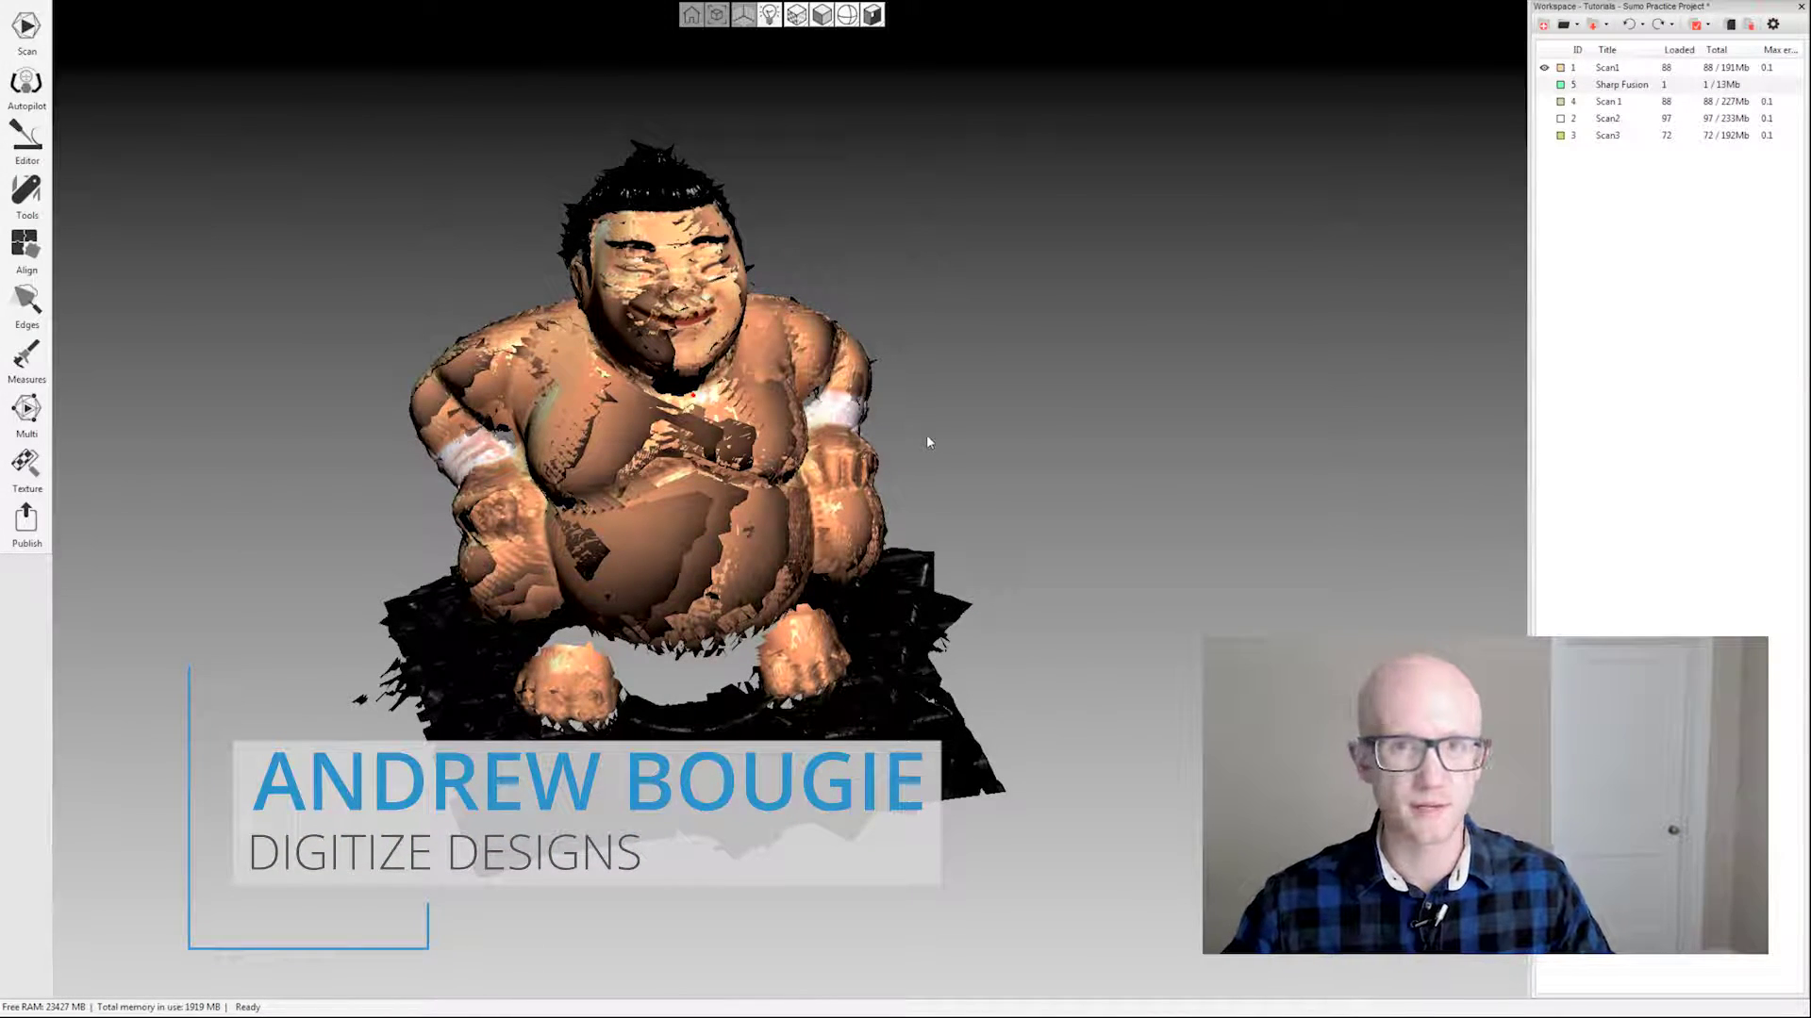
- Select Scan1 in the workspace, keep it visible, and open the Eraser editing tool for it
drag(980, 460, 1004, 468)
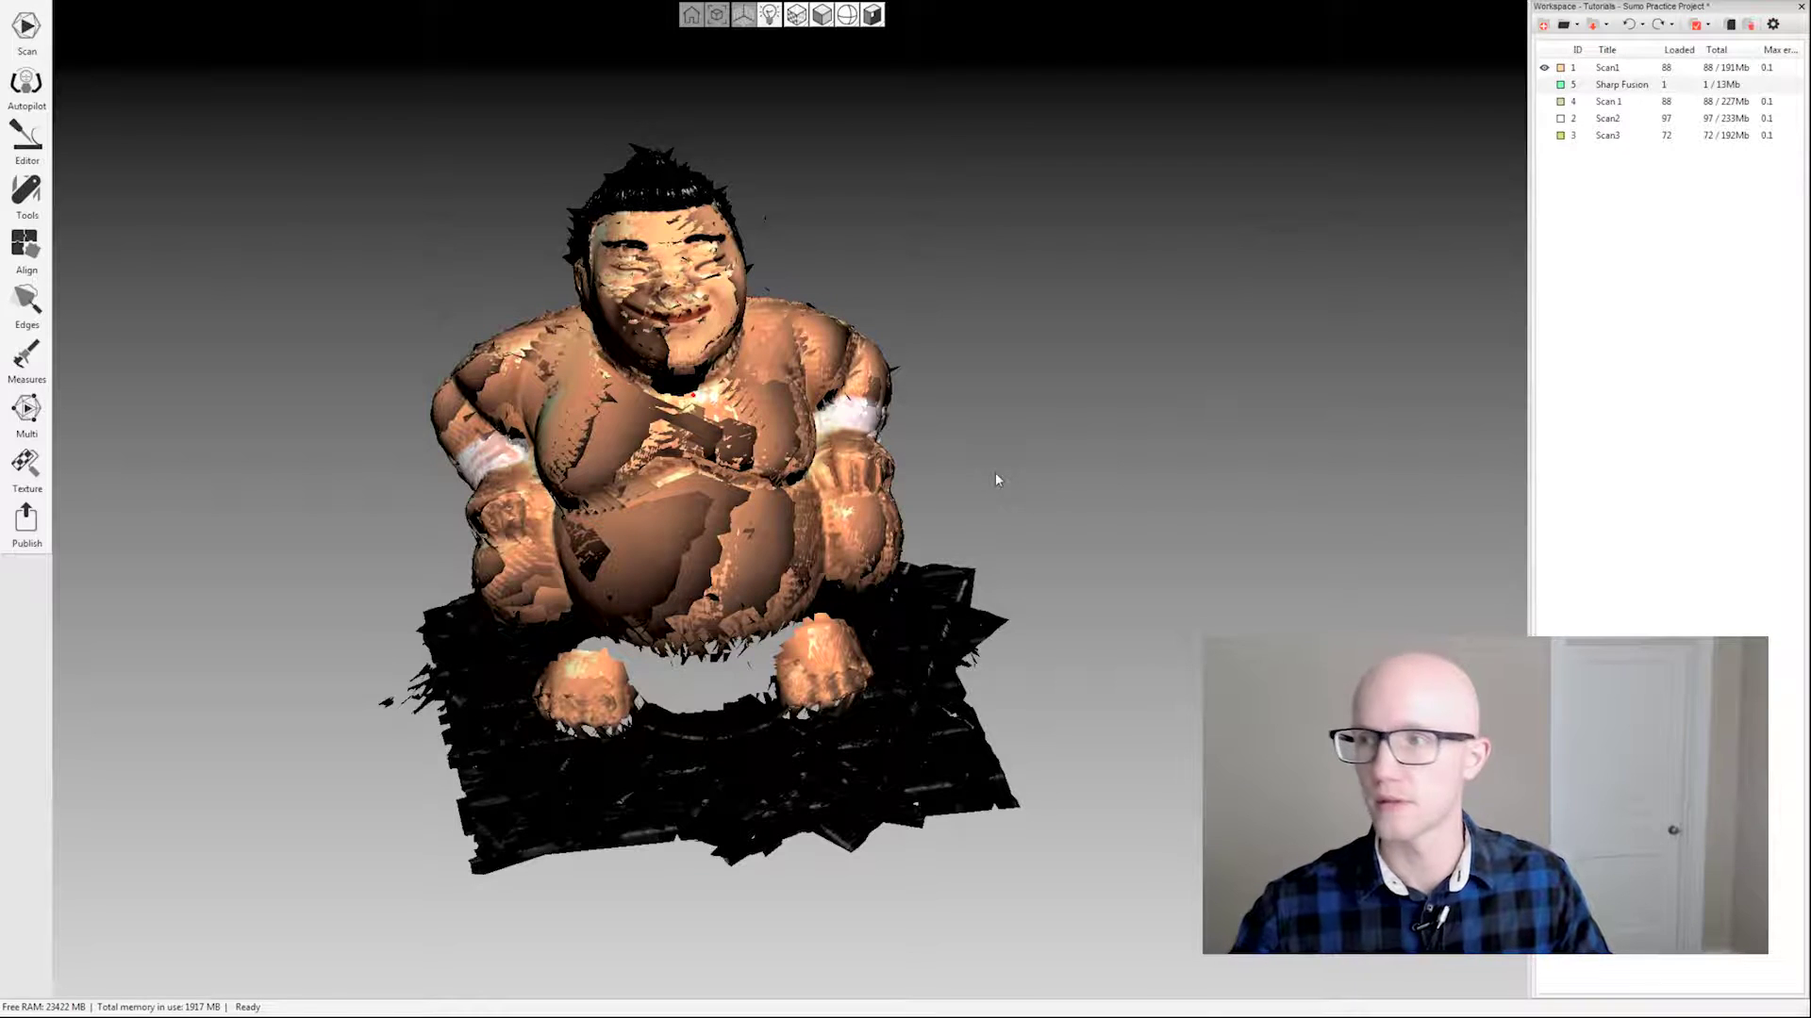
drag(968, 438, 1022, 425)
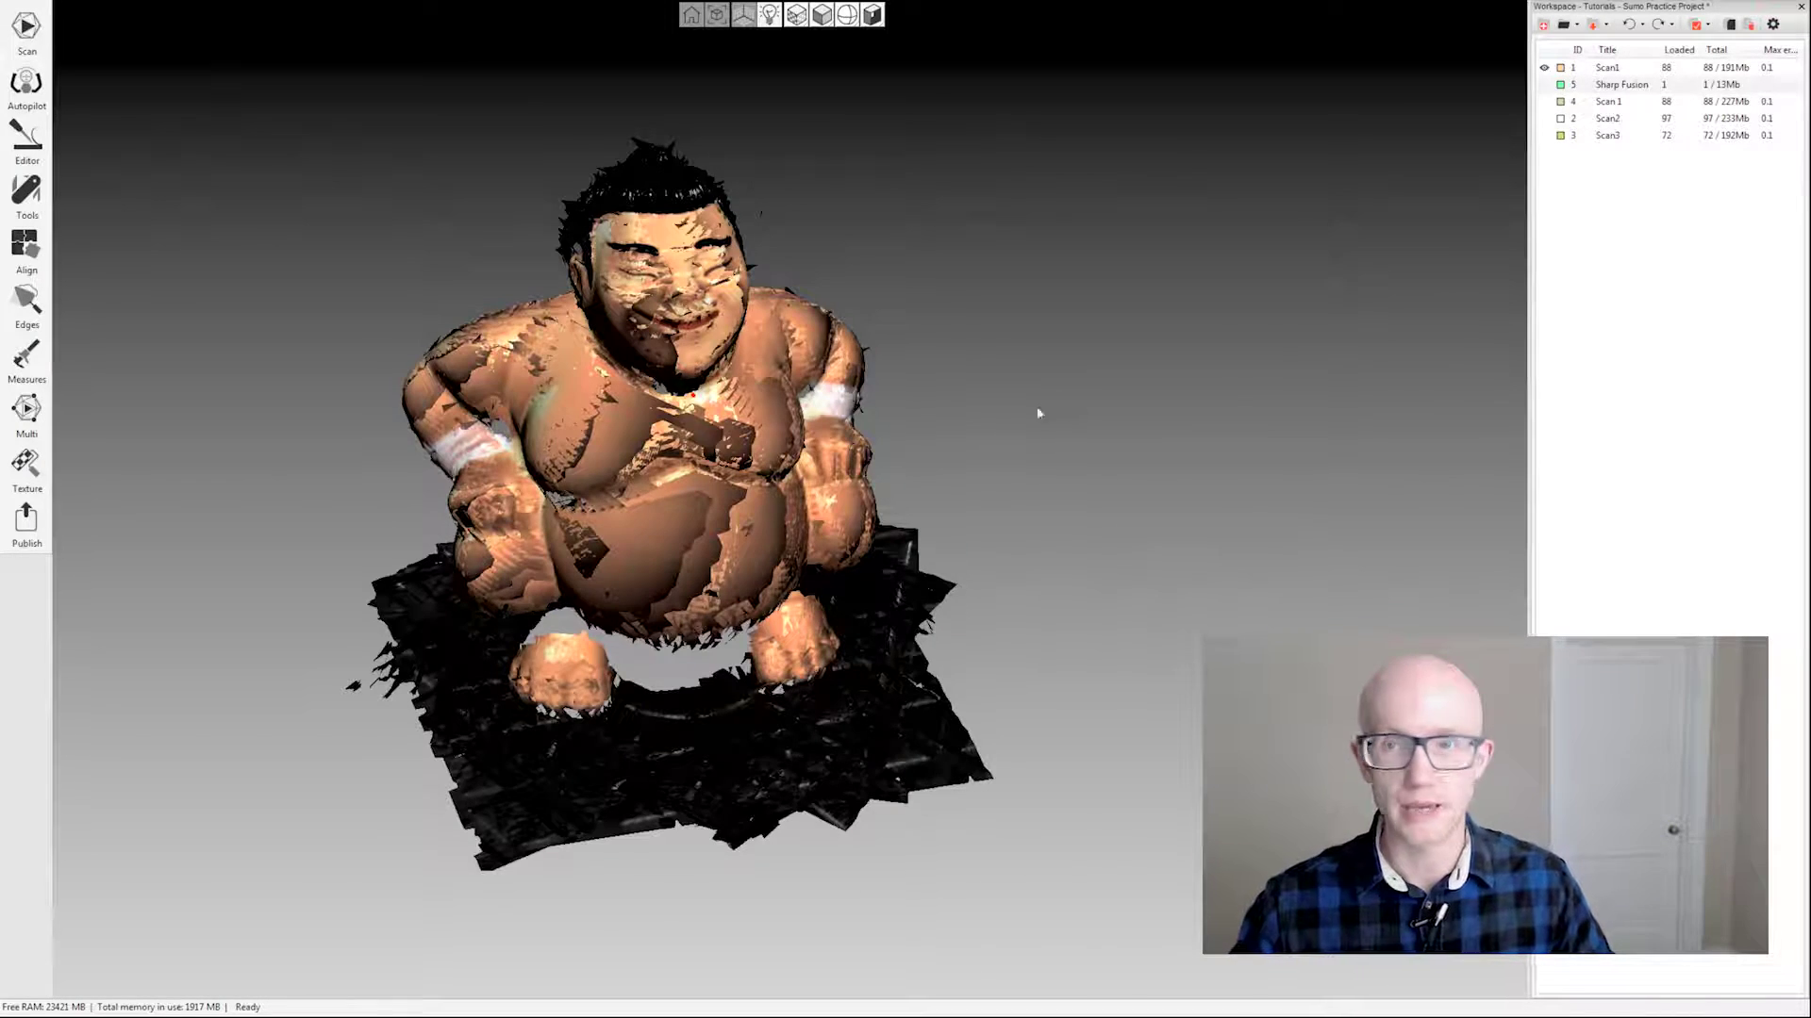
click(1556, 70)
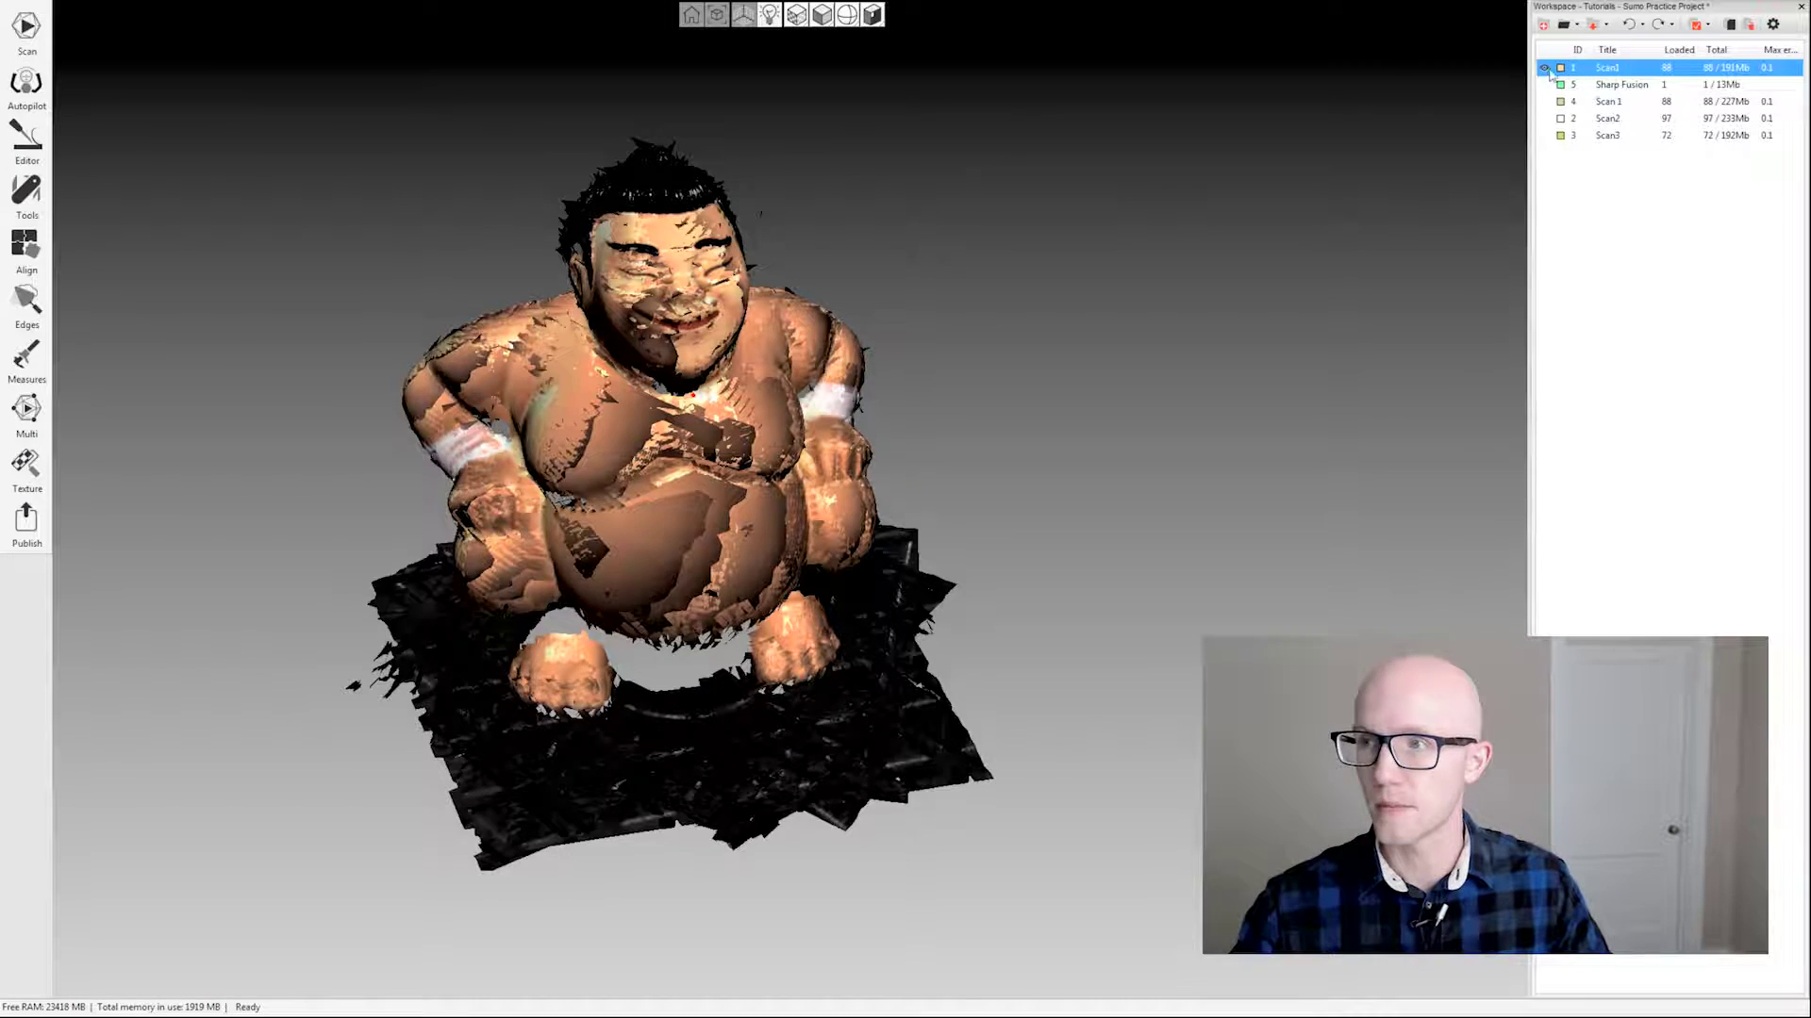
click(1545, 68)
click(1545, 69)
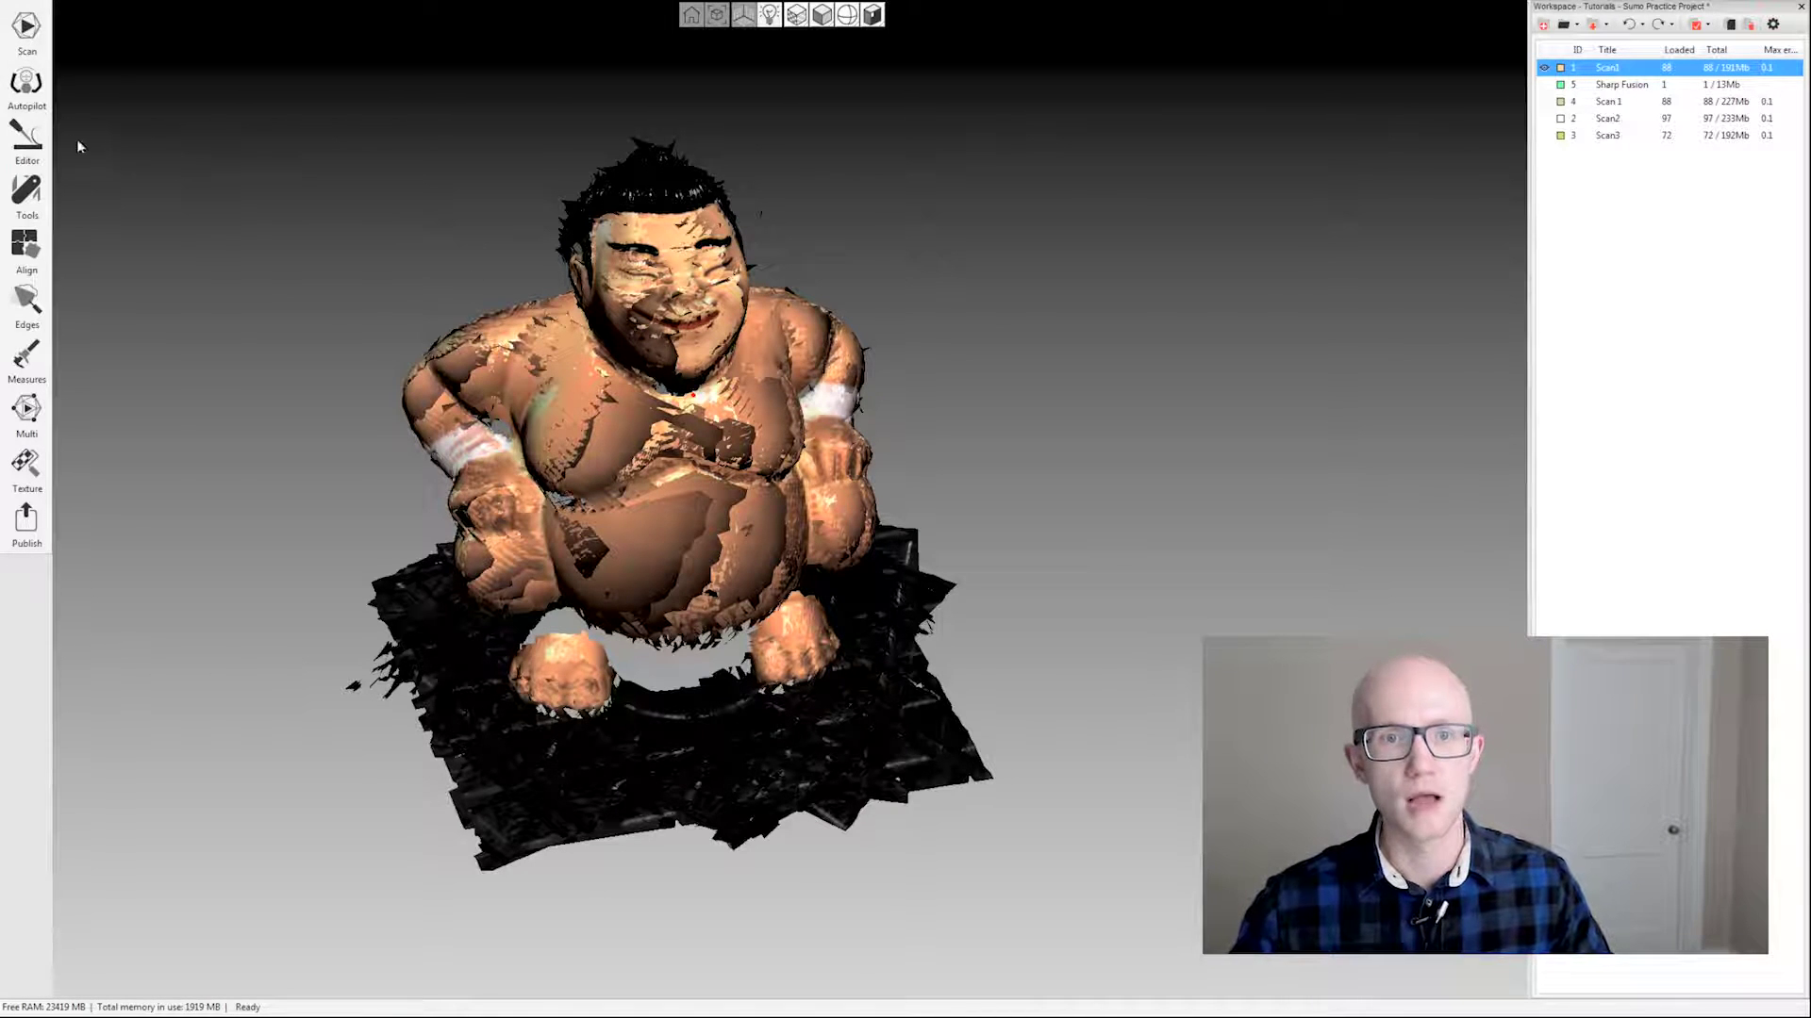
click(26, 141)
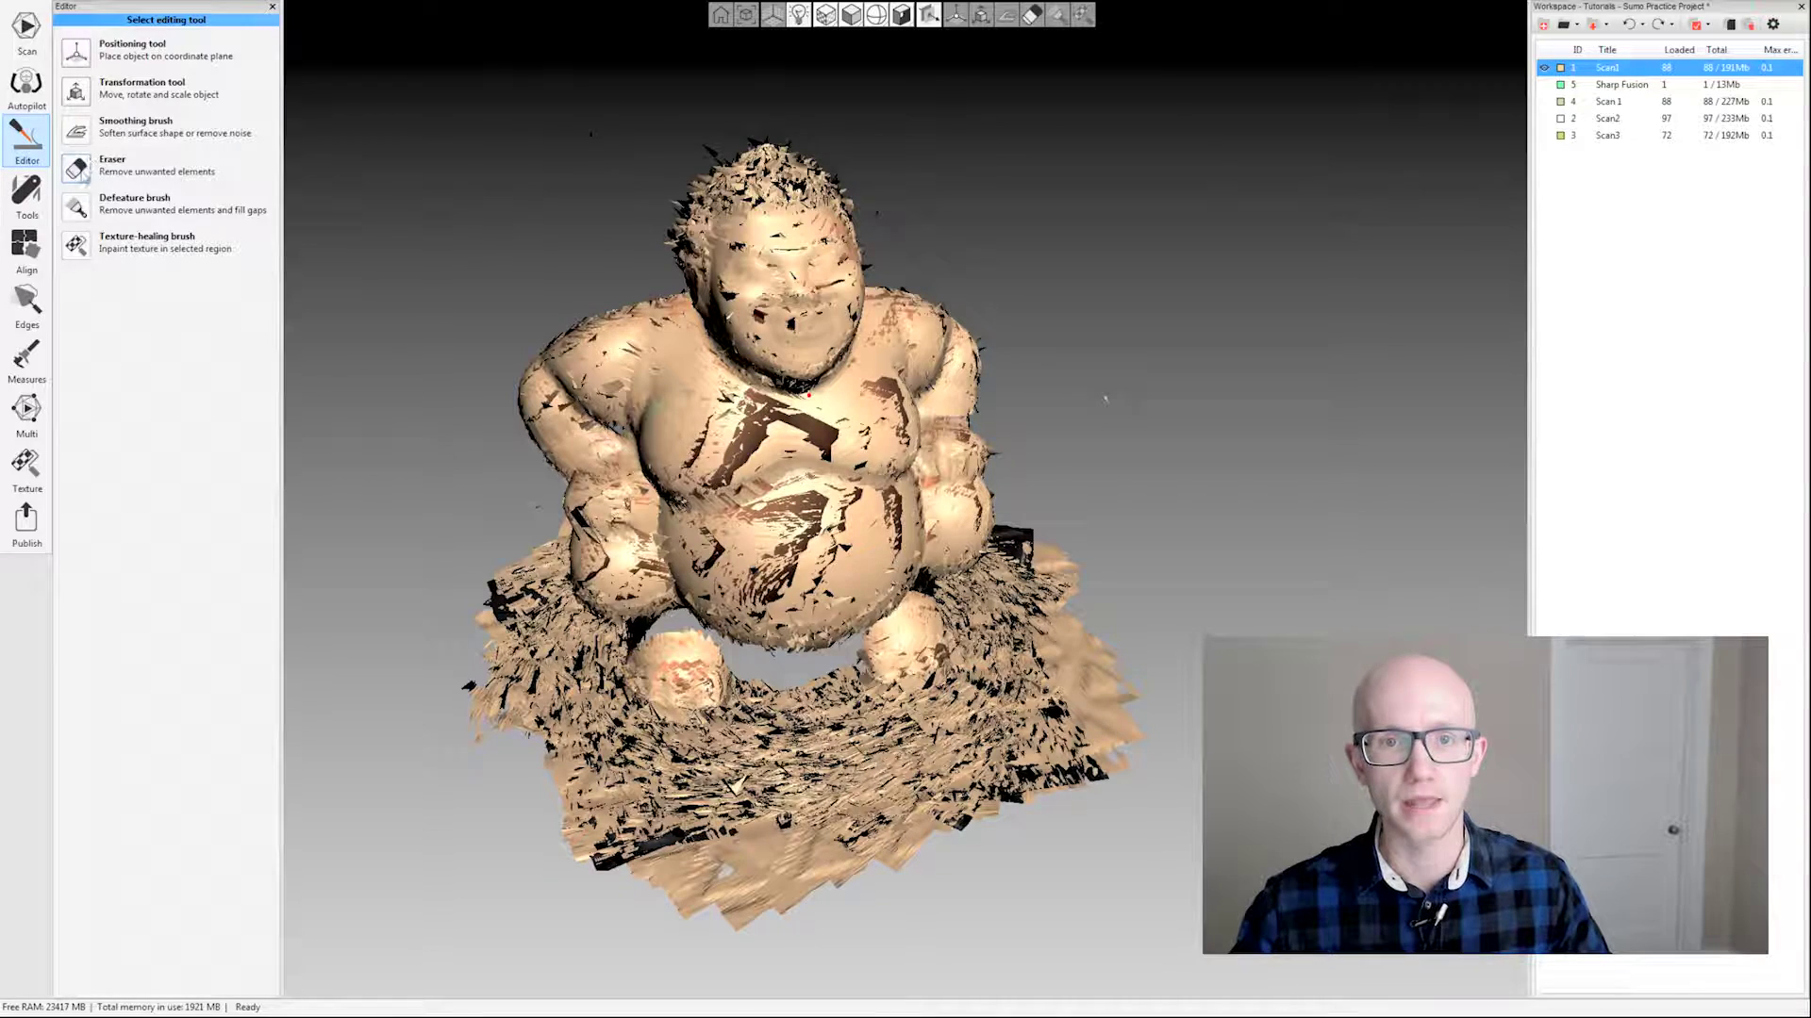
click(83, 173)
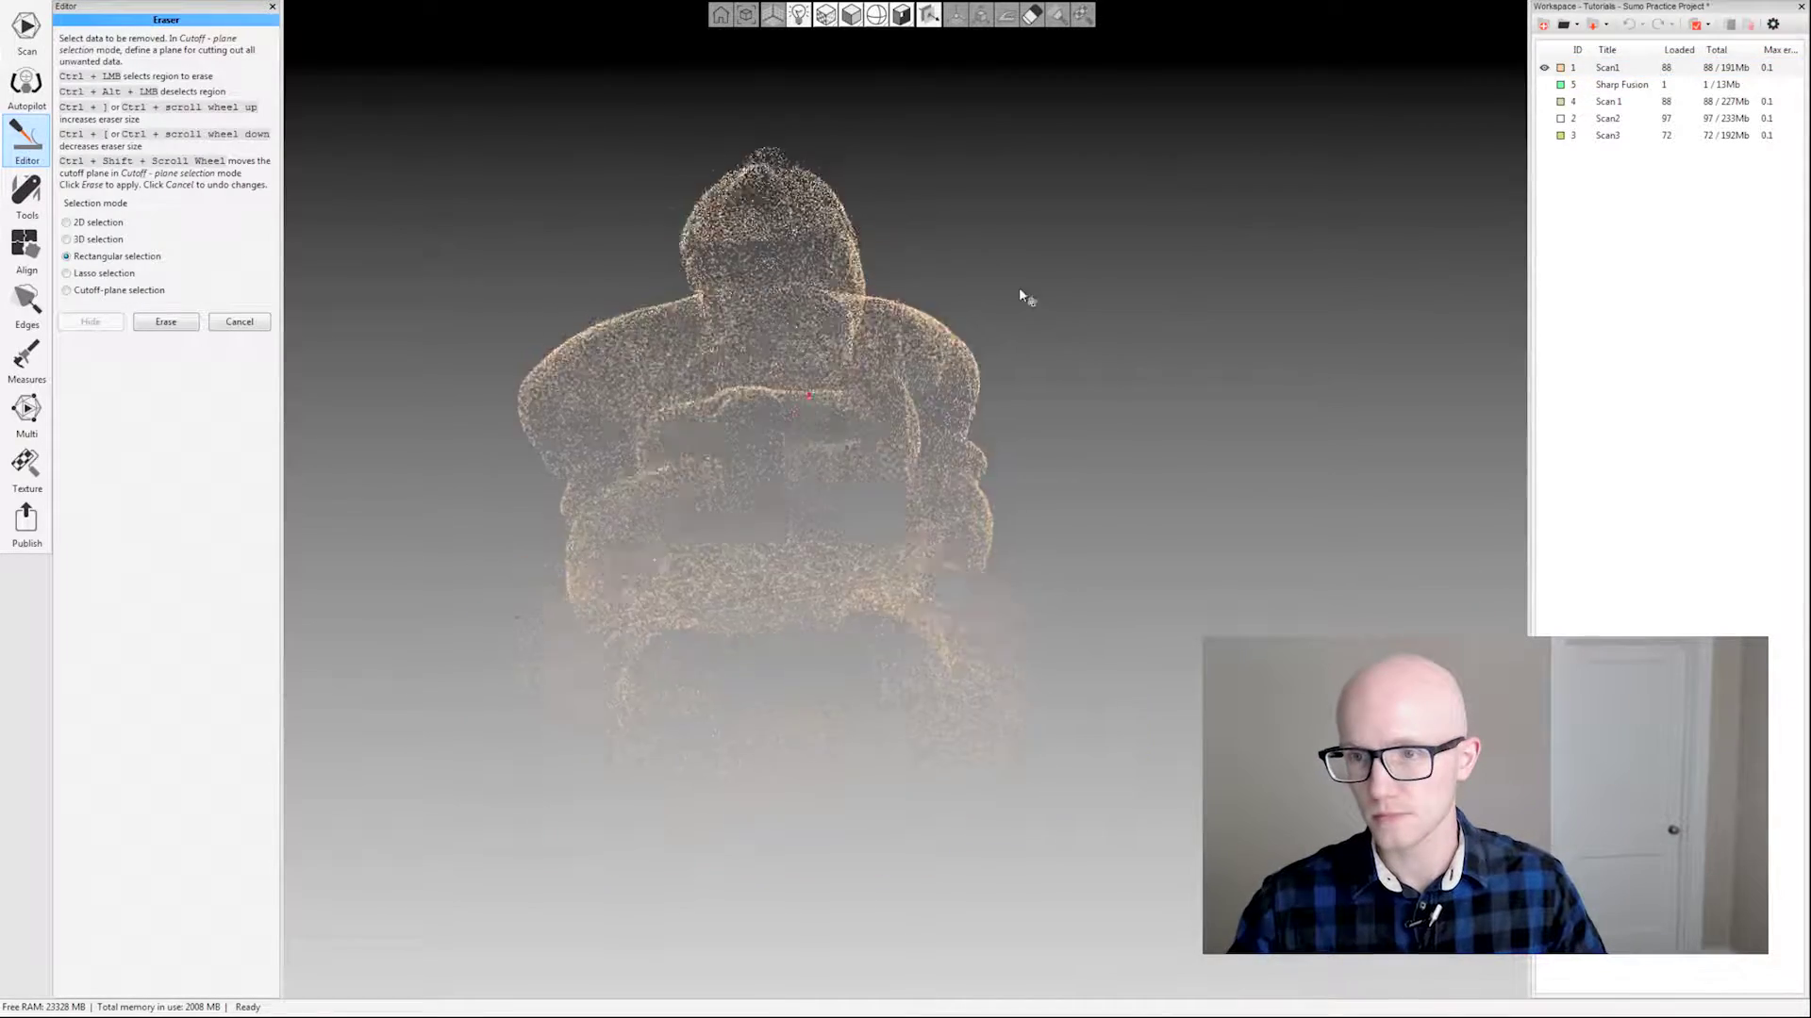
- Set the Eraser's selection mode to Cutoff-plane selection
drag(1038, 535, 1084, 654)
scroll(1084, 654, down, 2)
middle_drag(891, 478, 964, 485)
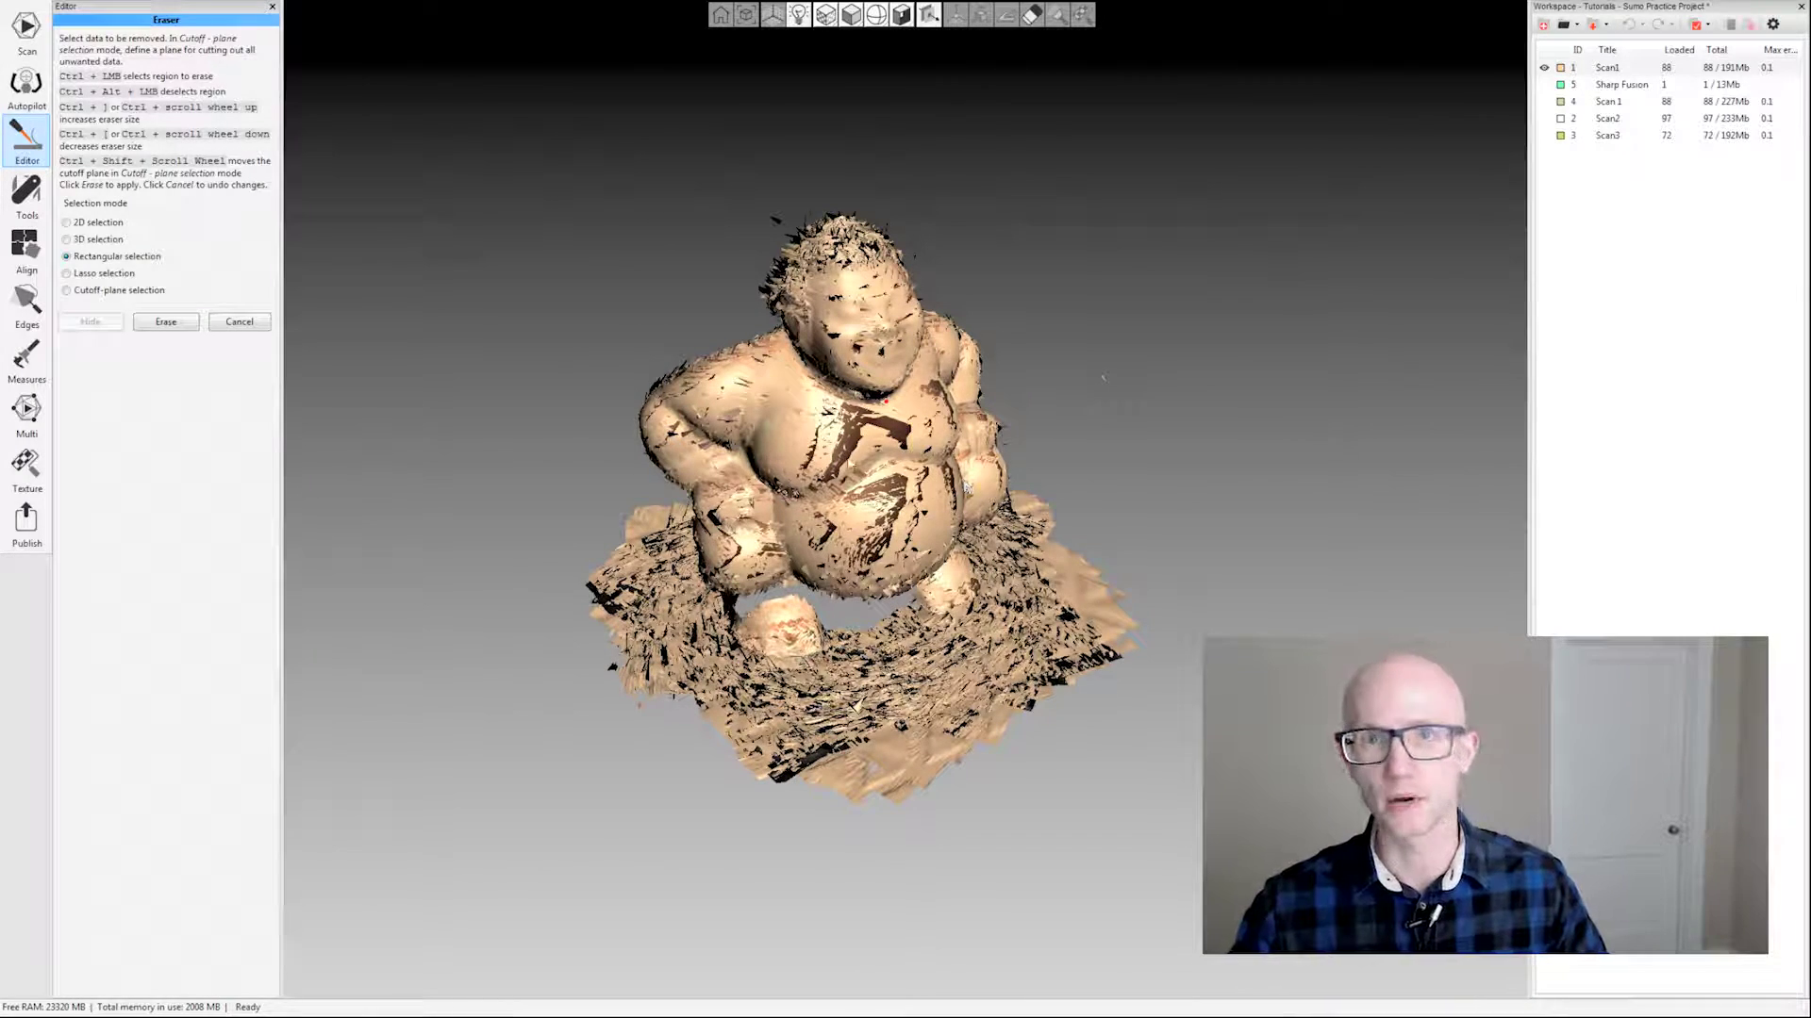
drag(826, 375, 1055, 458)
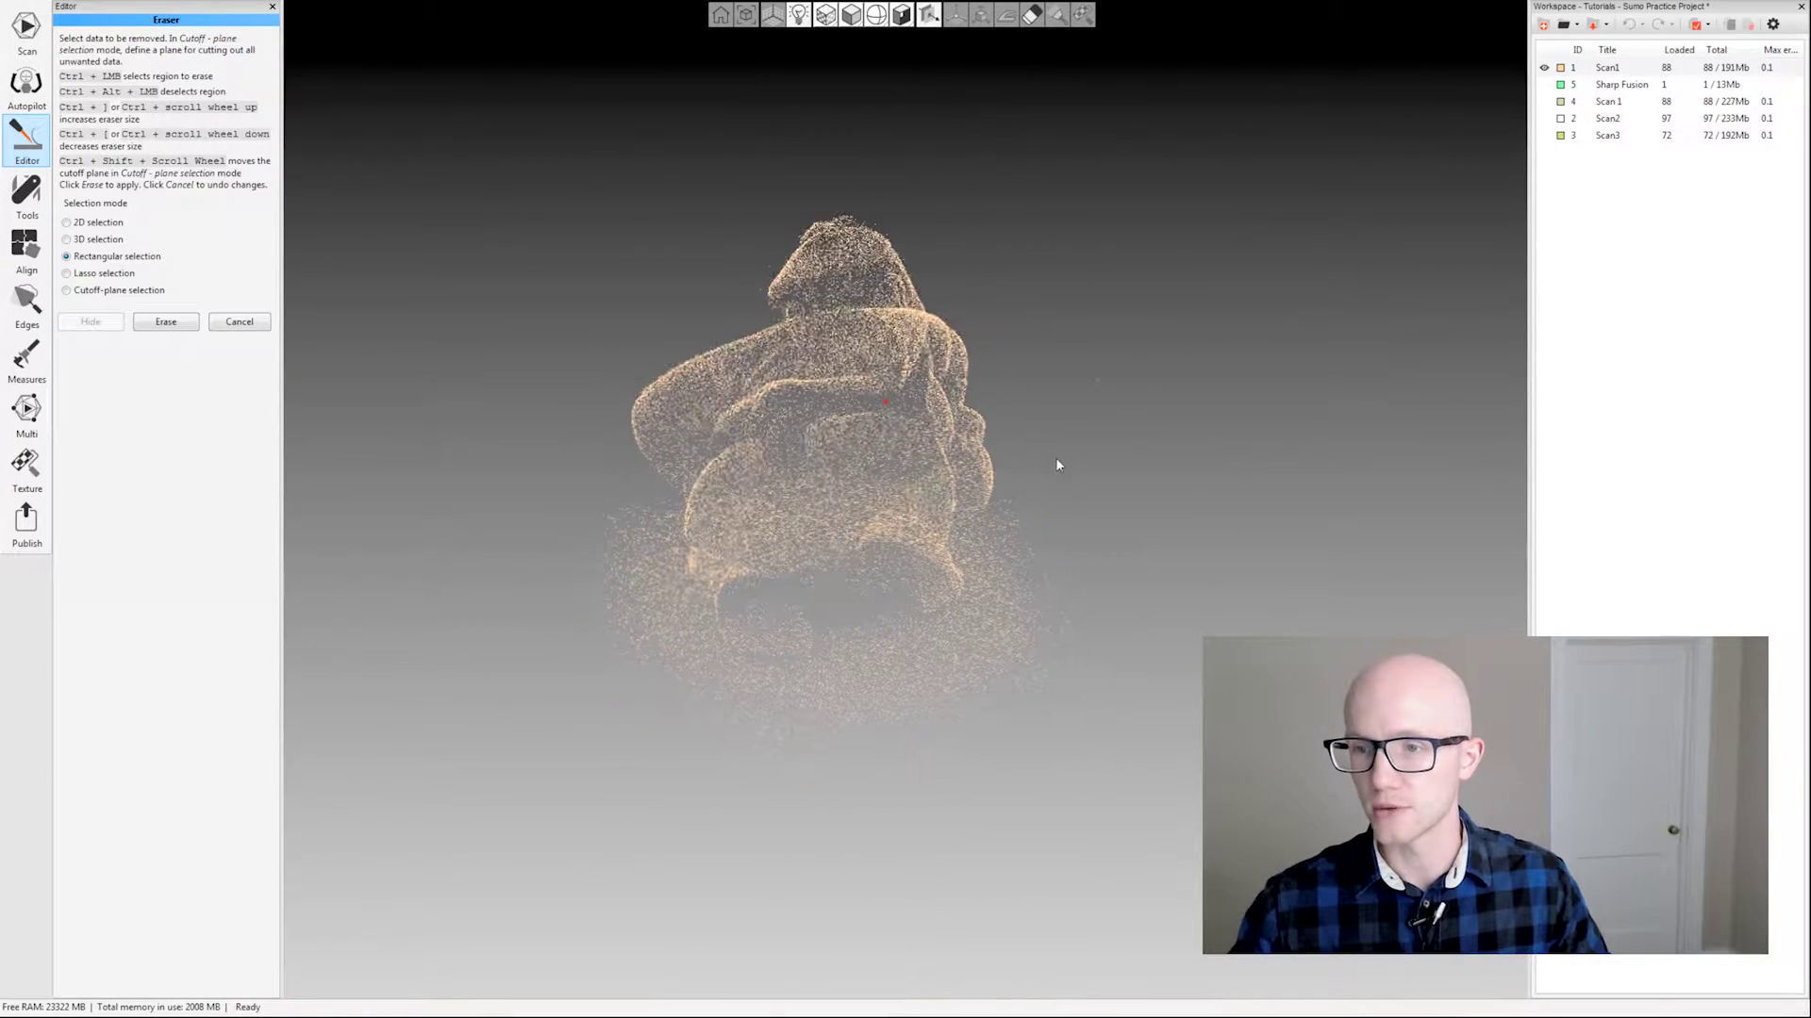
drag(603, 466, 528, 491)
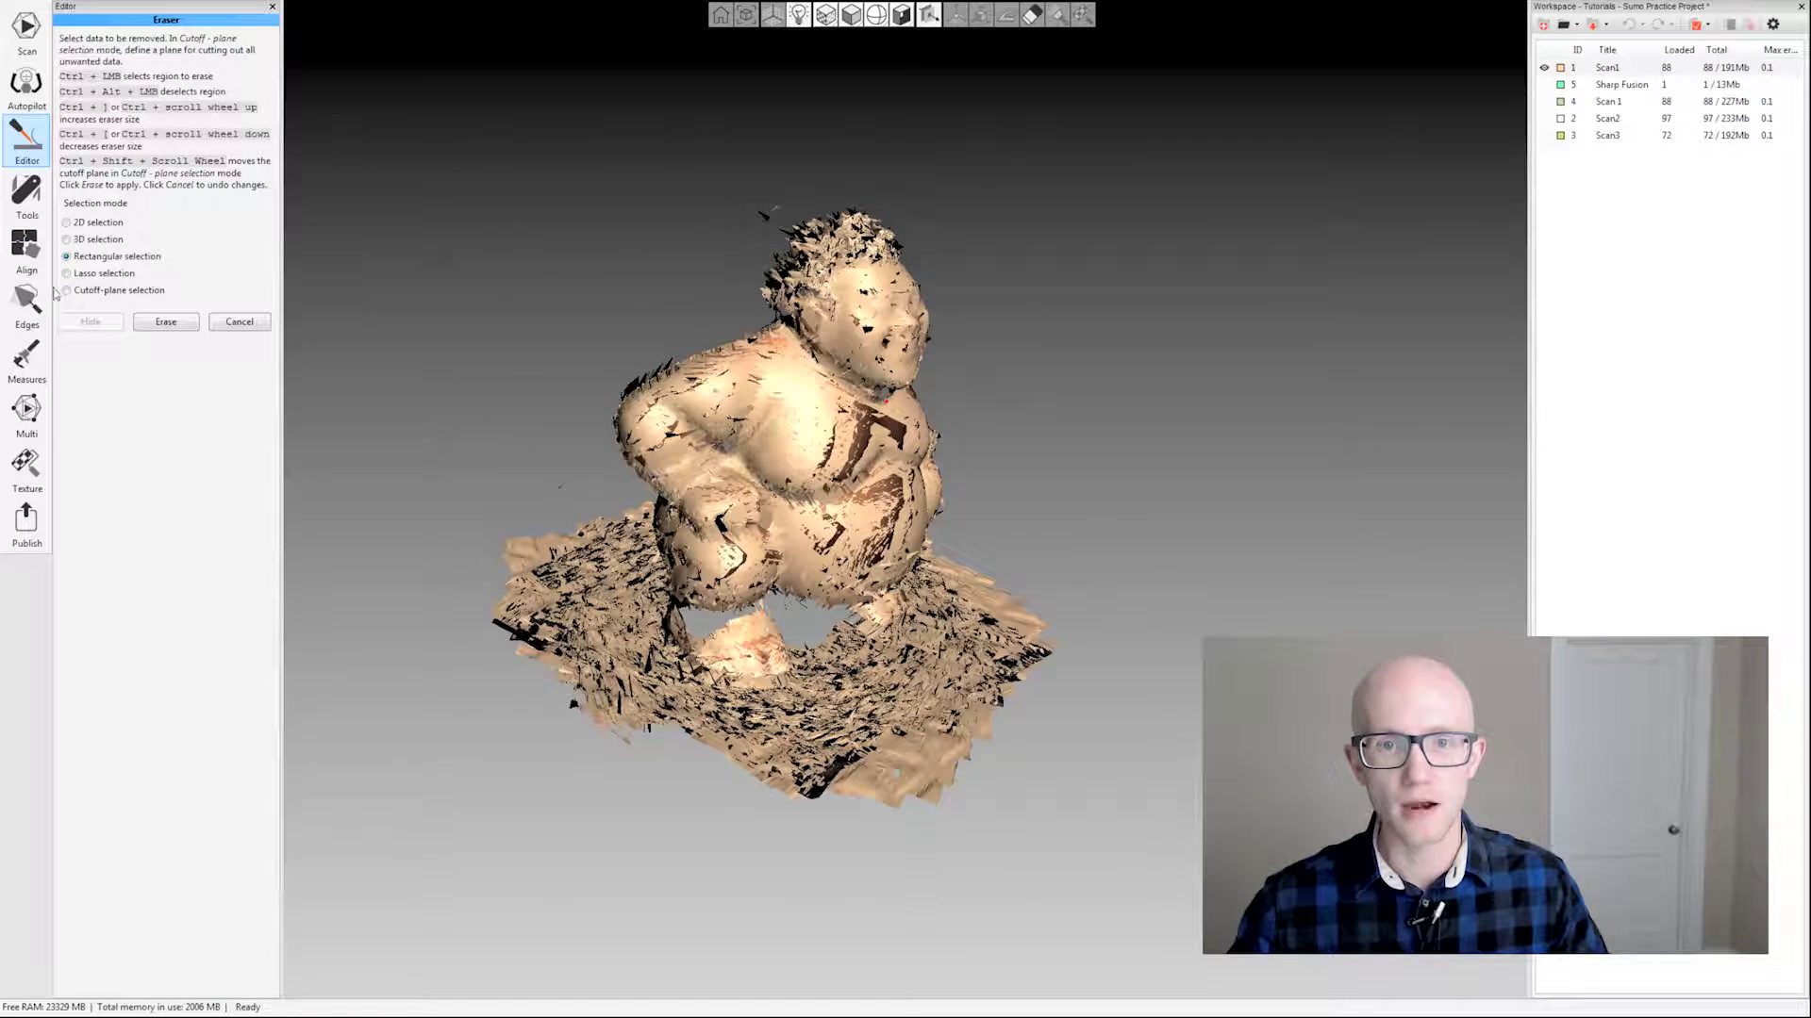
click(85, 293)
drag(513, 284, 461, 293)
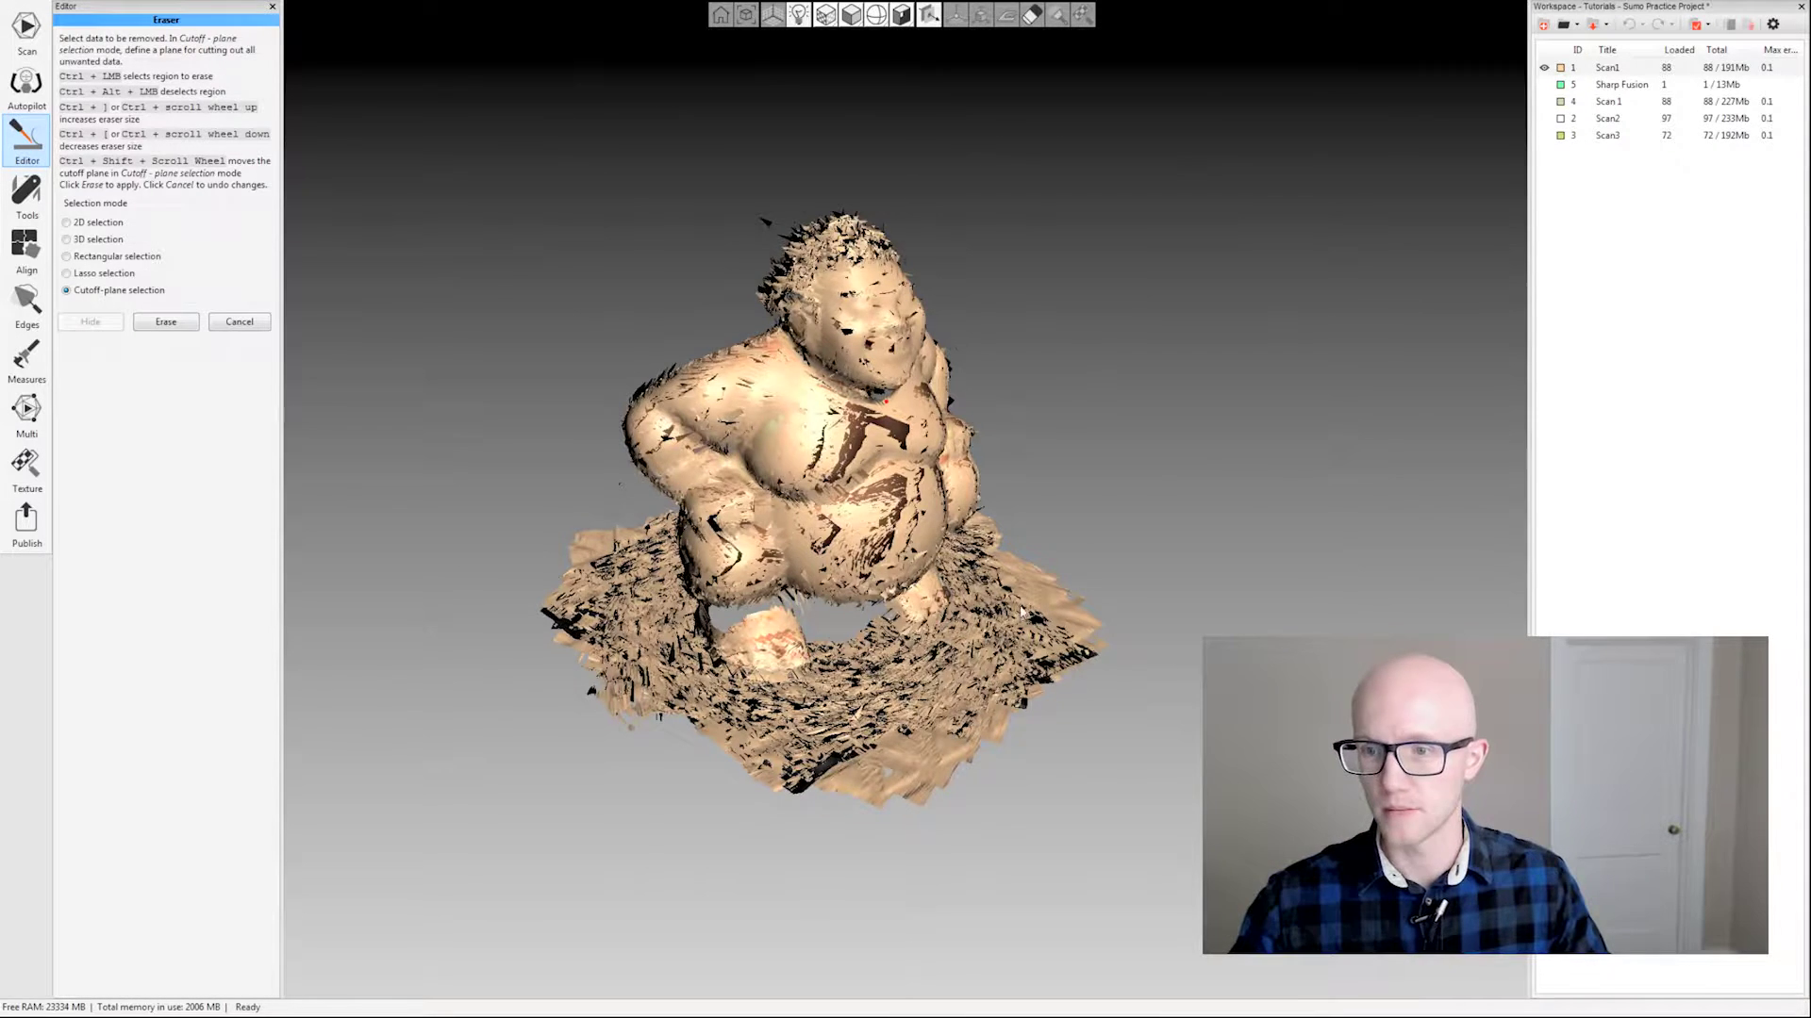
- Render the scan in Points mode and examine the figure and the surrounding base surface
mouse_move(1022, 613)
mouse_down()
mouse_move(974, 631)
mouse_move(1015, 655)
mouse_move(1082, 375)
mouse_up()
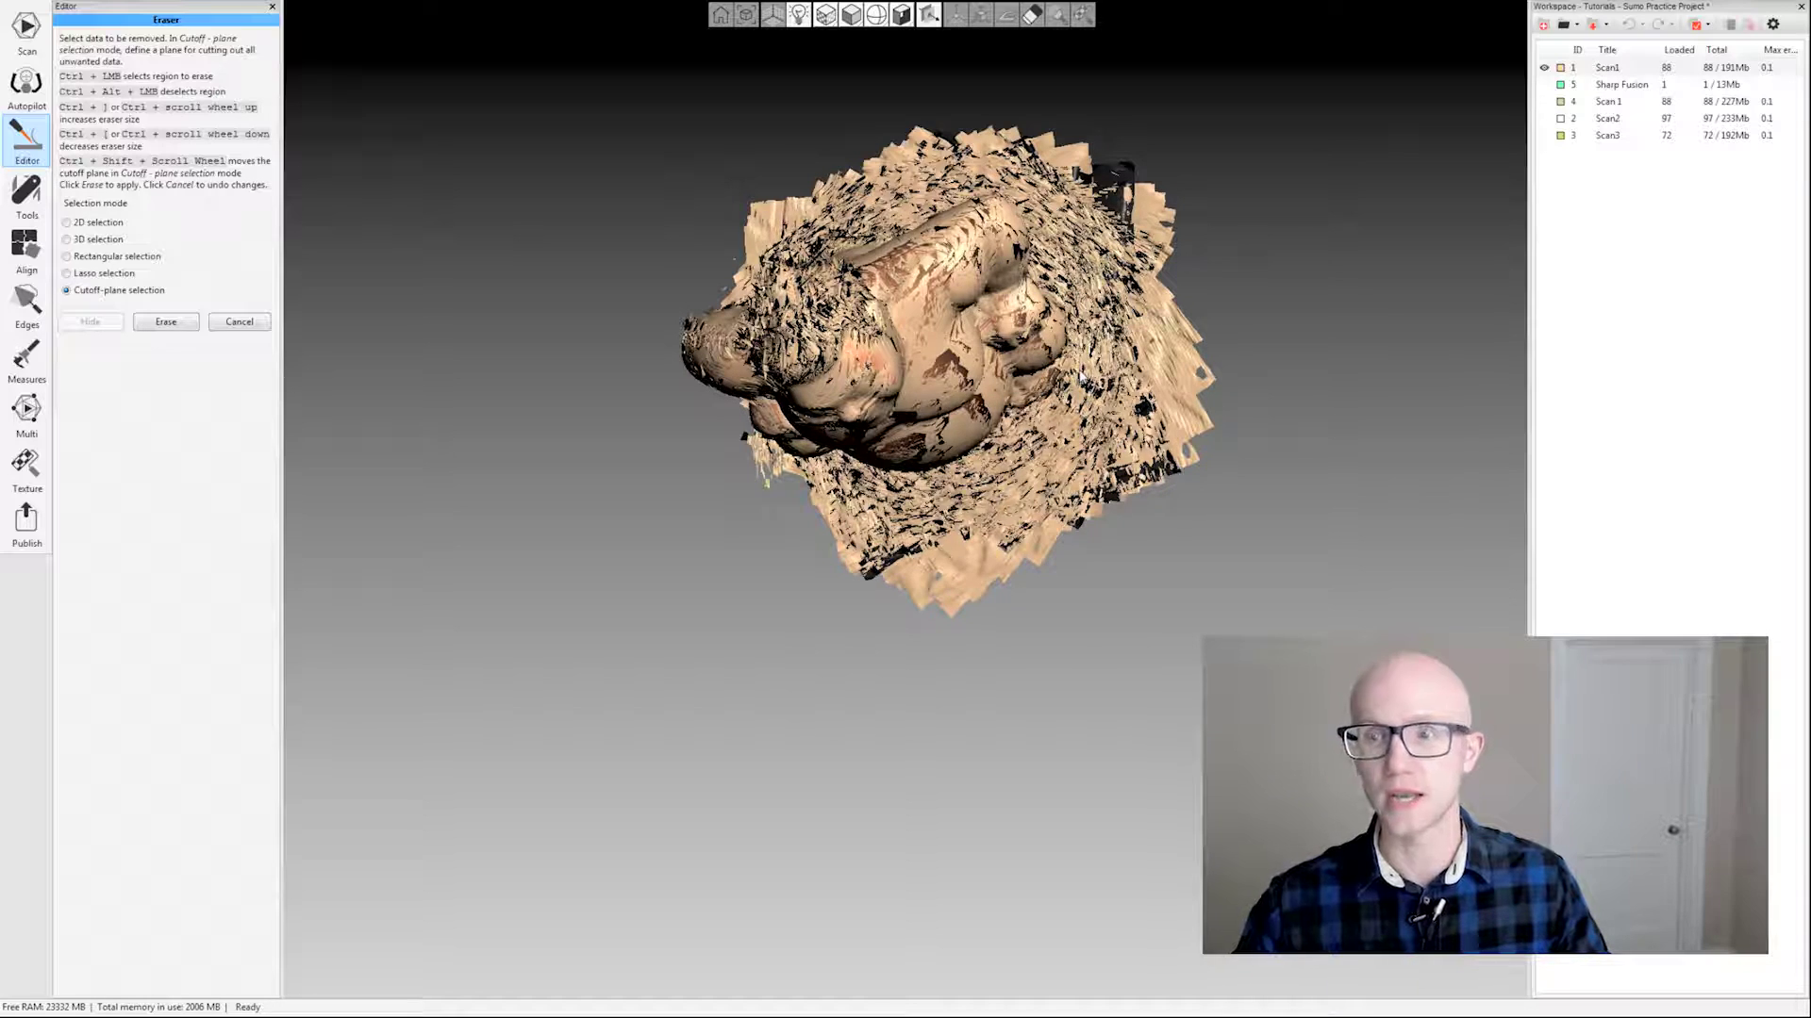
drag(964, 565, 826, 655)
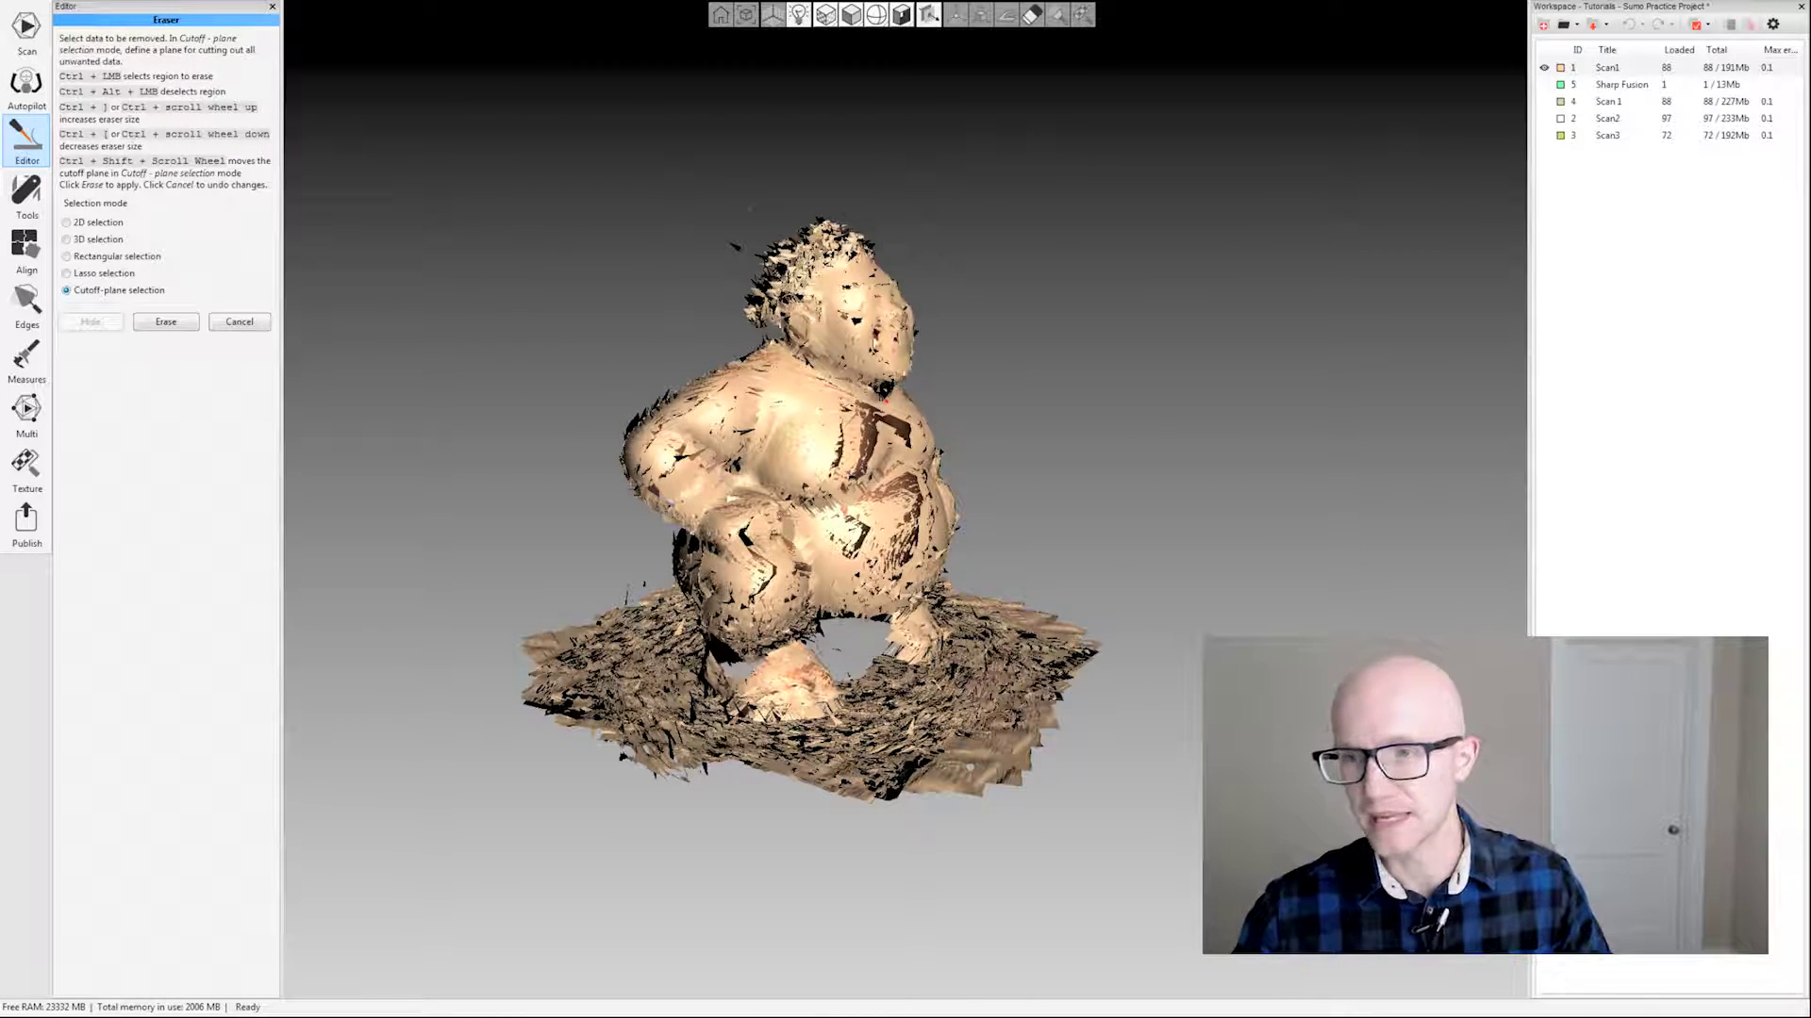
drag(958, 379, 988, 387)
mouse_move(1109, 470)
mouse_down()
mouse_move(1059, 529)
mouse_move(1107, 513)
mouse_move(825, 462)
mouse_move(1005, 480)
mouse_move(1043, 415)
mouse_up()
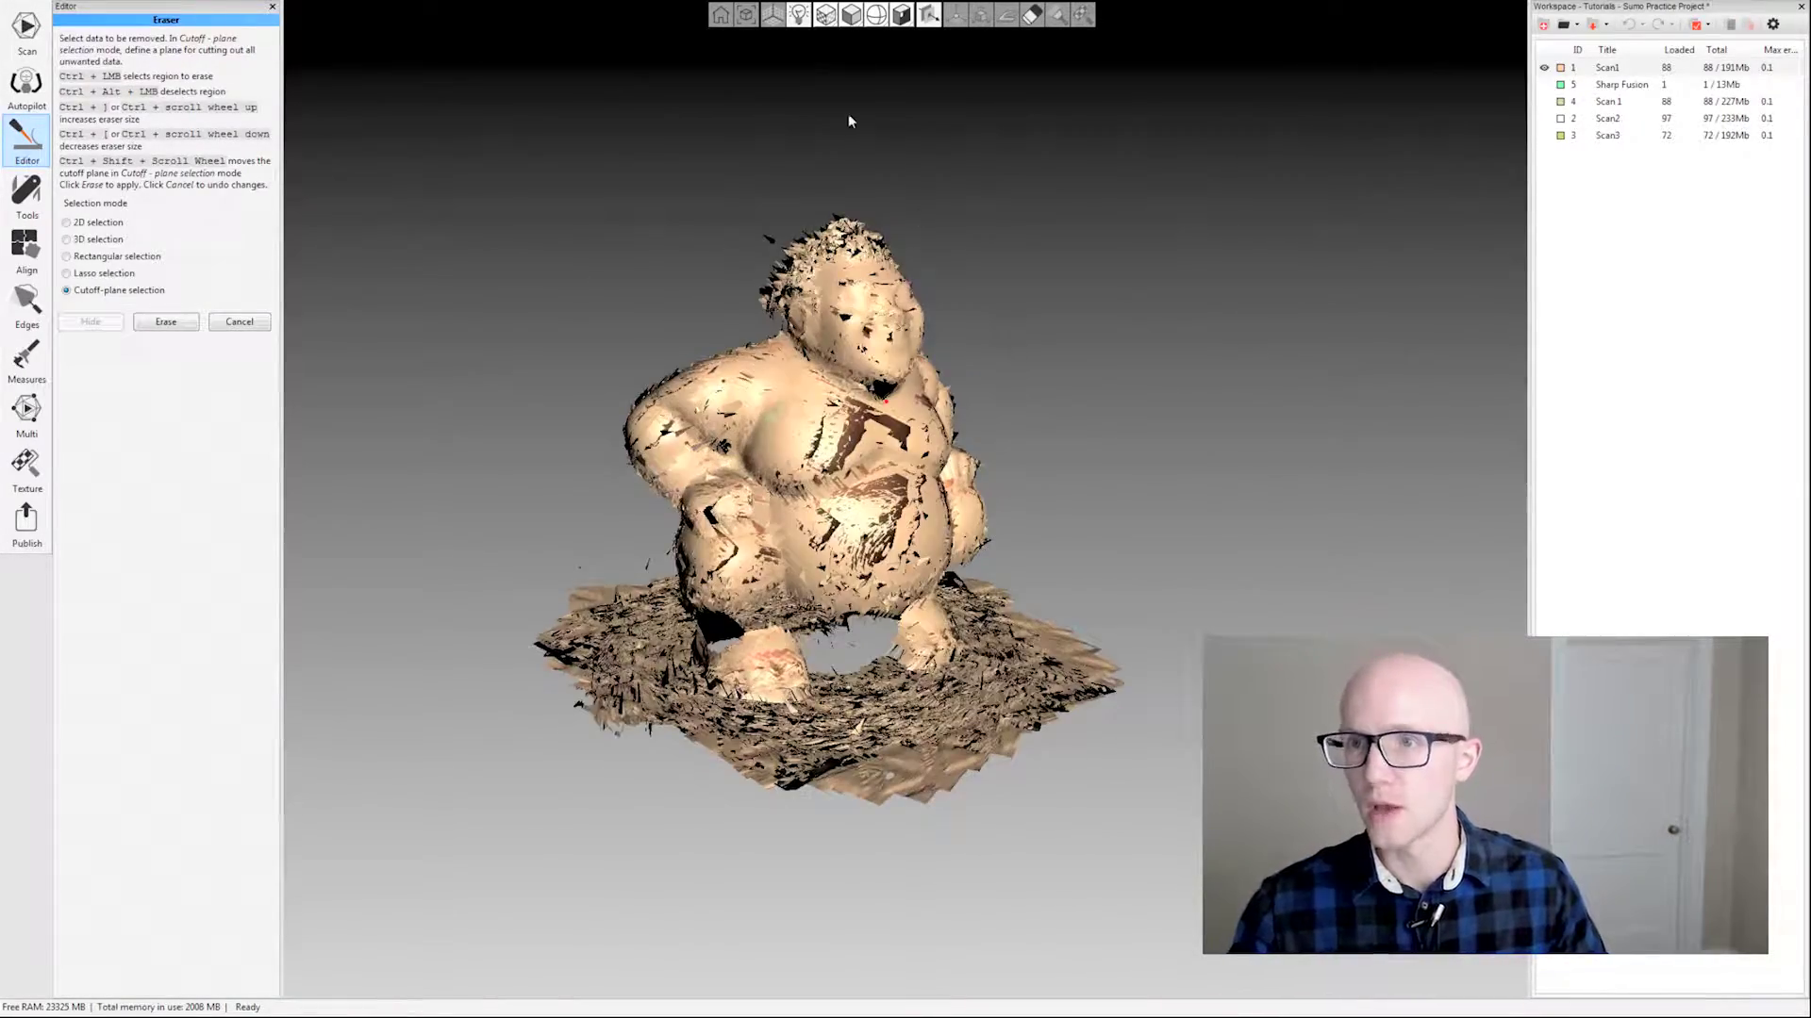
click(853, 21)
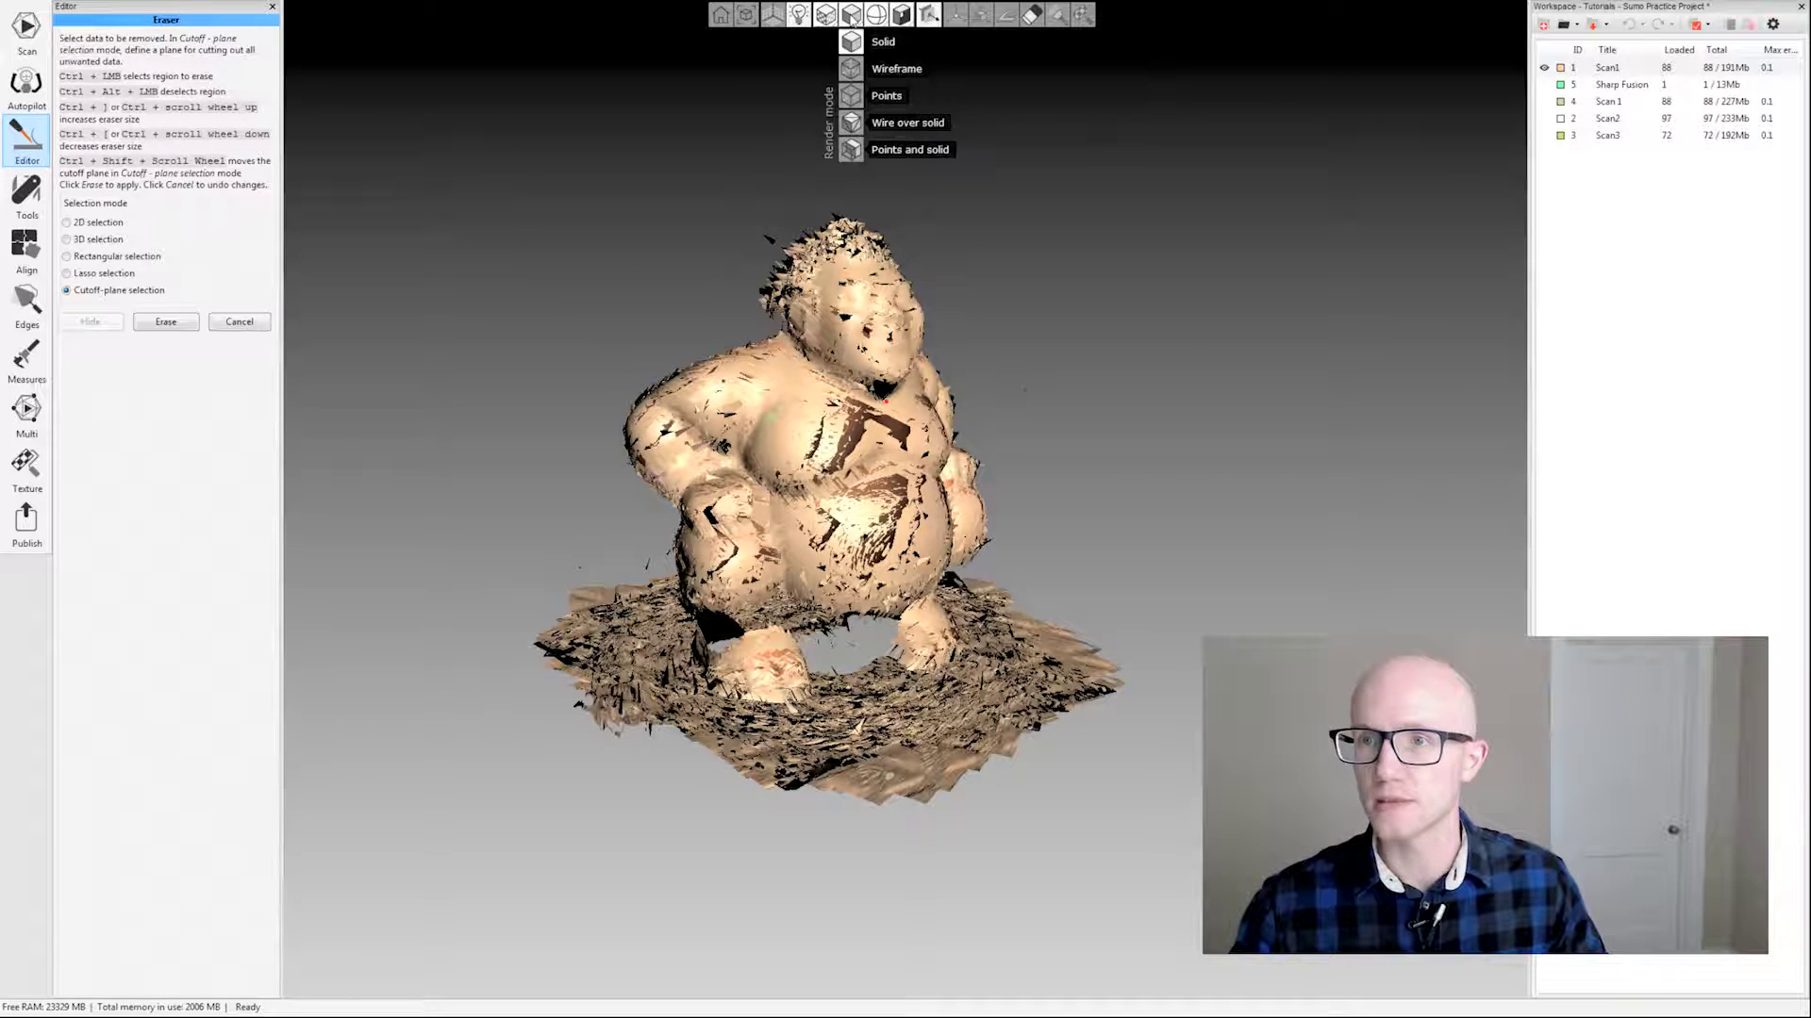
click(856, 95)
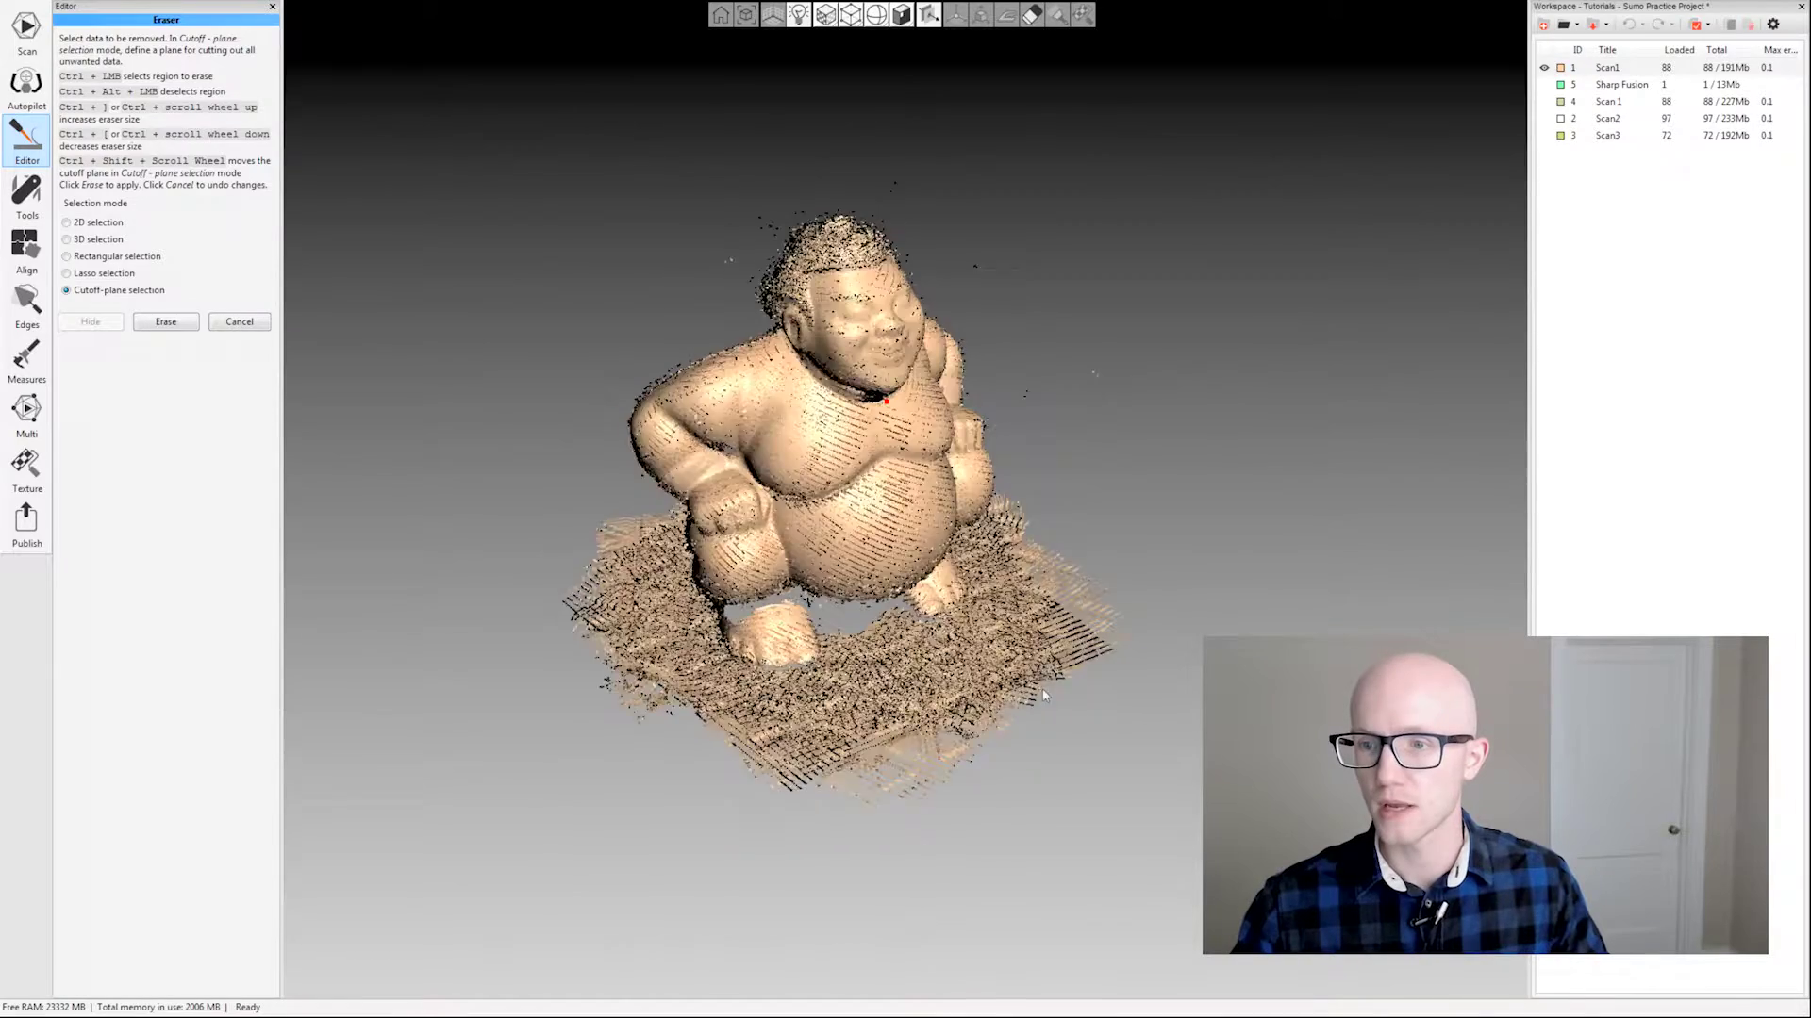
mouse_move(996, 495)
mouse_down()
mouse_move(893, 500)
mouse_move(883, 613)
mouse_move(950, 638)
mouse_up()
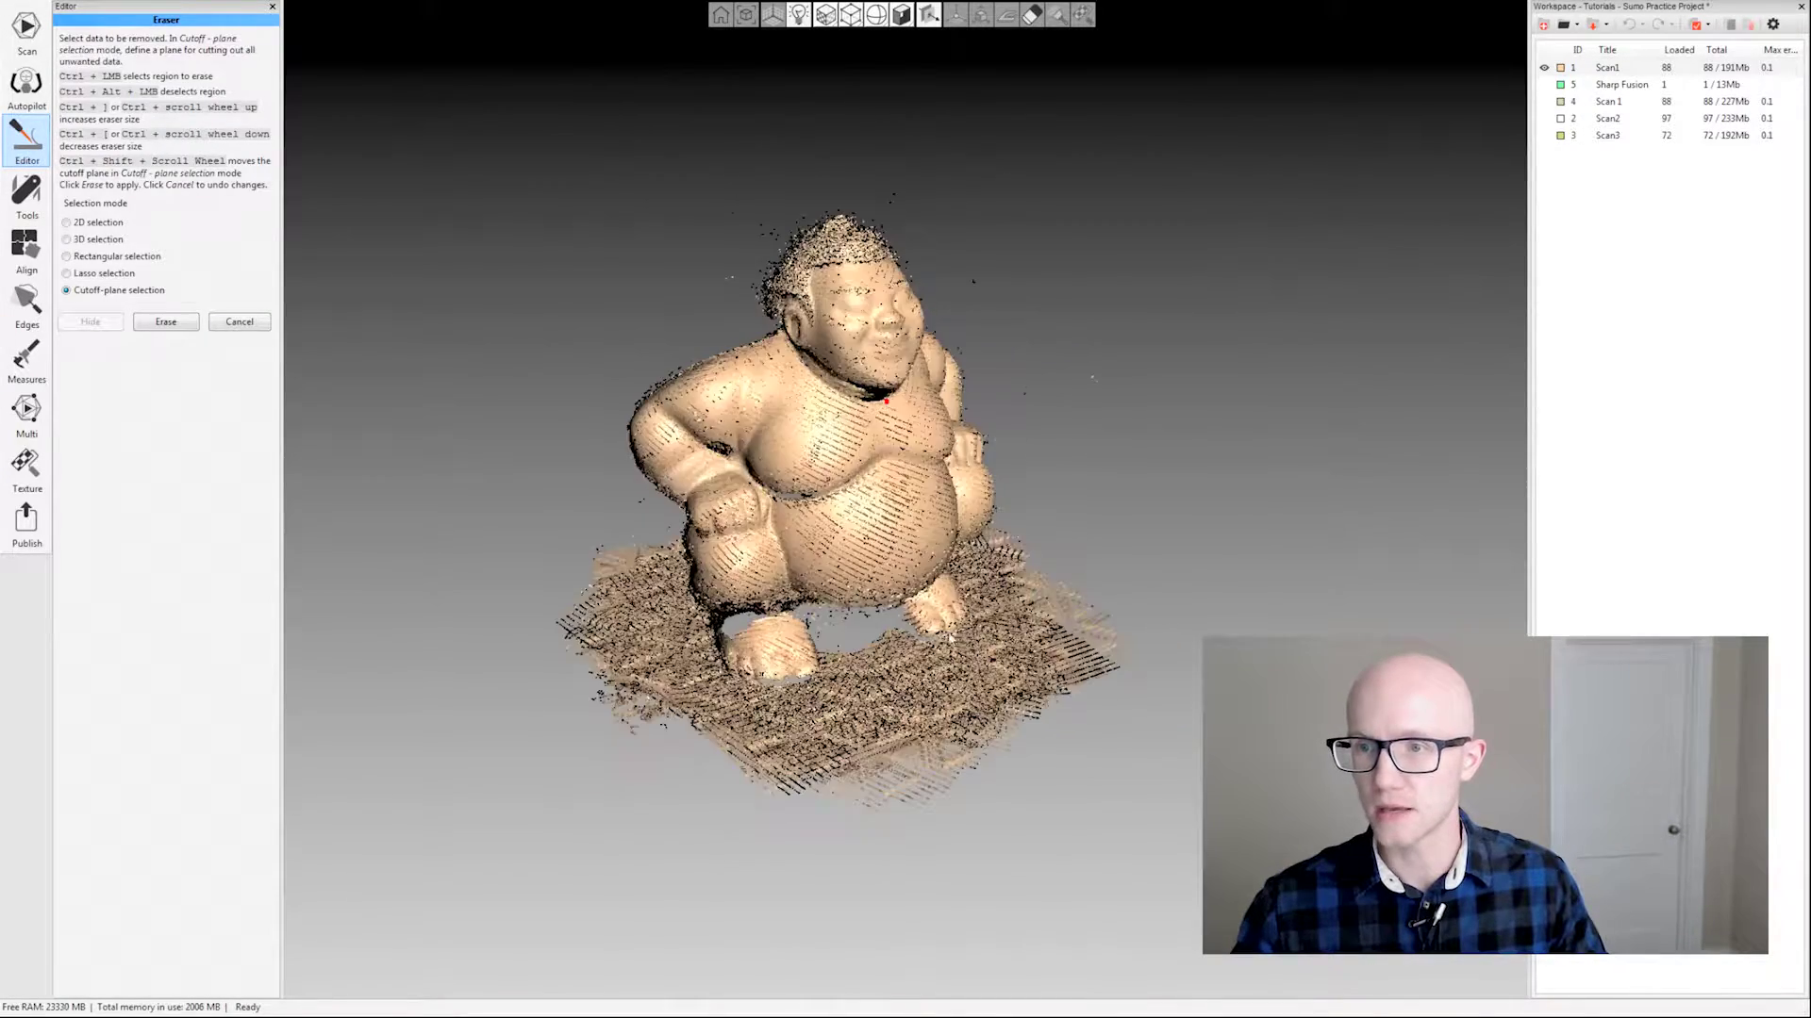
drag(1092, 378, 1053, 409)
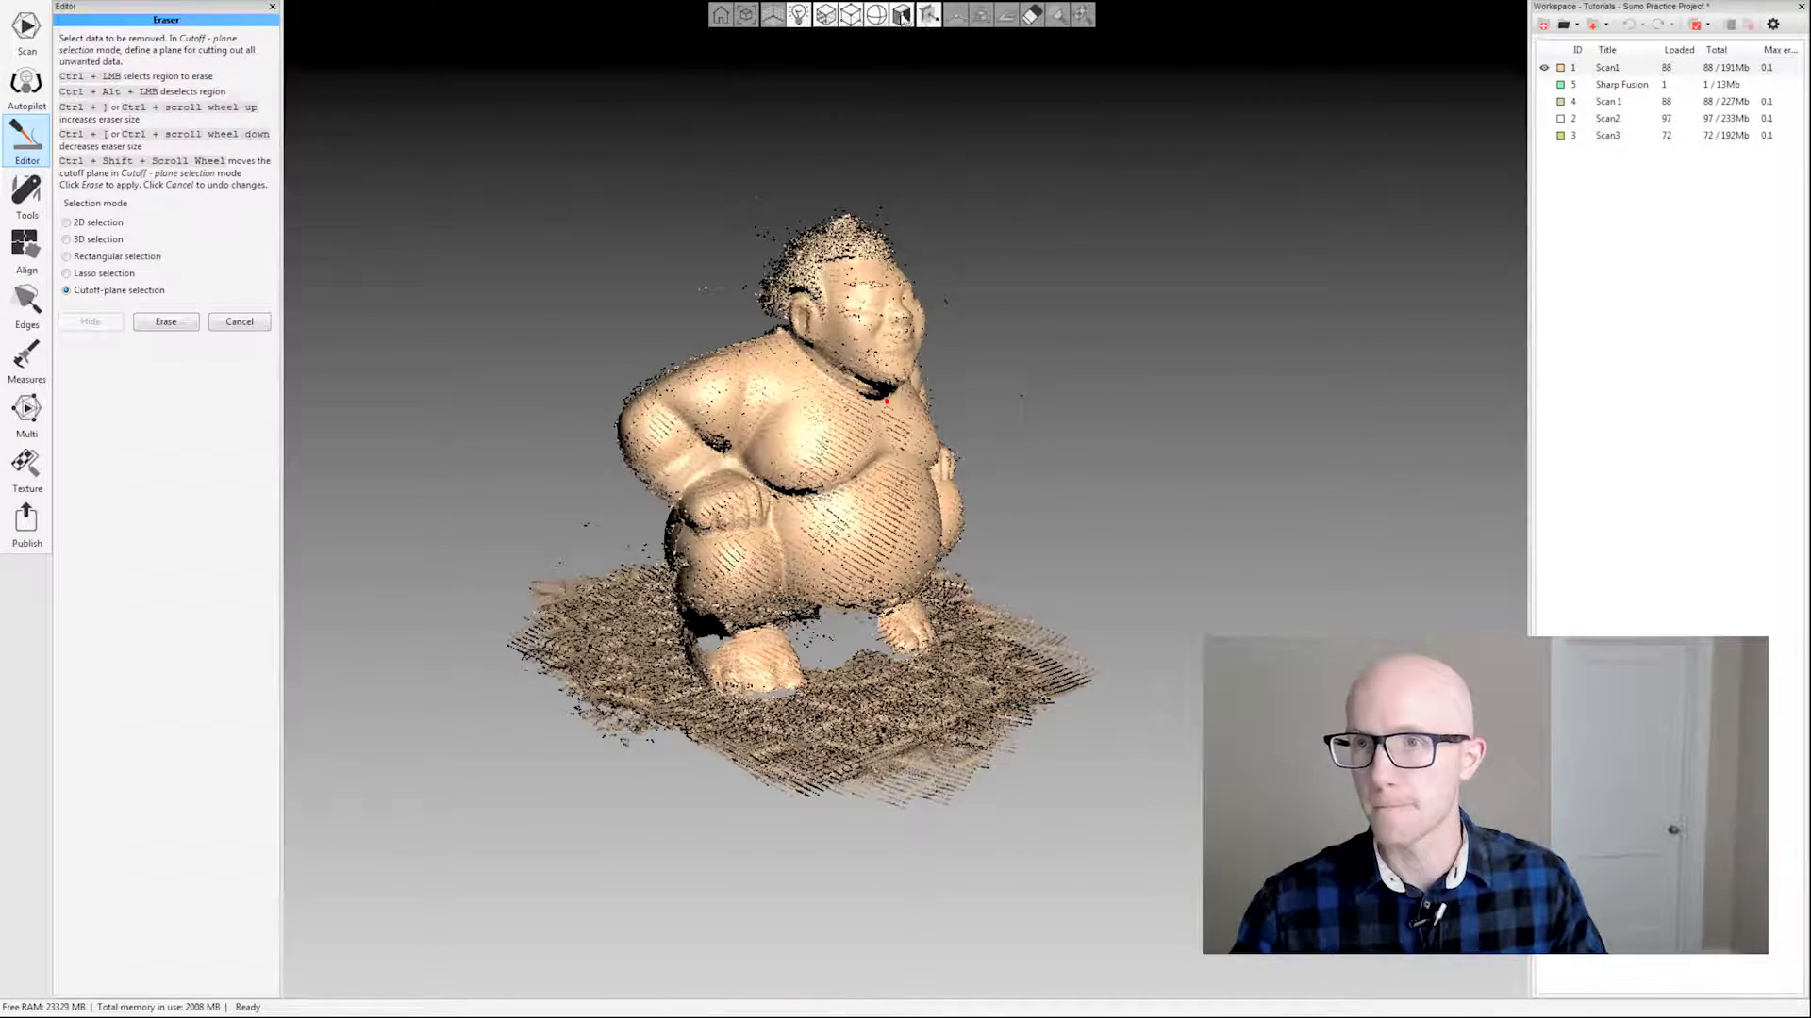
- Switch the scan's render mode back to Solid
mouse_move(875, 15)
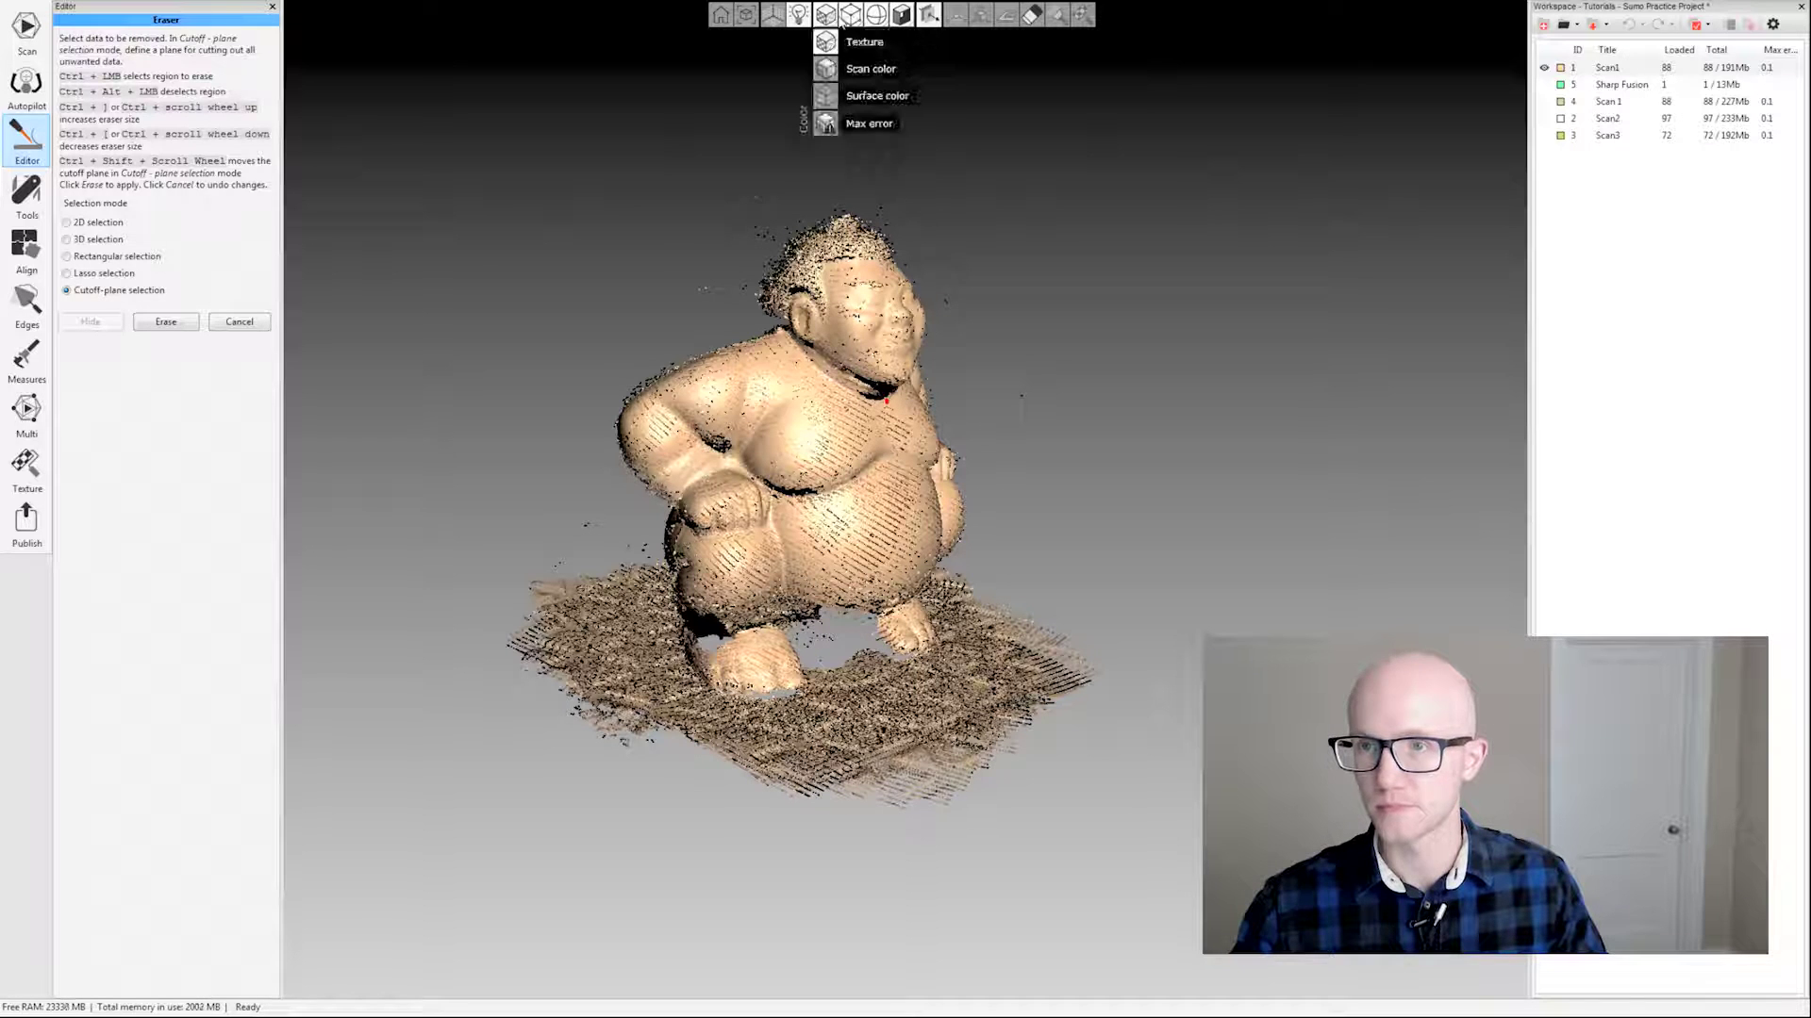
click(800, 14)
click(800, 16)
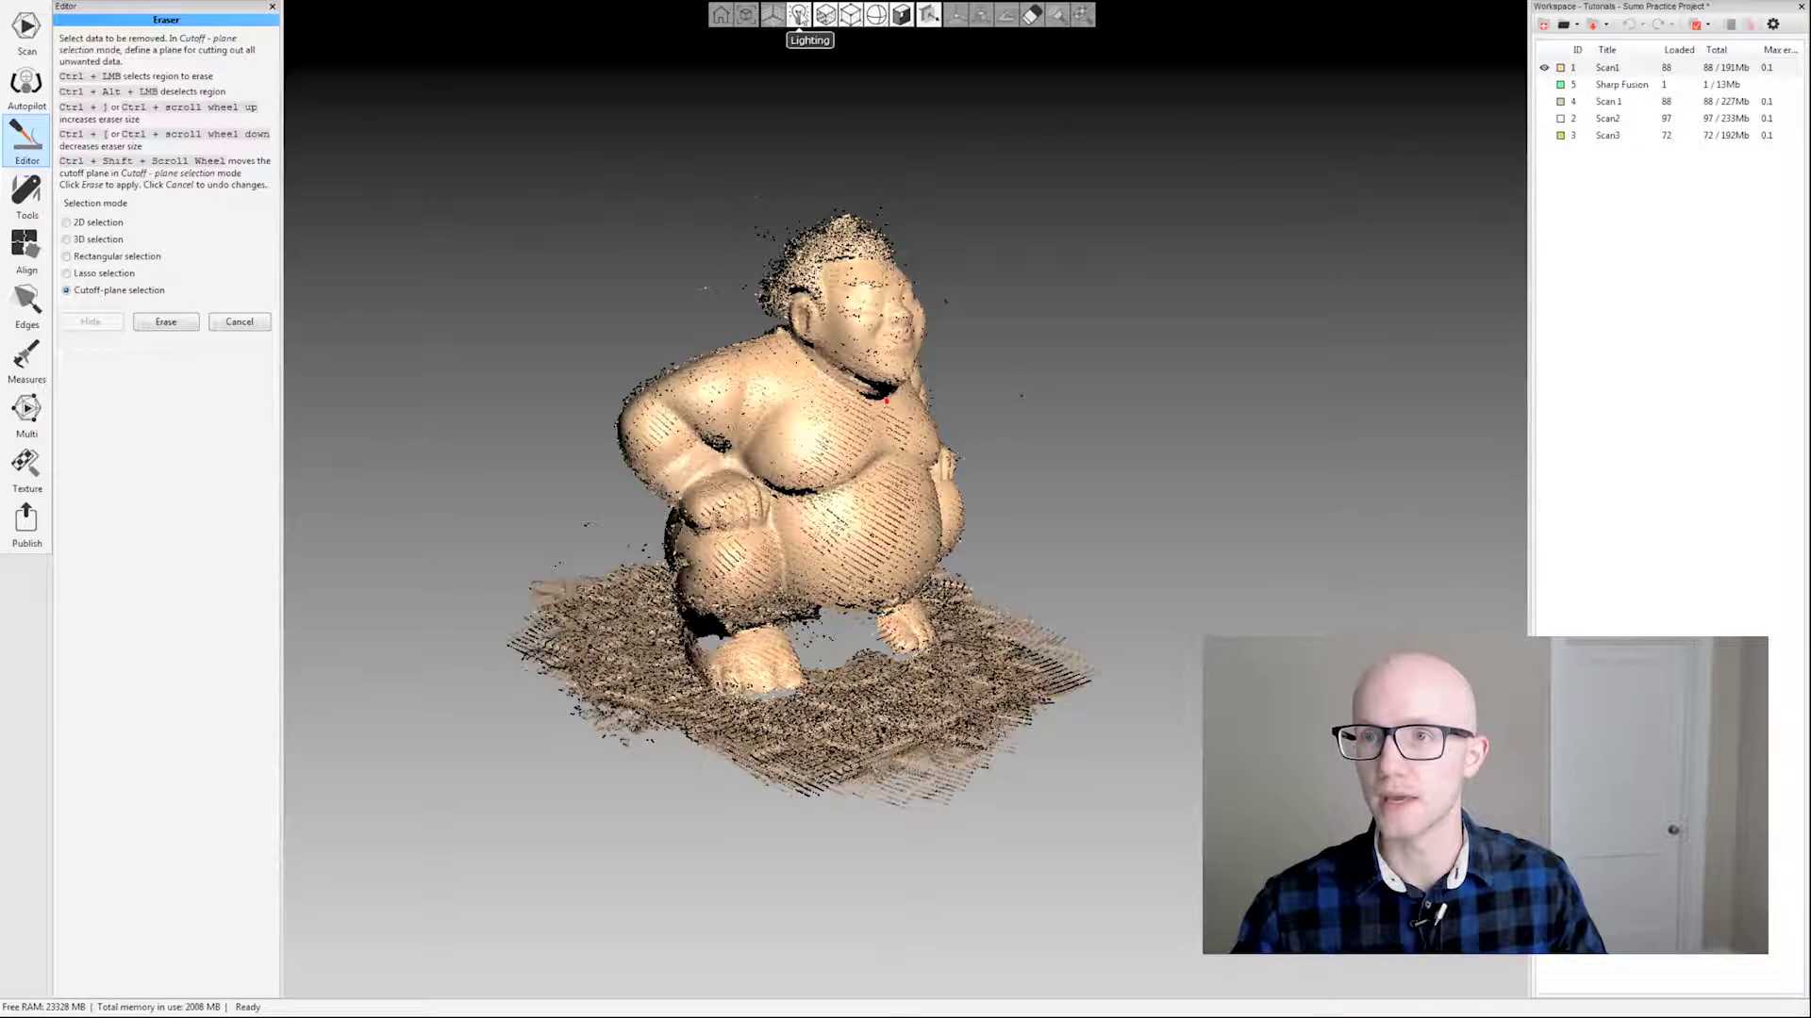
click(852, 42)
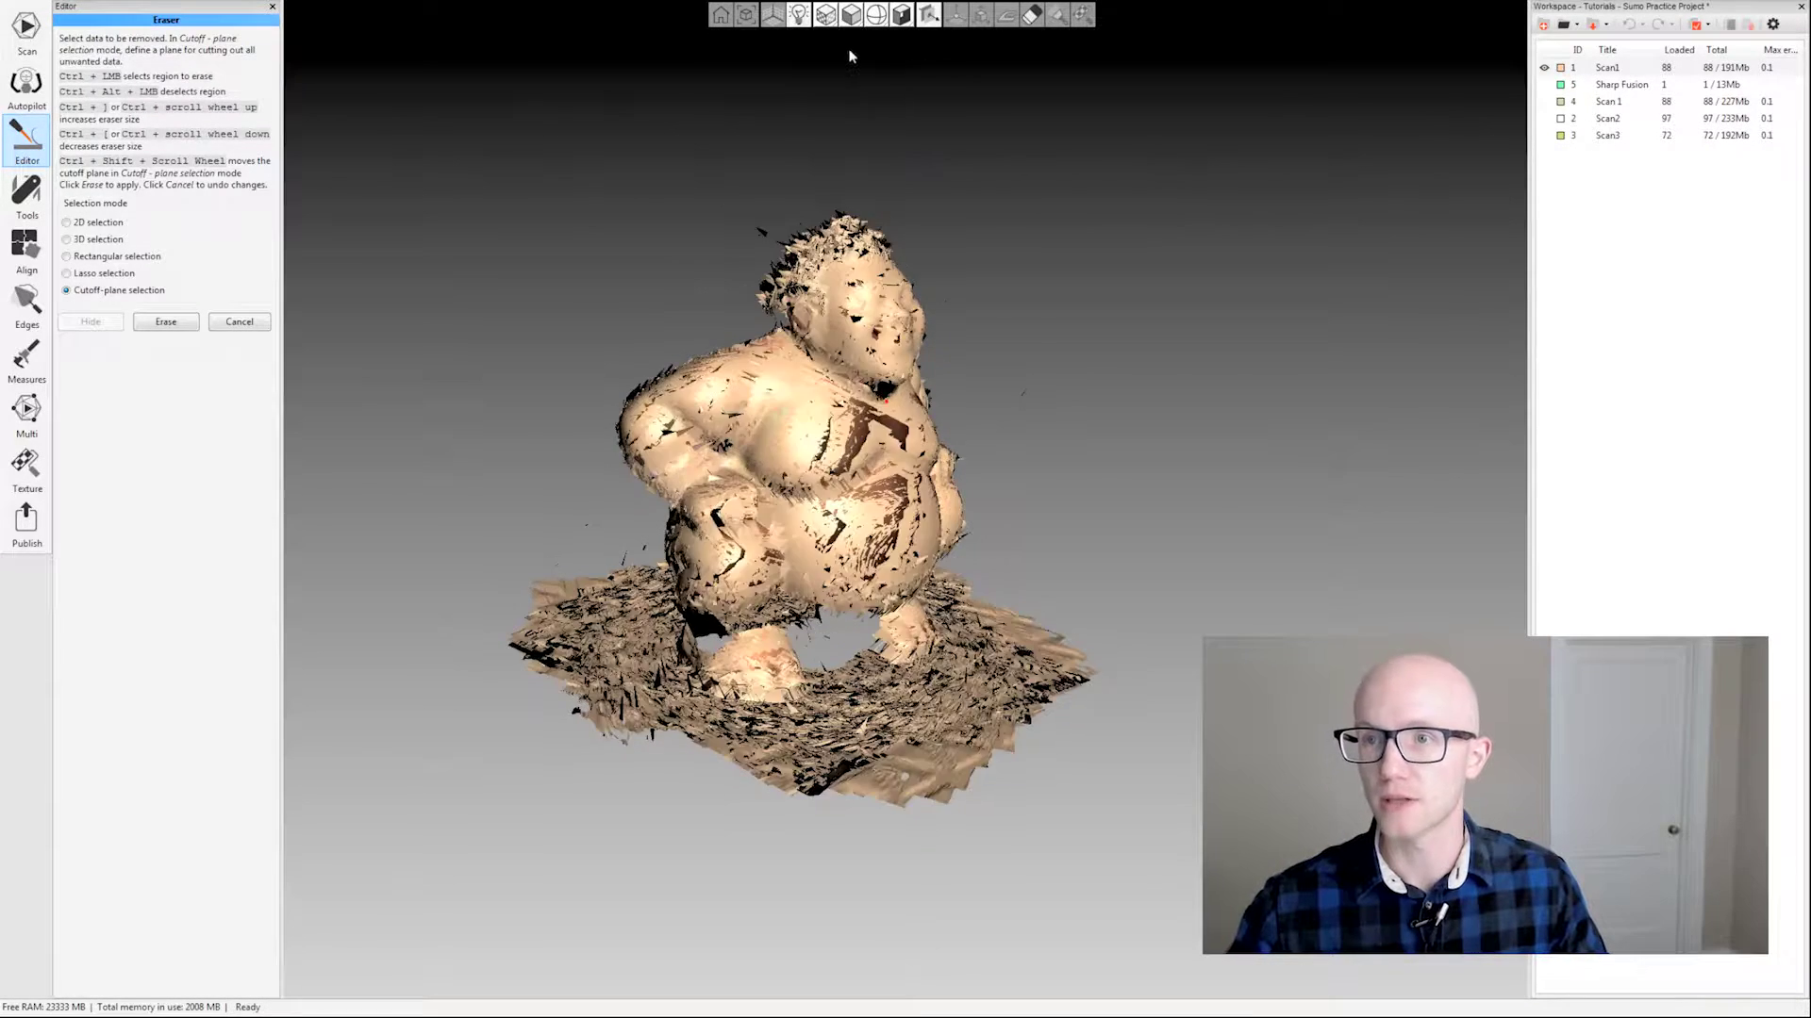
- Get close to the figure's feet and the base, and switch the render mode to Points
drag(1009, 434, 1033, 740)
mouse_move(914, 837)
mouse_down()
mouse_move(938, 279)
mouse_move(962, 308)
mouse_move(1031, 315)
mouse_move(1018, 477)
mouse_move(1010, 461)
mouse_up()
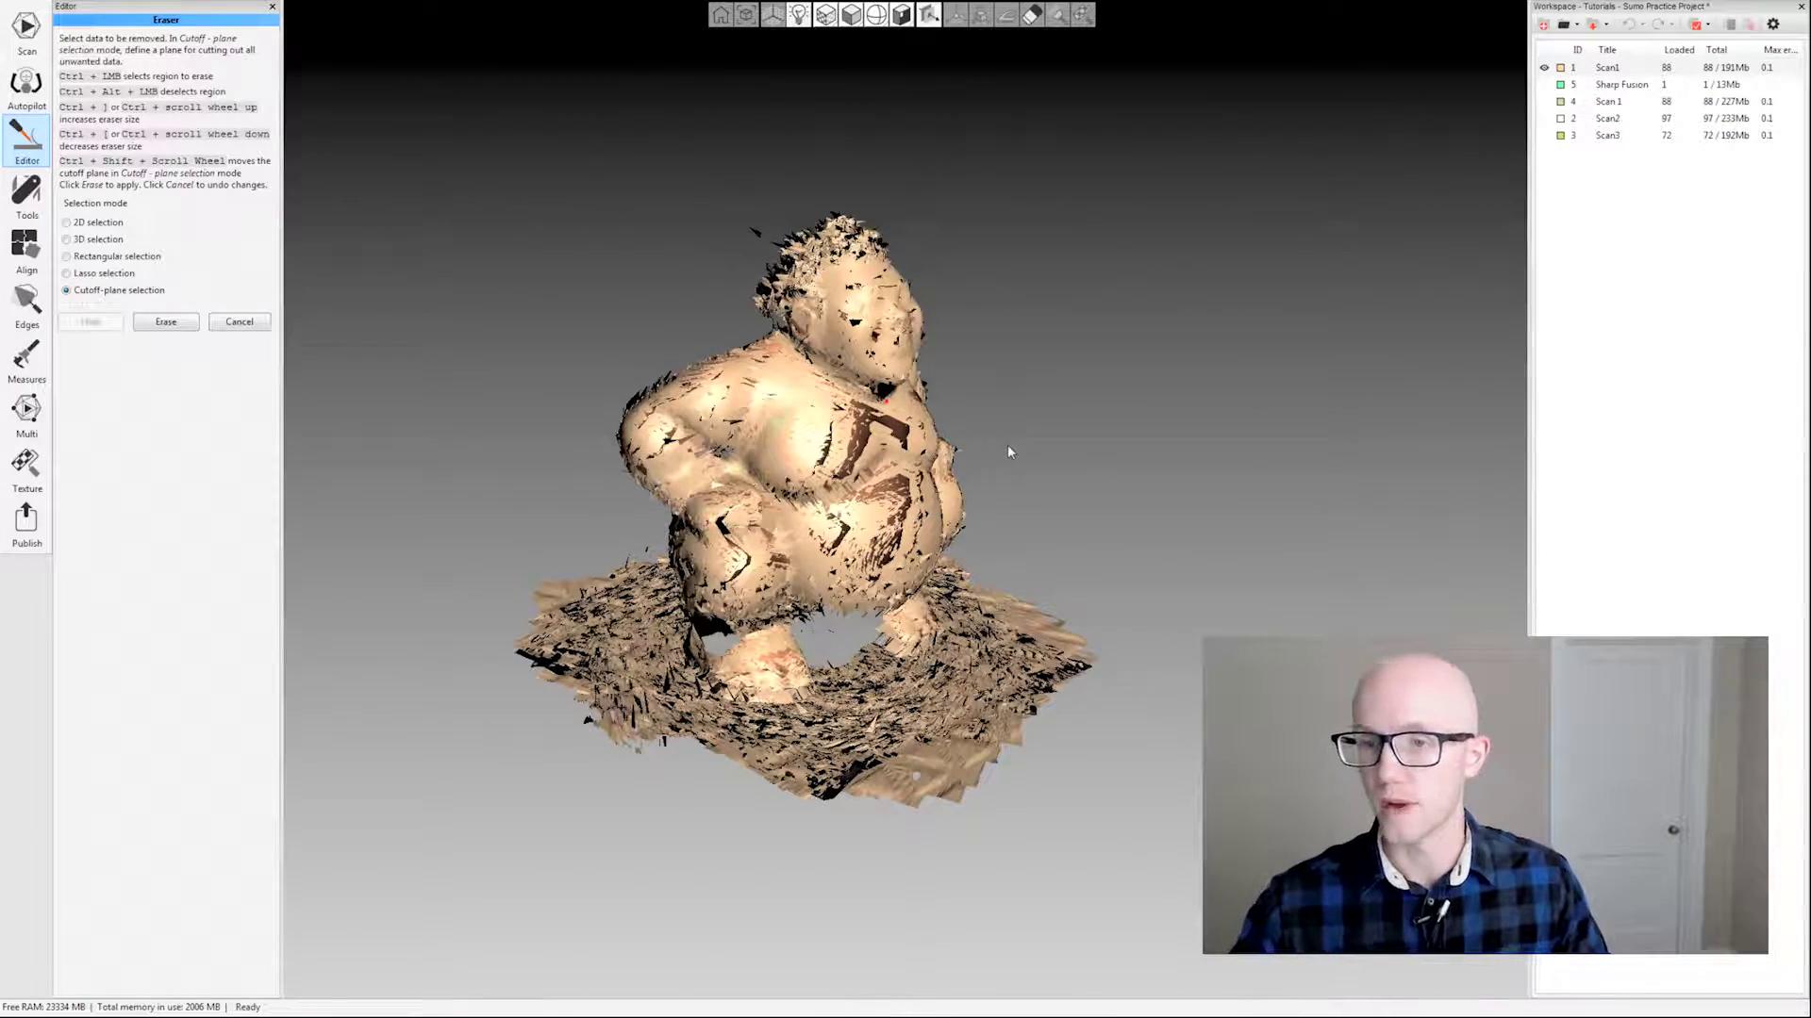
scroll(785, 488, up, 5)
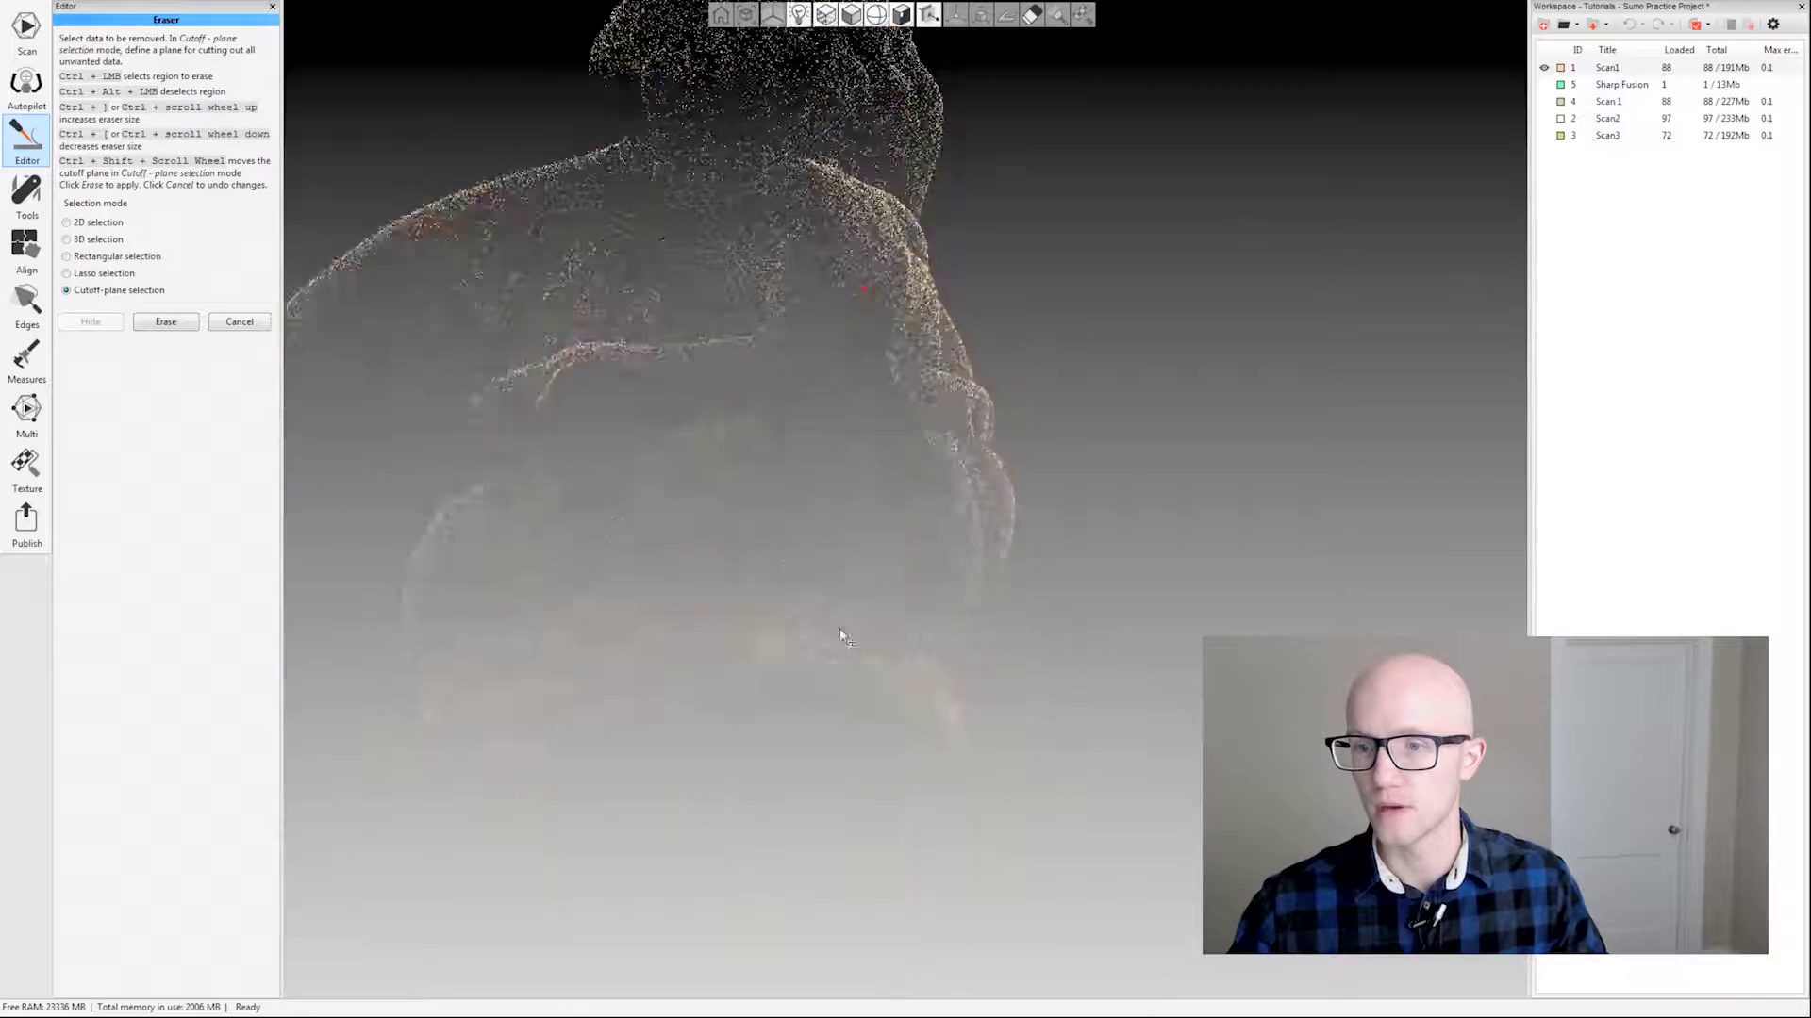
mouse_move(839, 637)
mouse_down()
mouse_move(820, 556)
mouse_move(736, 490)
mouse_move(801, 513)
mouse_up()
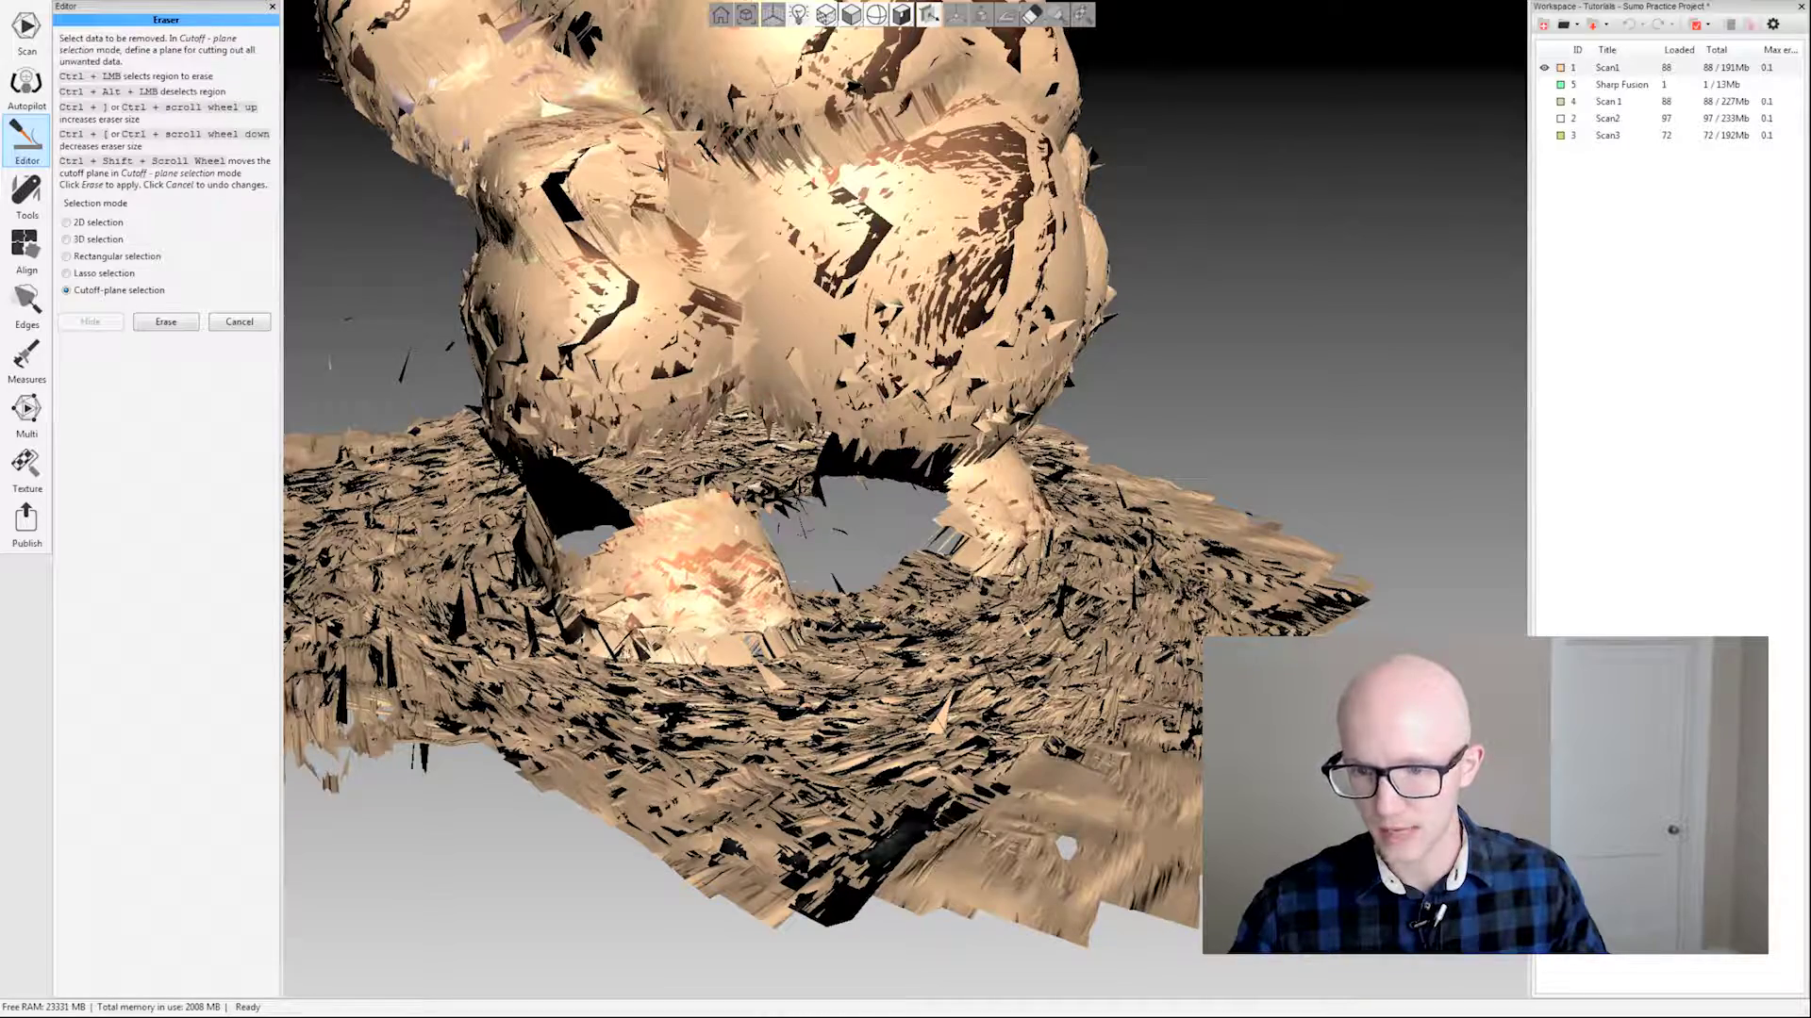
mouse_move(842, 666)
mouse_down()
mouse_move(796, 671)
mouse_move(870, 656)
mouse_up()
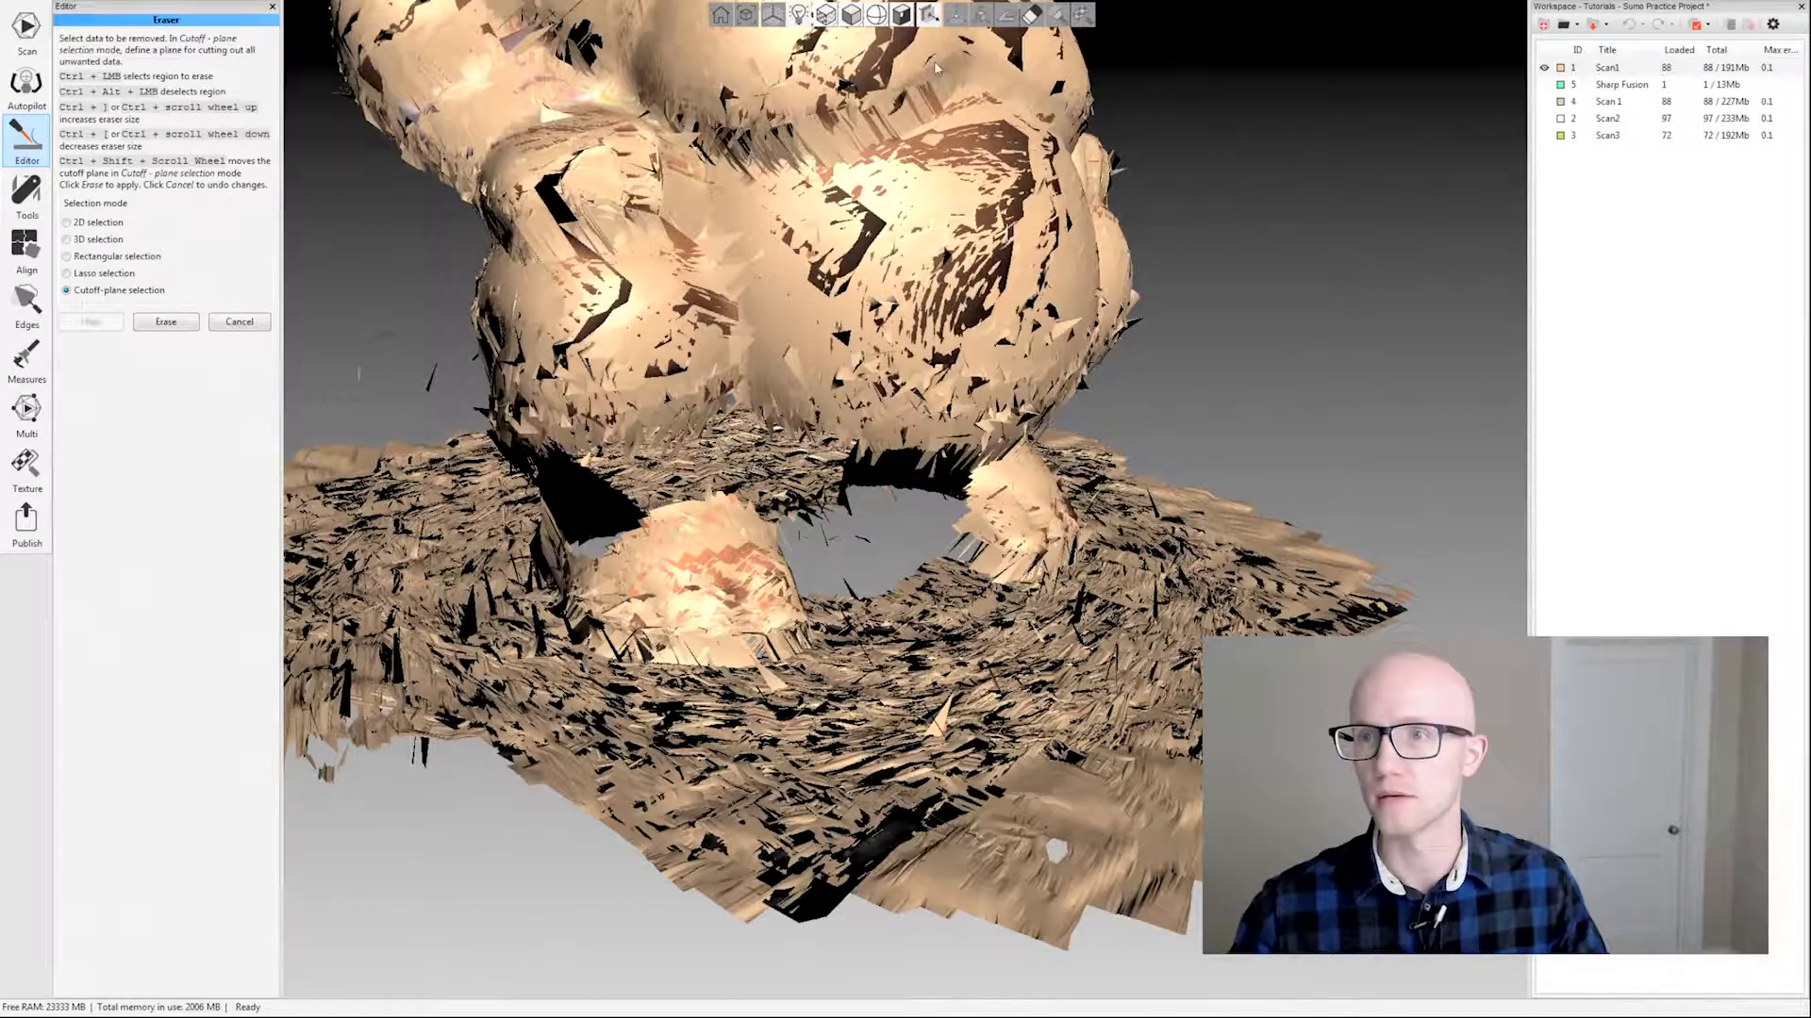
click(851, 14)
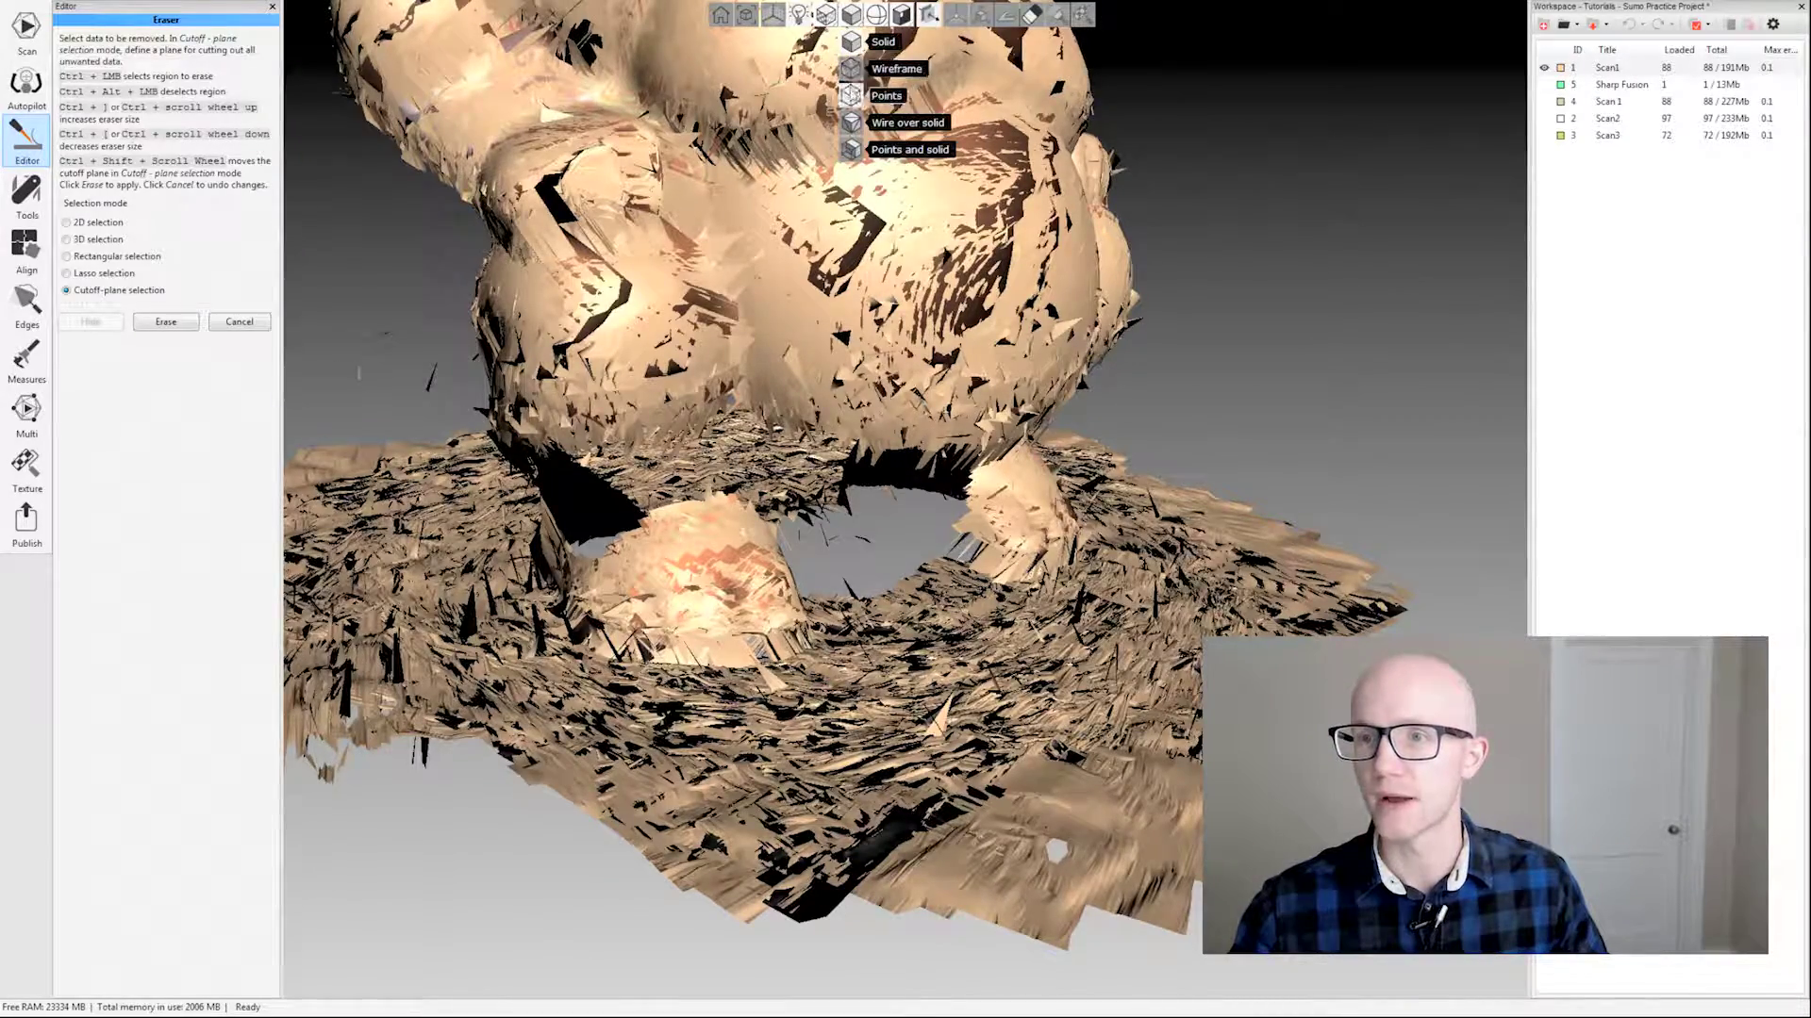
click(886, 96)
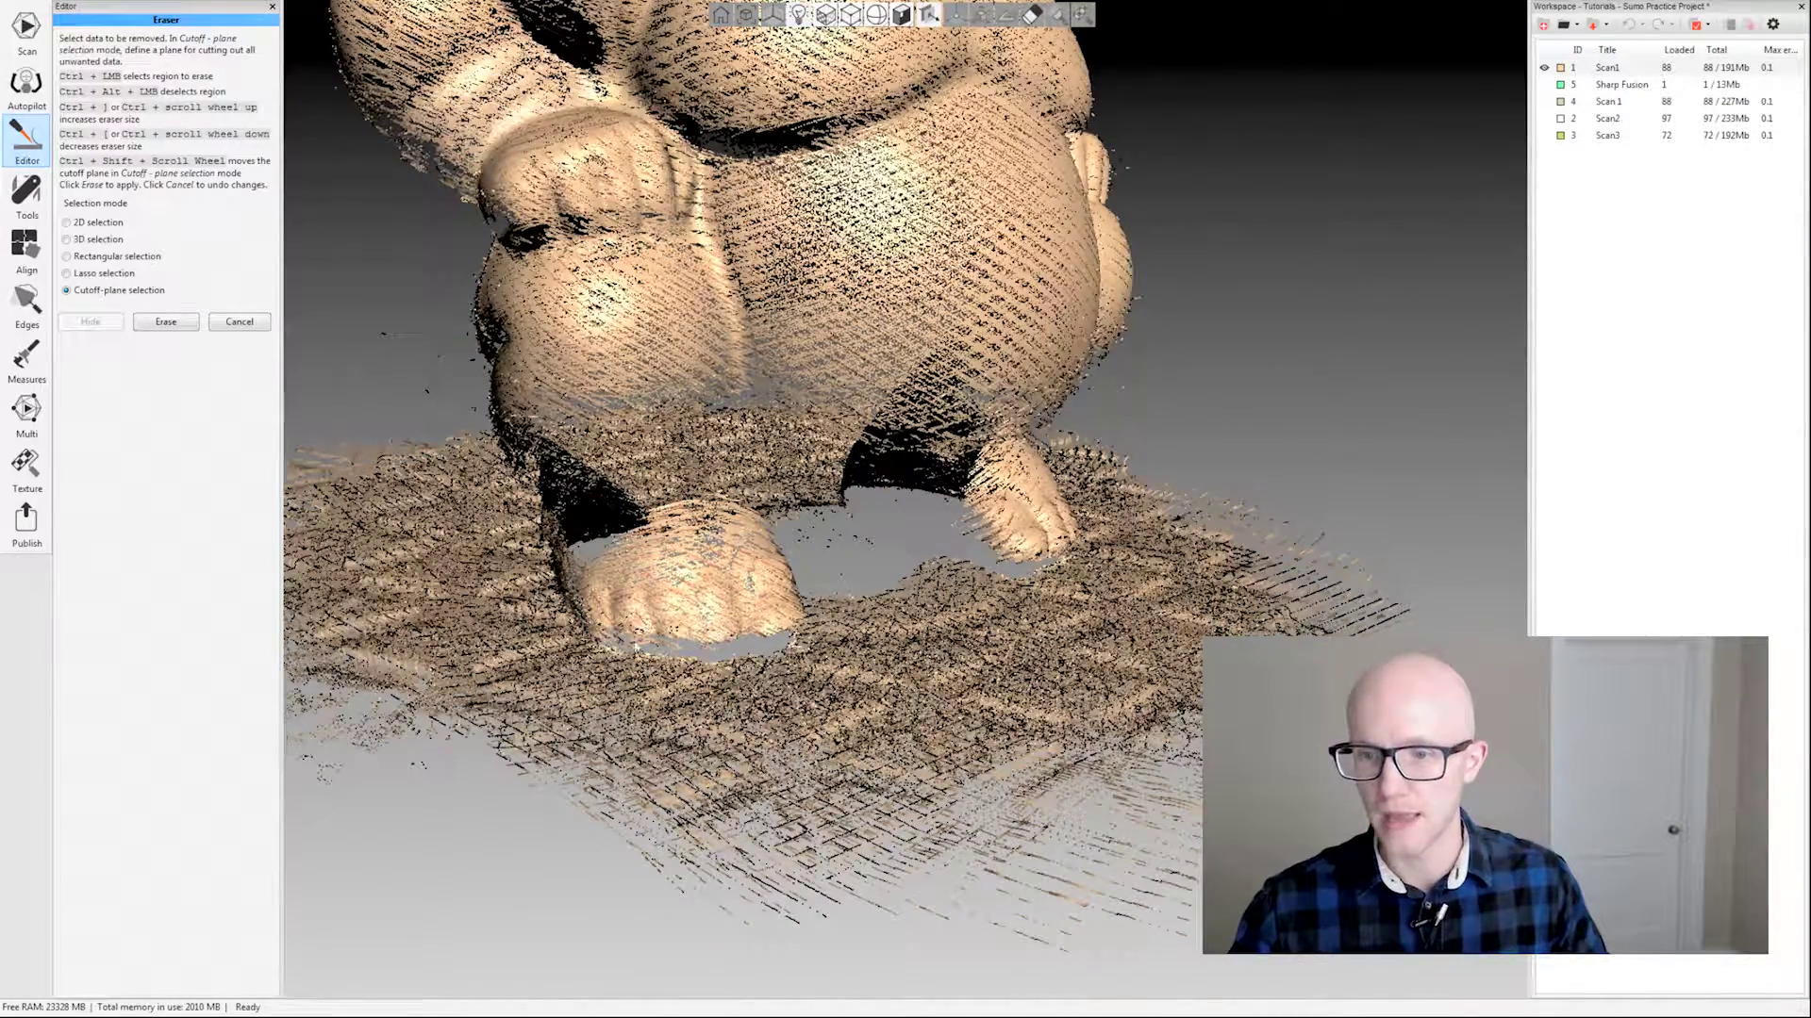
- Examine where the figure's feet meet the base surface and check the whole scan from several angles
drag(591, 634, 717, 651)
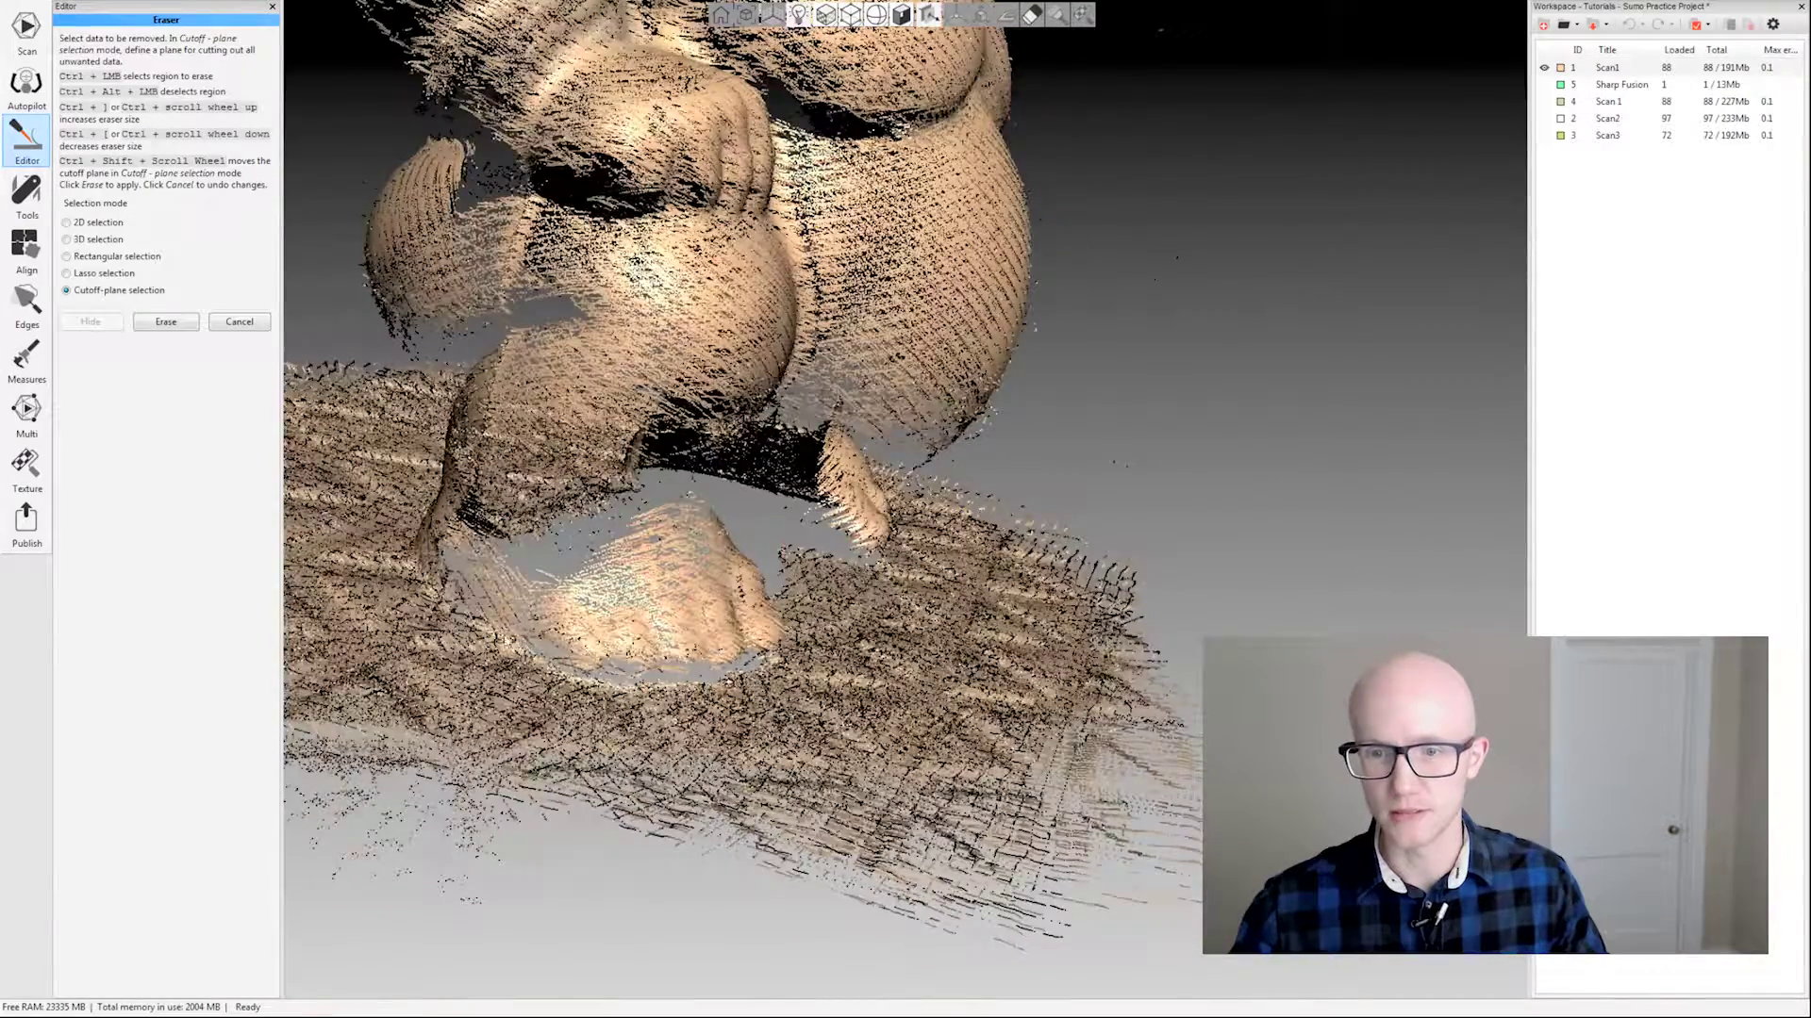
drag(428, 585, 830, 654)
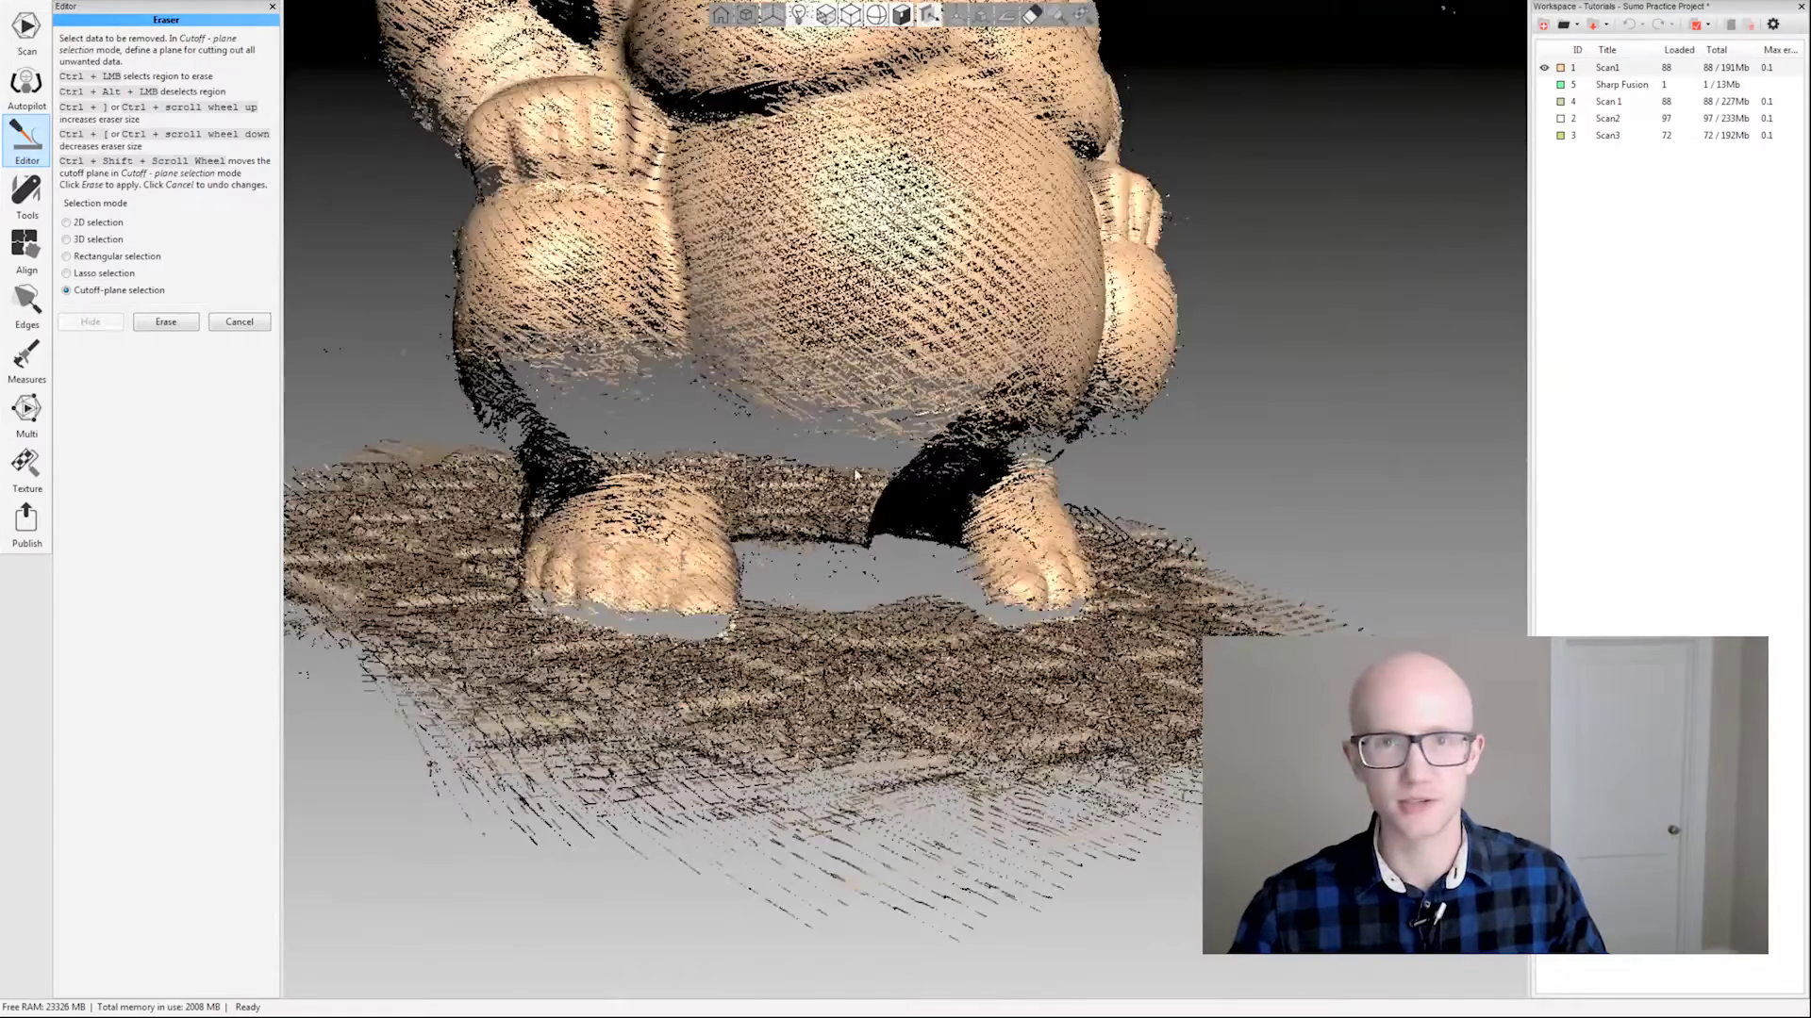
scroll(956, 485, down, 5)
middle_drag(832, 330, 816, 421)
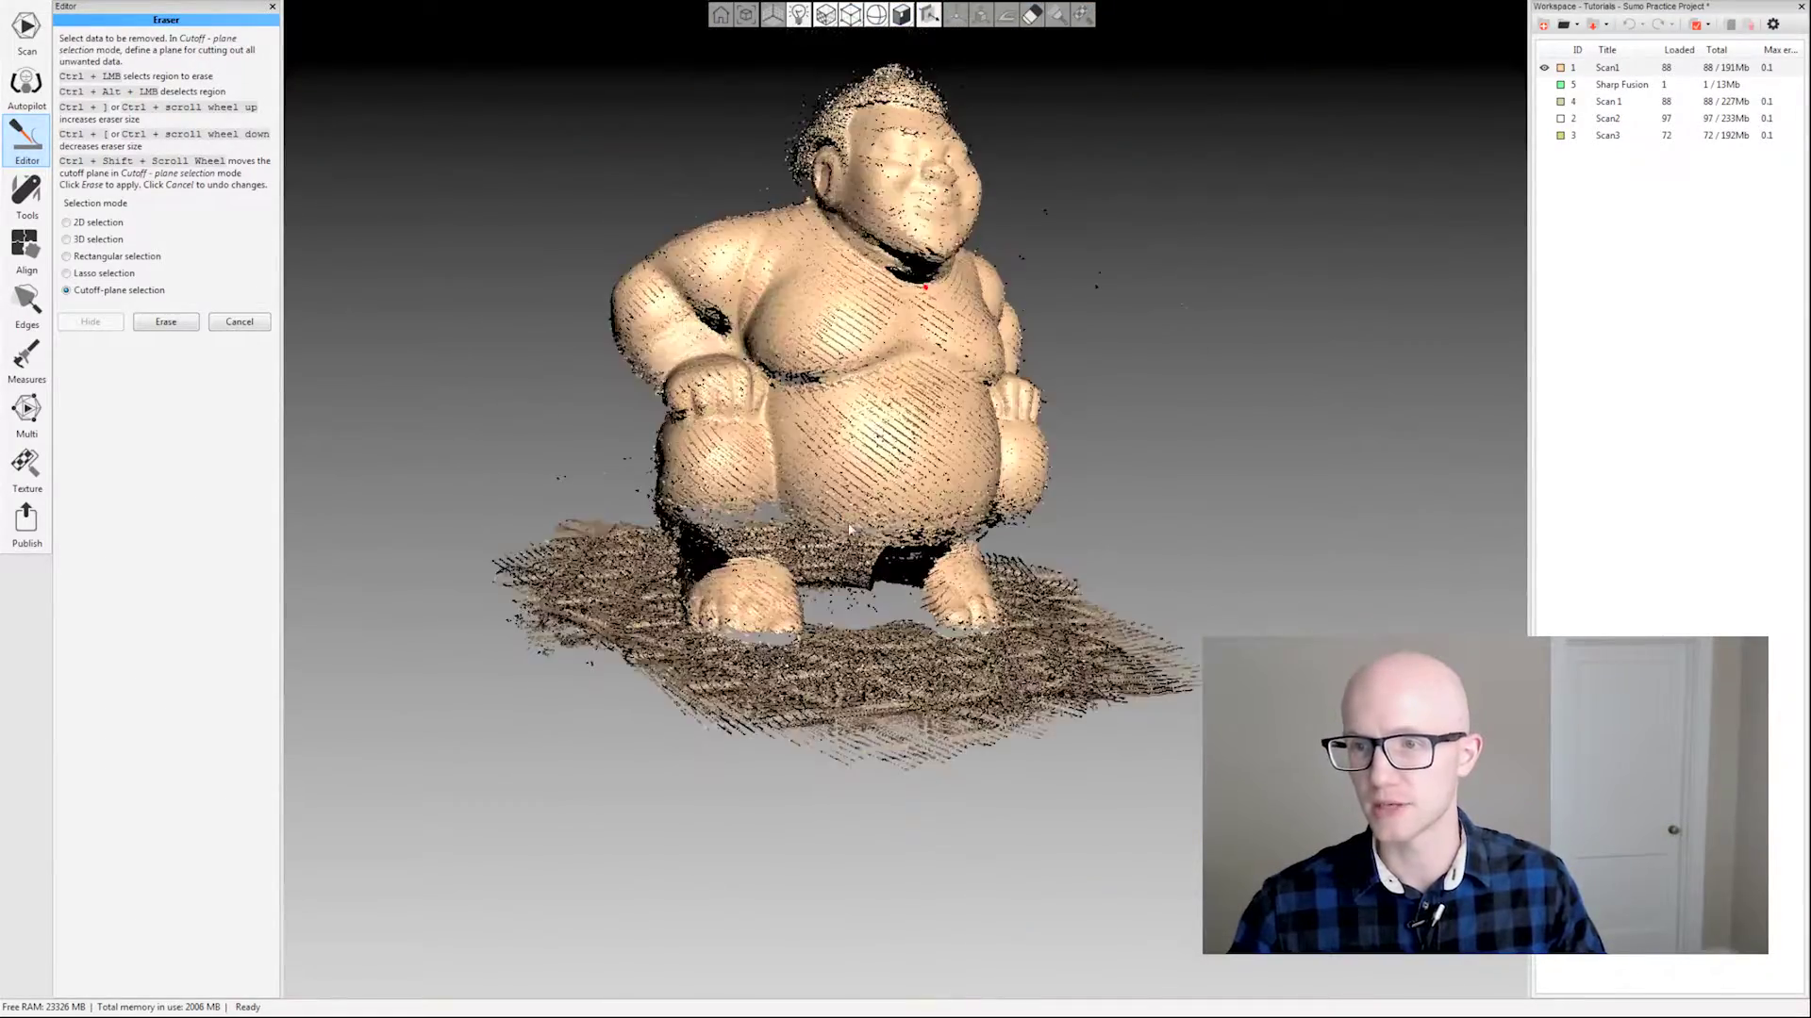
drag(837, 524, 818, 638)
middle_drag(867, 476, 849, 552)
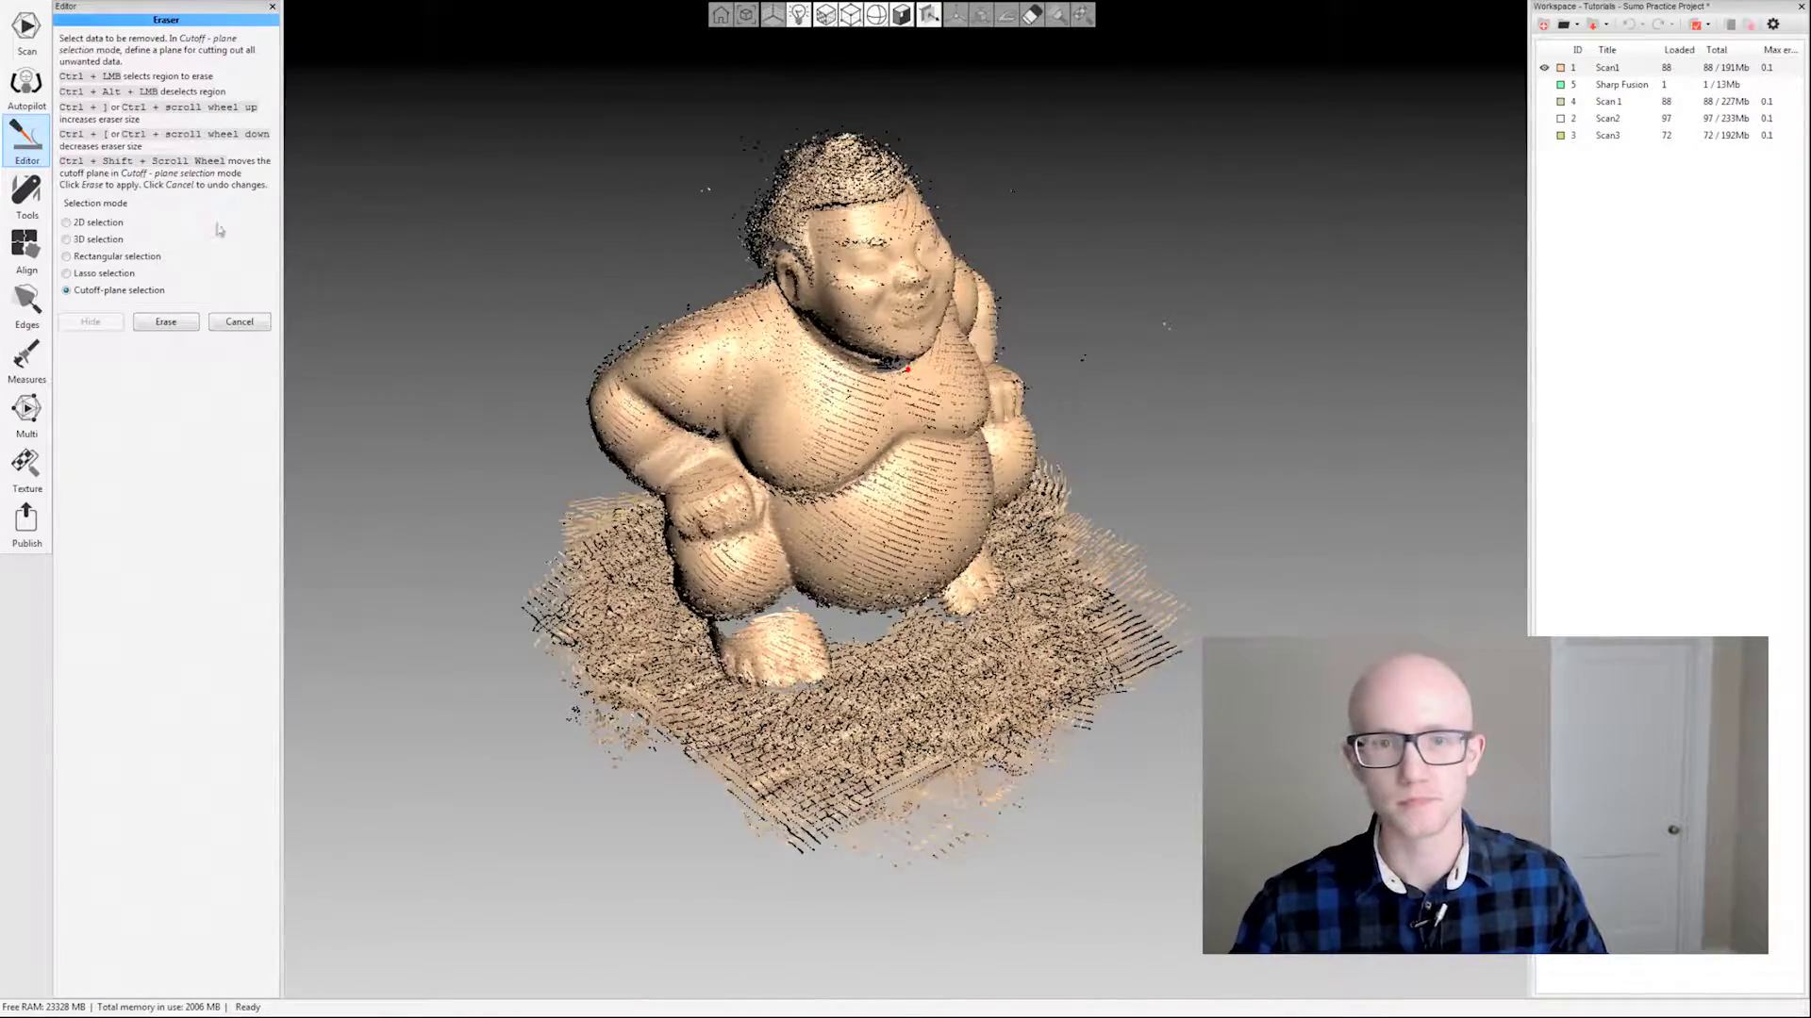
drag(566, 536, 1103, 733)
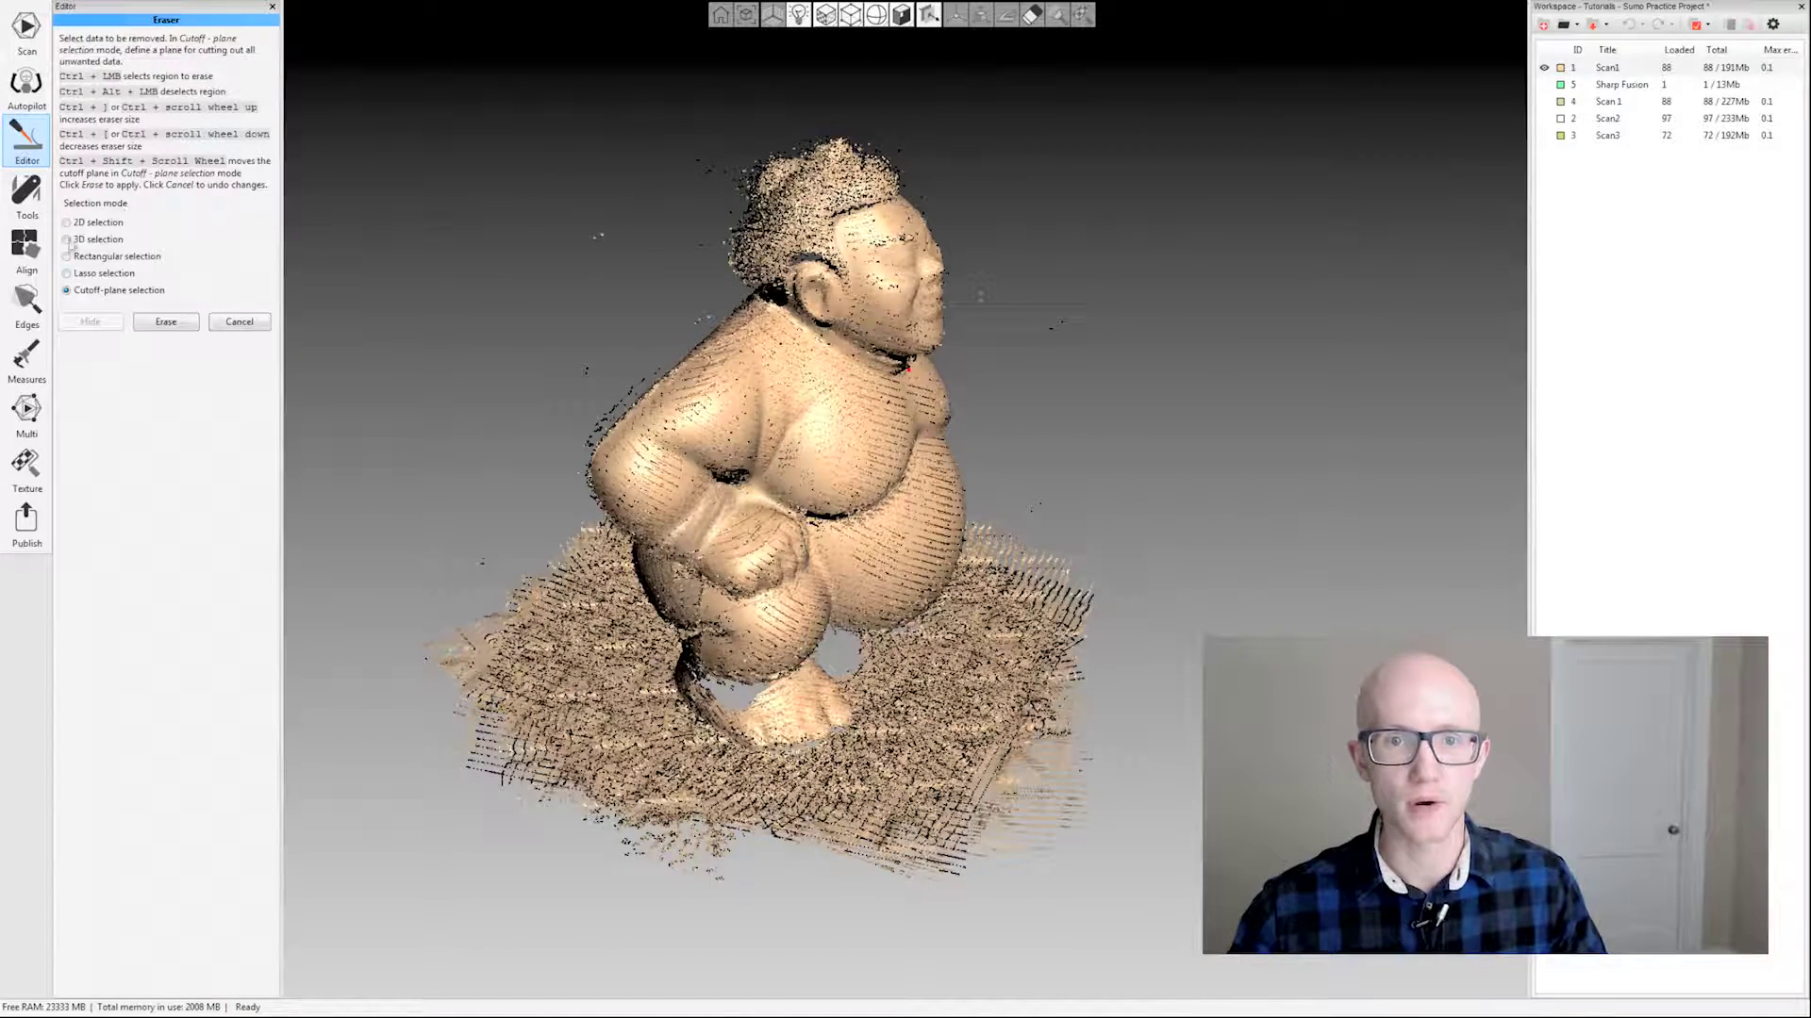
drag(943, 594, 1038, 624)
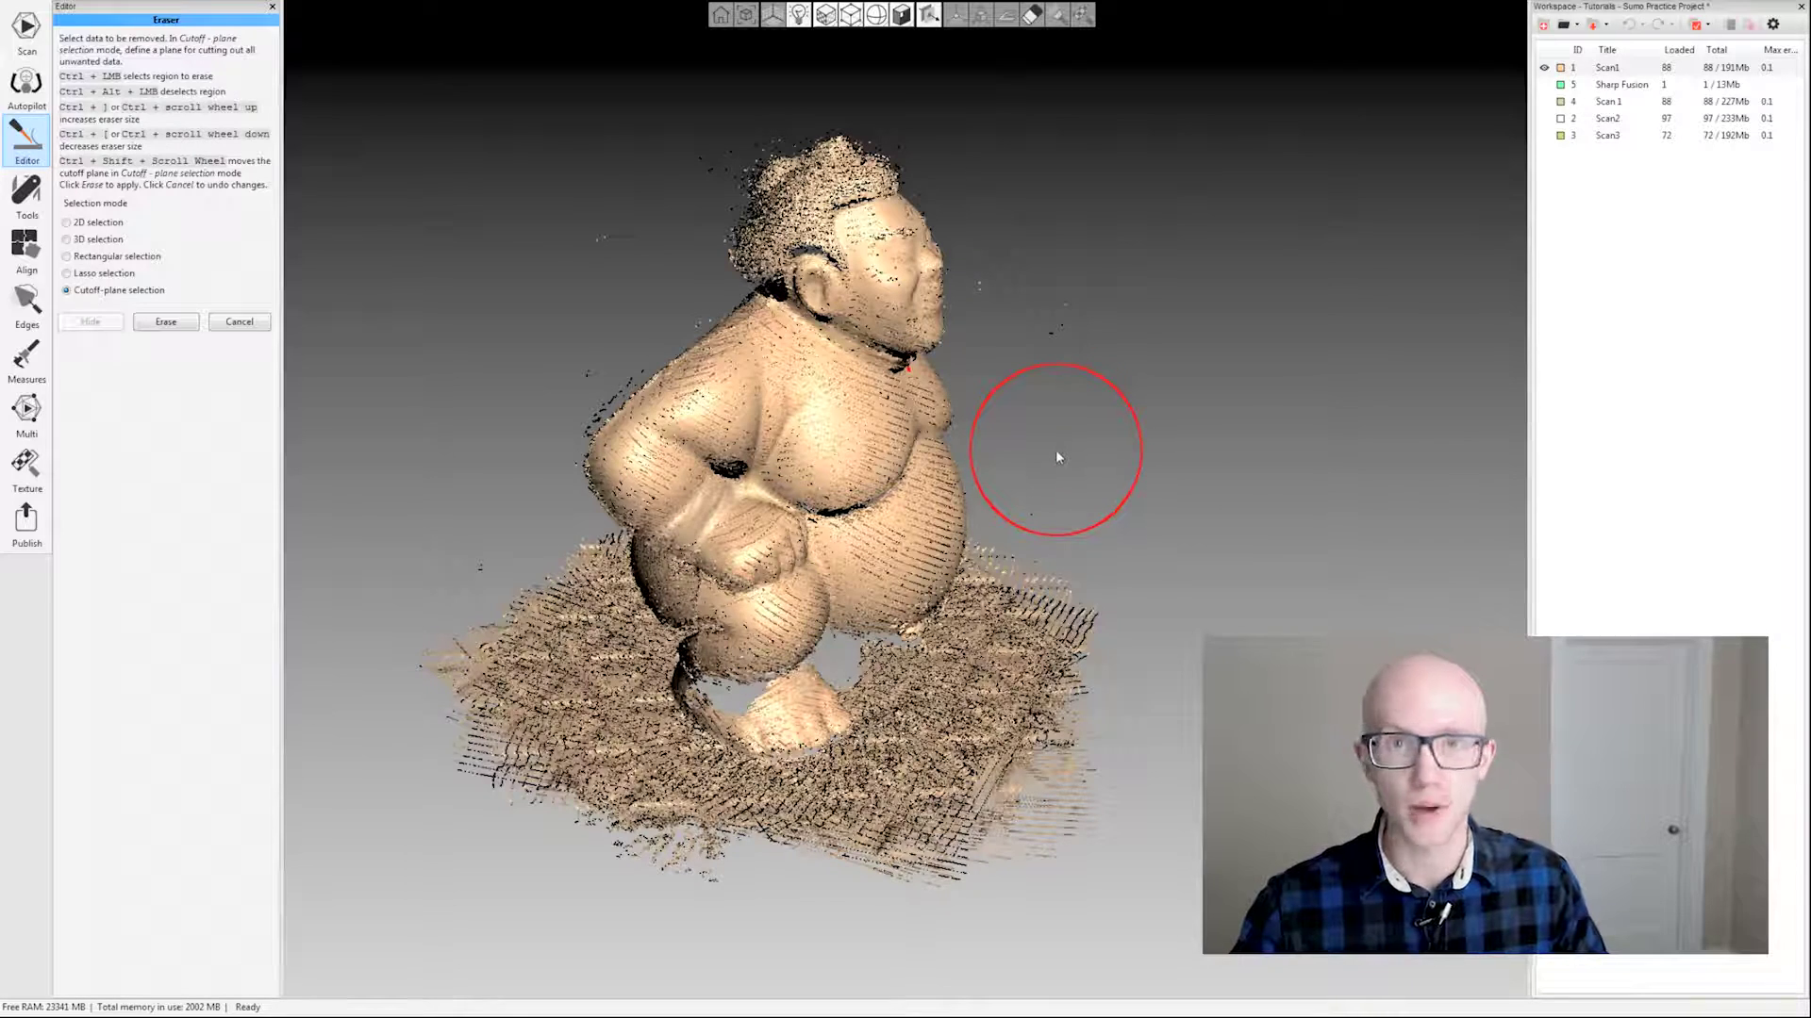
- Adjust the size of the eraser's selection circle, trying small and large diameters and ending on a small one
ctrl+scroll(1057, 445, down, 3)
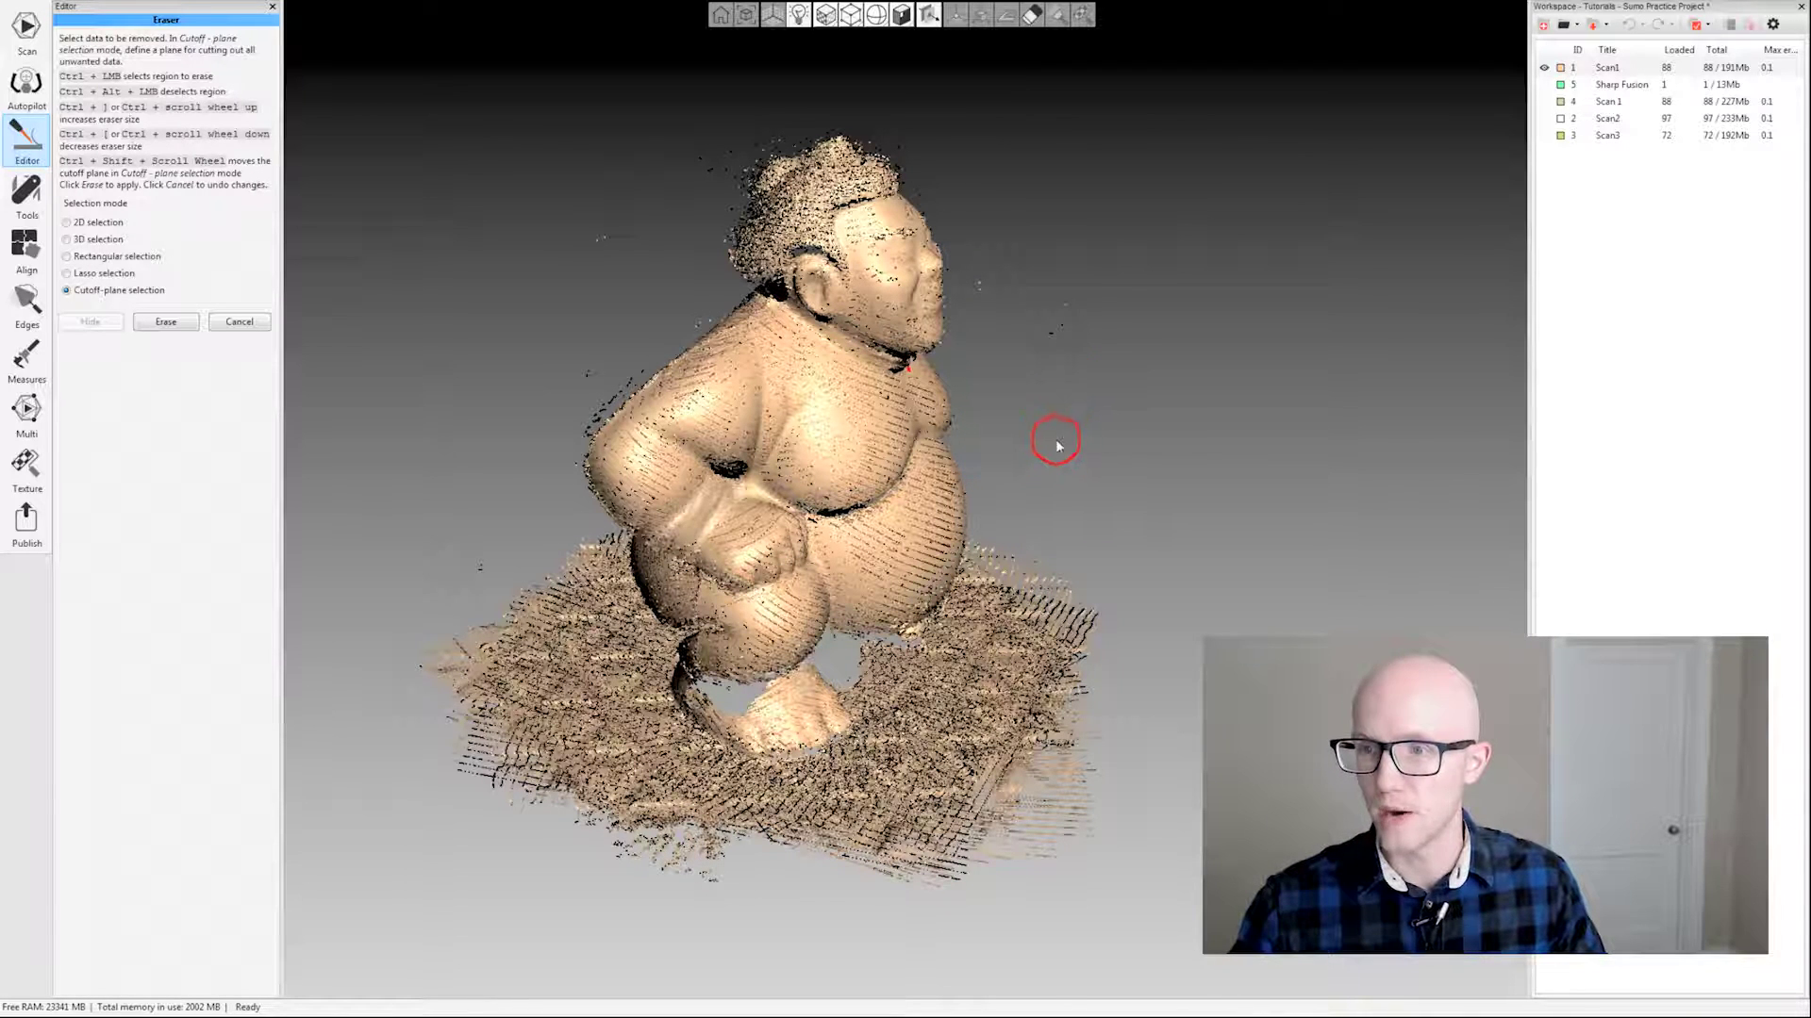
ctrl+scroll(1057, 446, up, 3)
ctrl+scroll(1058, 445, up, 3)
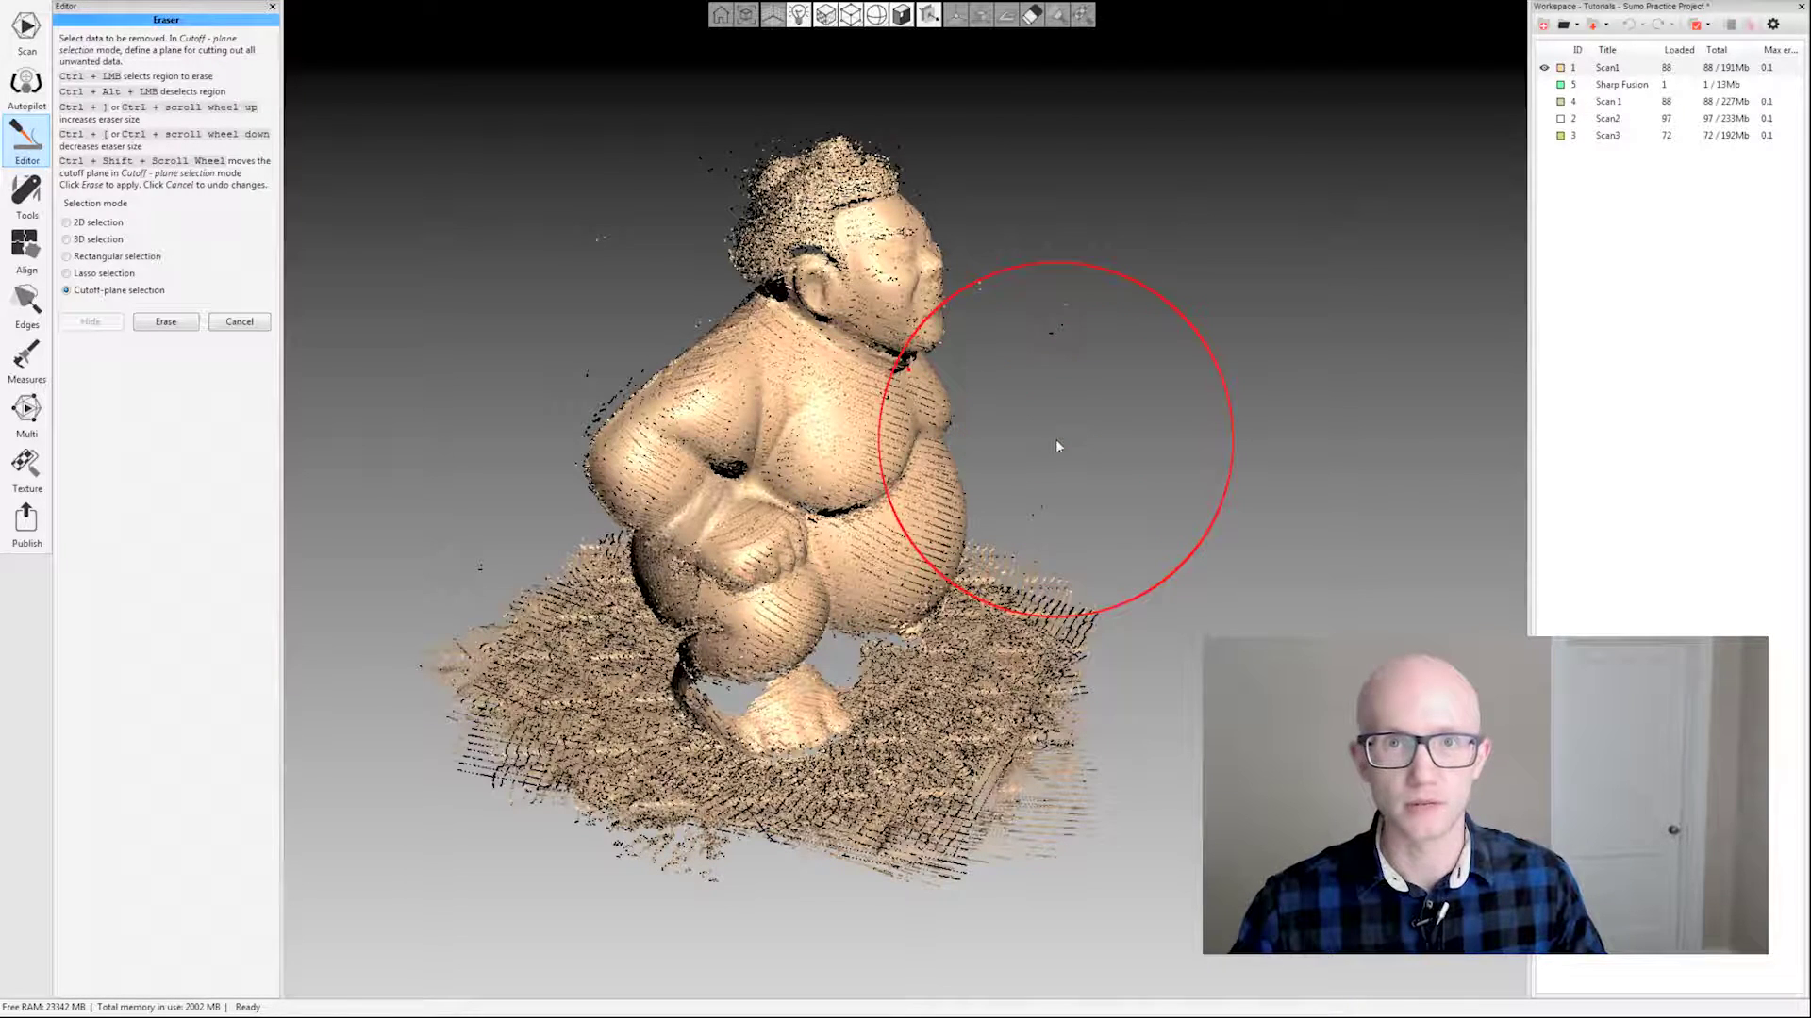
ctrl+scroll(1058, 446, down, 6)
ctrl+scroll(1061, 476, up, 2)
ctrl+scroll(1103, 415, down, 2)
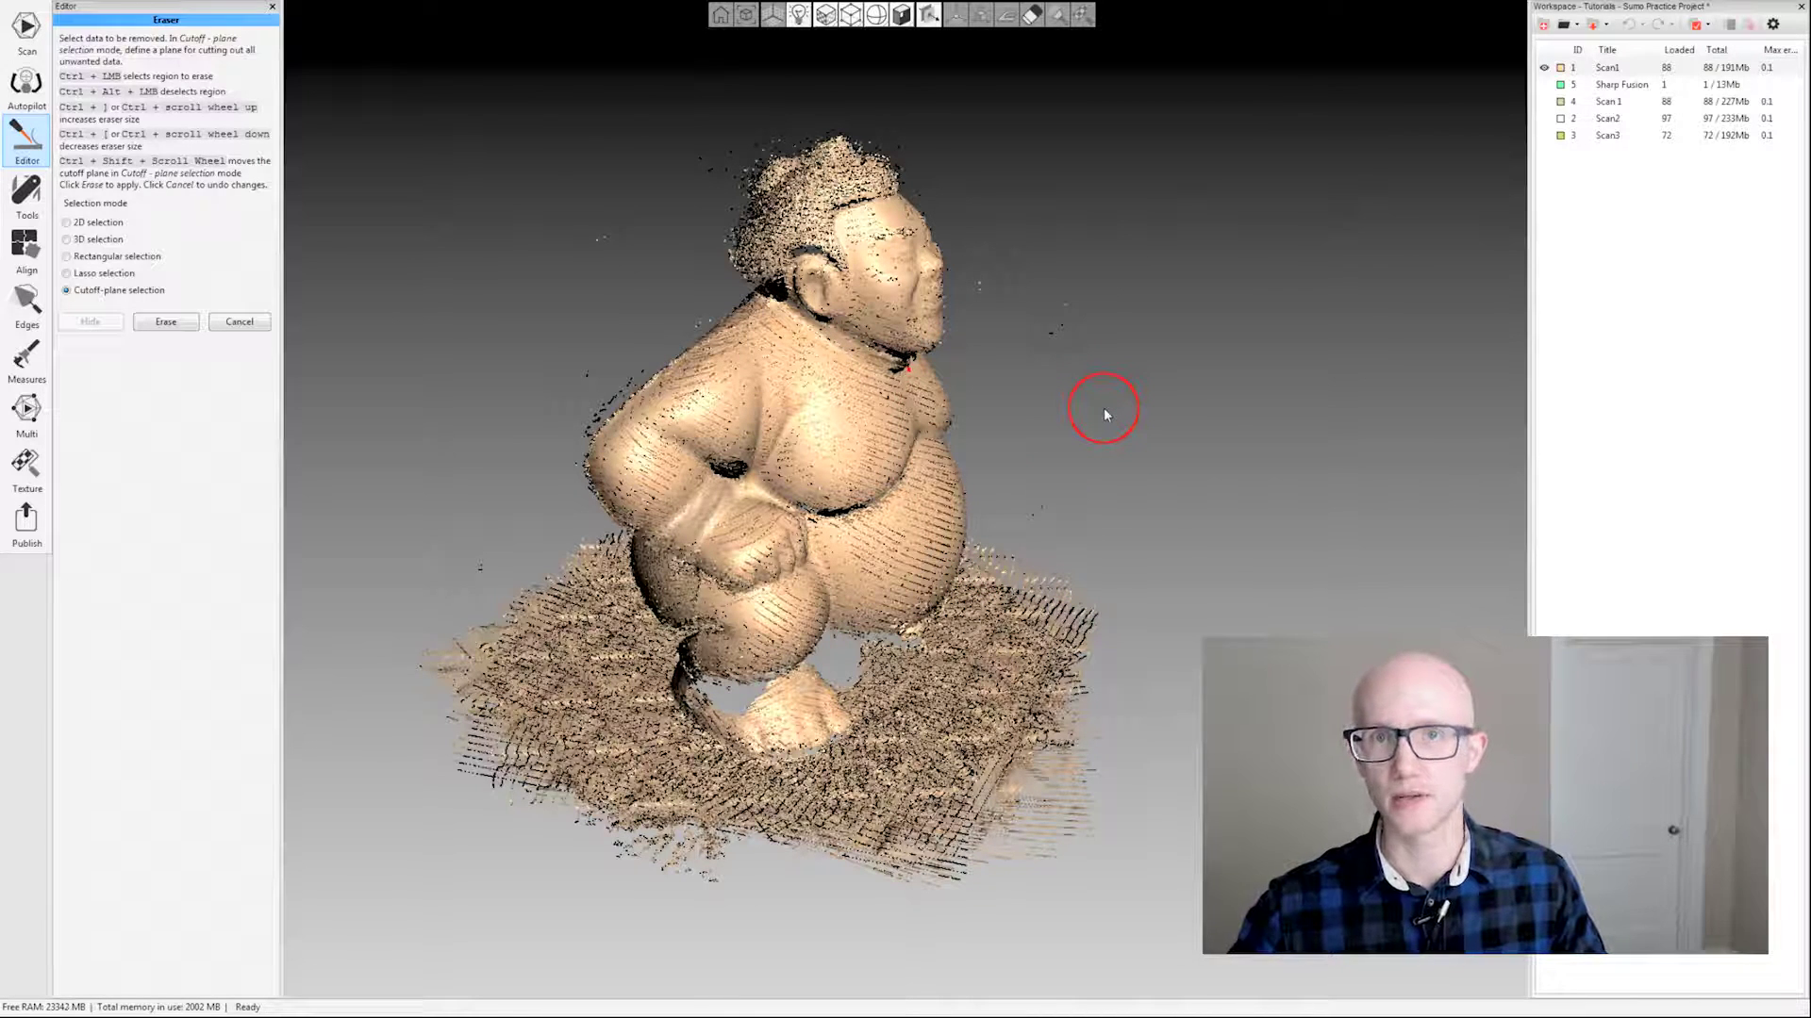
- Mark two patches of the base, in front of and behind the figure, to define the eraser's cutoff plane
mouse_move(1162, 755)
mouse_down()
mouse_move(1200, 626)
mouse_move(1161, 679)
mouse_up()
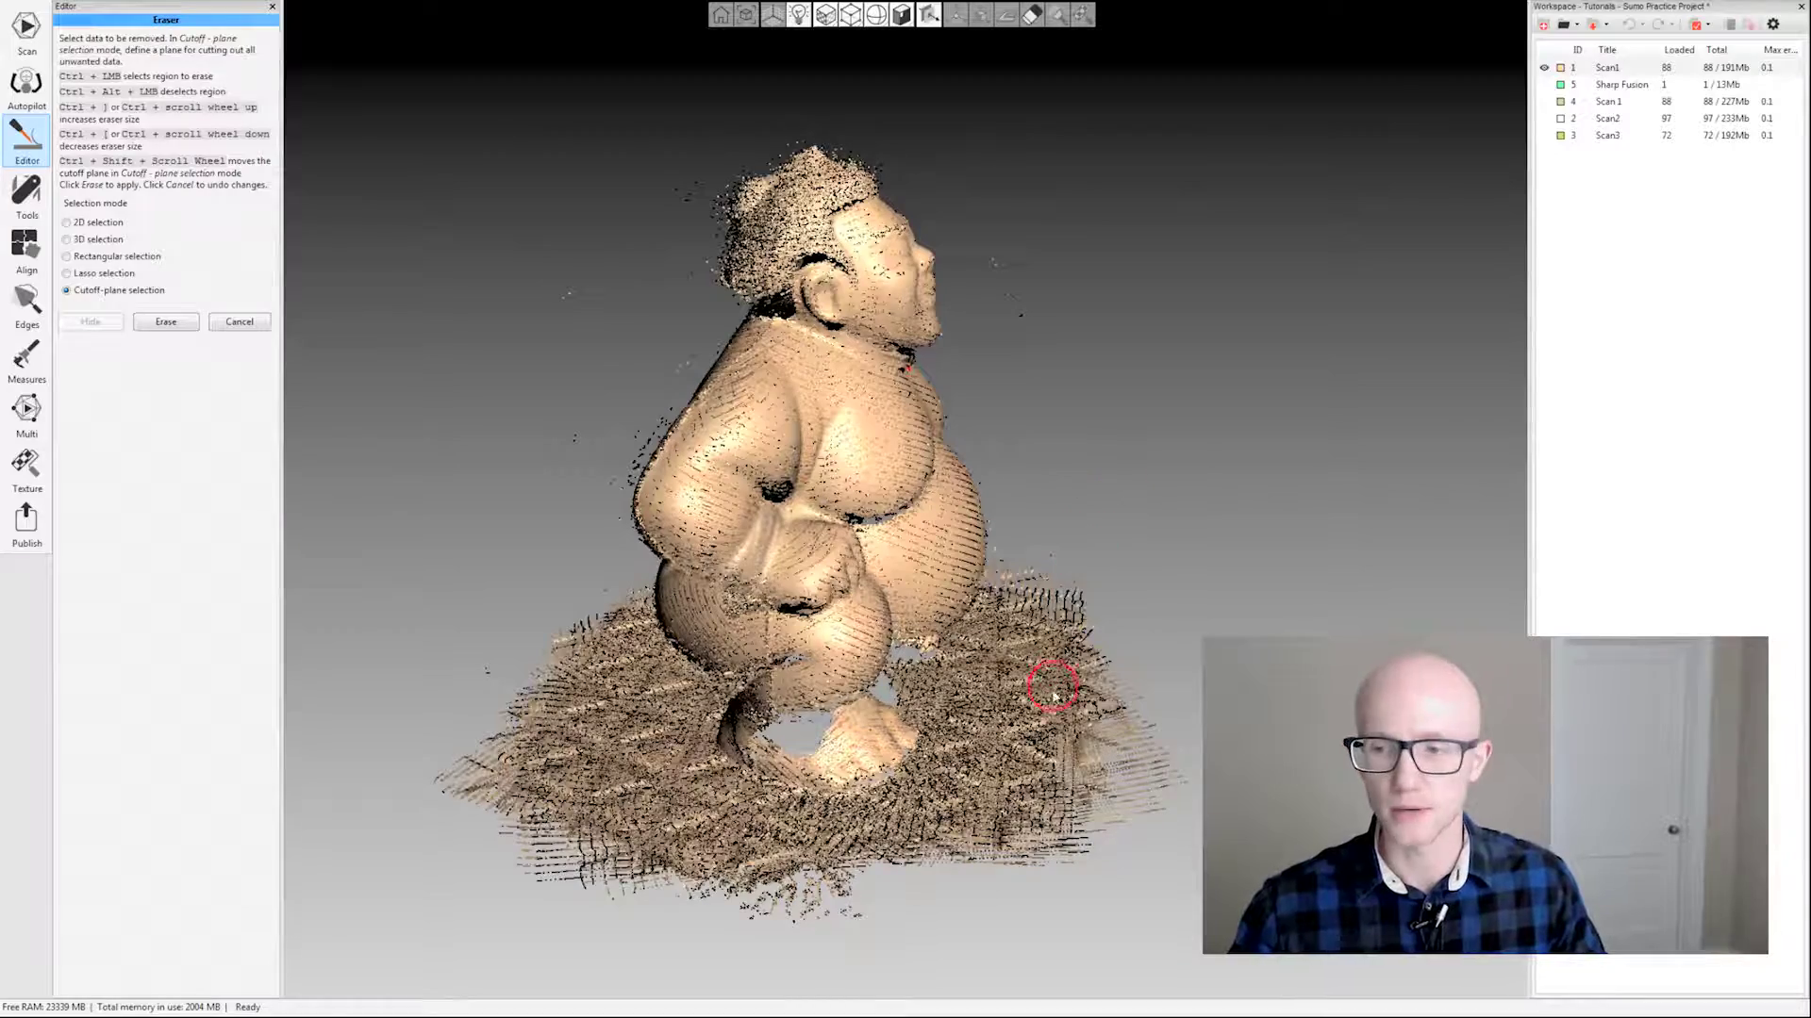
ctrl+drag(1022, 679, 1013, 729)
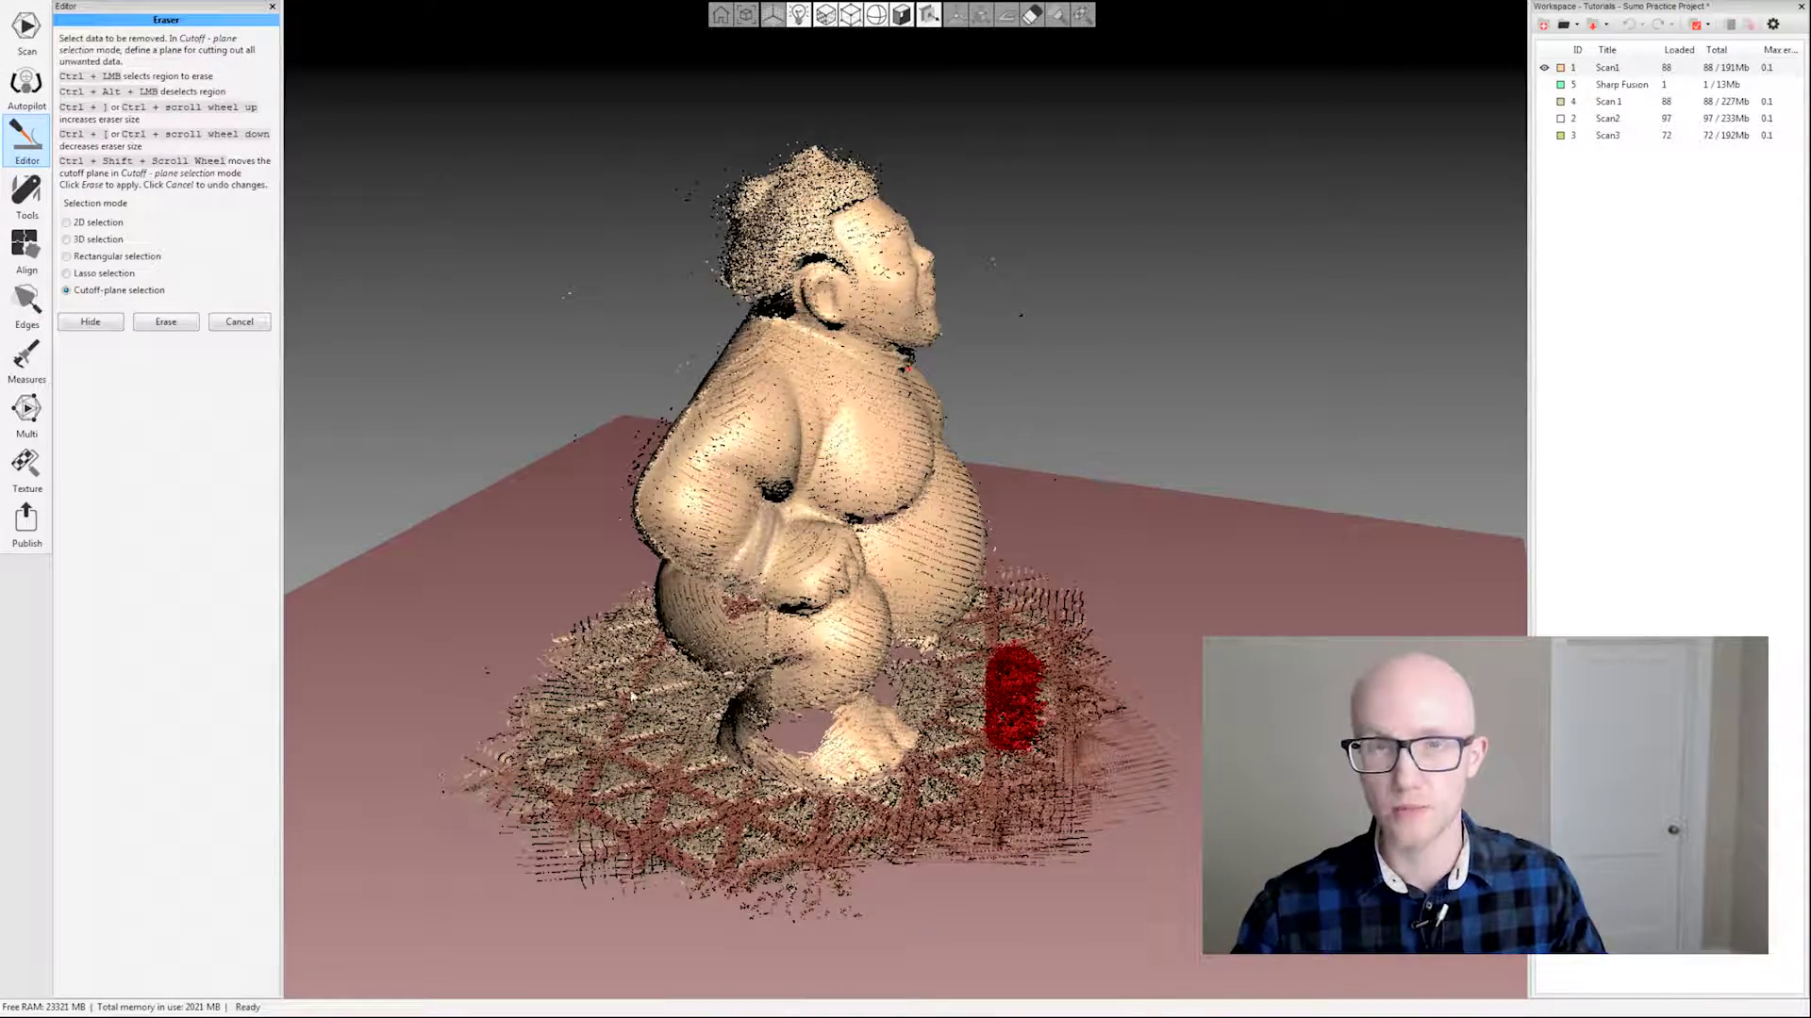
ctrl+drag(622, 676, 611, 718)
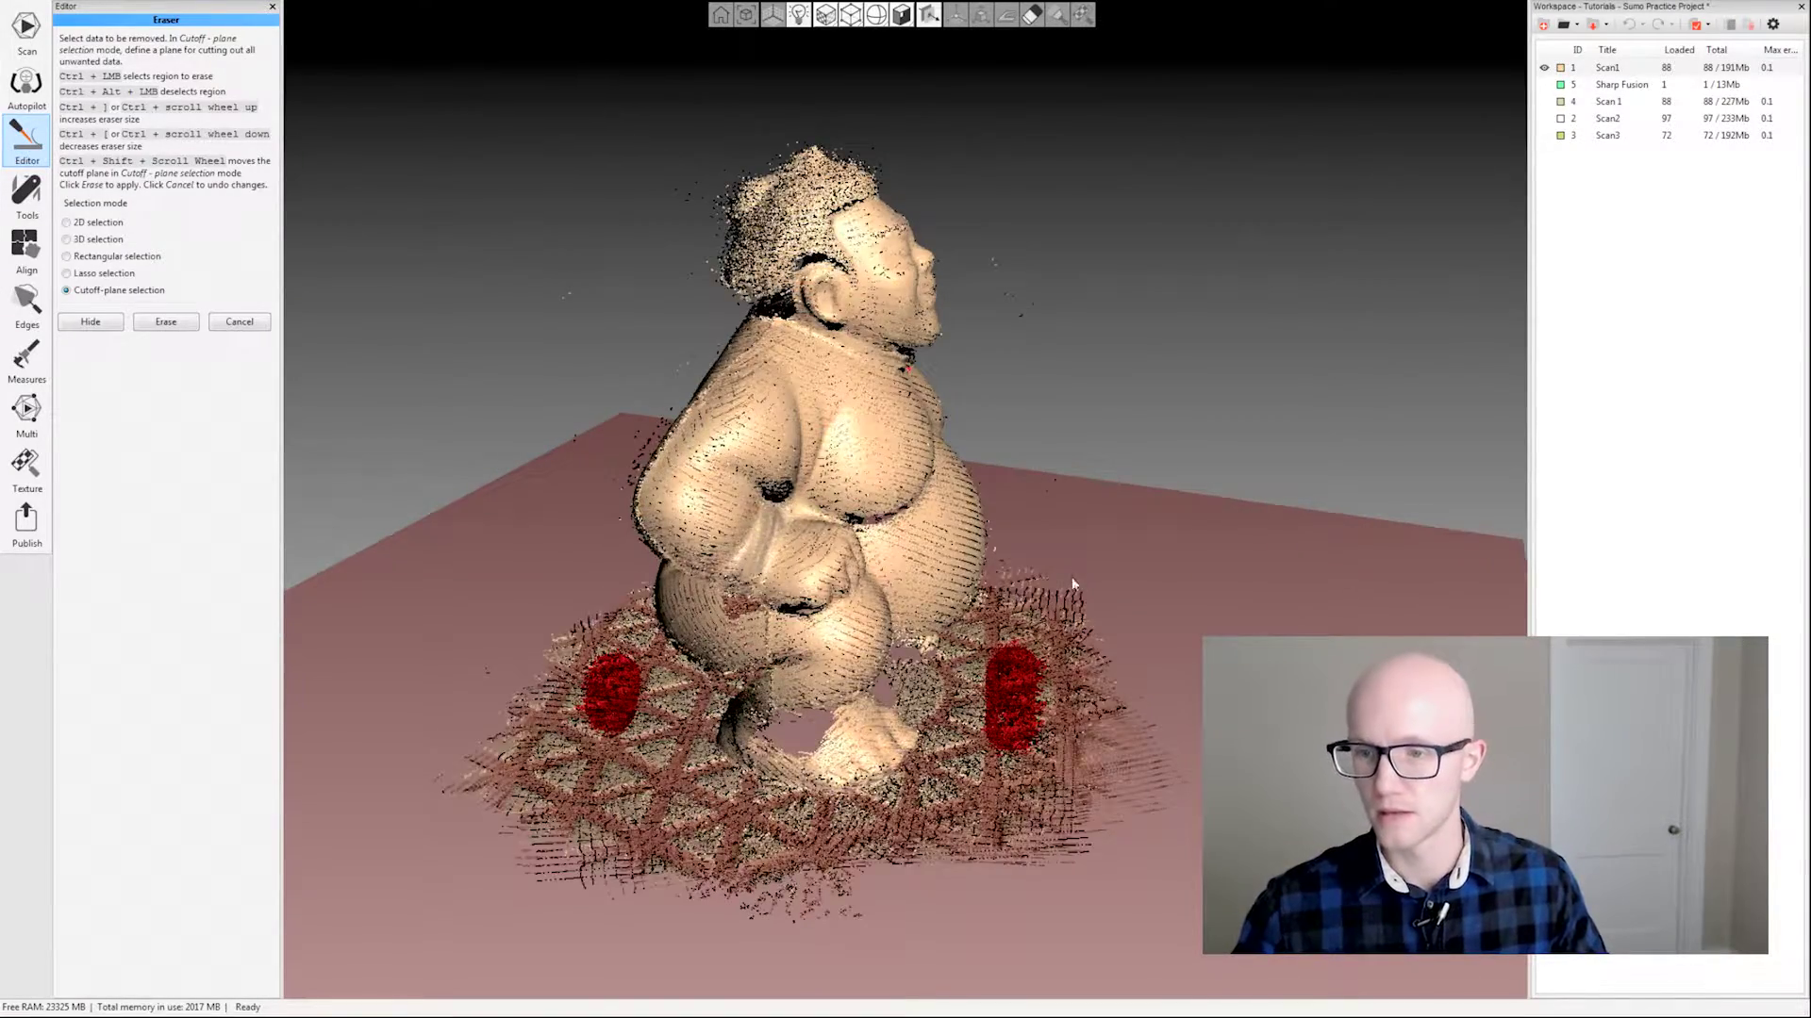
drag(1073, 585, 1081, 711)
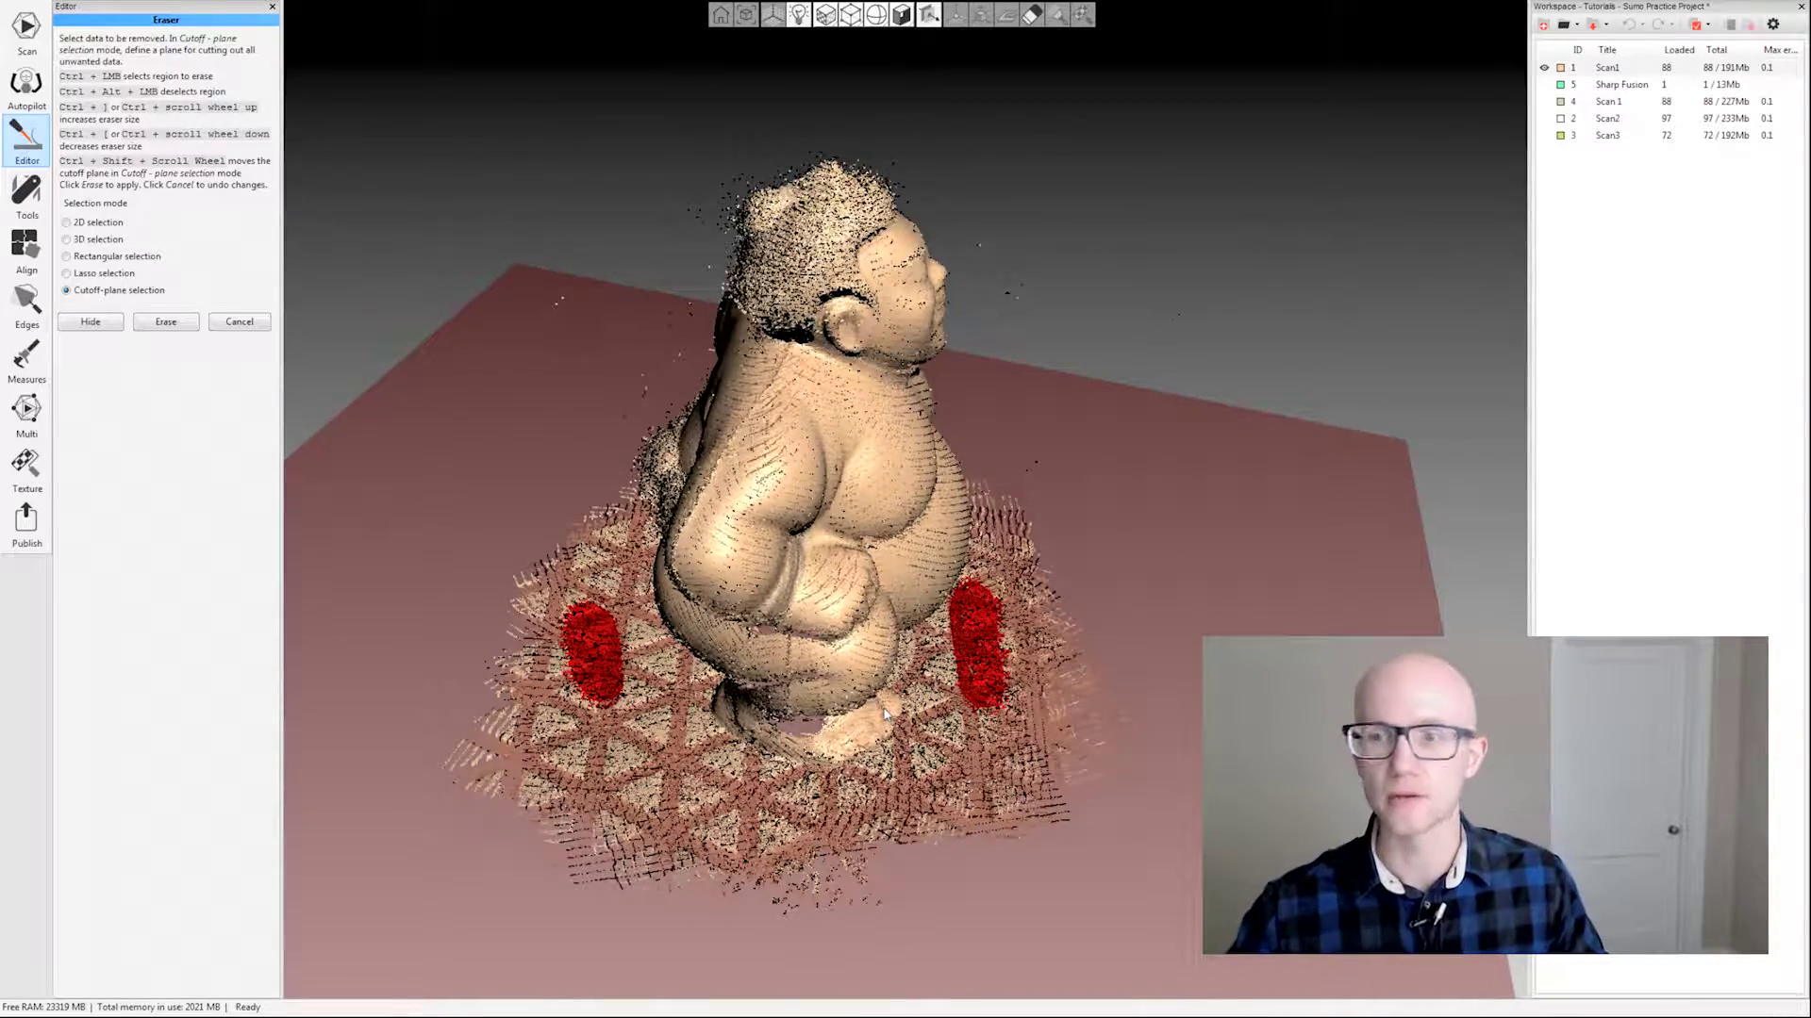
drag(1083, 751, 1093, 547)
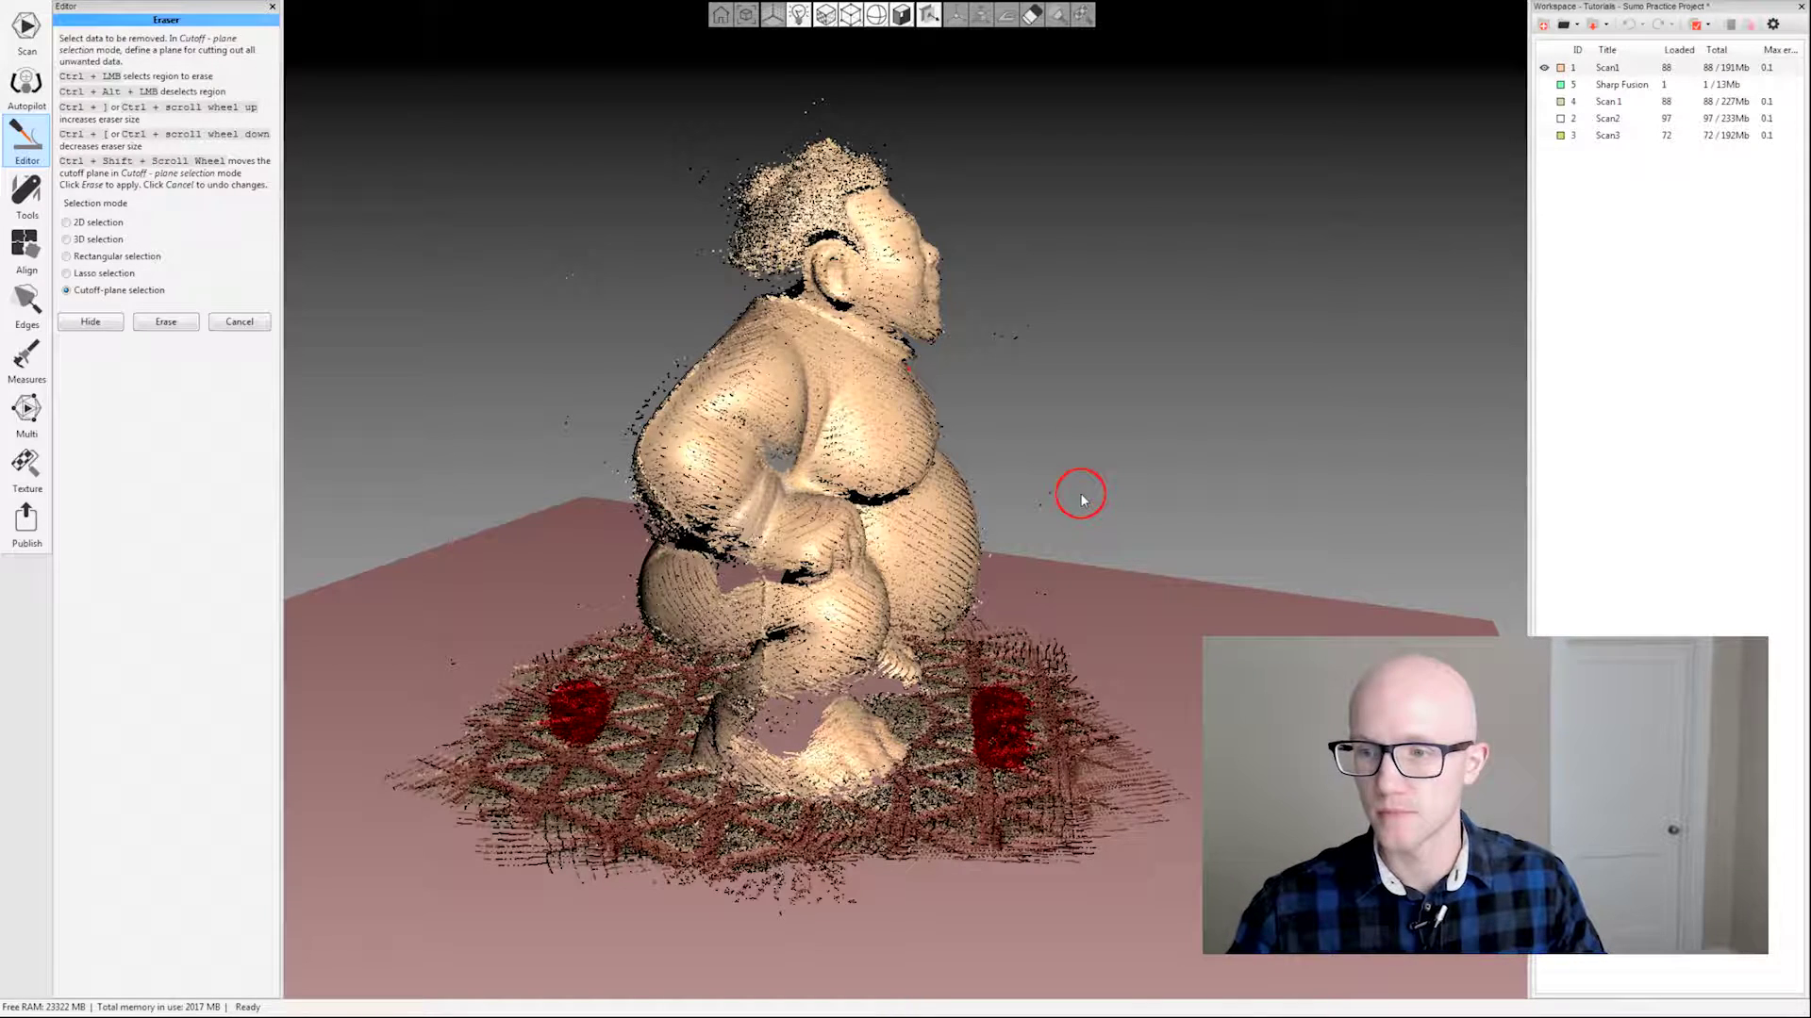
- Raise the cutoff plane through the figure's legs, lower it again, and return it to the base level
ctrl+shift+scroll(1080, 499, up, 5)
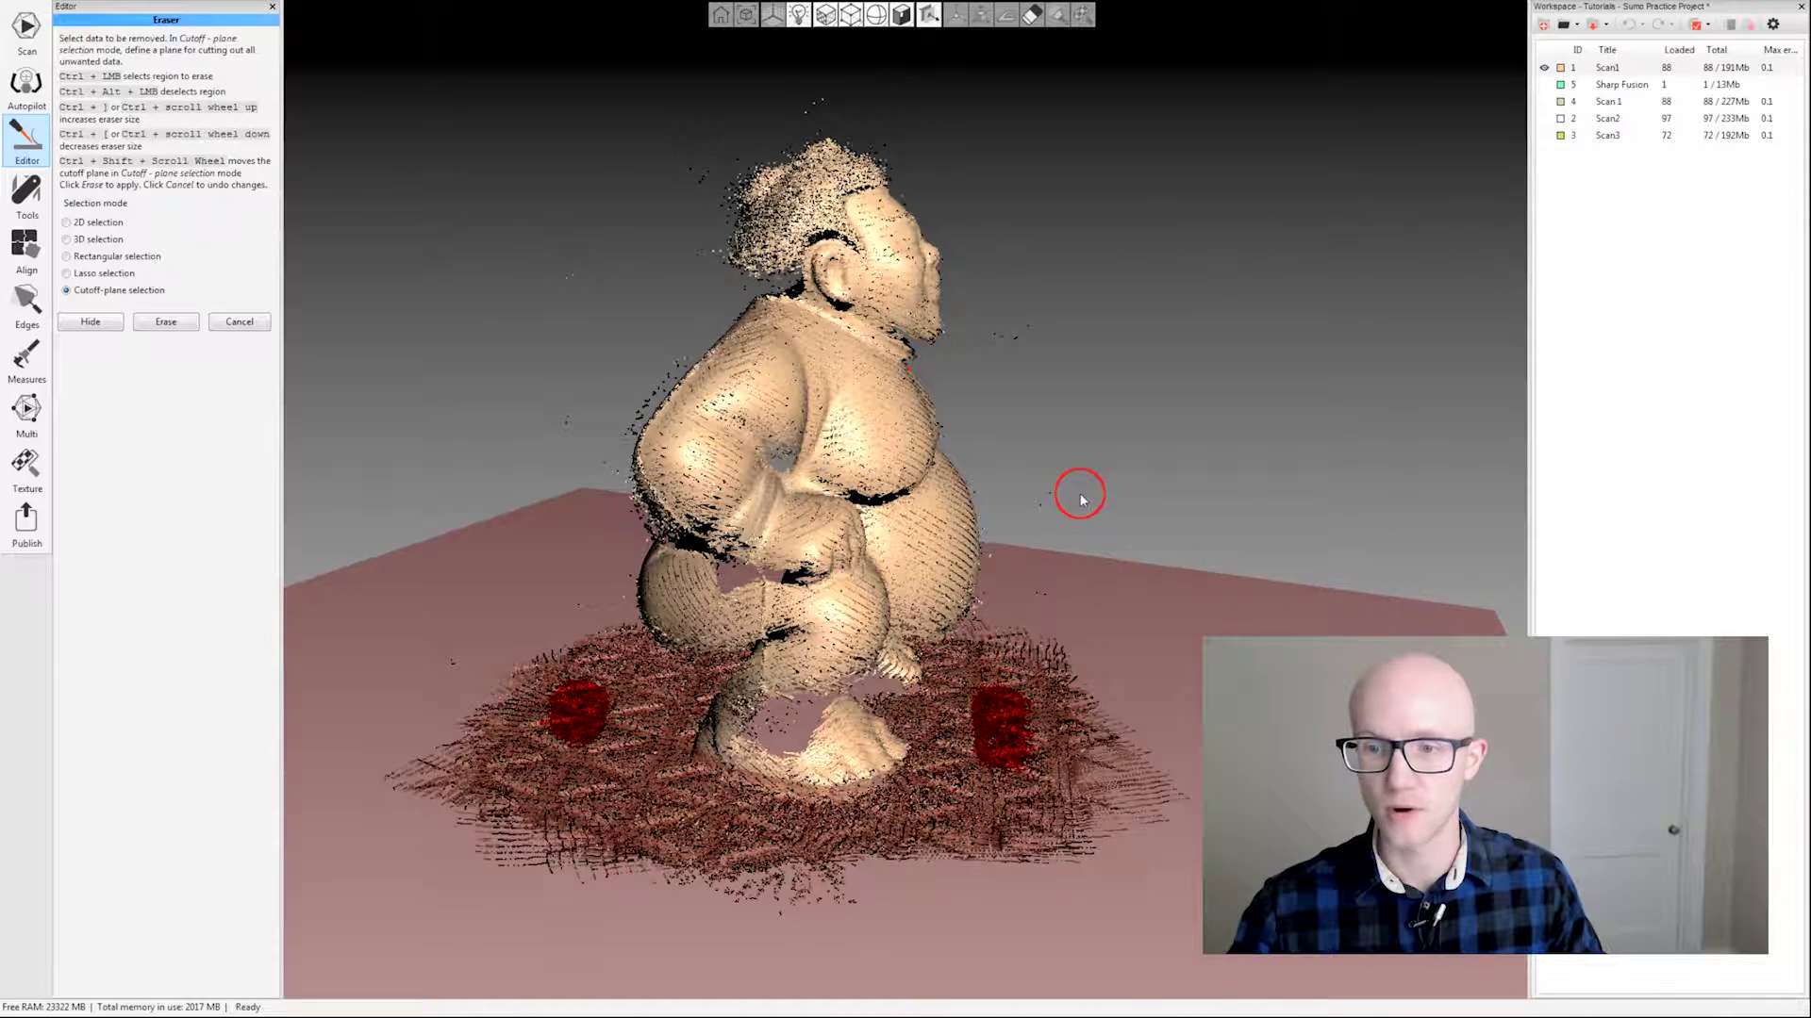
ctrl+shift+scroll(1081, 499, up, 6)
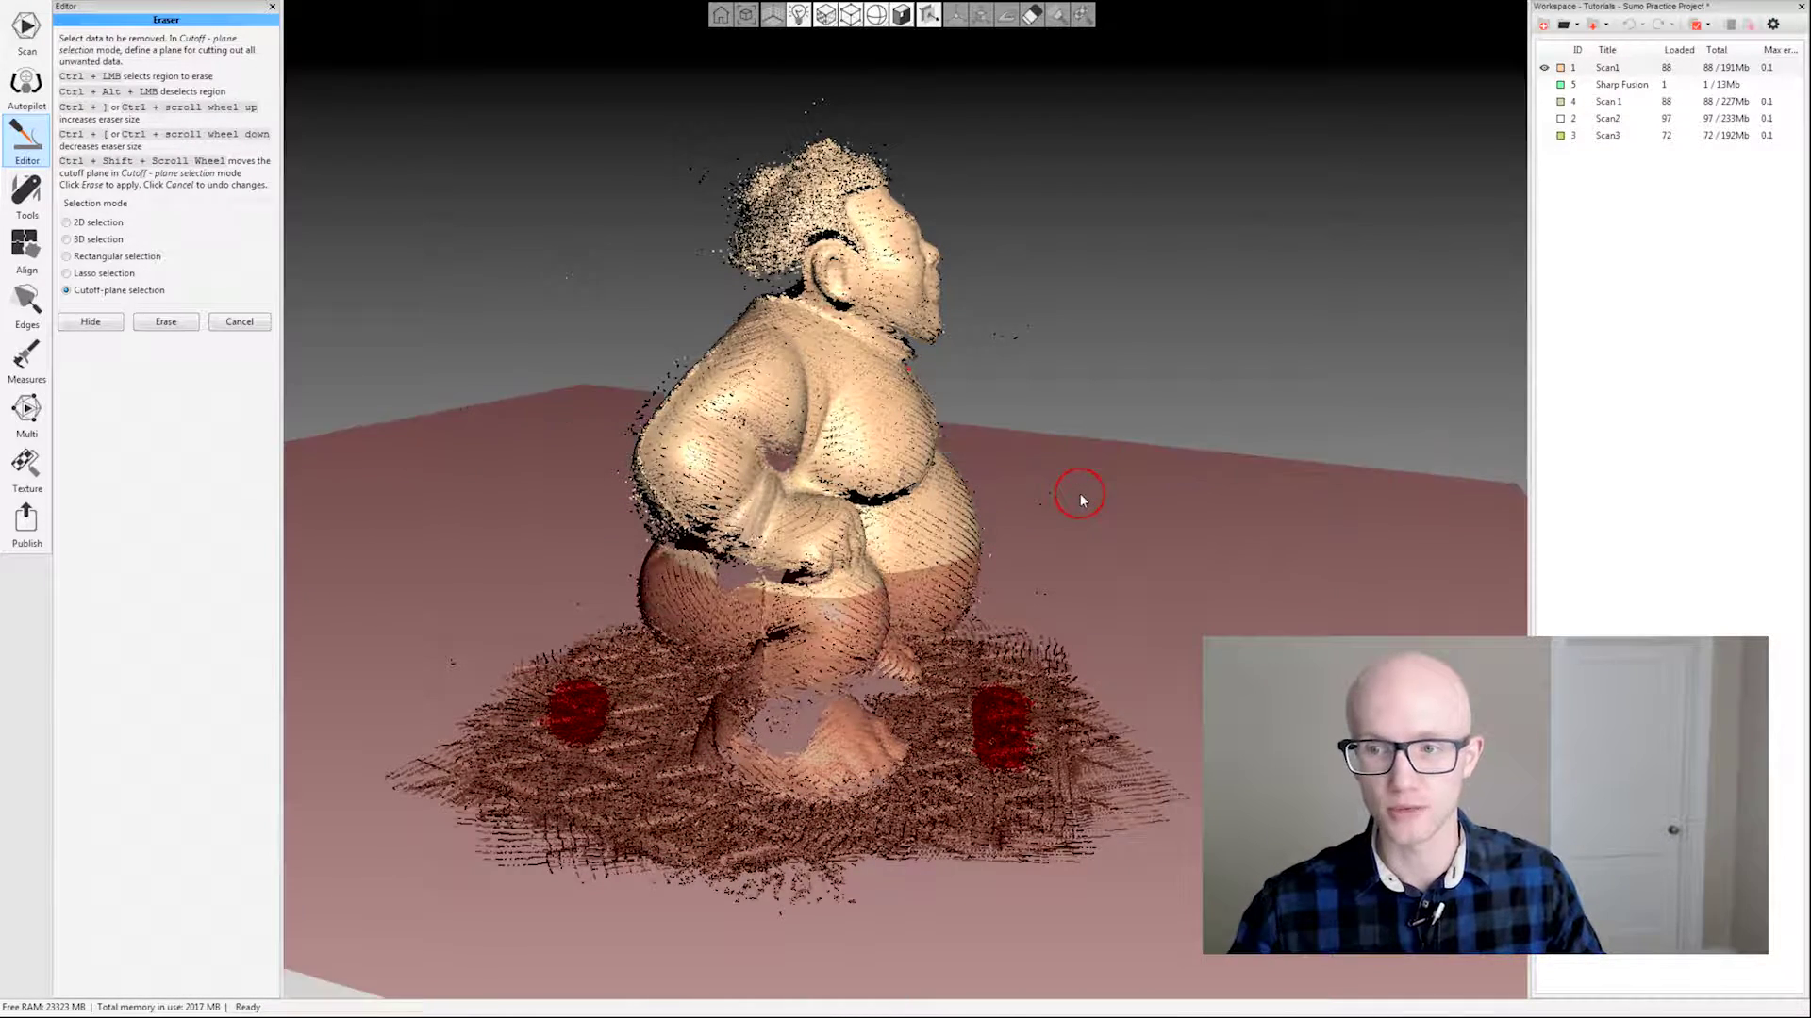
ctrl+shift+scroll(1078, 494, down, 6)
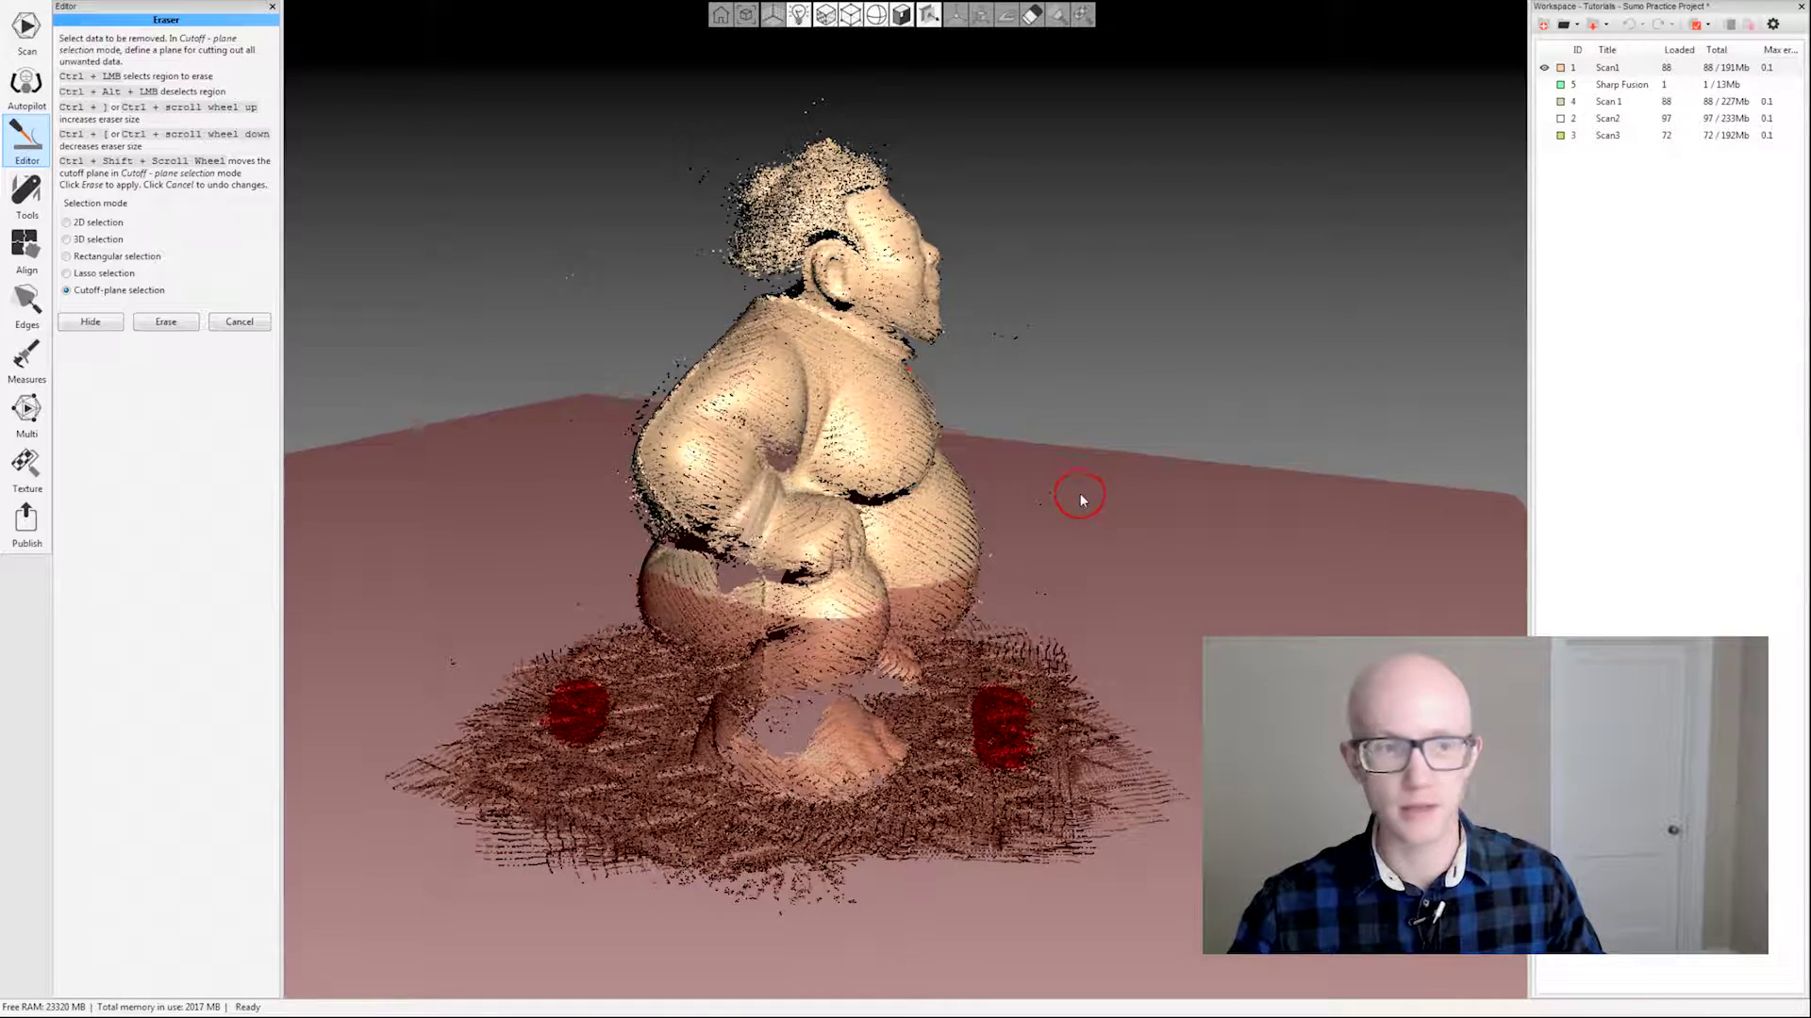
ctrl+shift+scroll(1079, 497, down, 6)
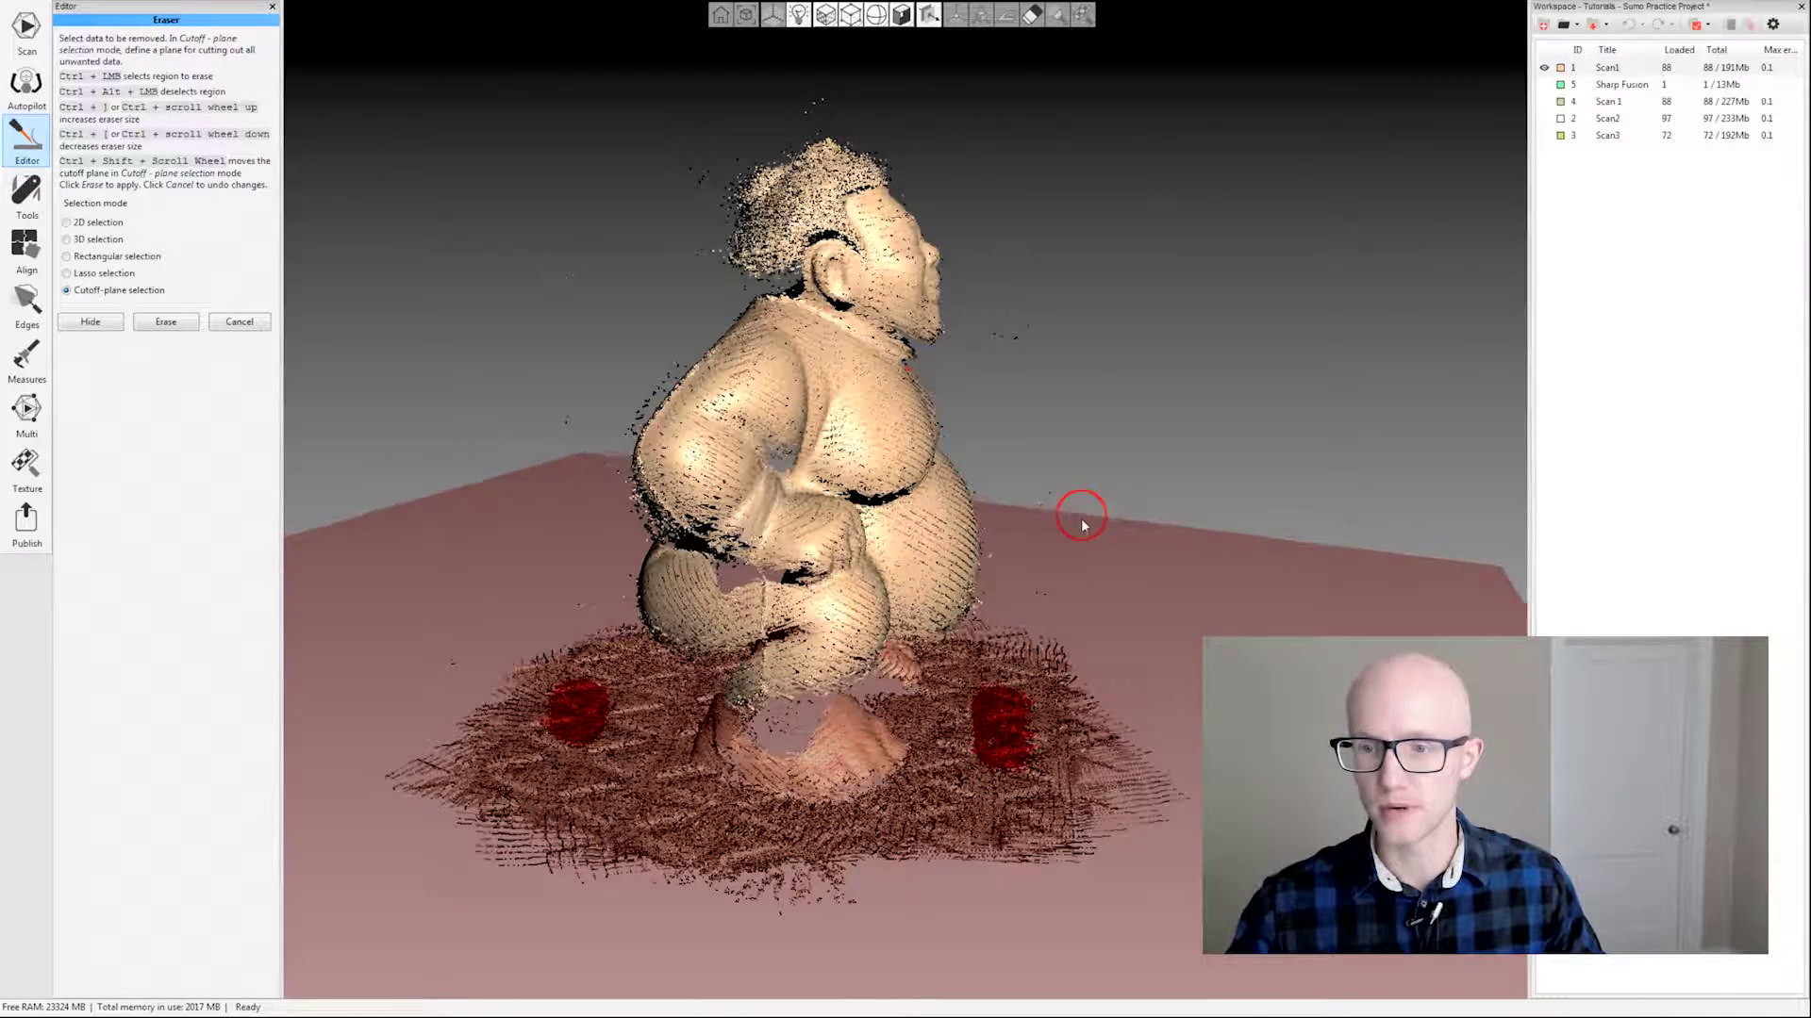
ctrl+shift+scroll(1084, 527, up, 3)
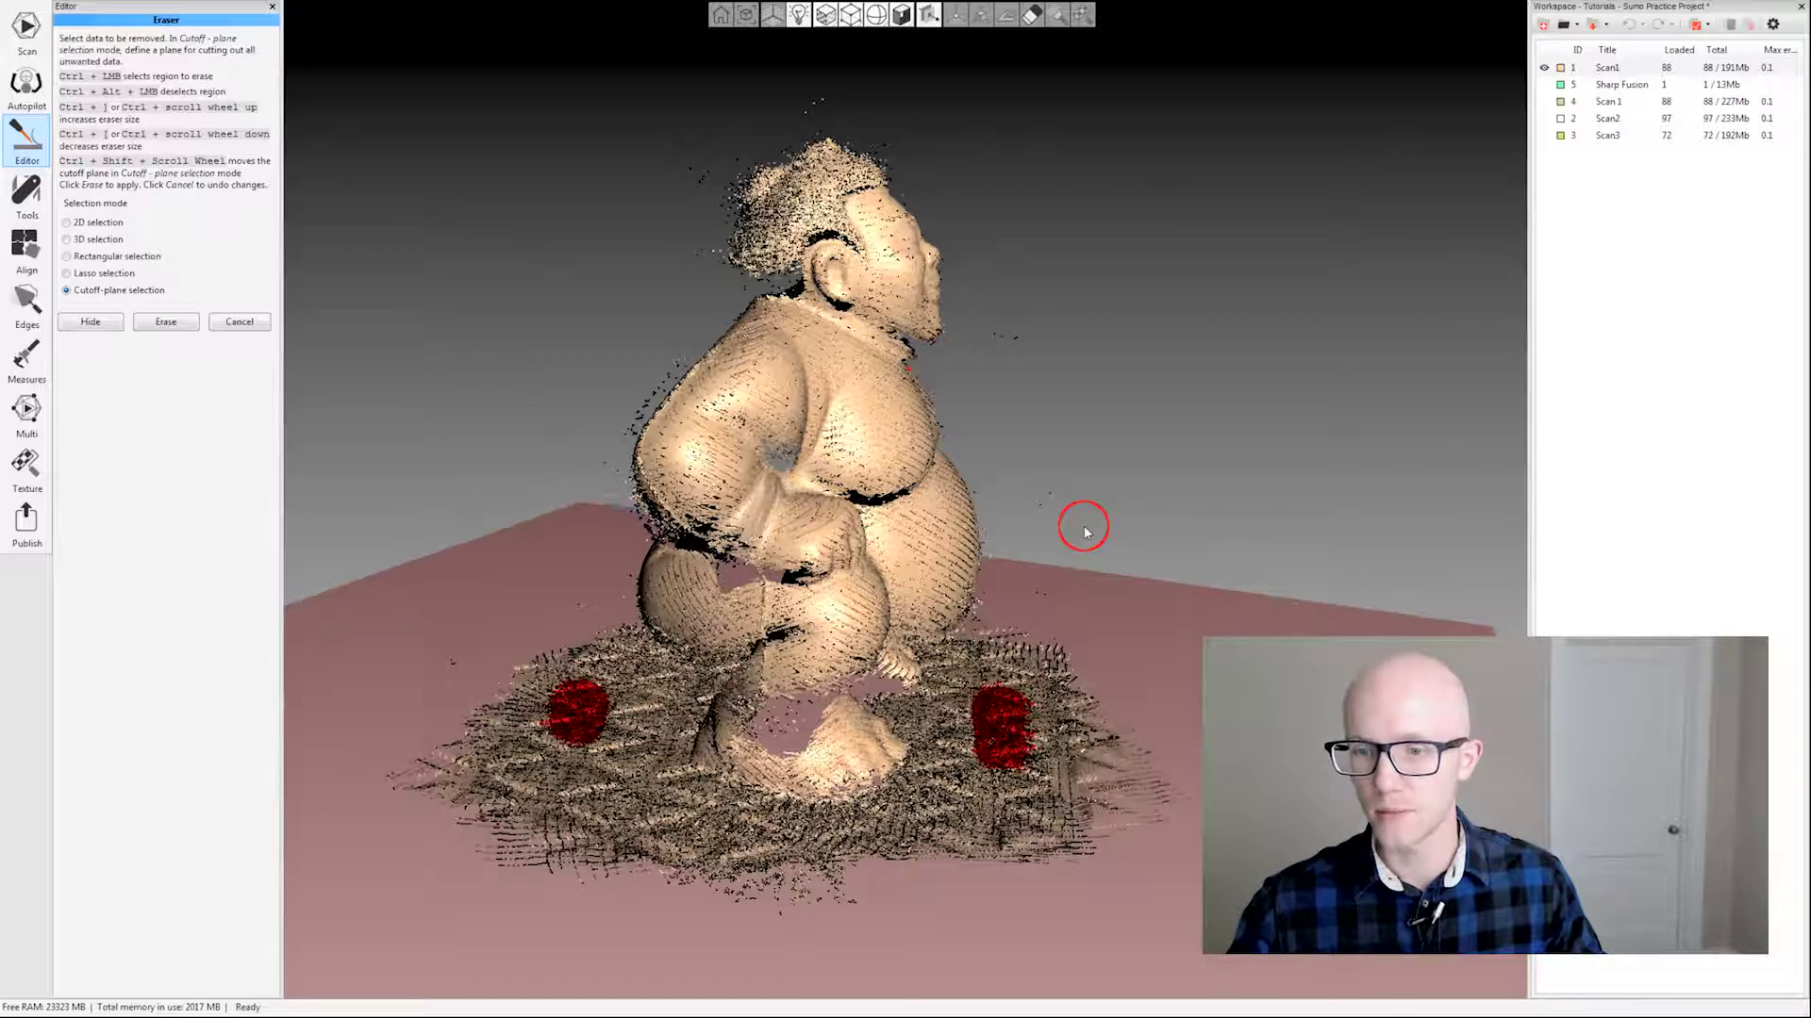
ctrl+shift+scroll(1083, 530, up, 10)
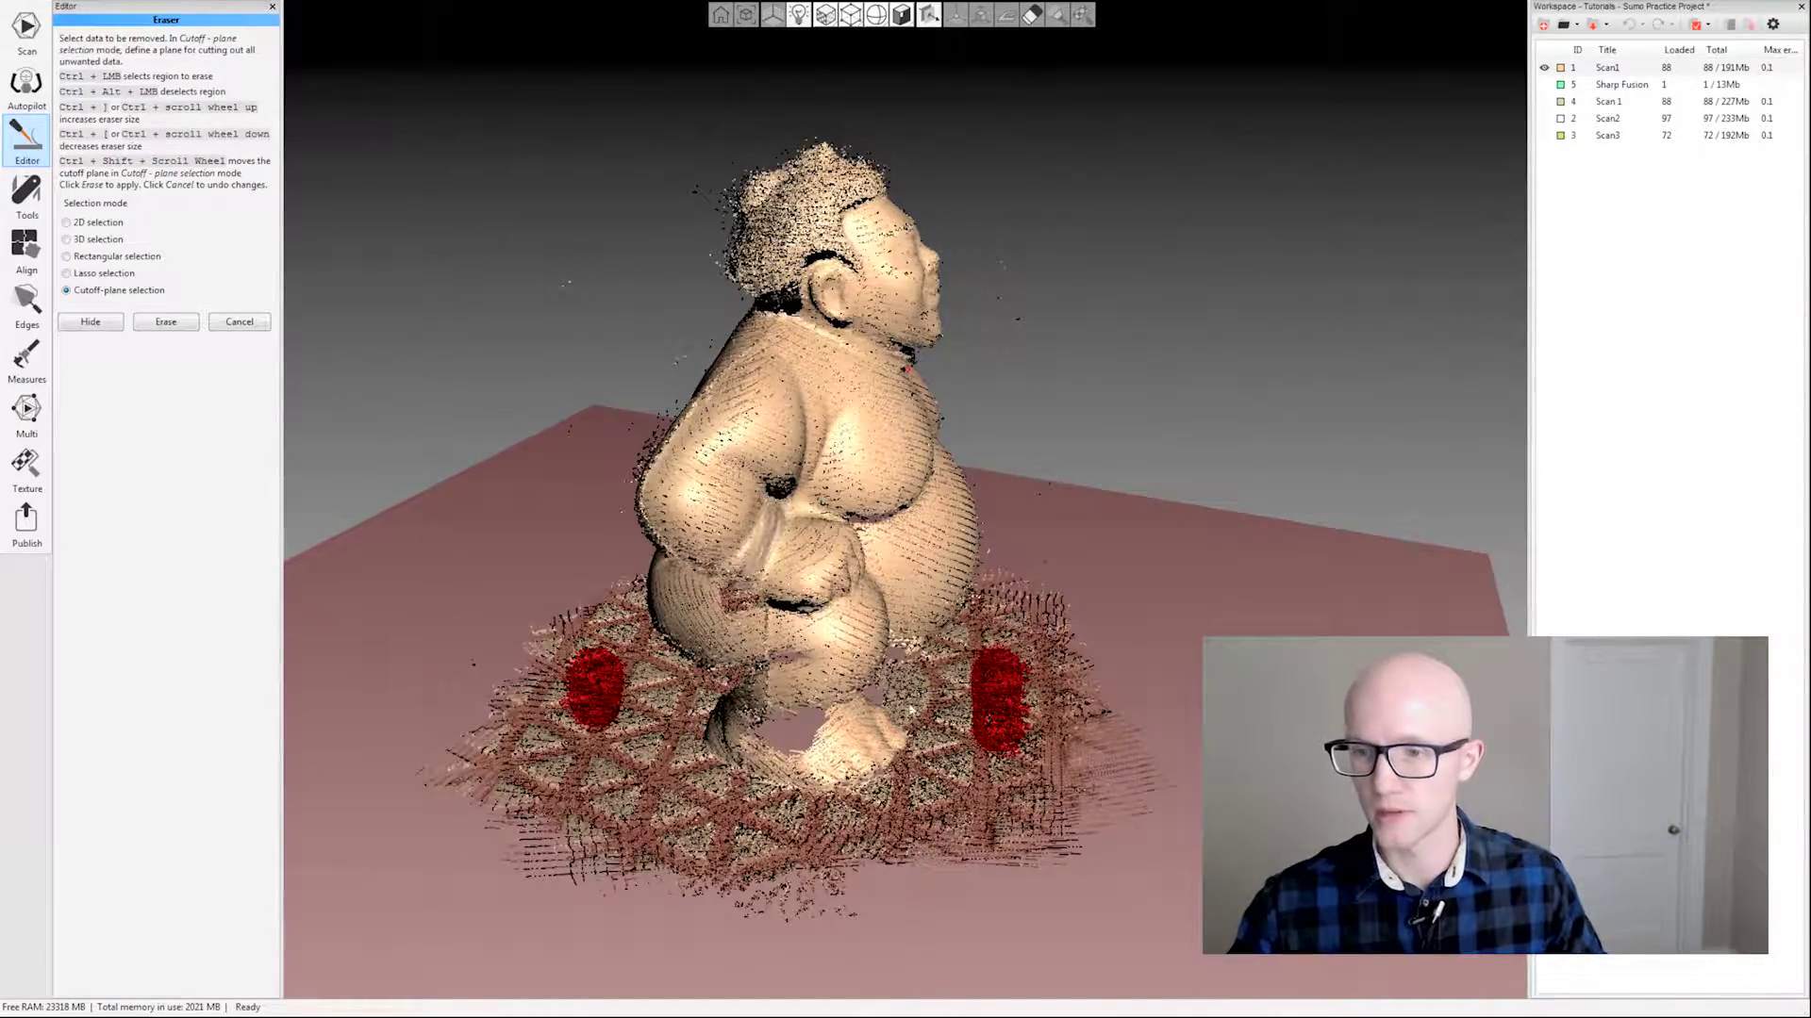
- Raise the cutoff plane just enough to cover the whole base surface, and check its height around the feet
drag(1018, 804, 1015, 766)
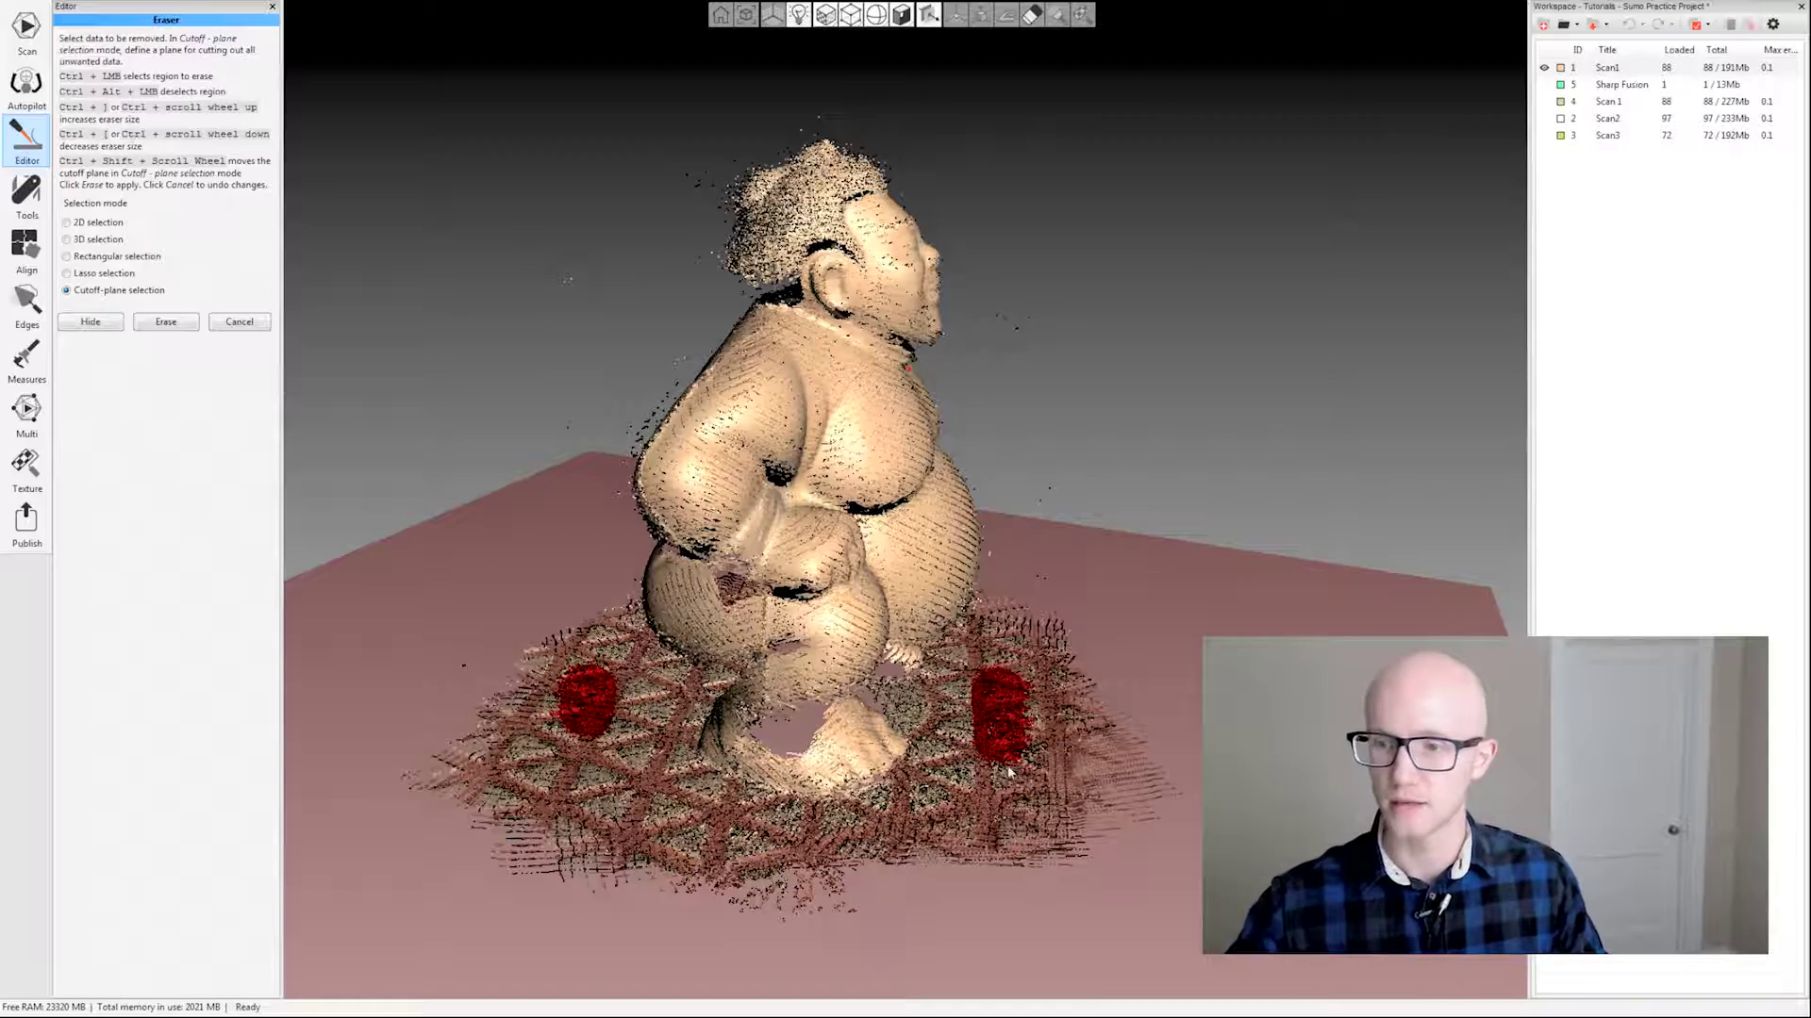
drag(1015, 766, 981, 689)
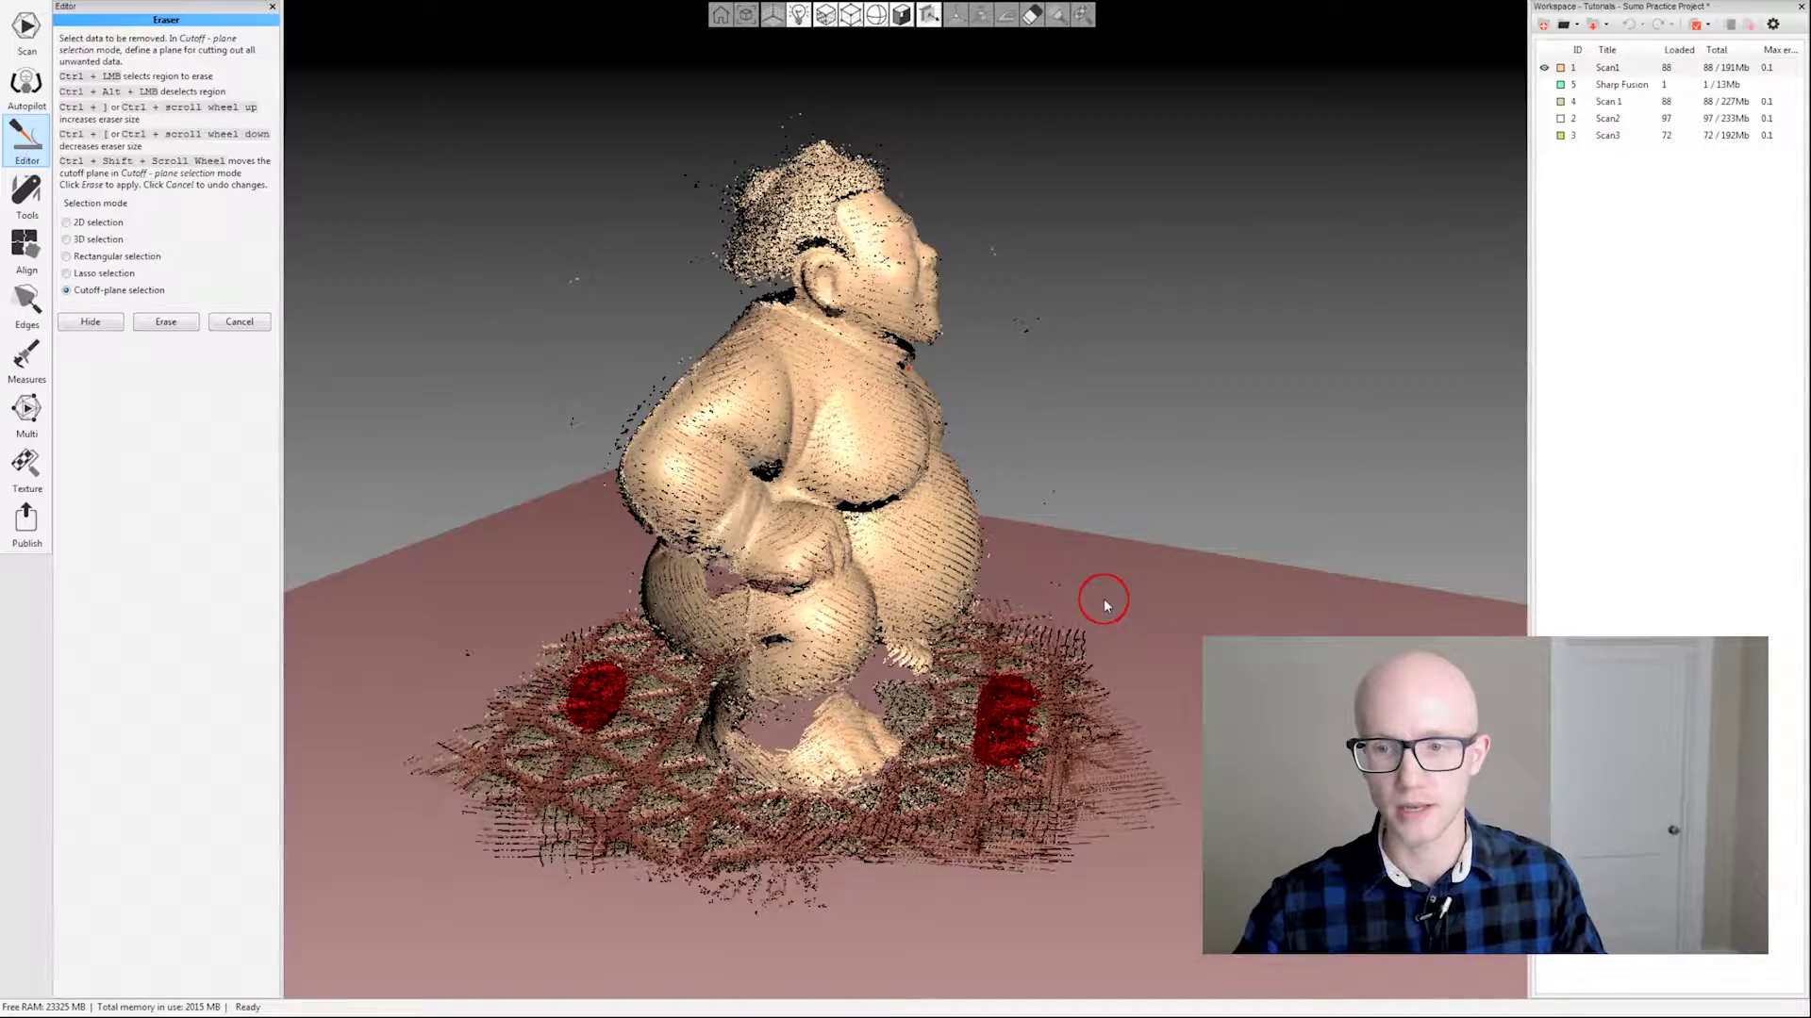
ctrl+shift+scroll(1104, 599, up, 1)
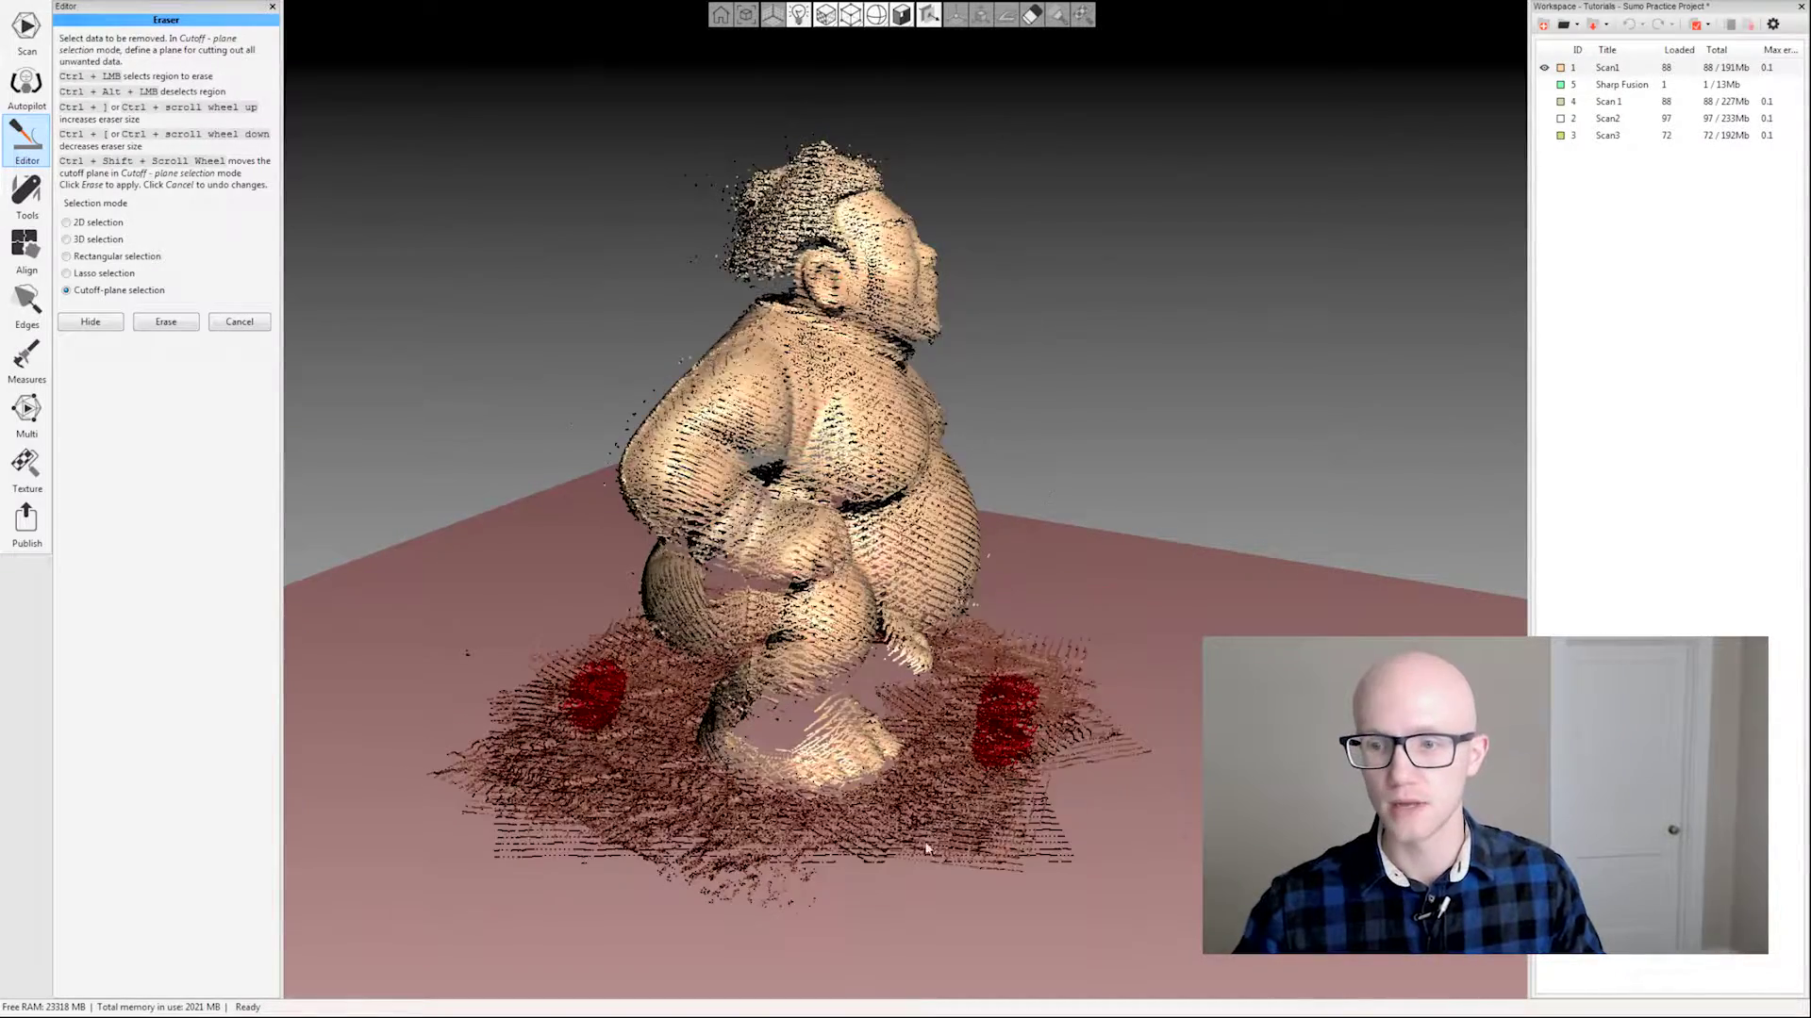
scroll(846, 818, up, 3)
drag(847, 819, 842, 596)
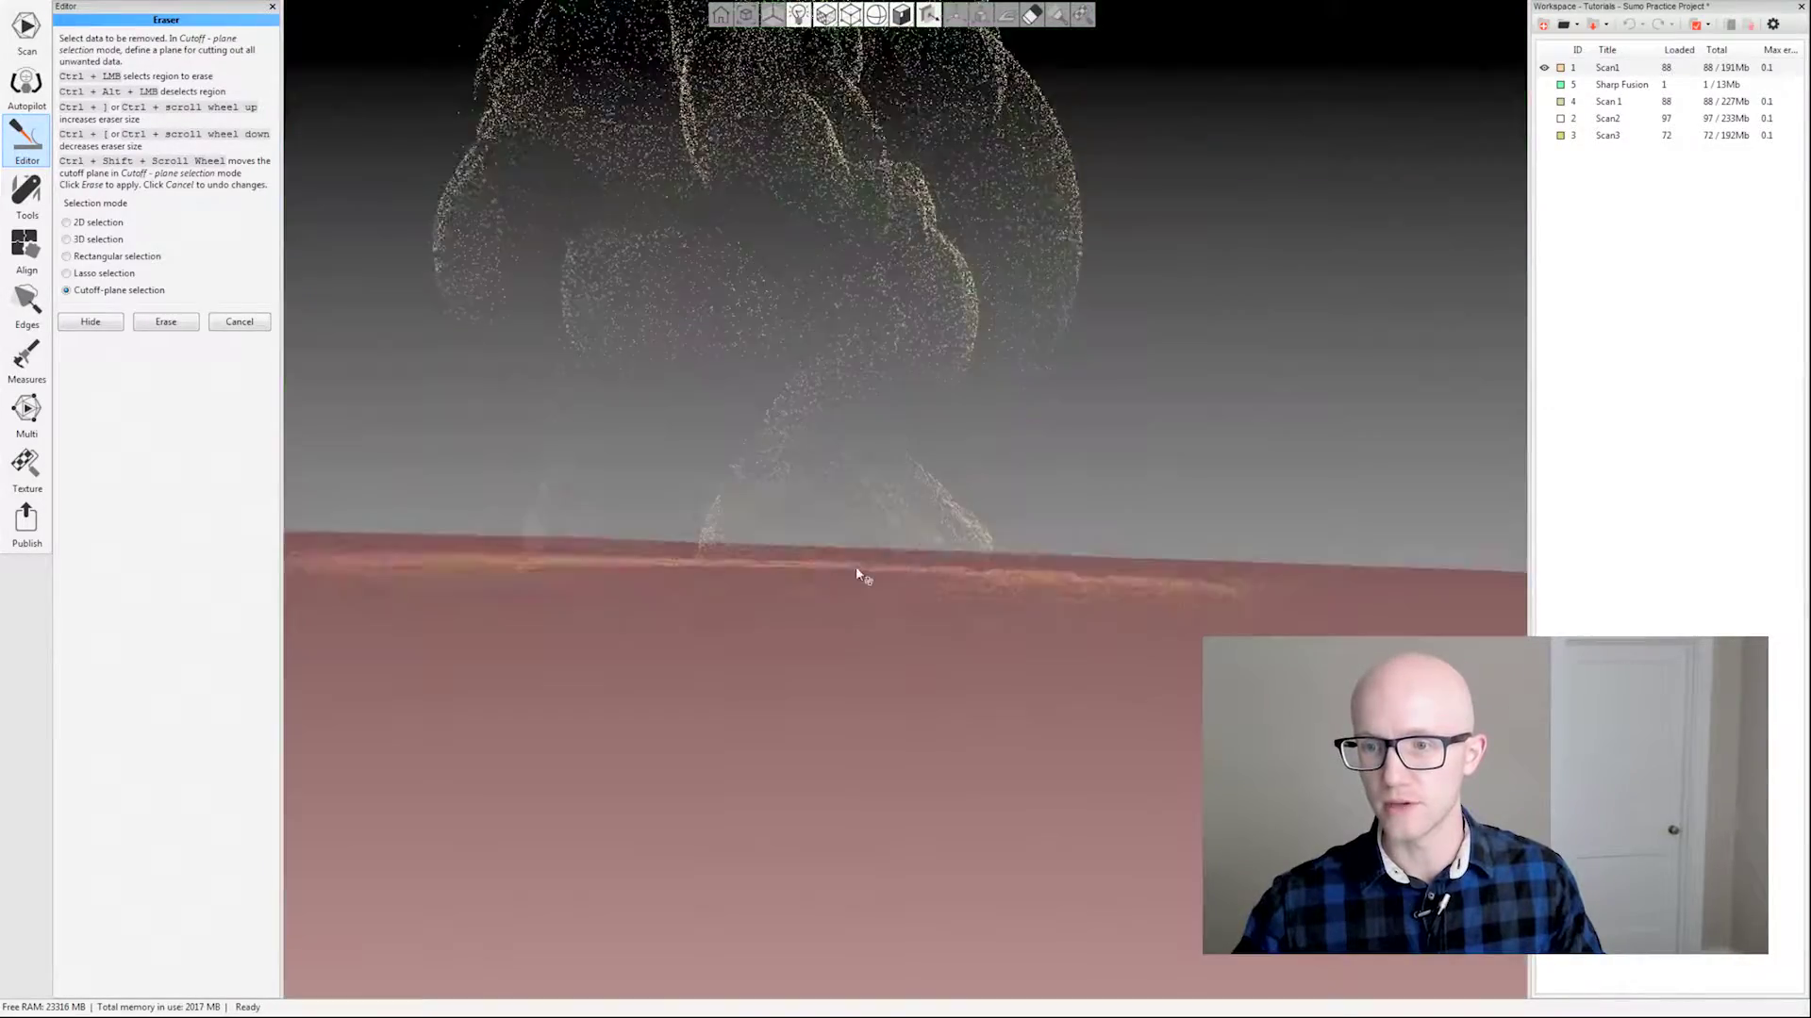
drag(779, 609, 597, 588)
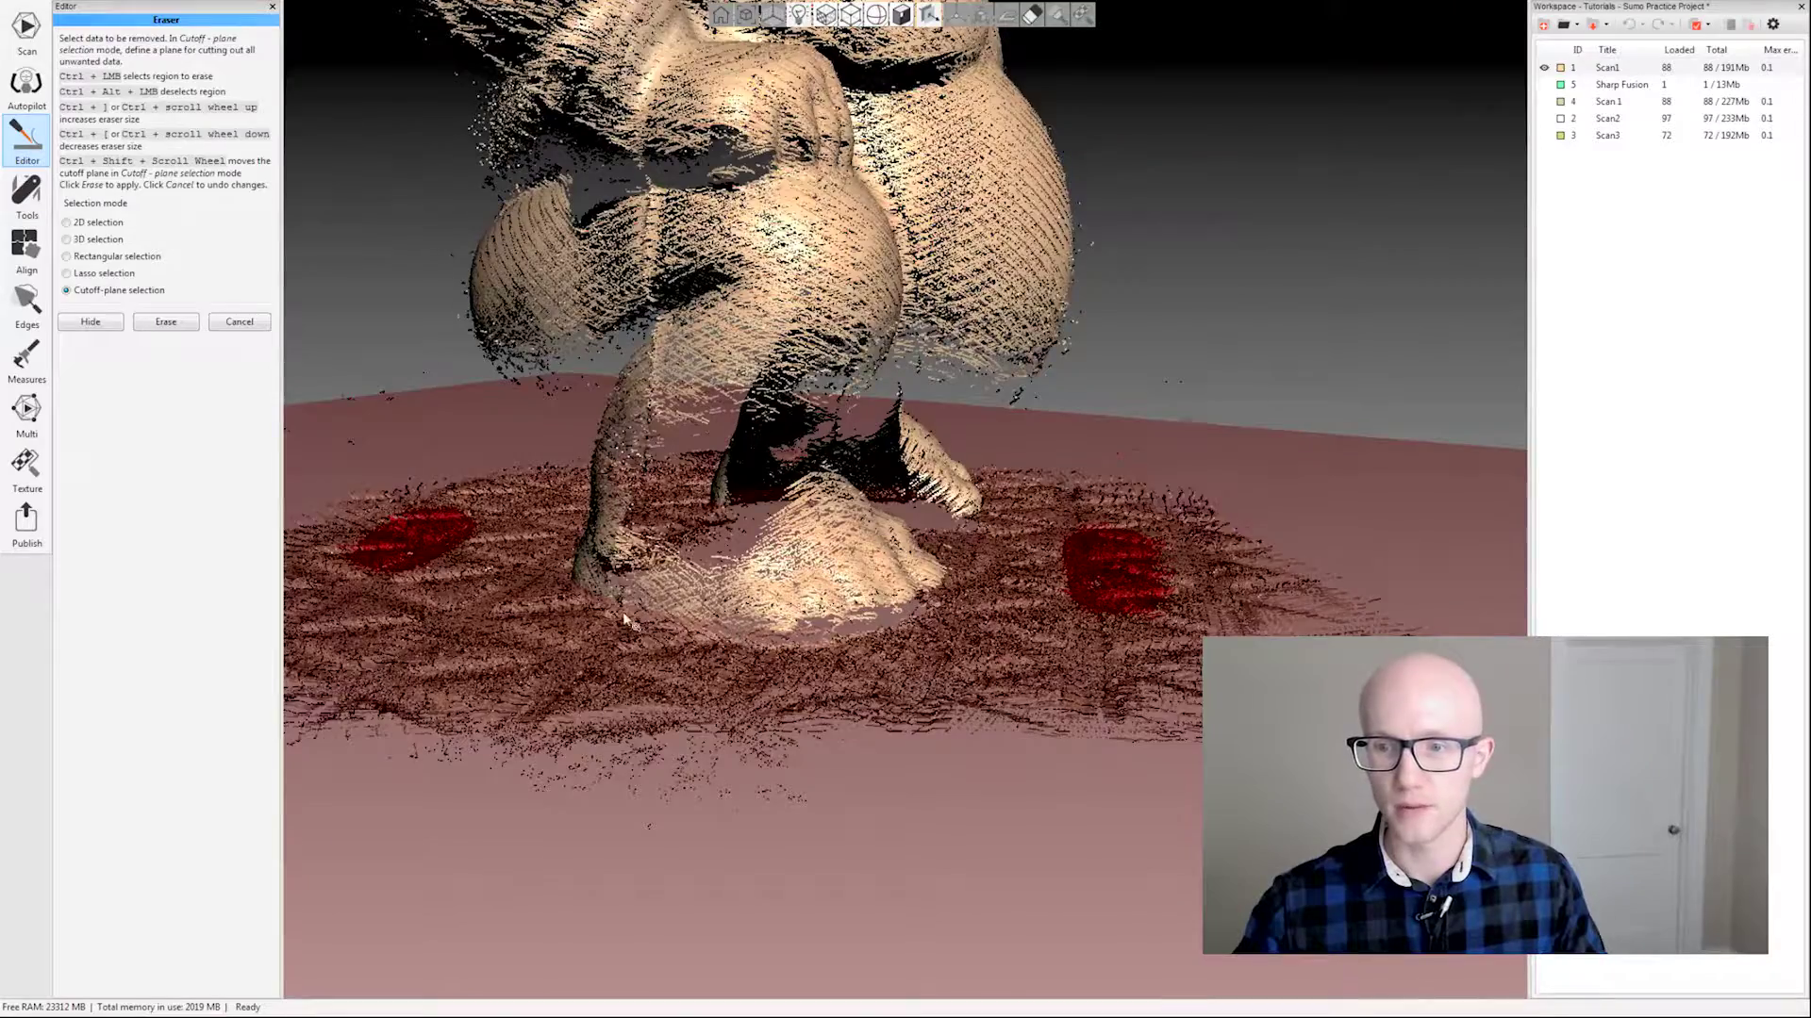
scroll(642, 618, up, 3)
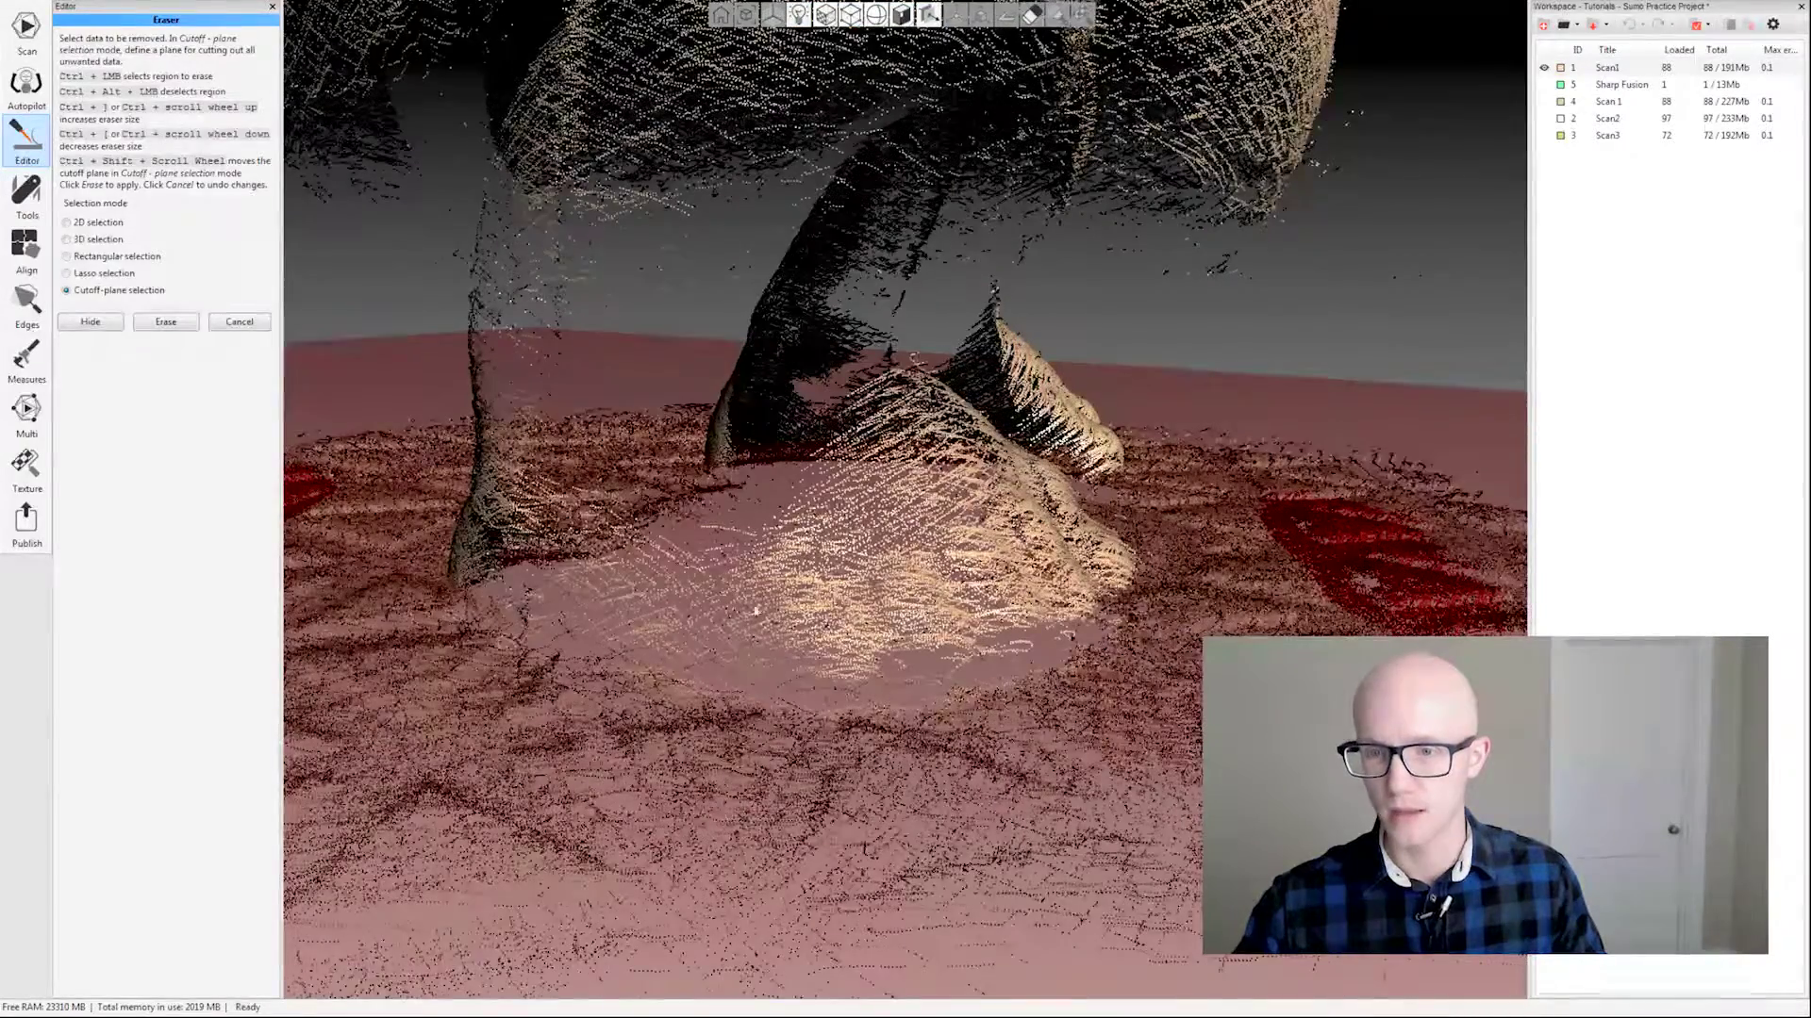
- Switch the scan's render mode from Points to Solid
click(877, 14)
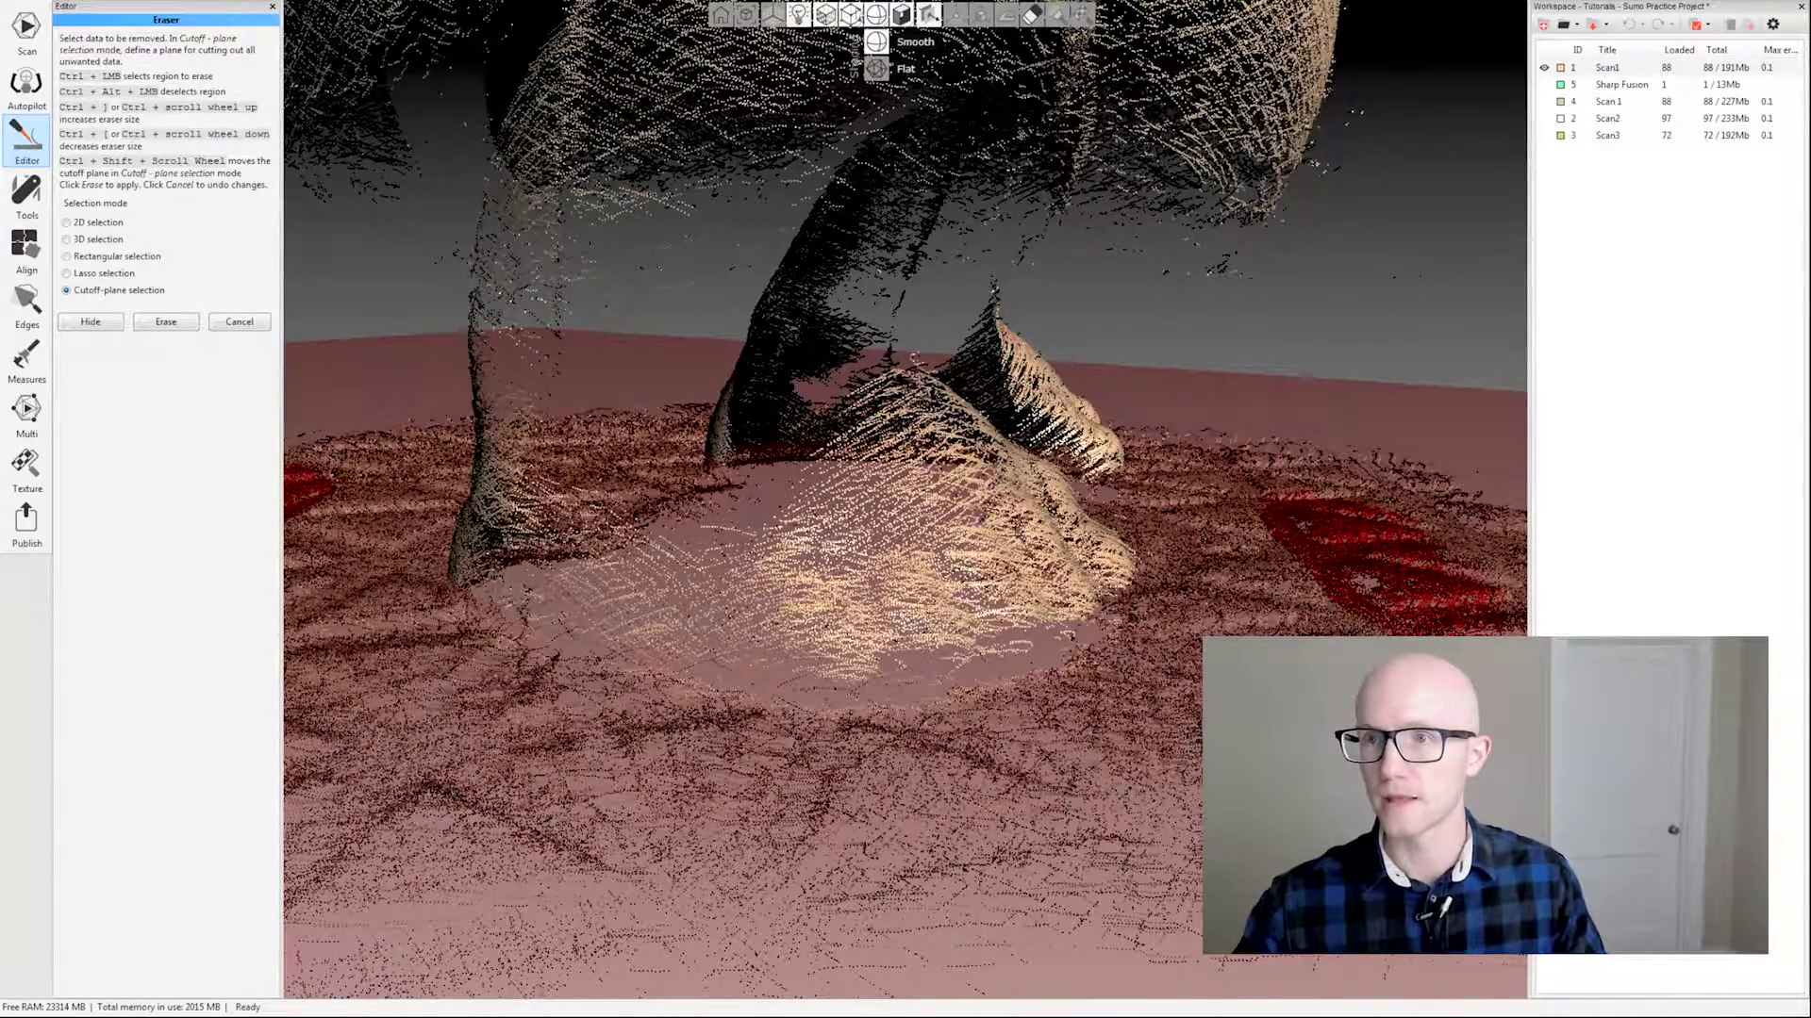
click(851, 14)
click(852, 42)
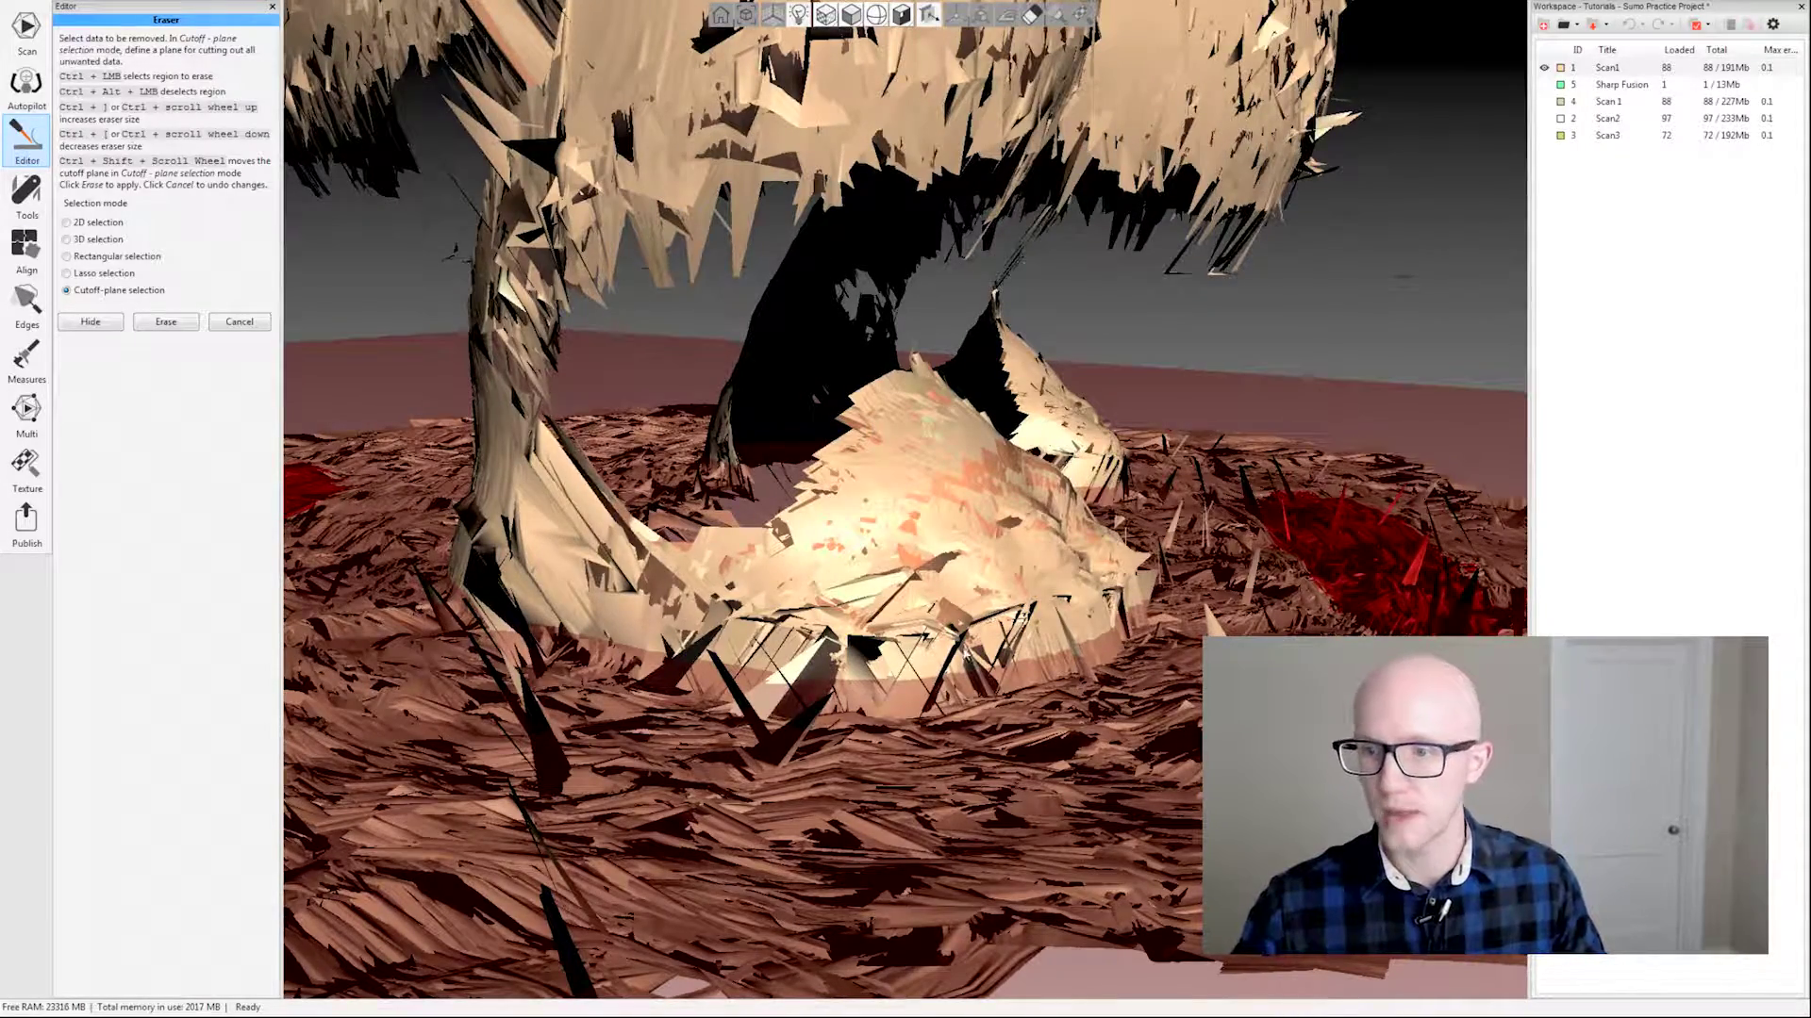
- Erase the base data covered by the cutoff plane and inspect the remaining figure from several angles
scroll(926, 622, down, 5)
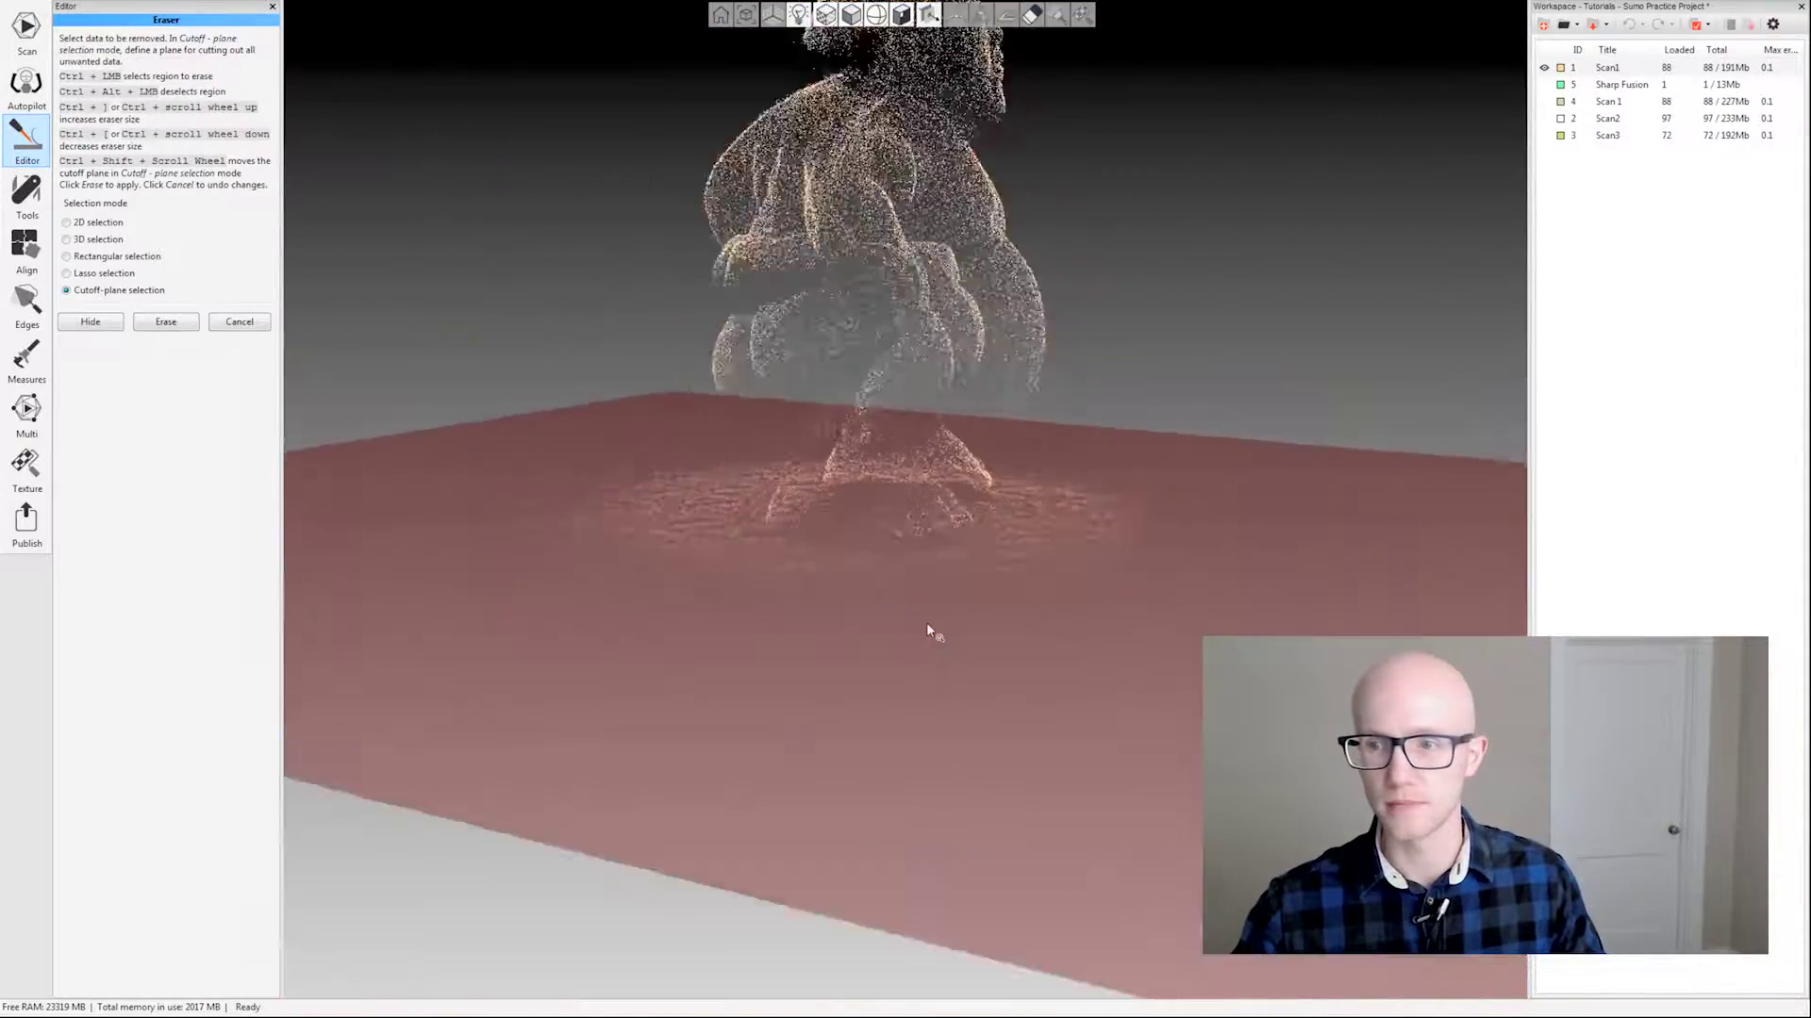
drag(1054, 522, 1018, 437)
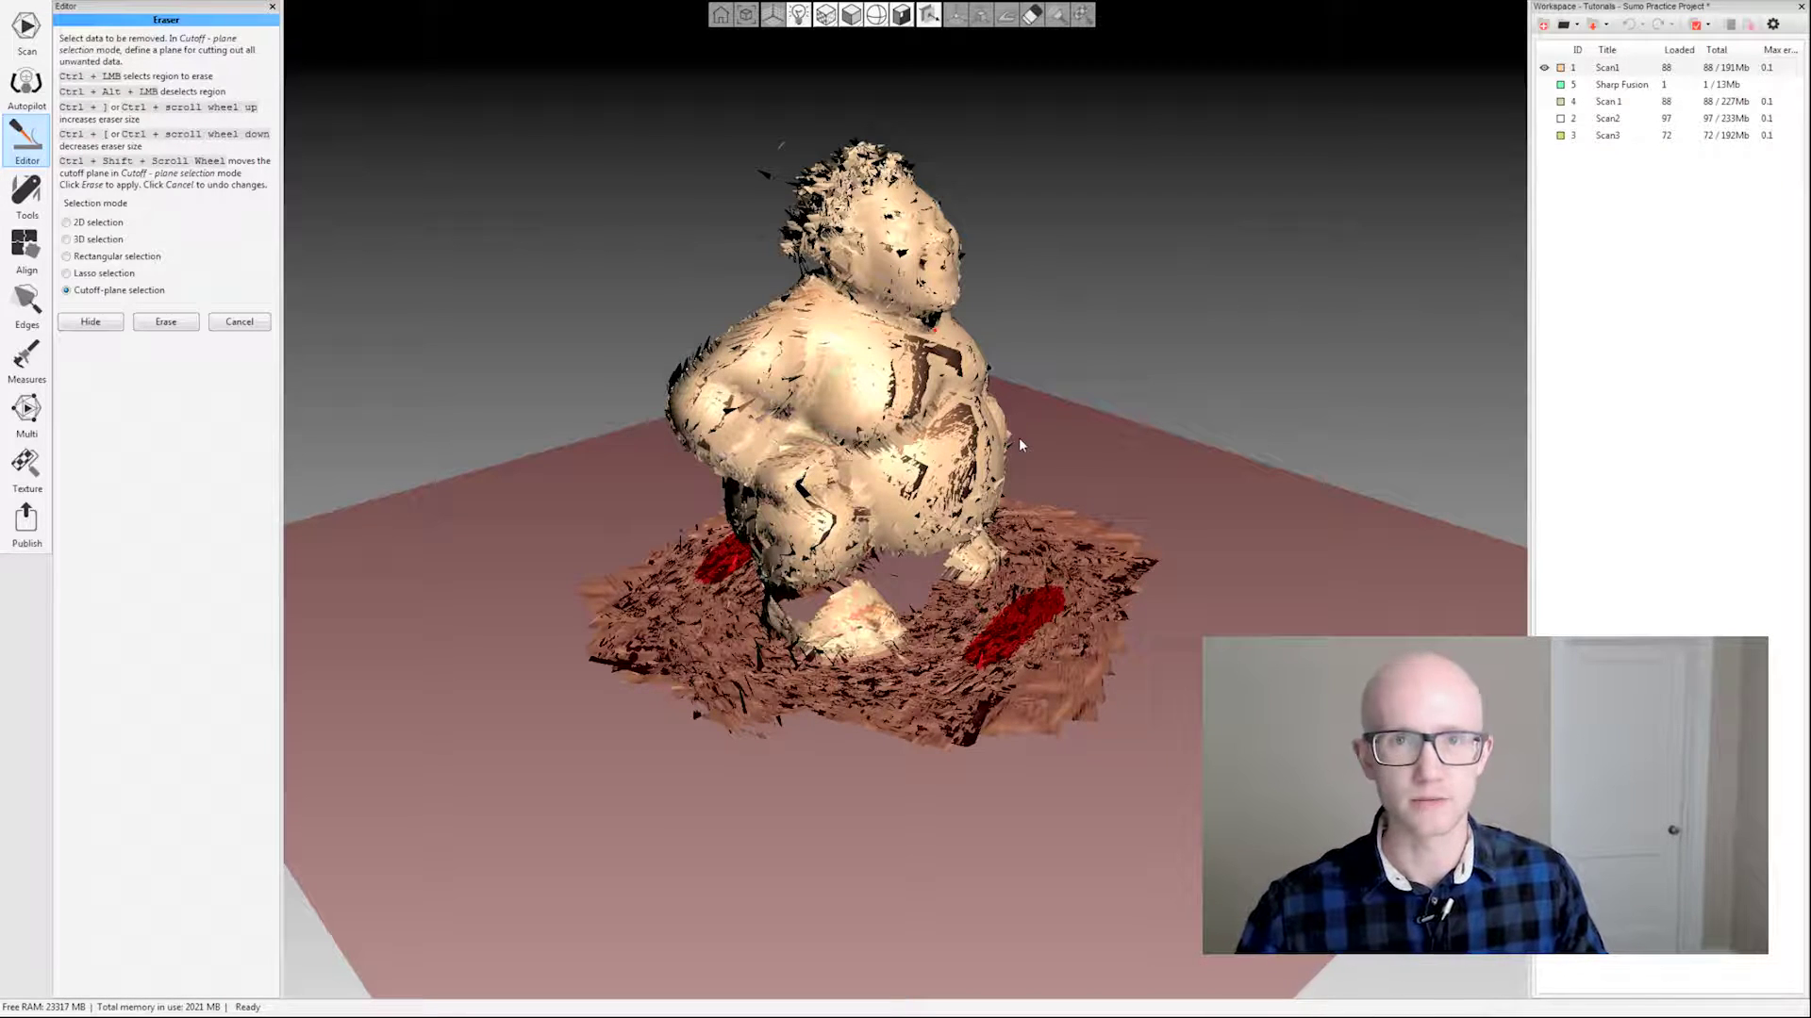
drag(970, 637, 912, 646)
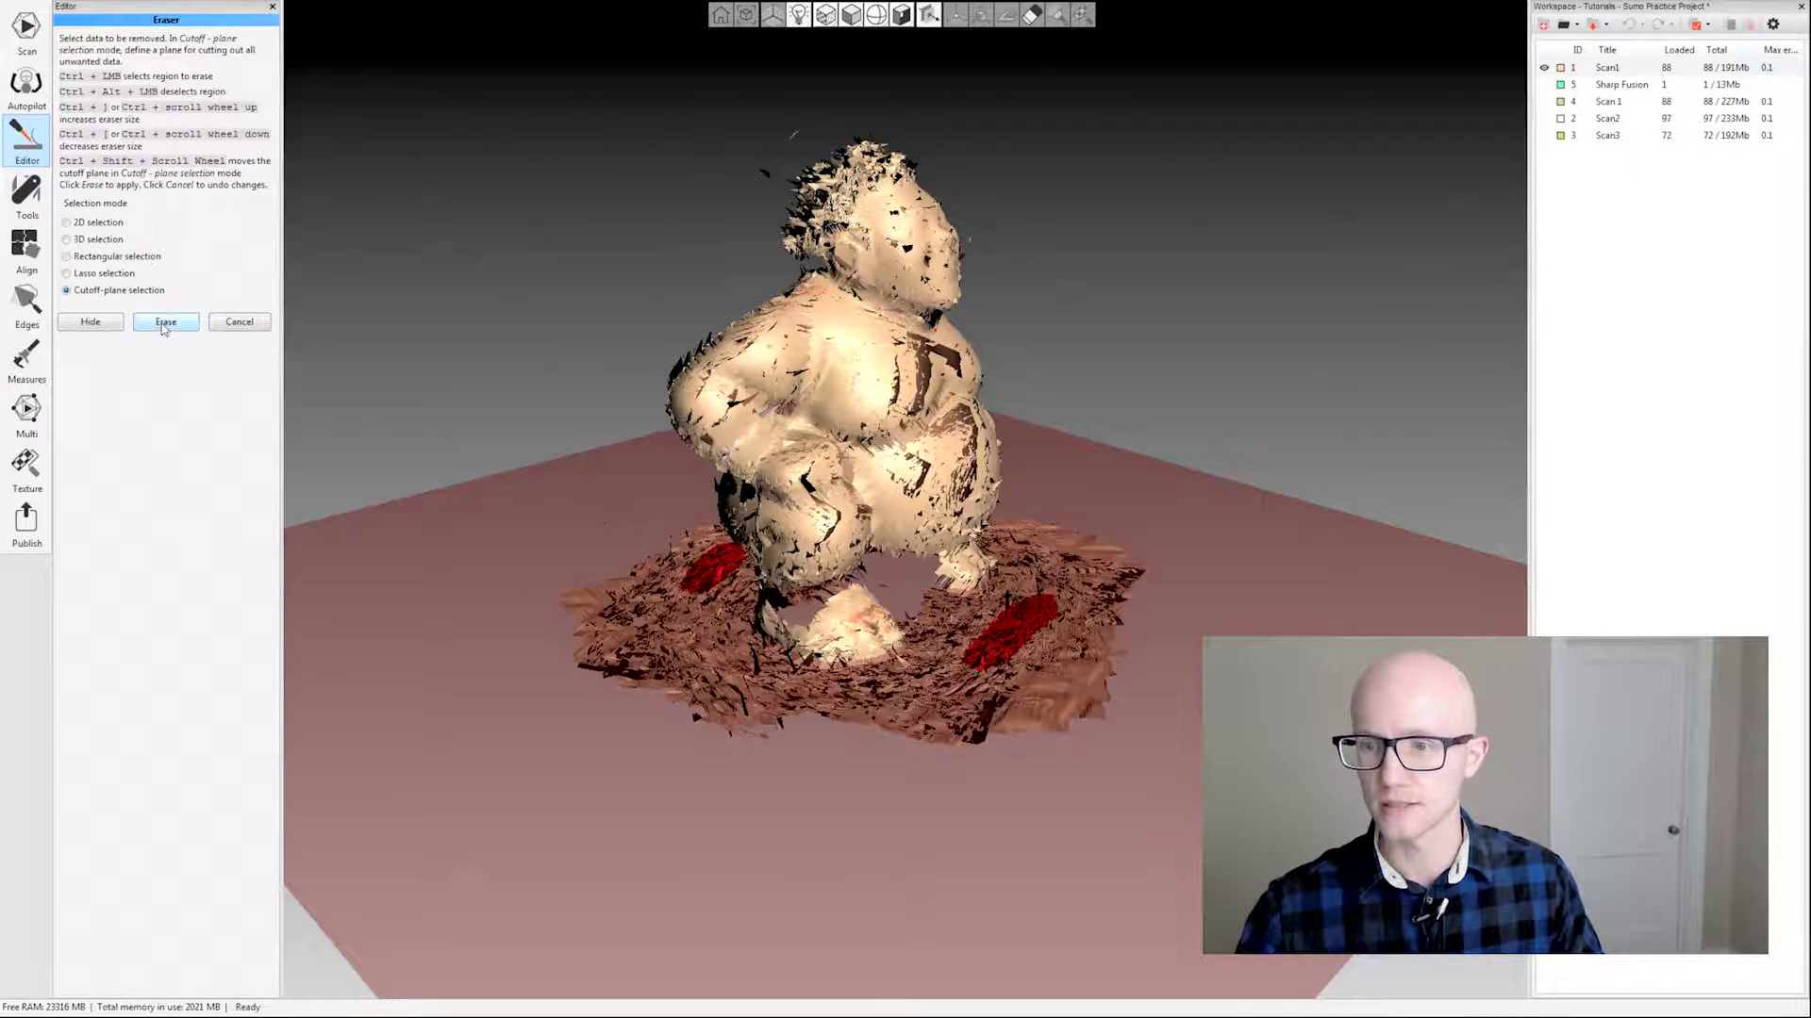
click(165, 323)
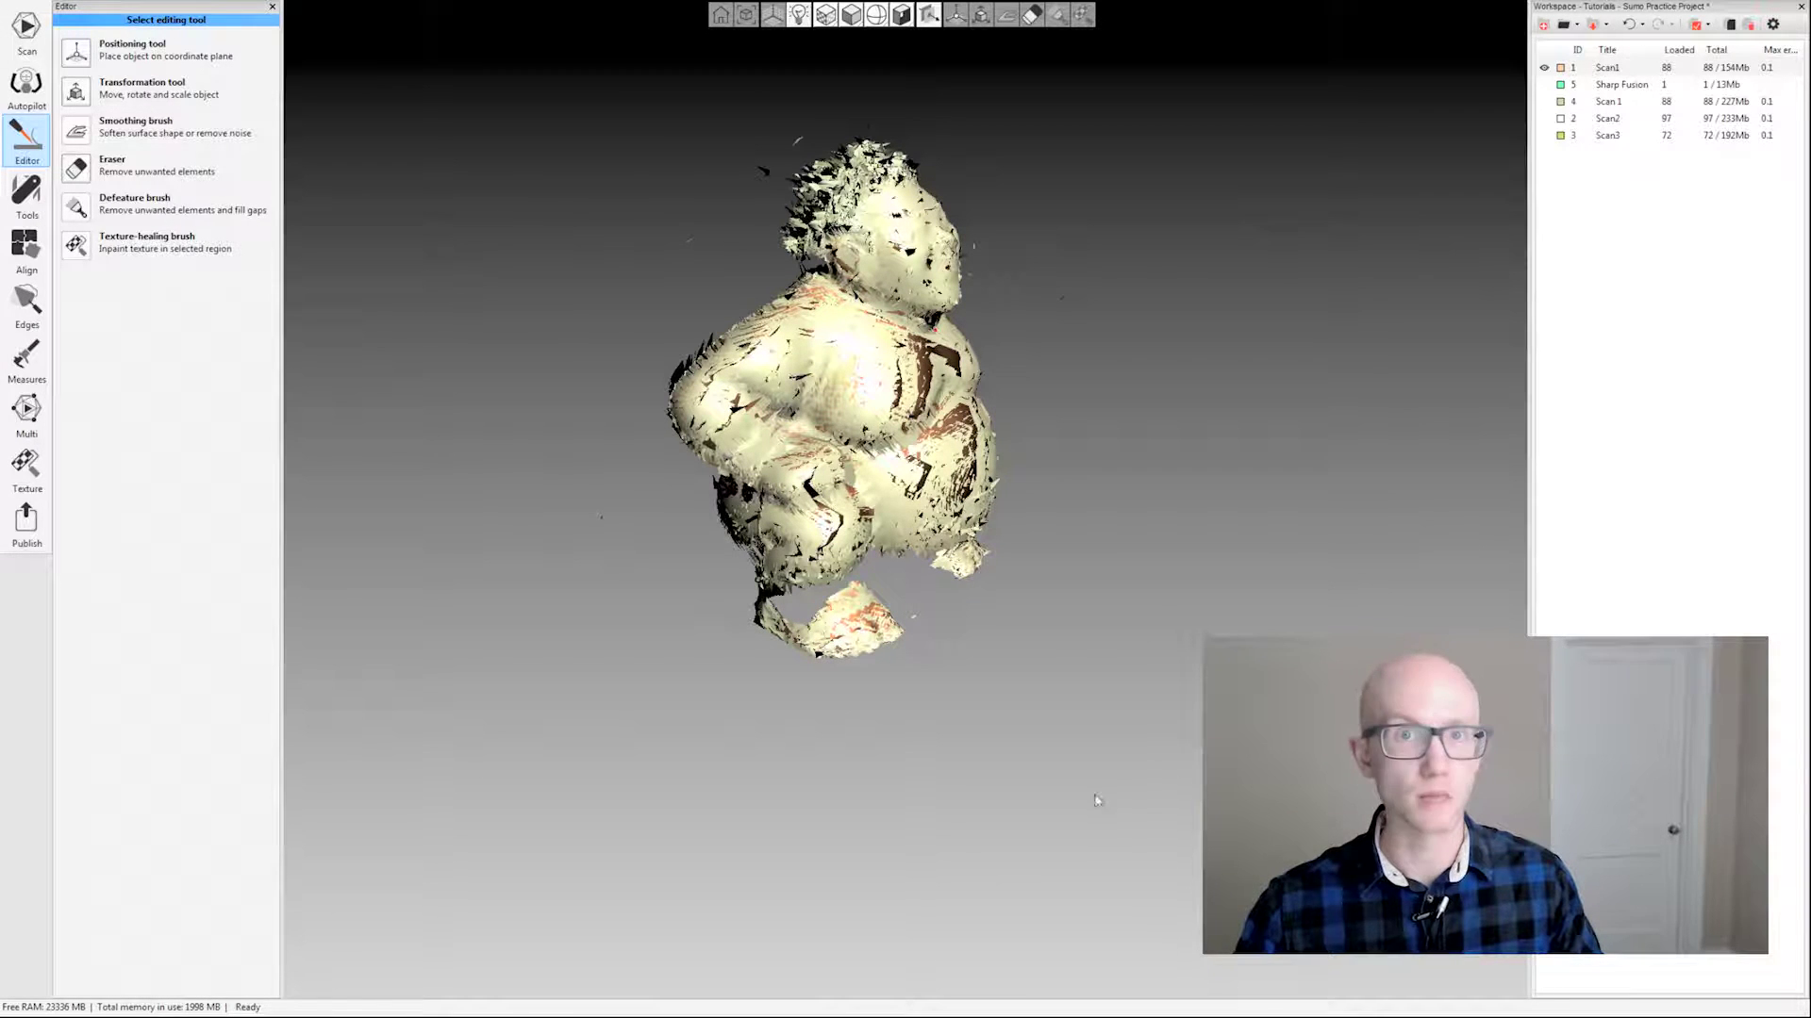
scroll(1075, 618, down, 4)
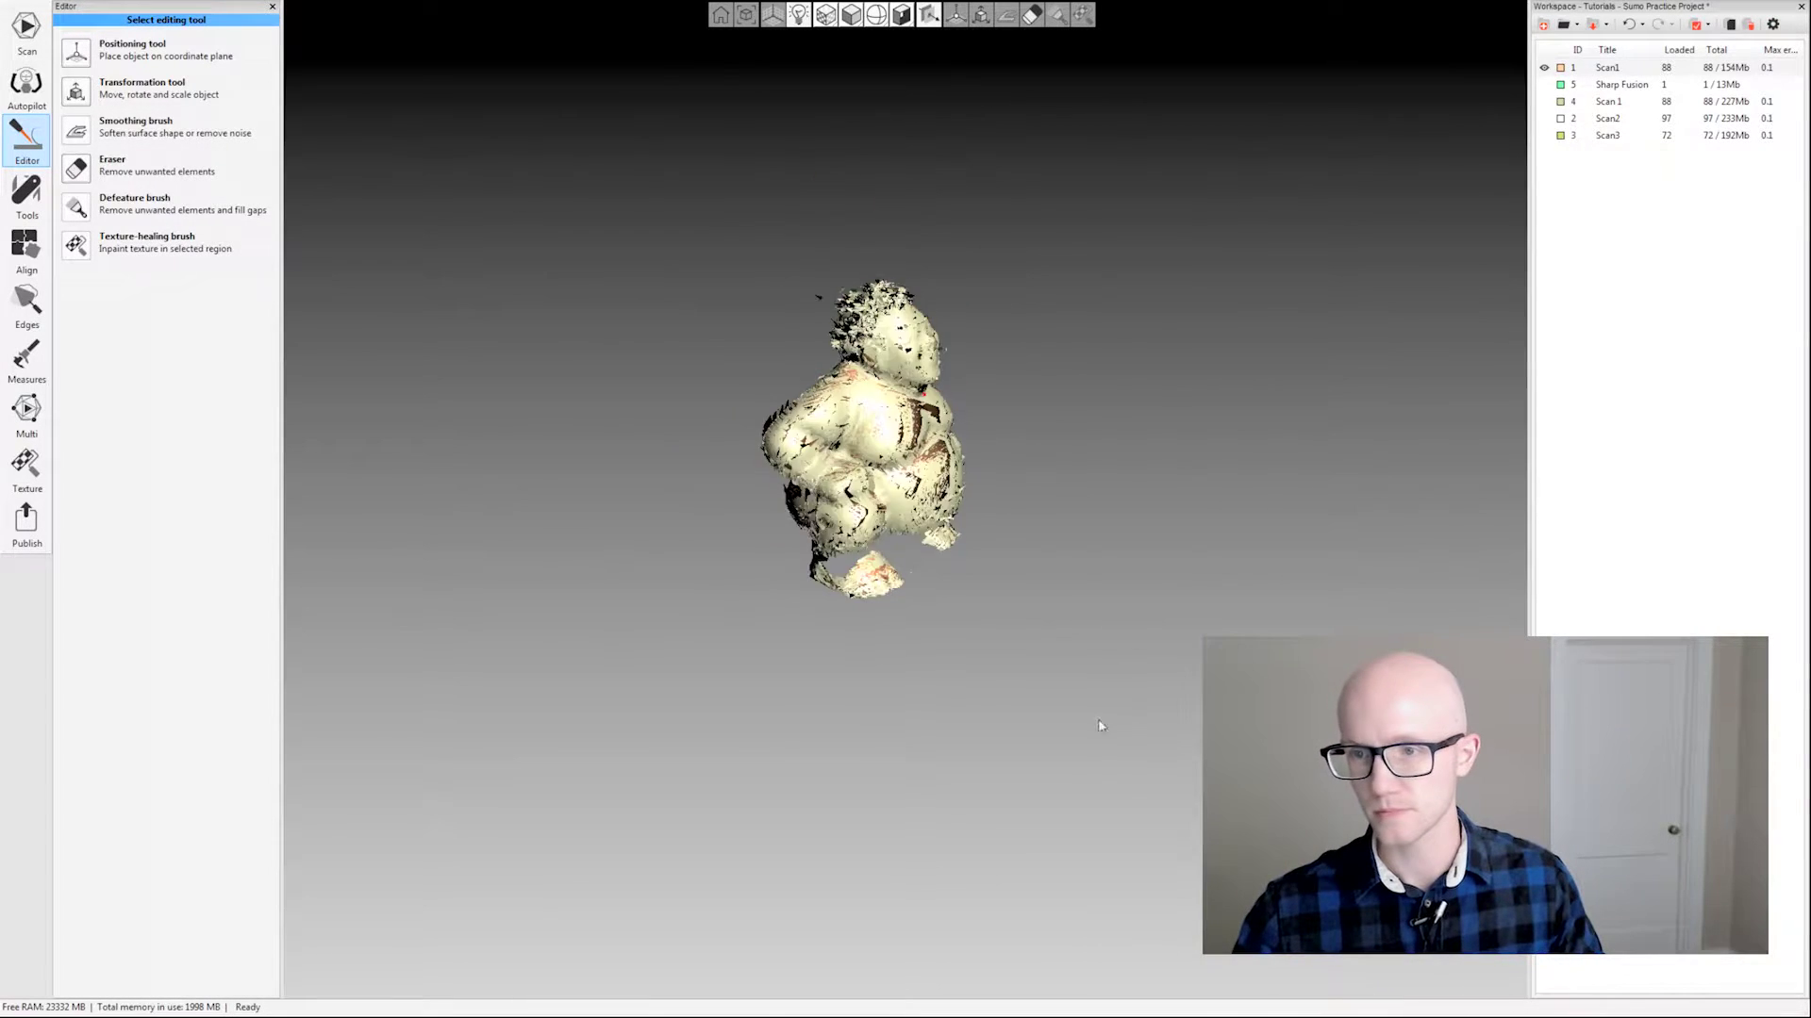
mouse_move(1098, 720)
mouse_down()
mouse_move(892, 650)
mouse_move(983, 689)
mouse_move(984, 707)
mouse_up()
scroll(897, 499, up, 4)
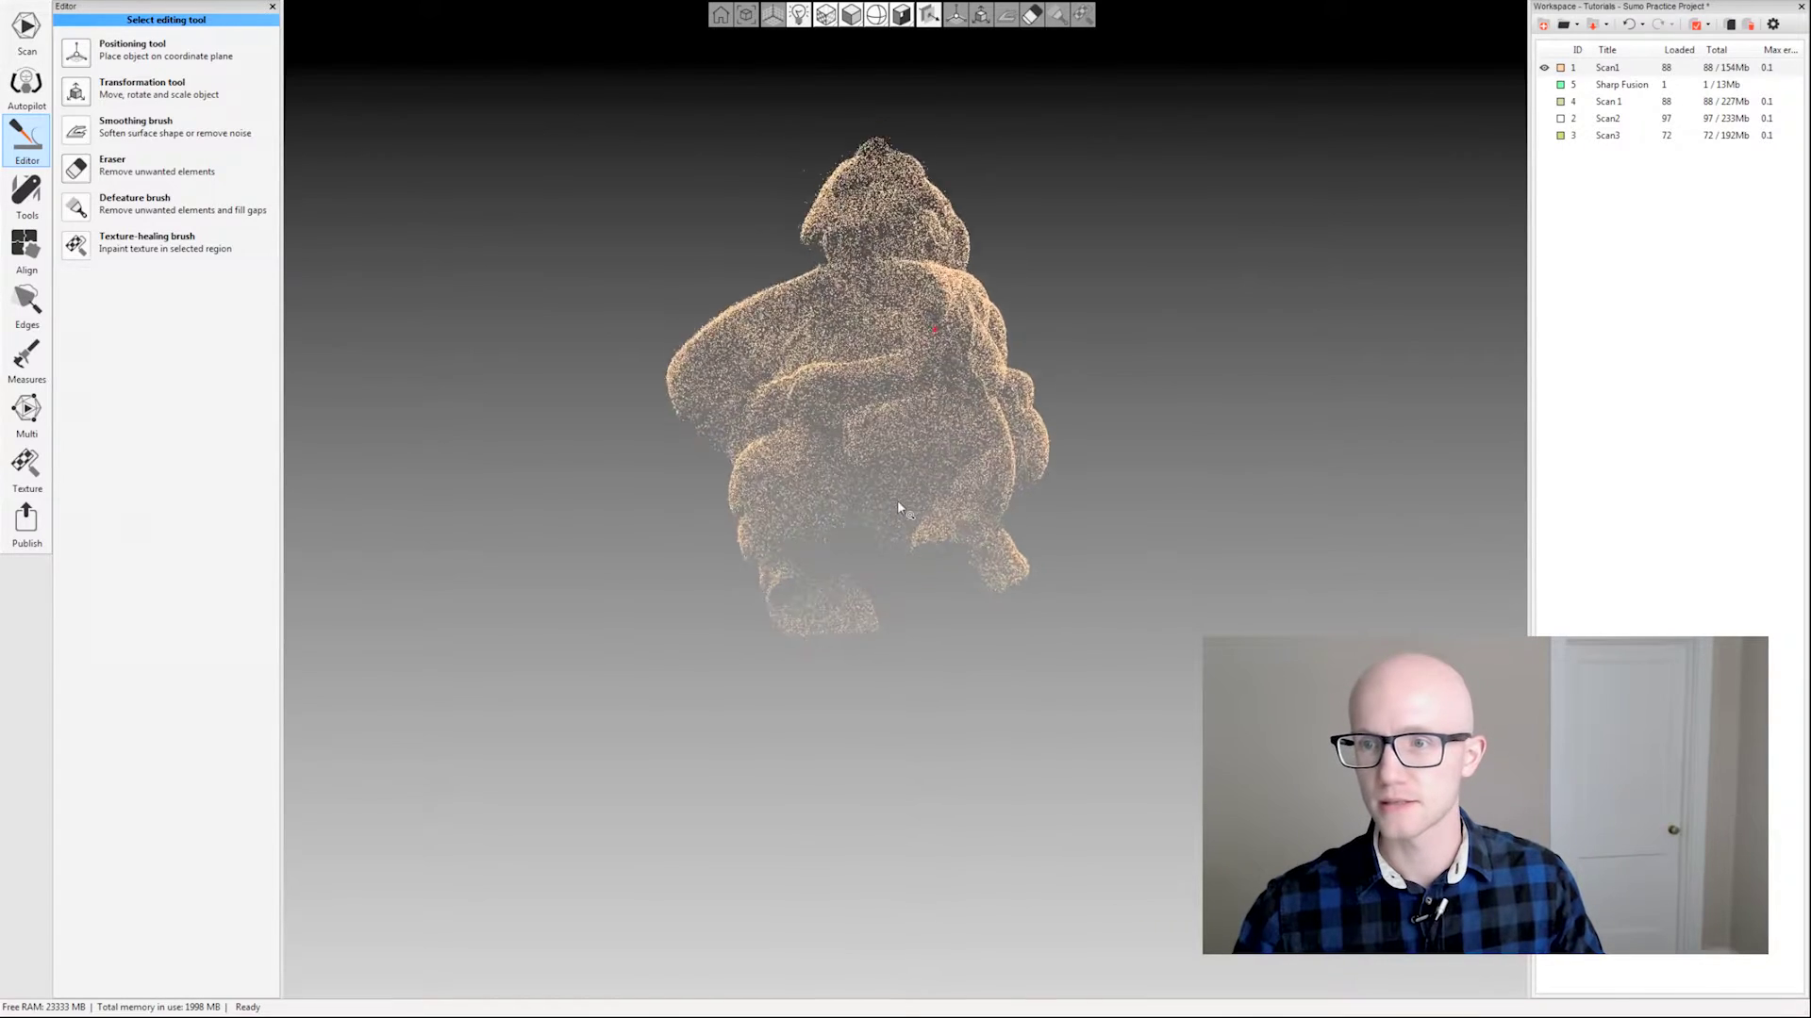
mouse_move(897, 499)
mouse_down()
mouse_move(1015, 480)
mouse_move(1017, 403)
mouse_up()
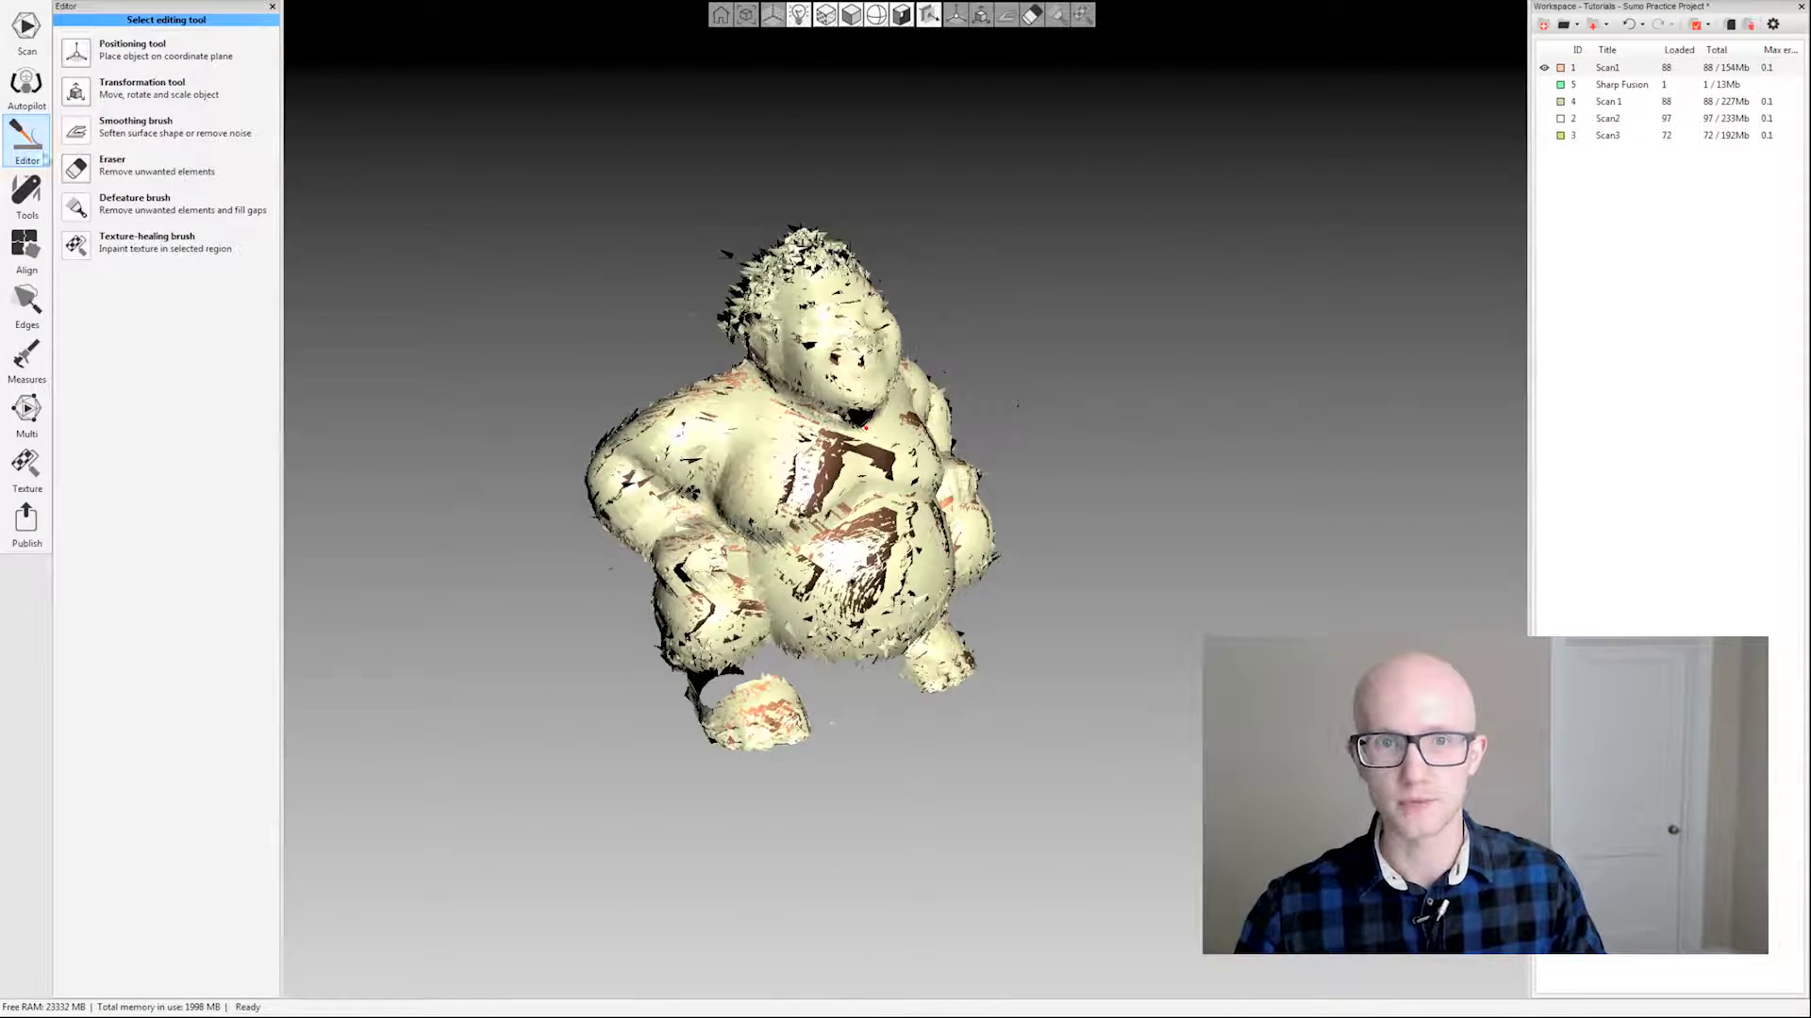
- Reopen the Eraser, brush over the figure's head and shoulders in 2D selection mode, and erase them
click(75, 169)
drag(586, 409, 598, 458)
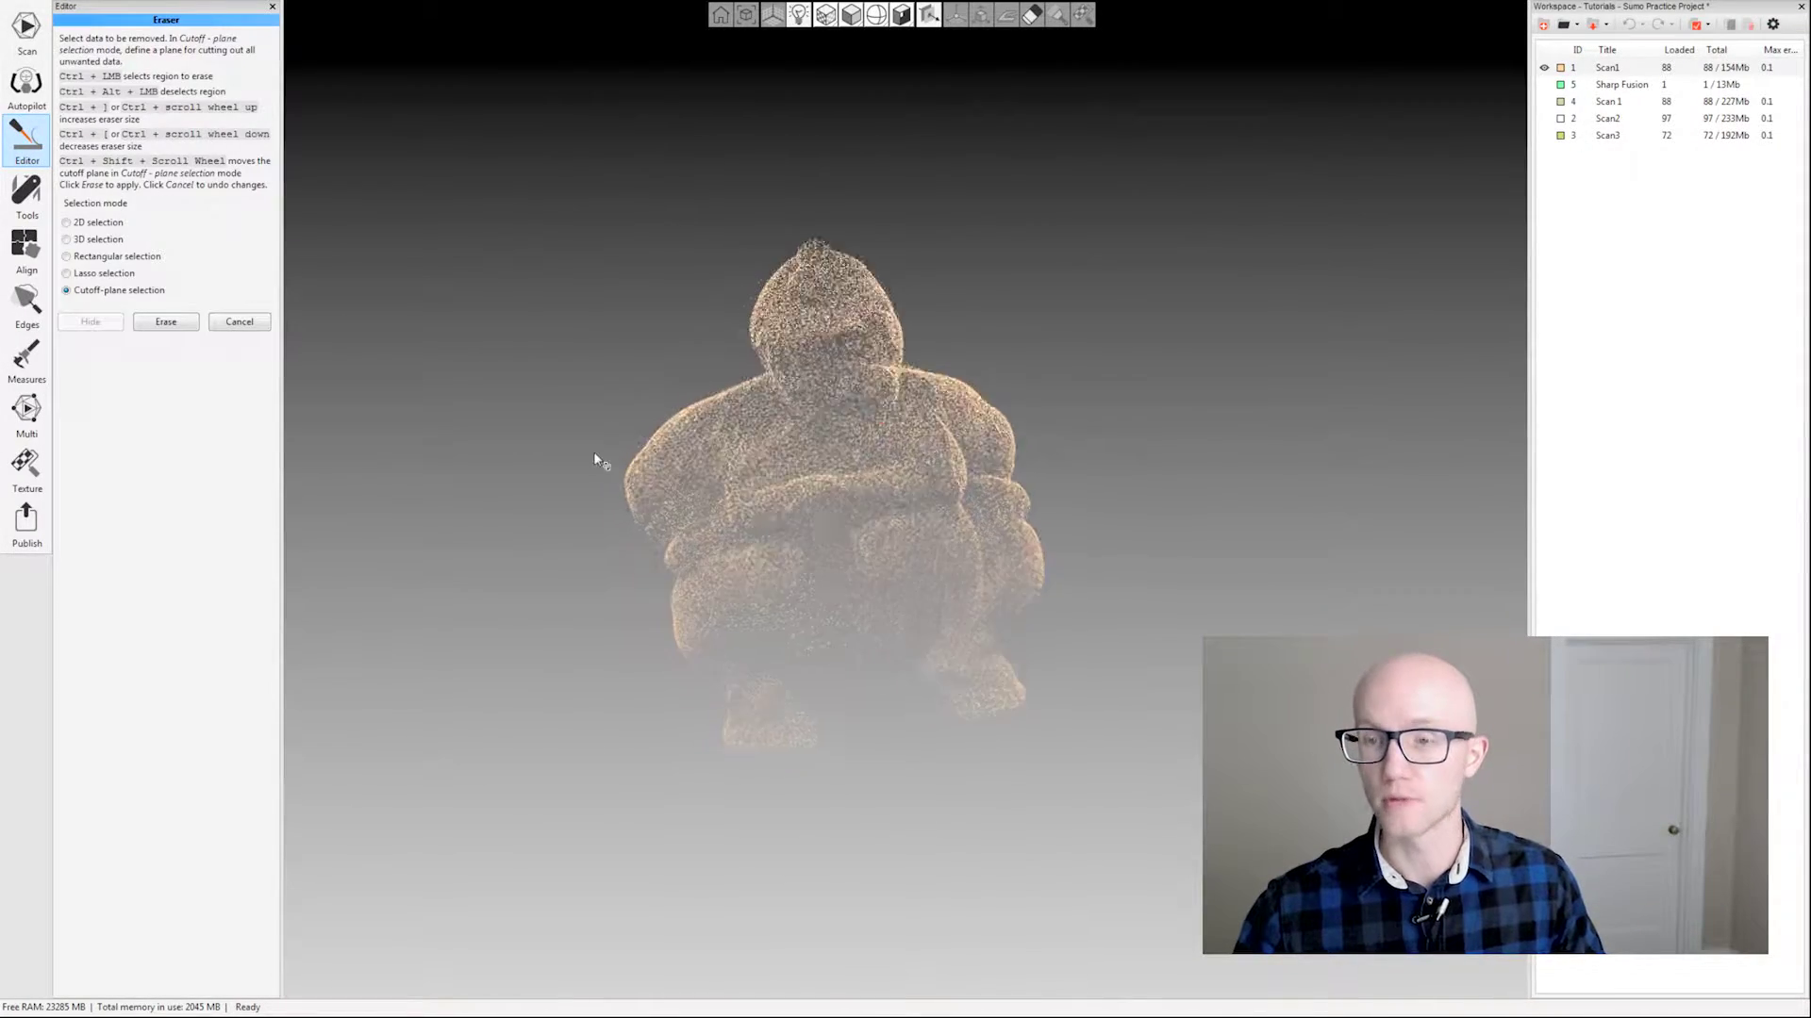
click(80, 225)
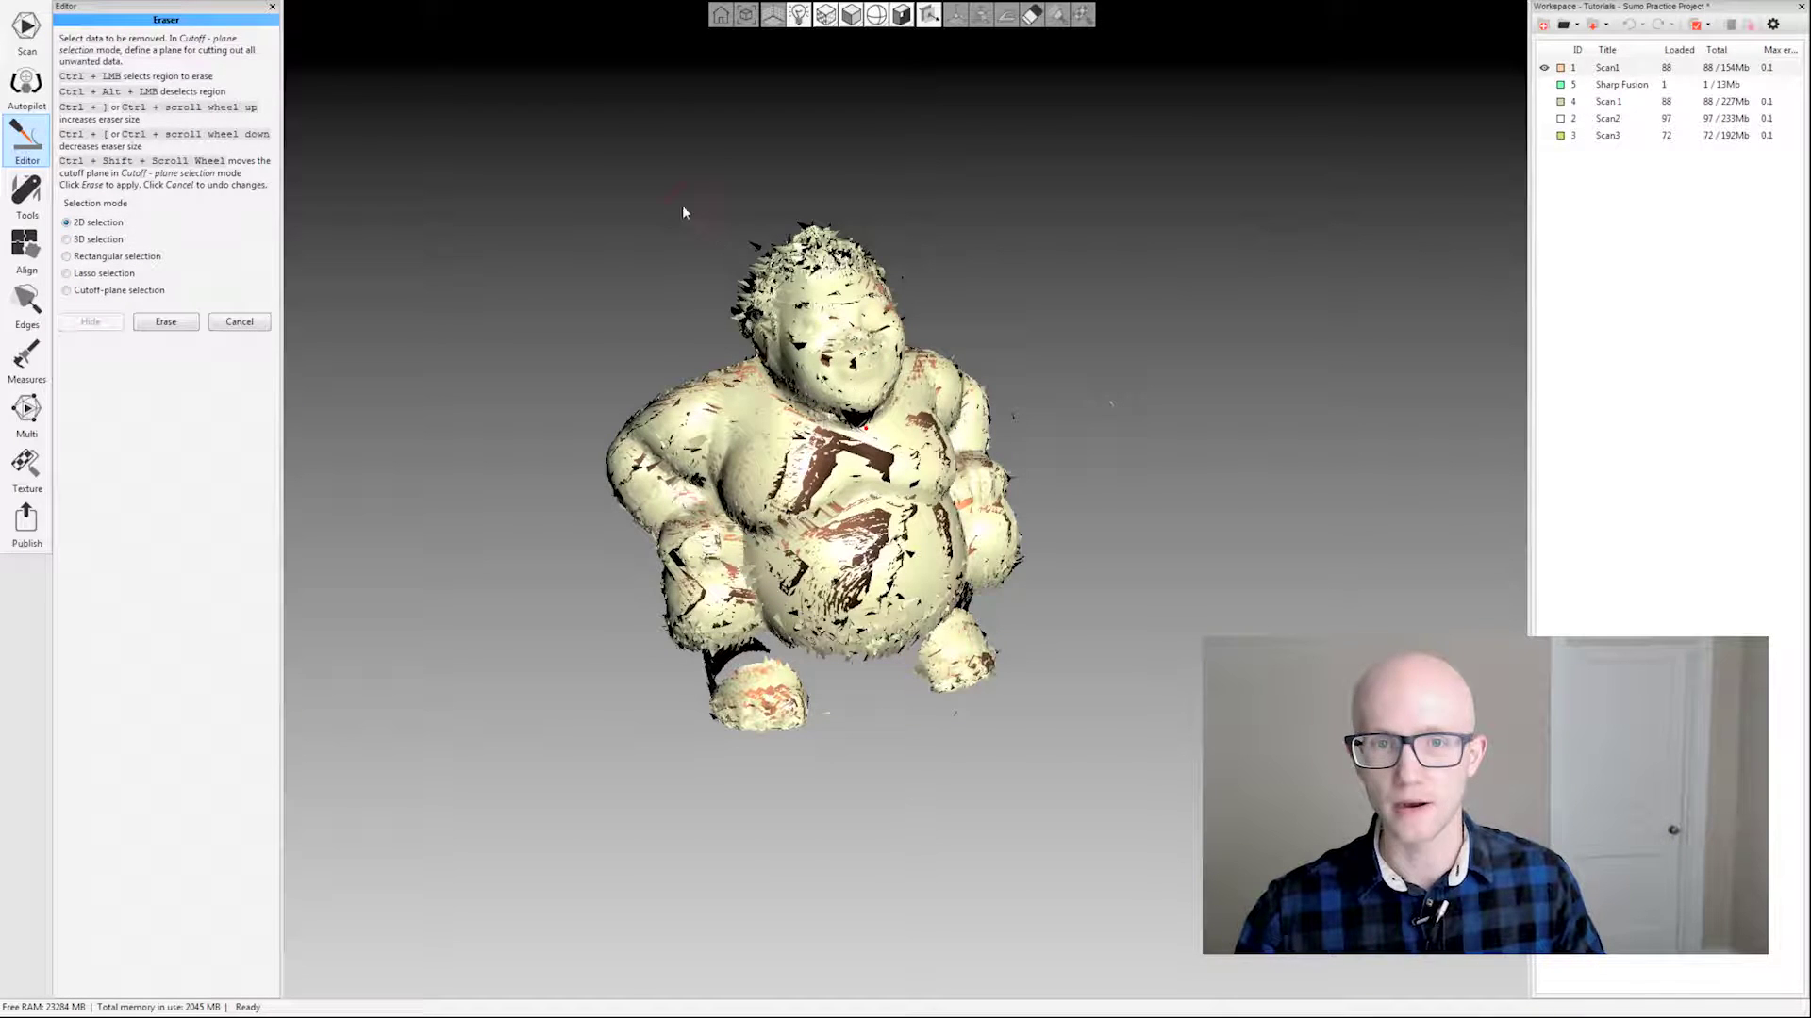
mouse_move(663, 243)
ctrl+mouse_down()
mouse_move(959, 270)
mouse_move(1000, 344)
mouse_move(960, 335)
ctrl+mouse_up()
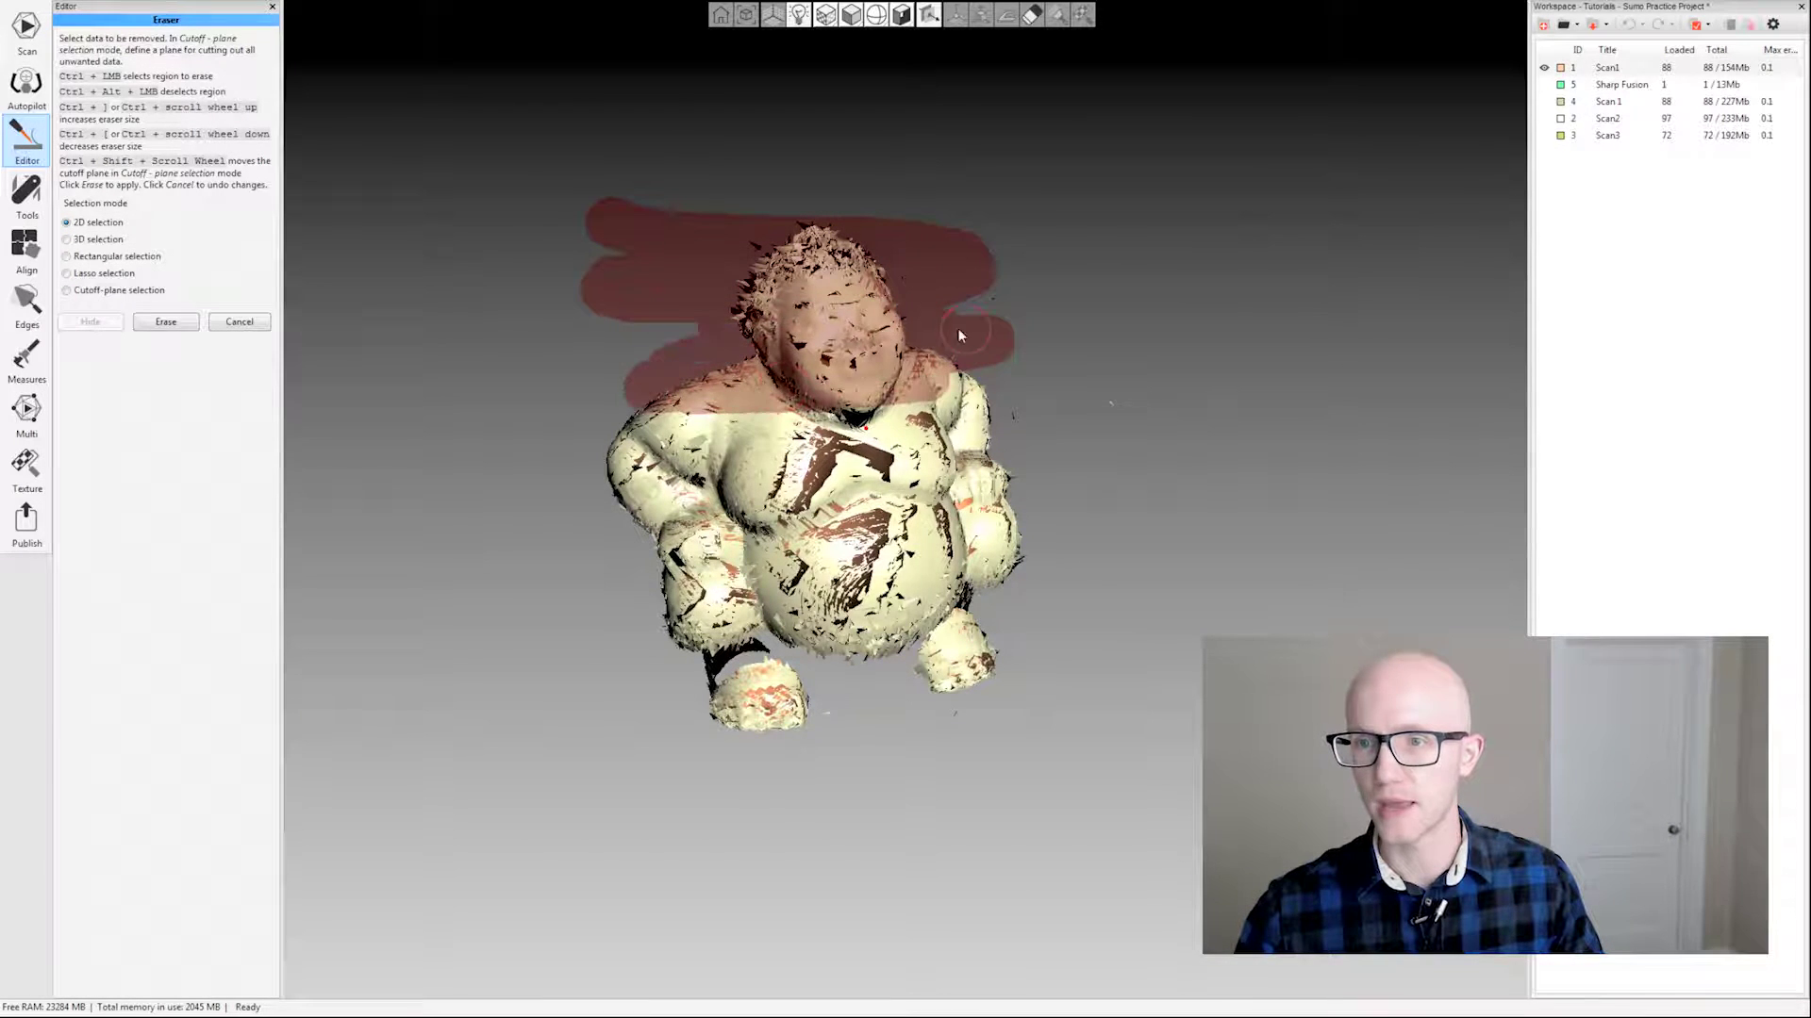
click(165, 322)
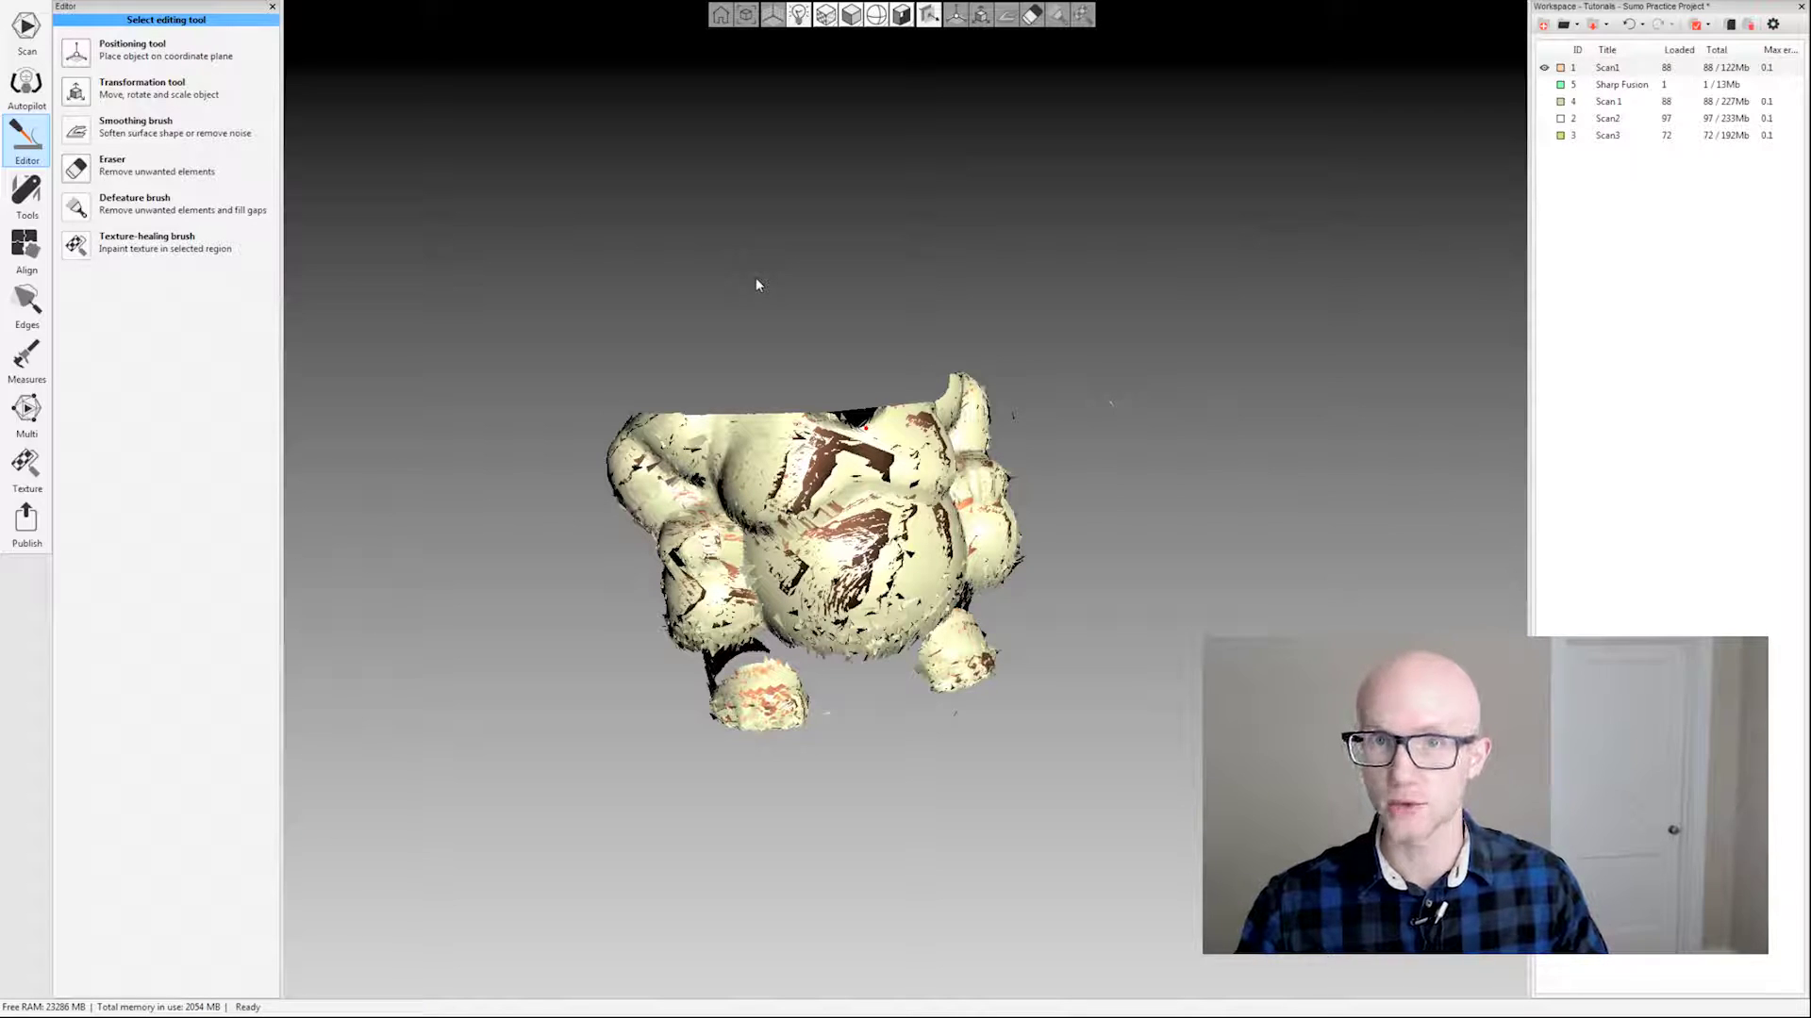
- Undo both the head erasure and the base removal on Scan1
key(ctrl+z)
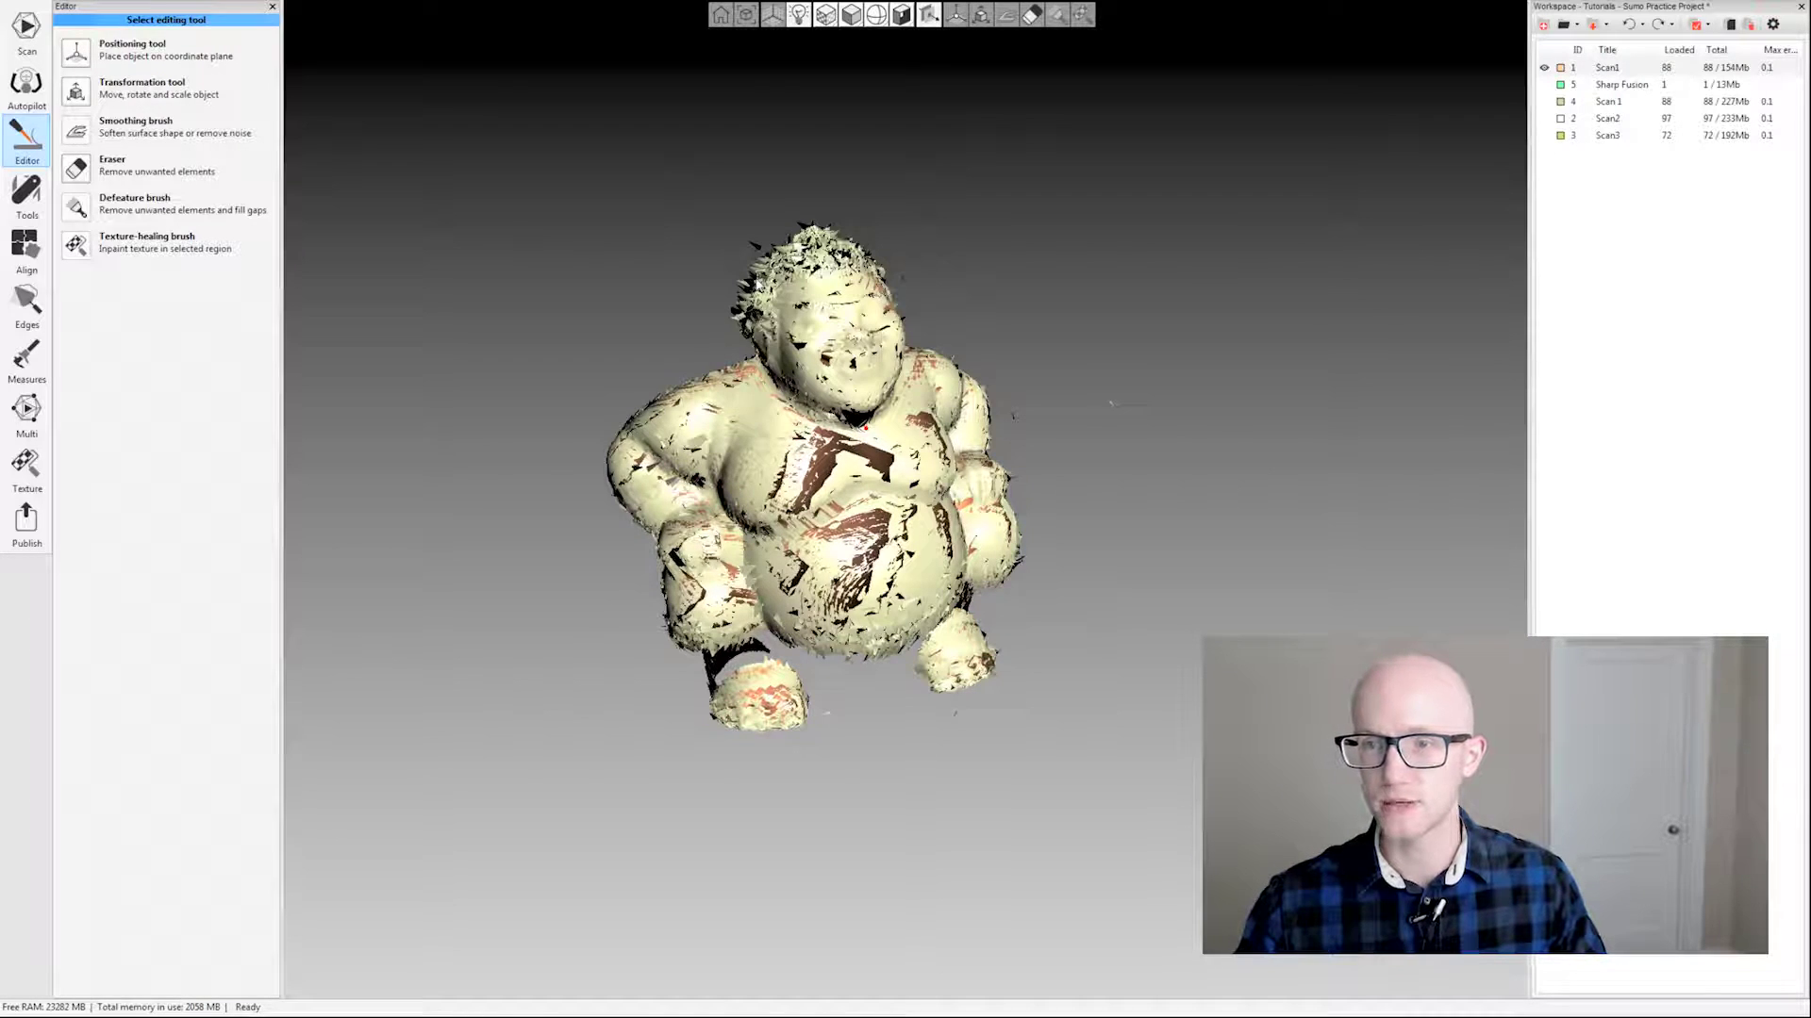
key(ctrl+z)
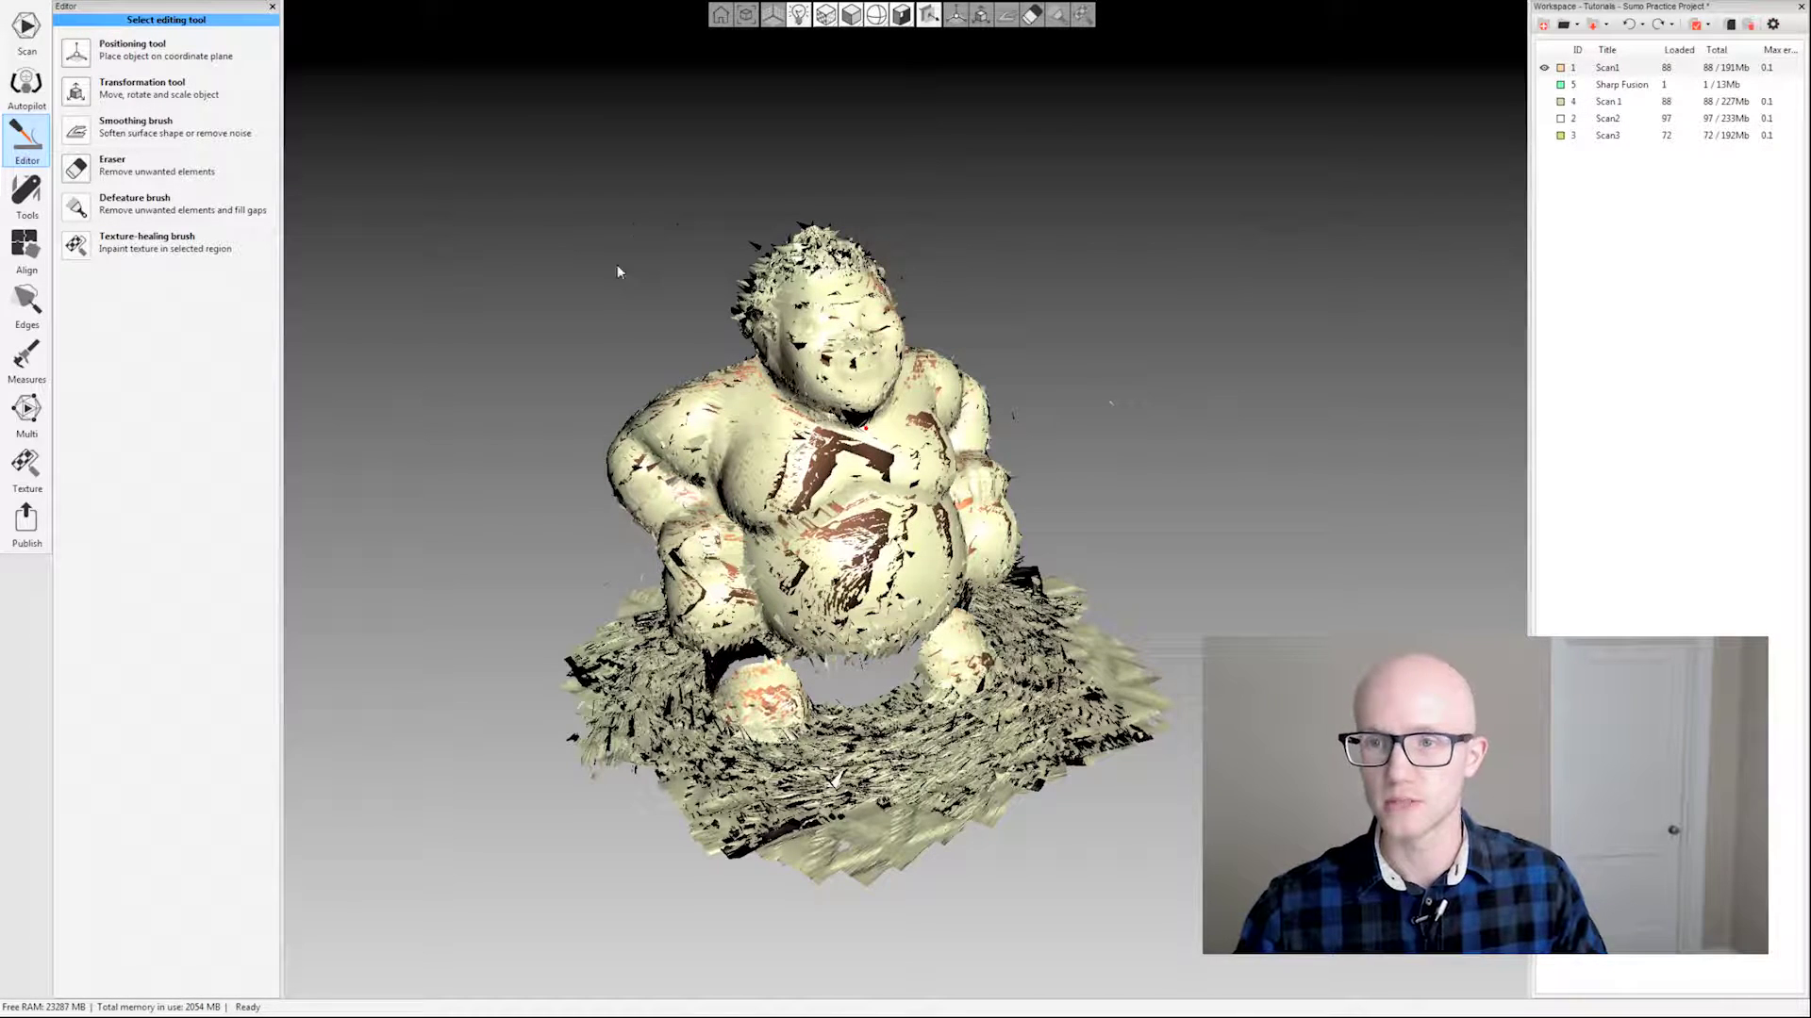
drag(618, 272, 982, 459)
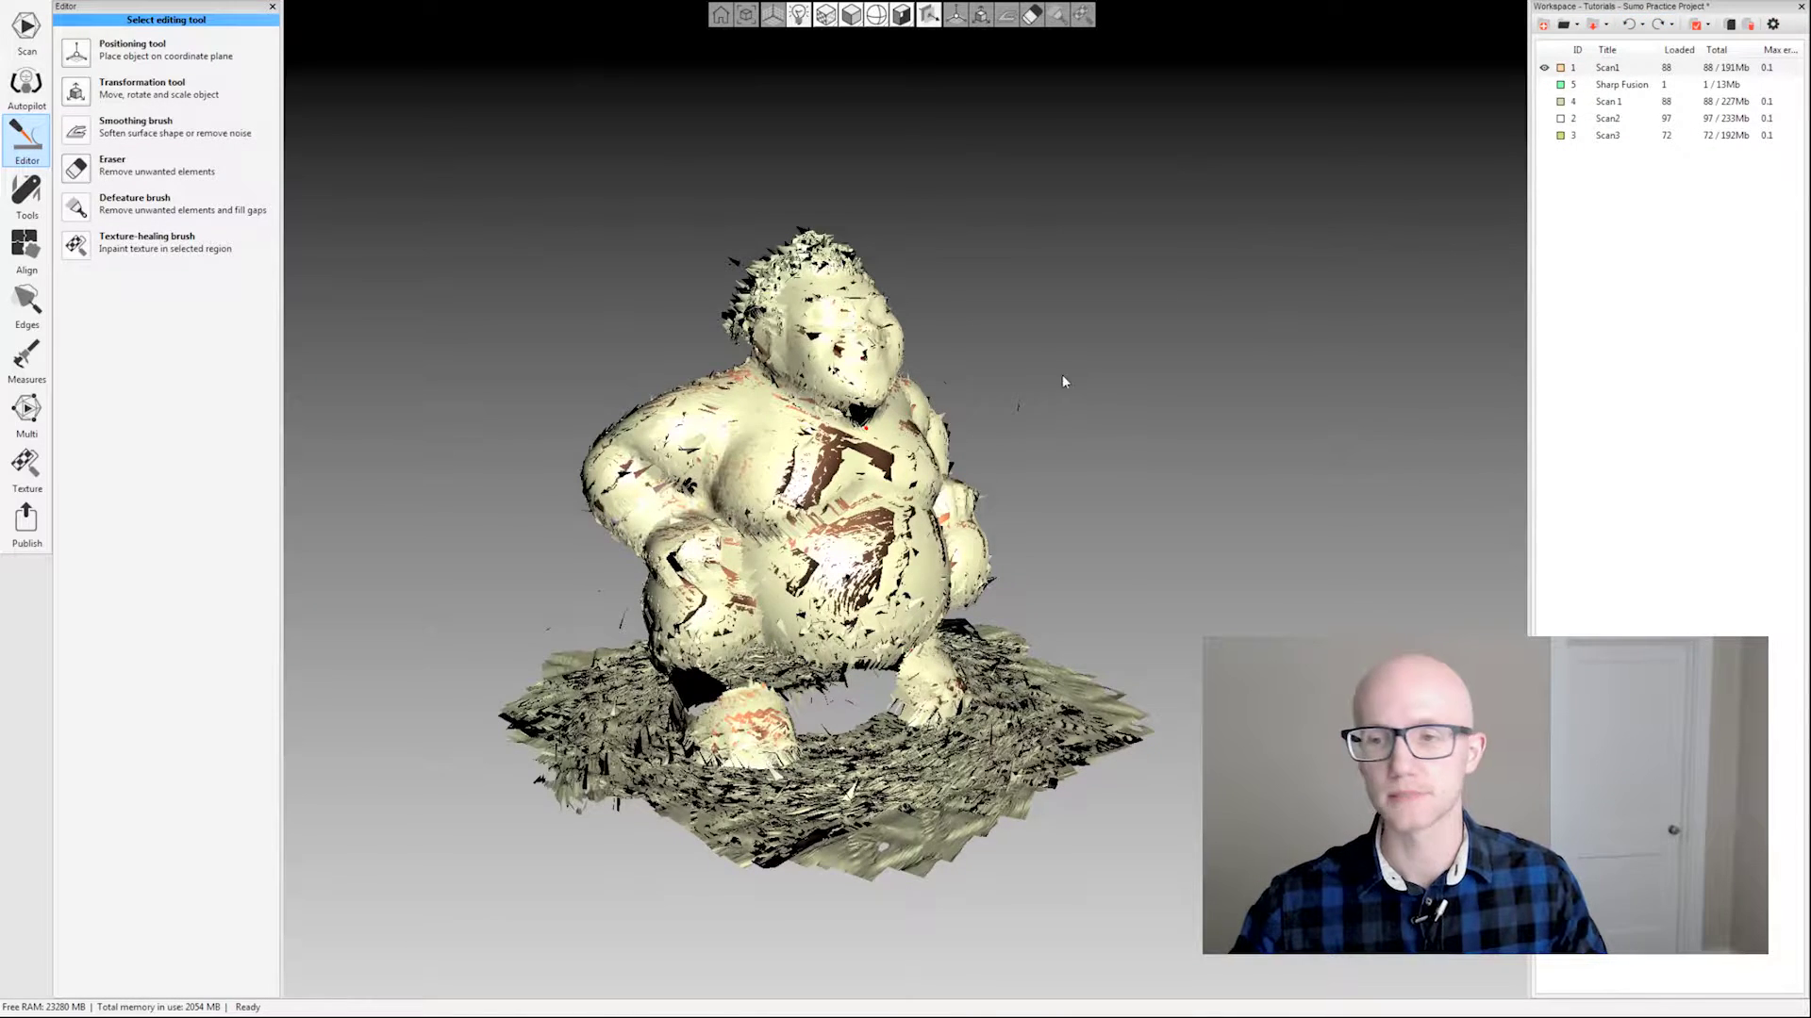
drag(1061, 375, 1063, 473)
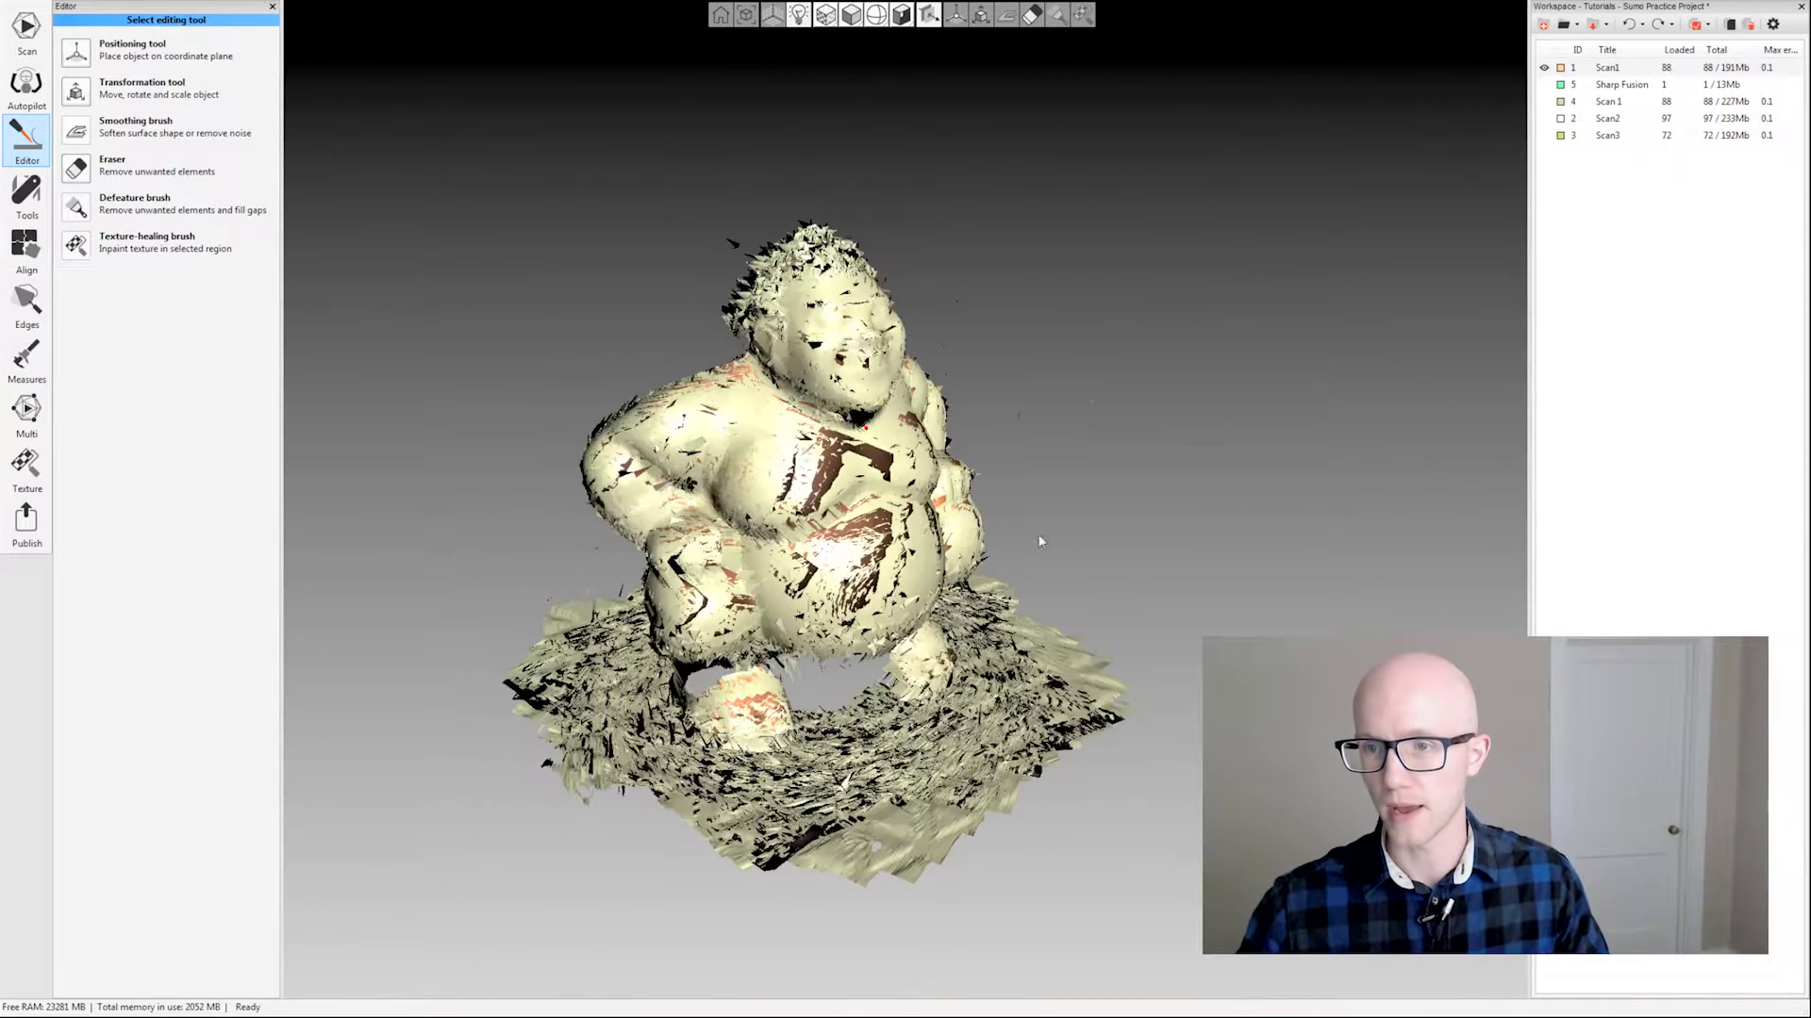
drag(703, 444, 700, 477)
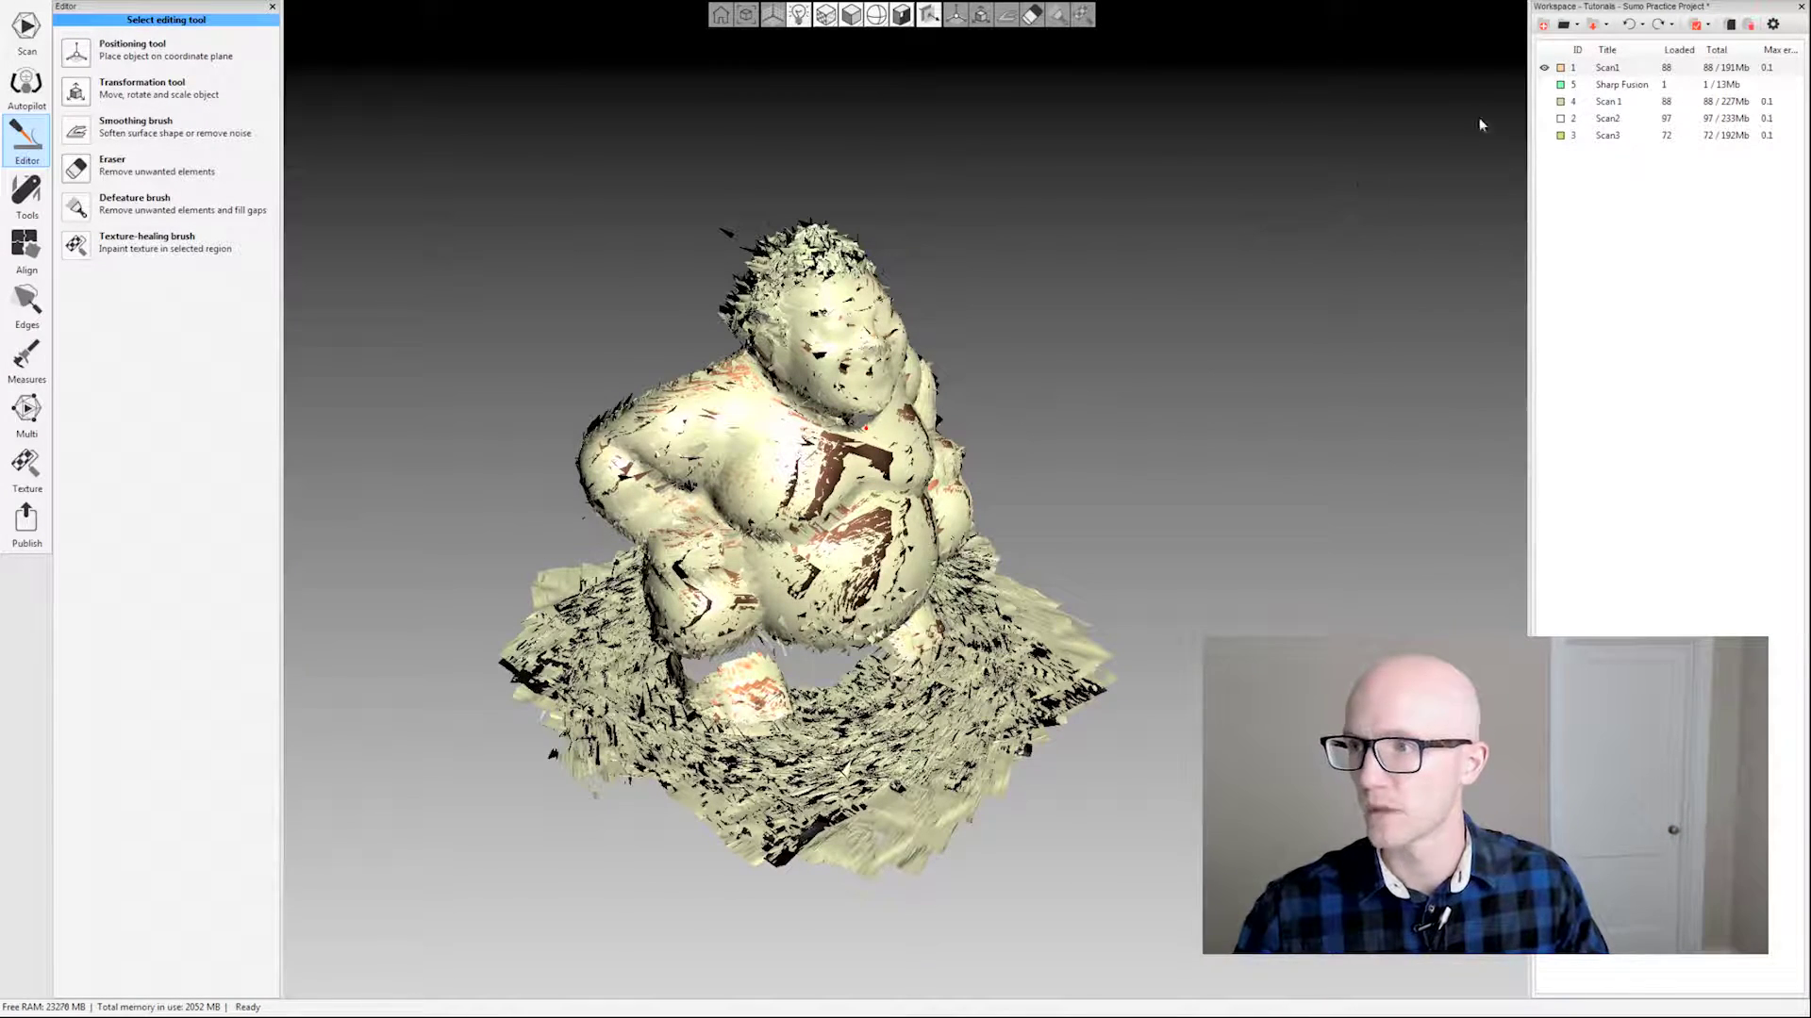
- Show the Sharp Fusion model instead of Scan1 and bring the figure into a closer front view
click(1545, 84)
click(1545, 67)
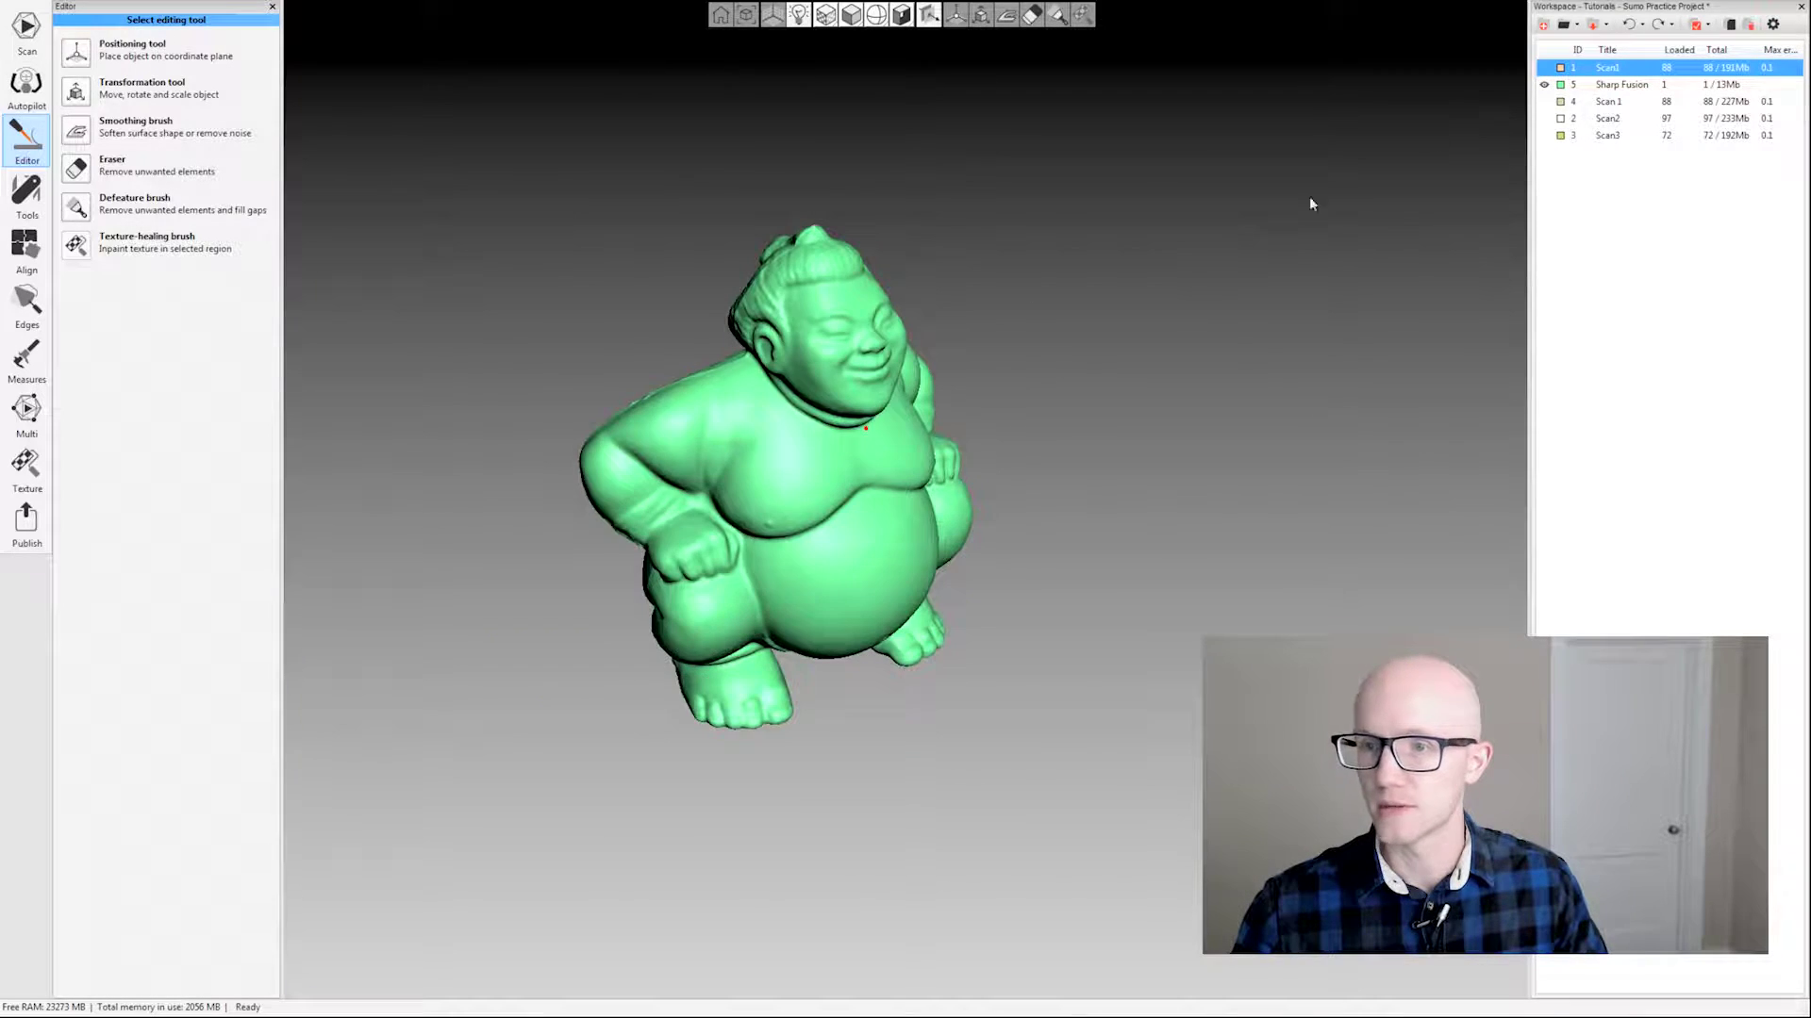
mouse_move(524, 396)
mouse_down()
mouse_move(889, 526)
mouse_move(886, 608)
mouse_move(727, 580)
mouse_move(1025, 628)
mouse_move(913, 610)
mouse_up()
- Open the Eraser in 2D selection mode, brush one spot on the figure's chest, and inspect the selection from front and back
click(80, 178)
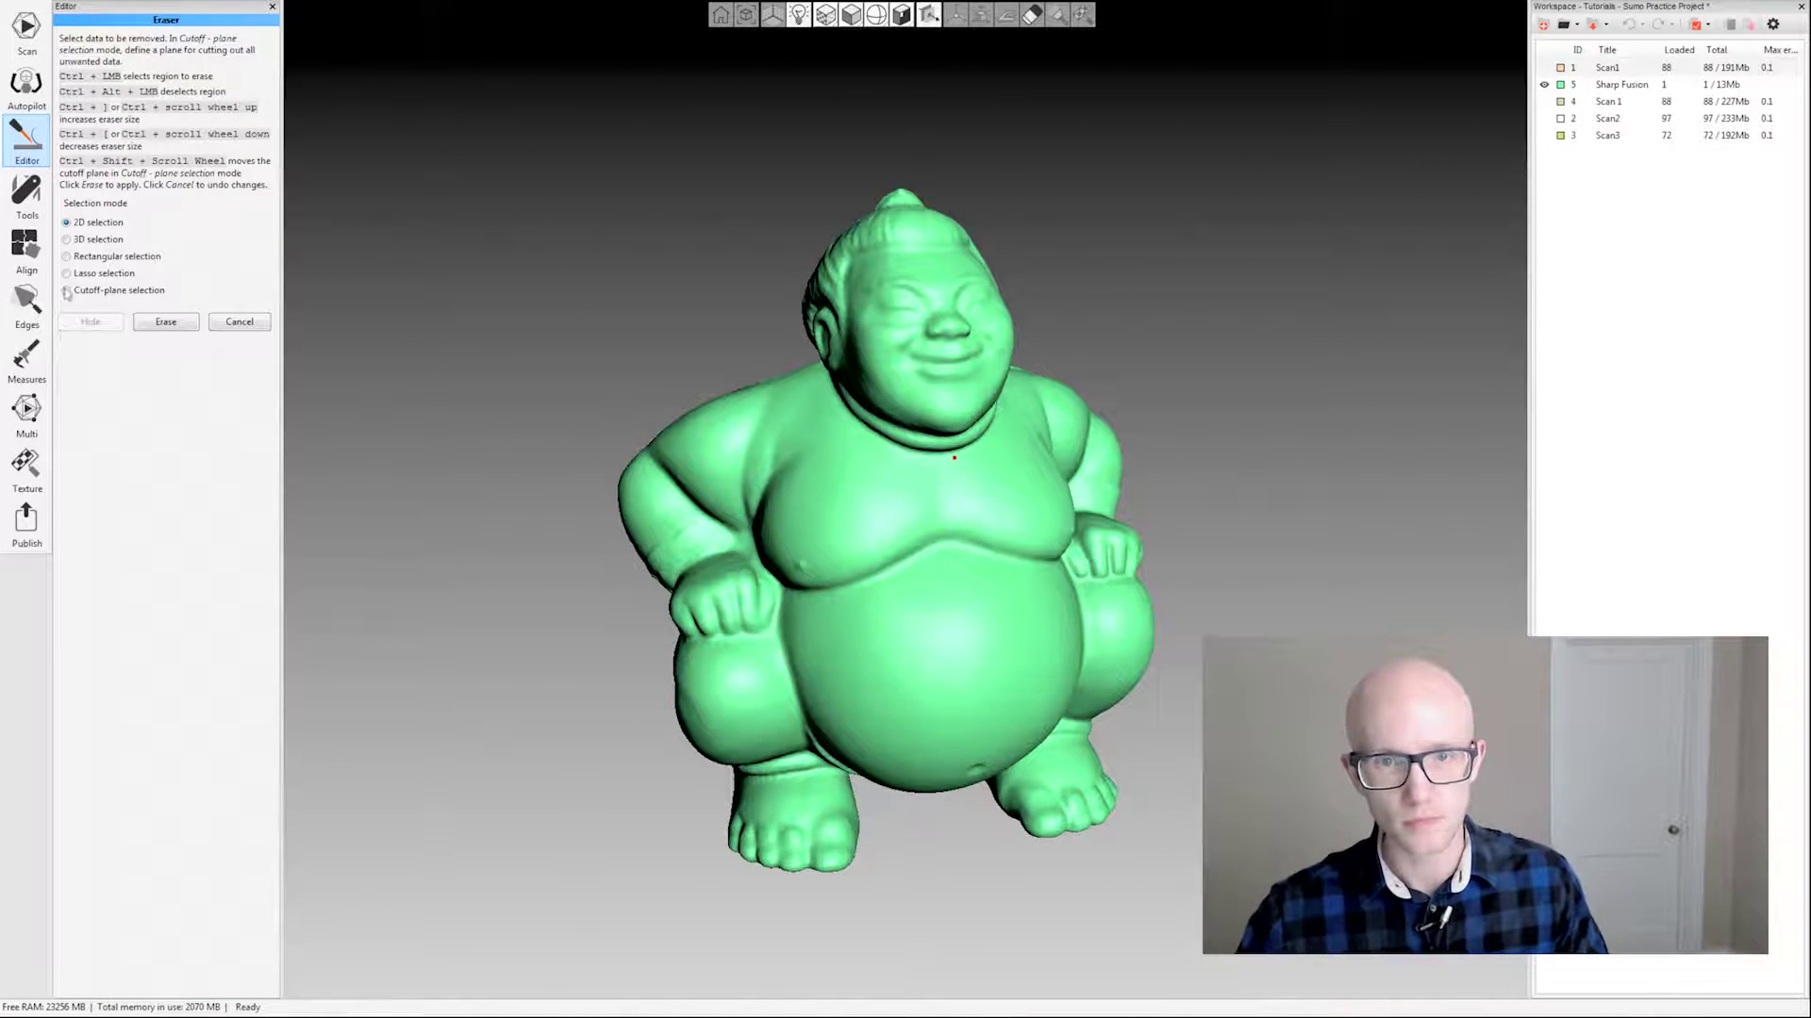
click(115, 224)
drag(555, 357, 535, 342)
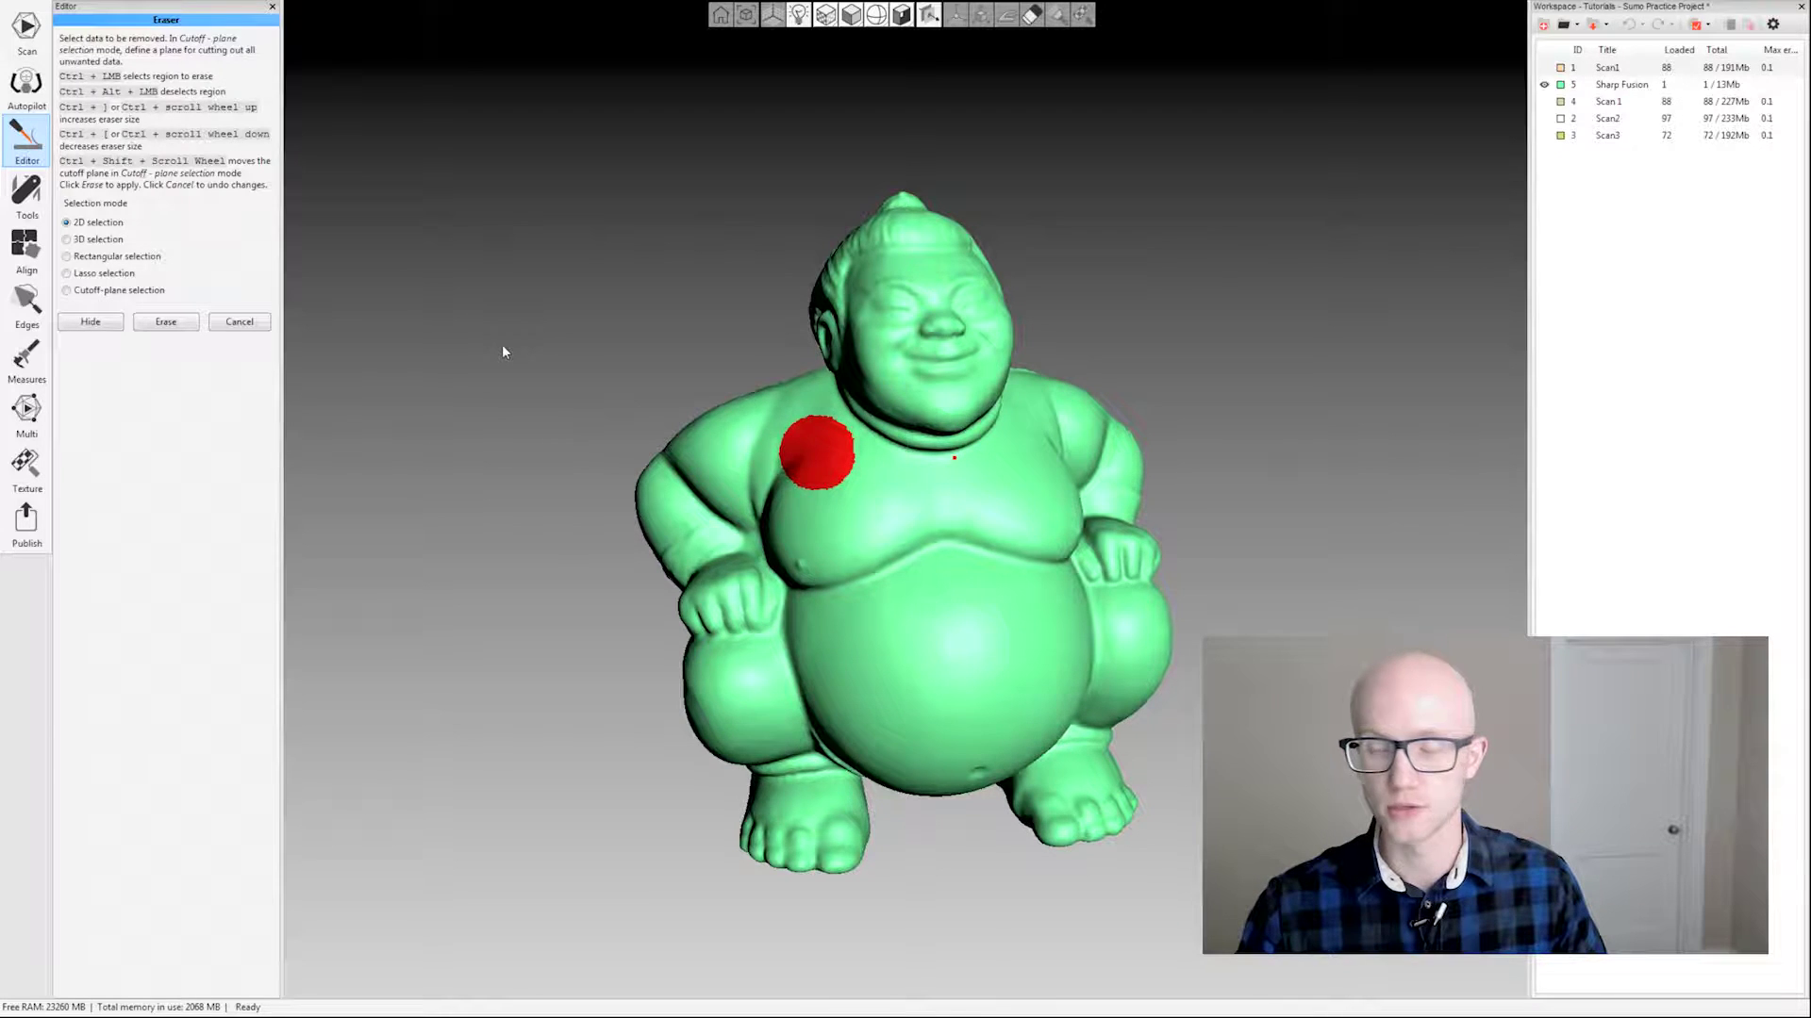
drag(489, 376, 1156, 487)
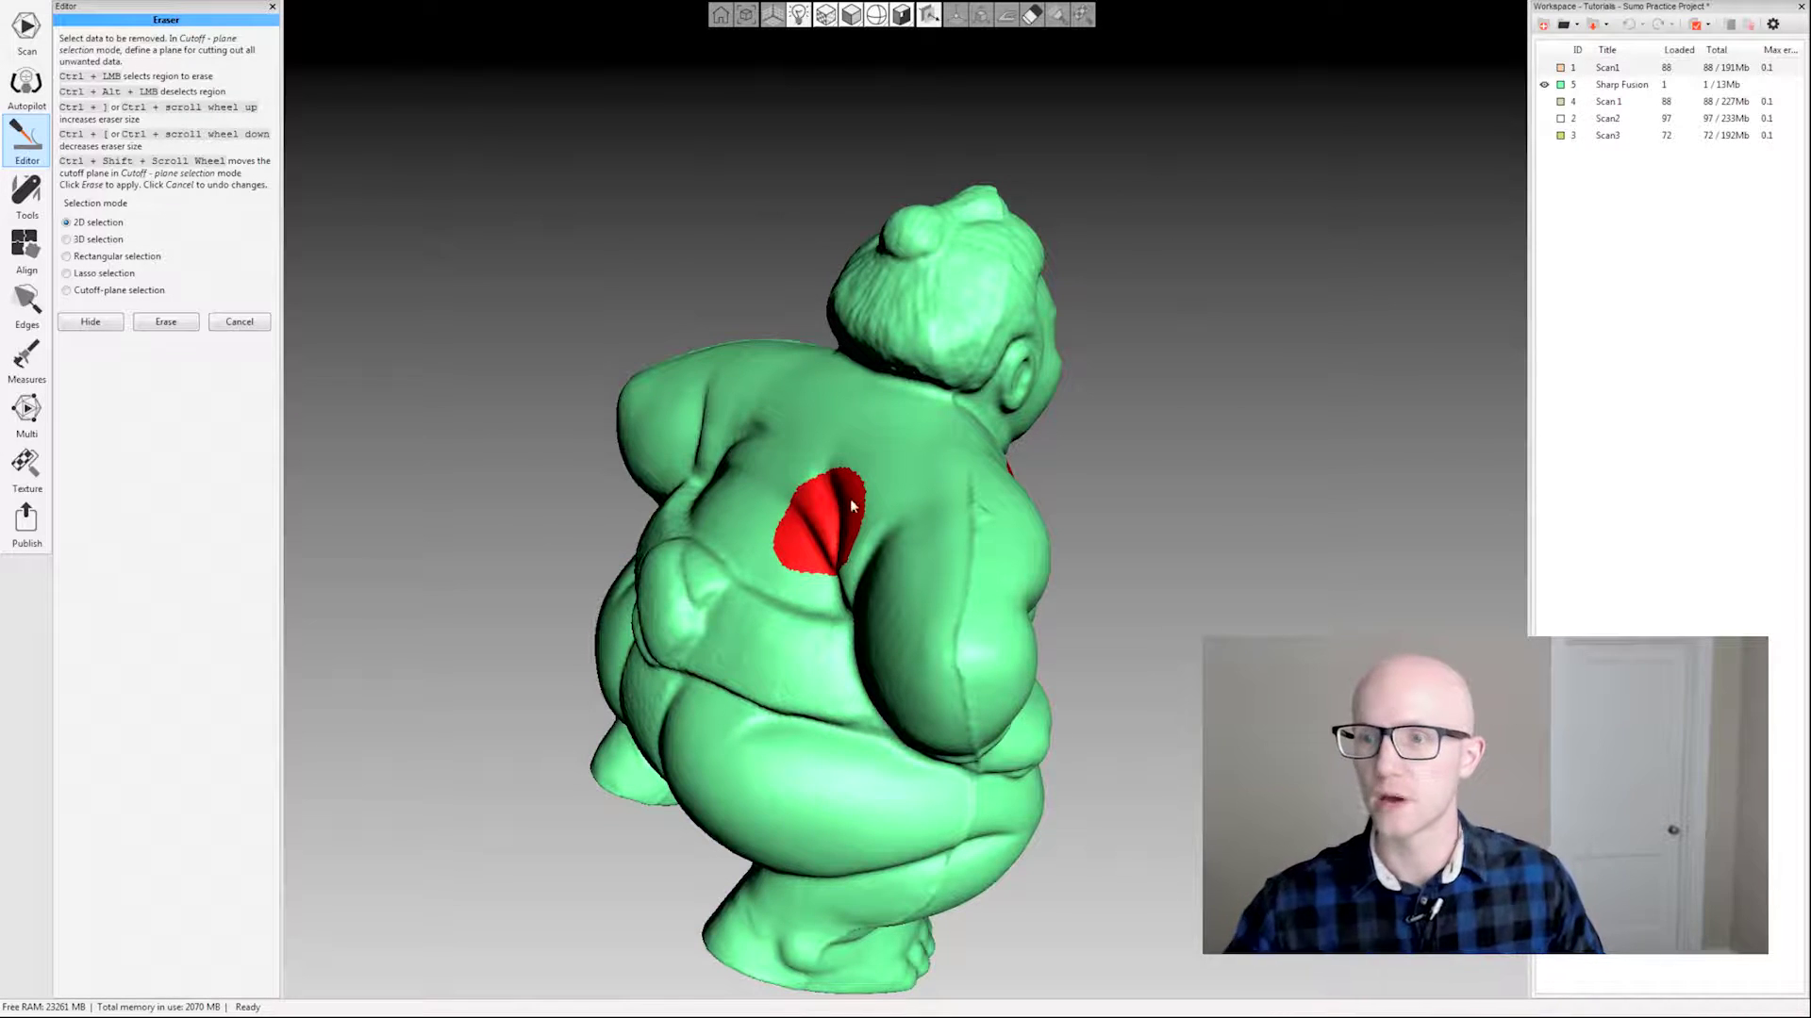
mouse_move(1221, 570)
mouse_down()
mouse_move(905, 472)
mouse_move(1083, 565)
mouse_move(1043, 287)
mouse_move(1186, 314)
mouse_move(1066, 184)
mouse_up()
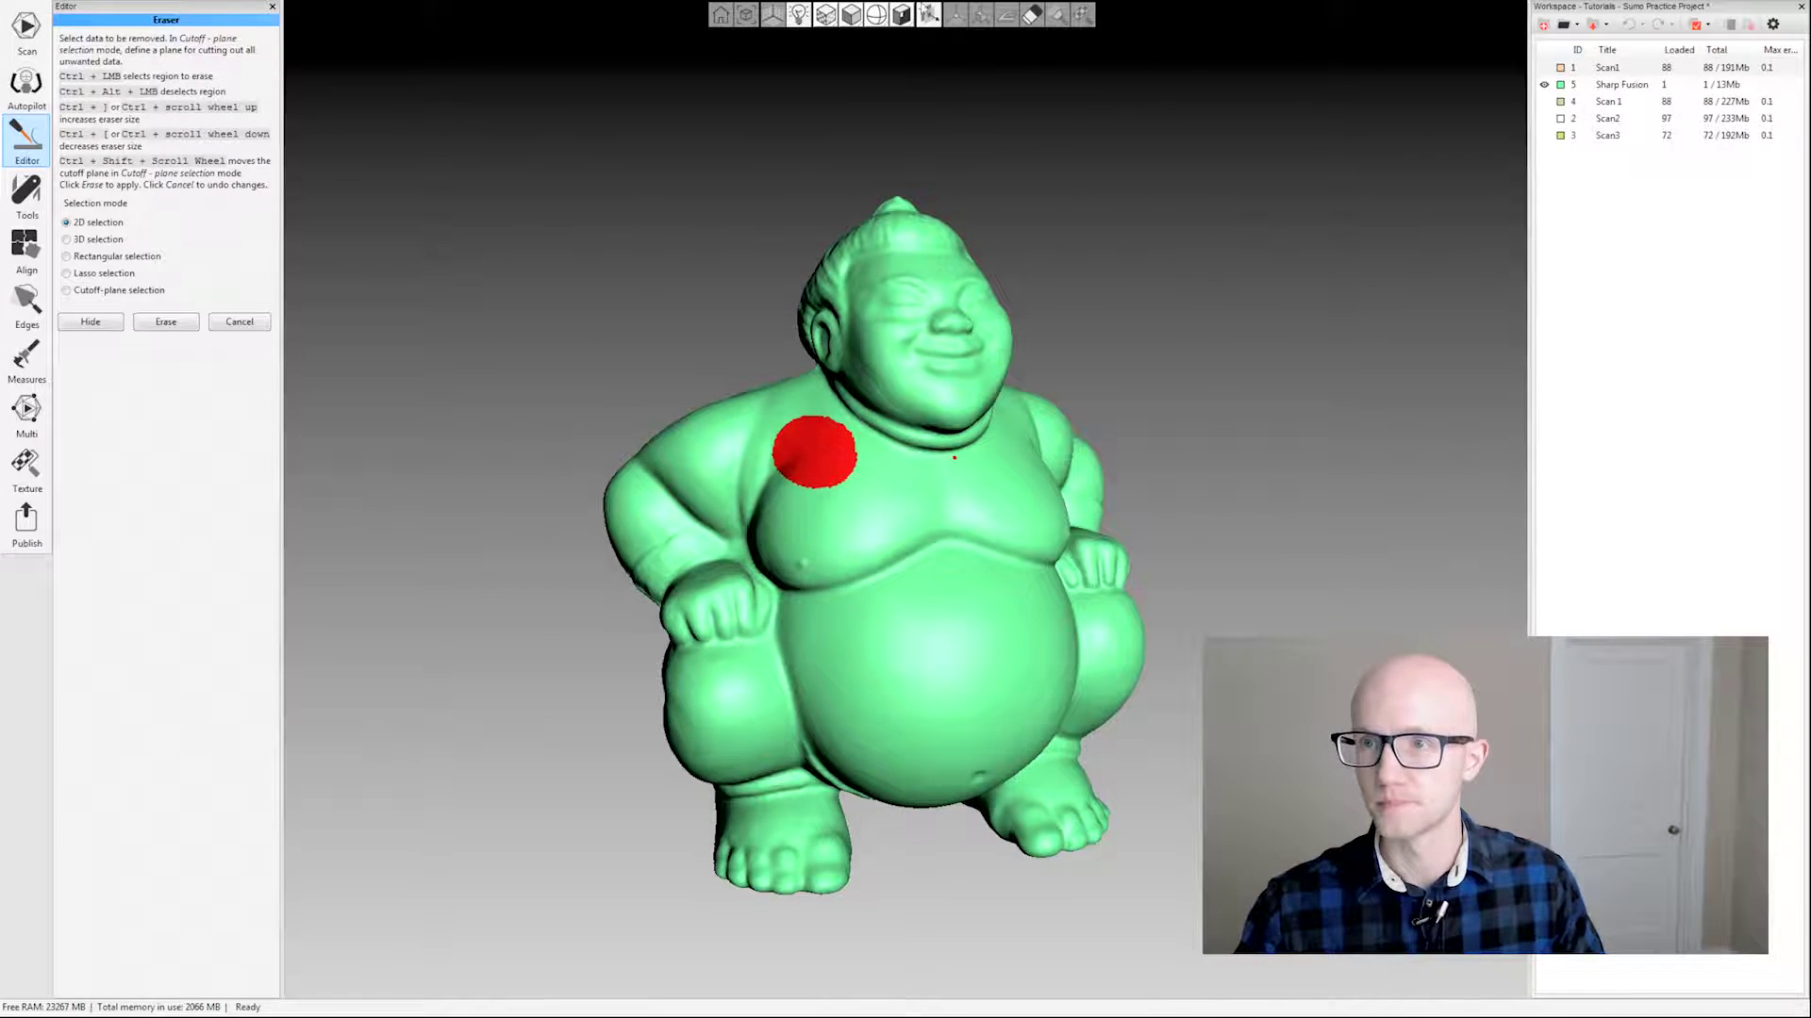
- Turn off selecting through the model, brush over the figure's right forearm, and check the selection from behind
click(928, 14)
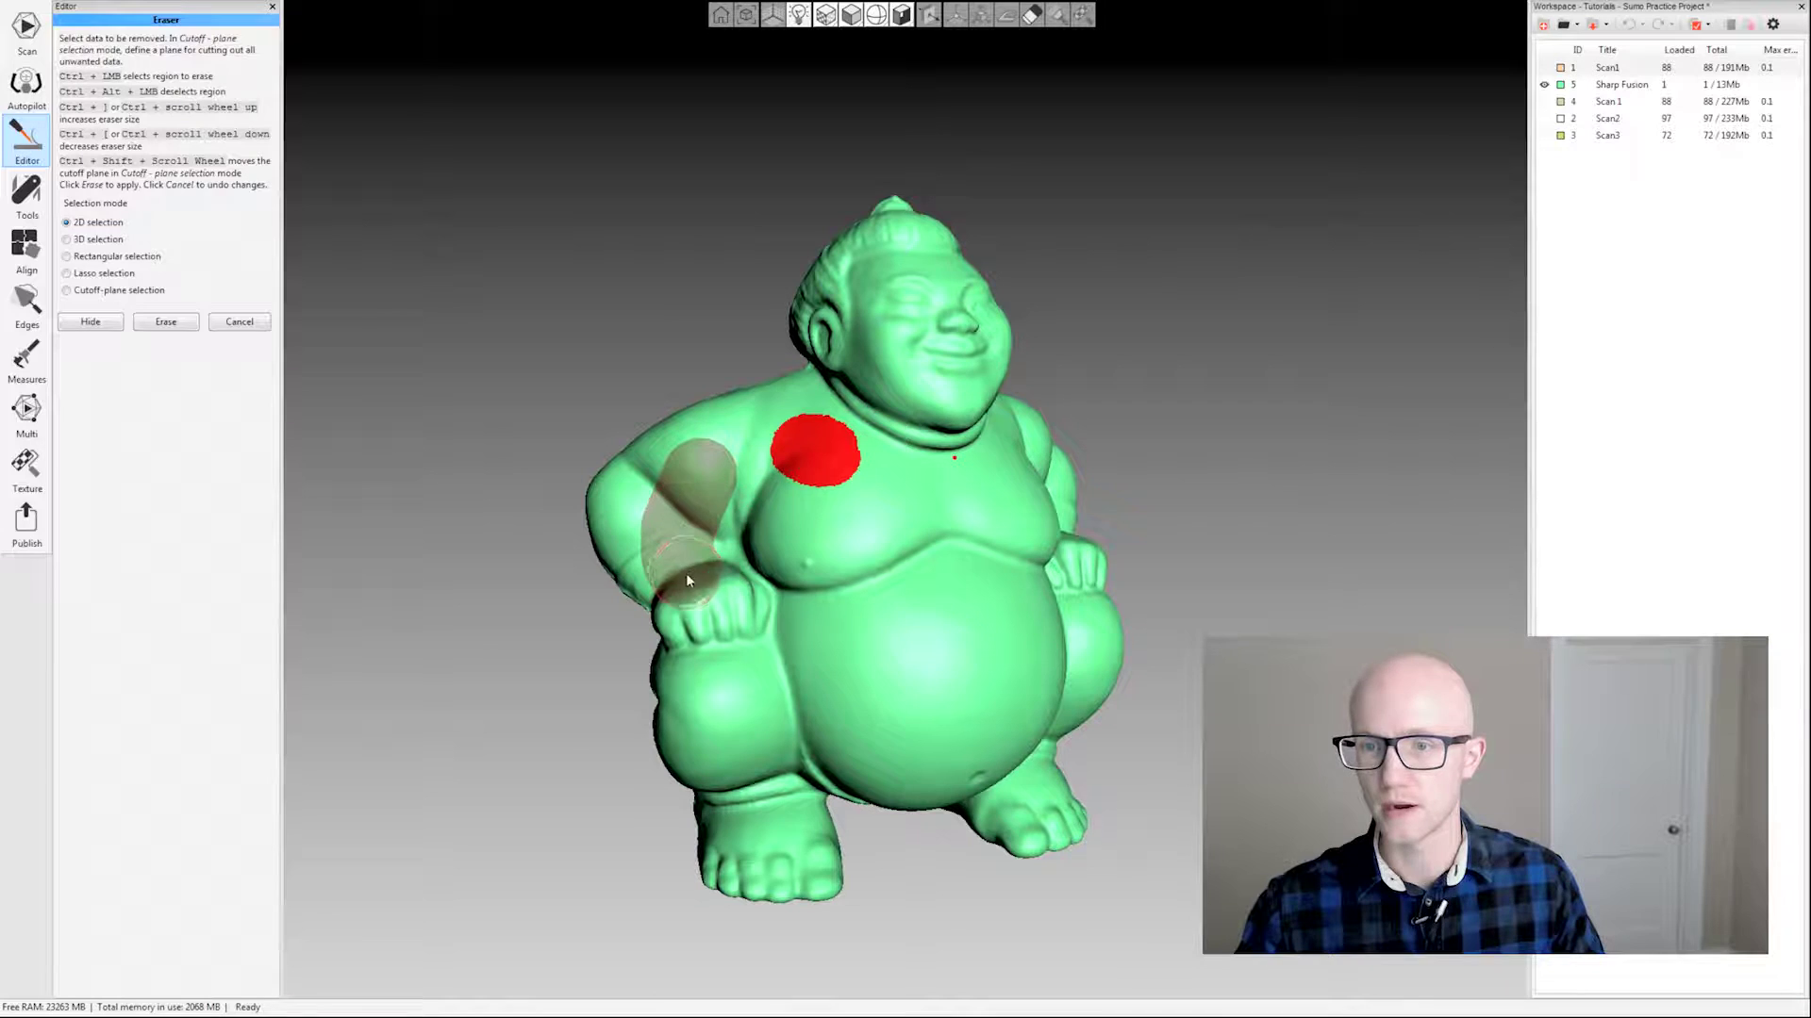
ctrl+click(714, 537)
mouse_move(714, 538)
mouse_down()
mouse_move(480, 464)
mouse_move(924, 537)
mouse_move(648, 539)
mouse_move(1406, 626)
mouse_move(1126, 600)
mouse_up()
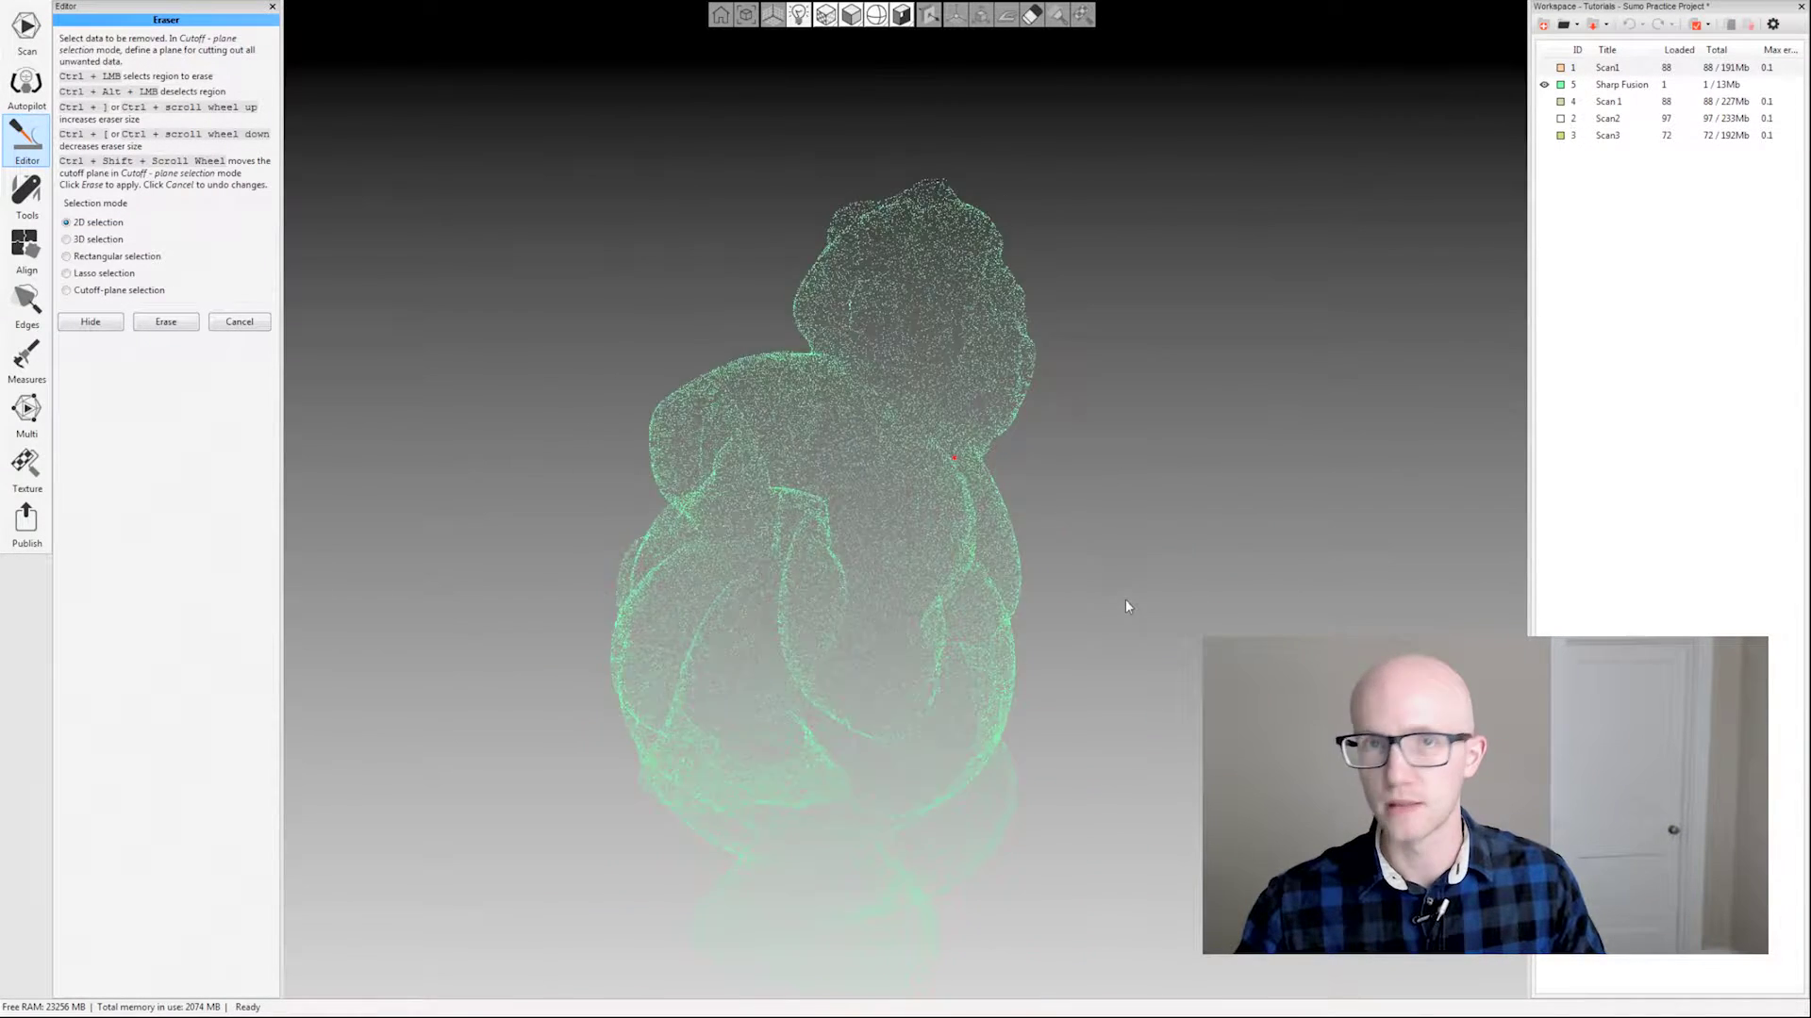
drag(1244, 568, 1151, 490)
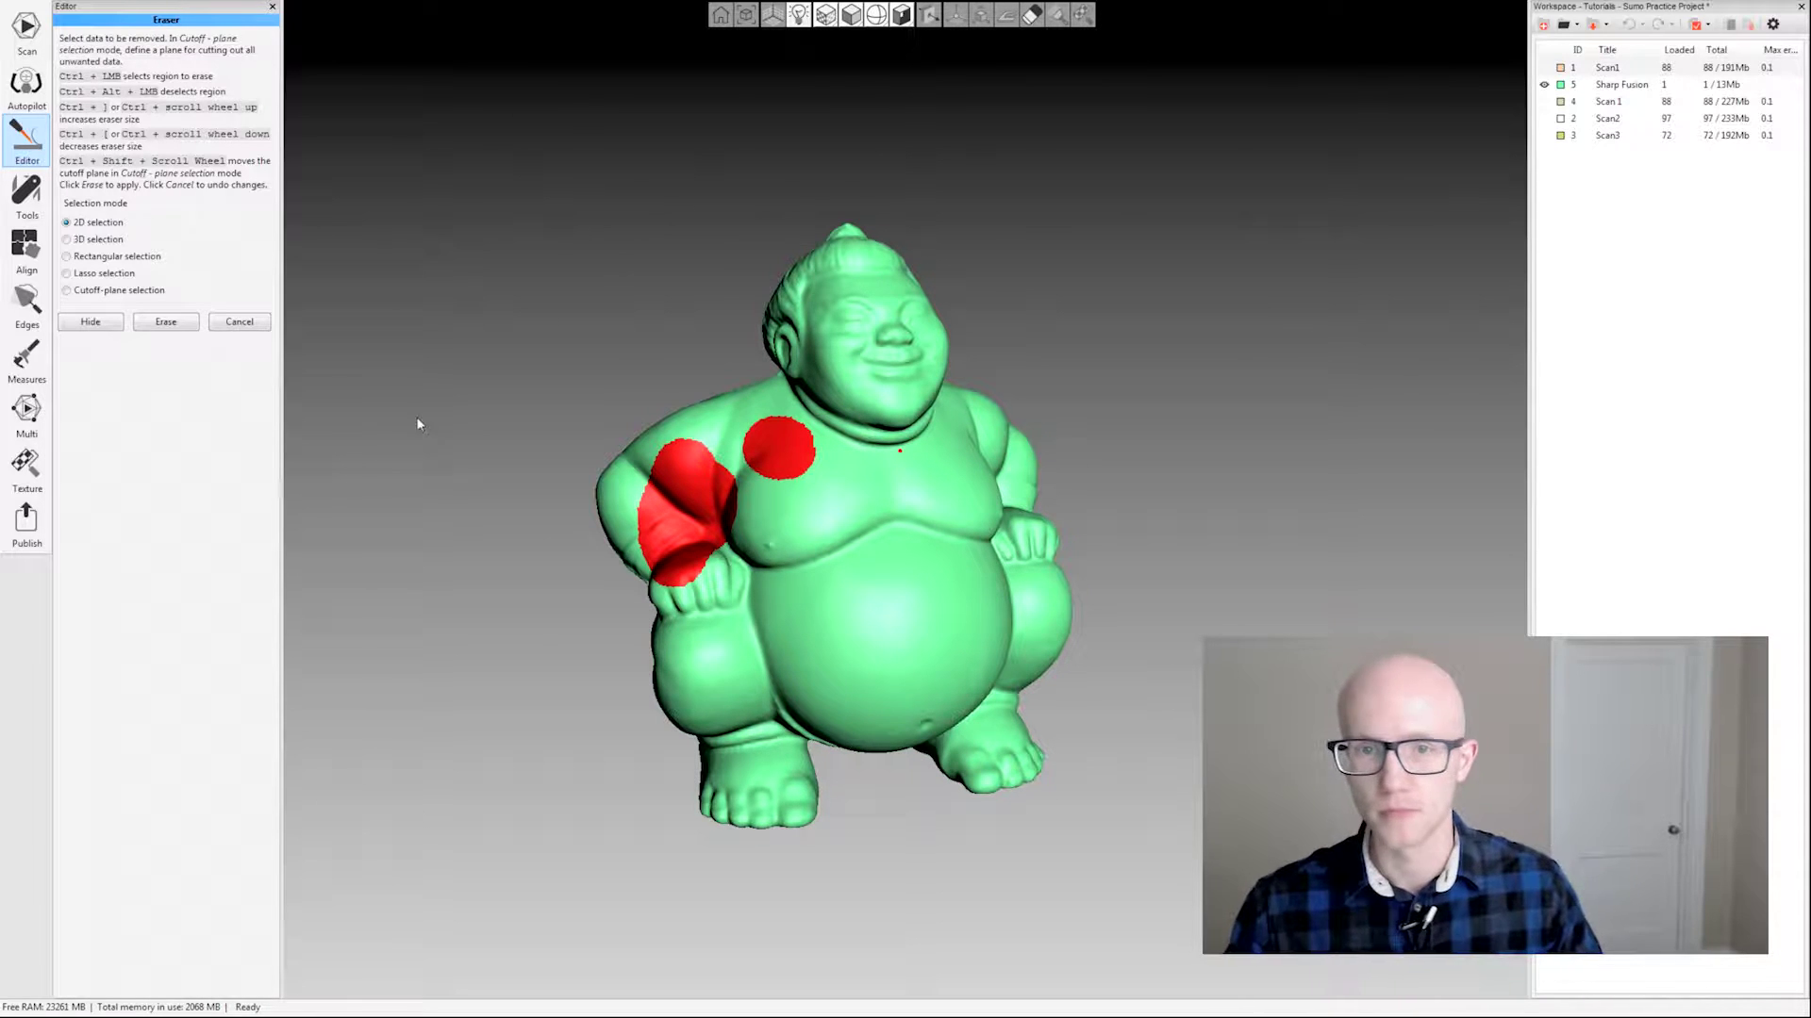
- Extend the 2D selection across the chest and hand so that it joins the two brushed areas
drag(663, 323, 711, 369)
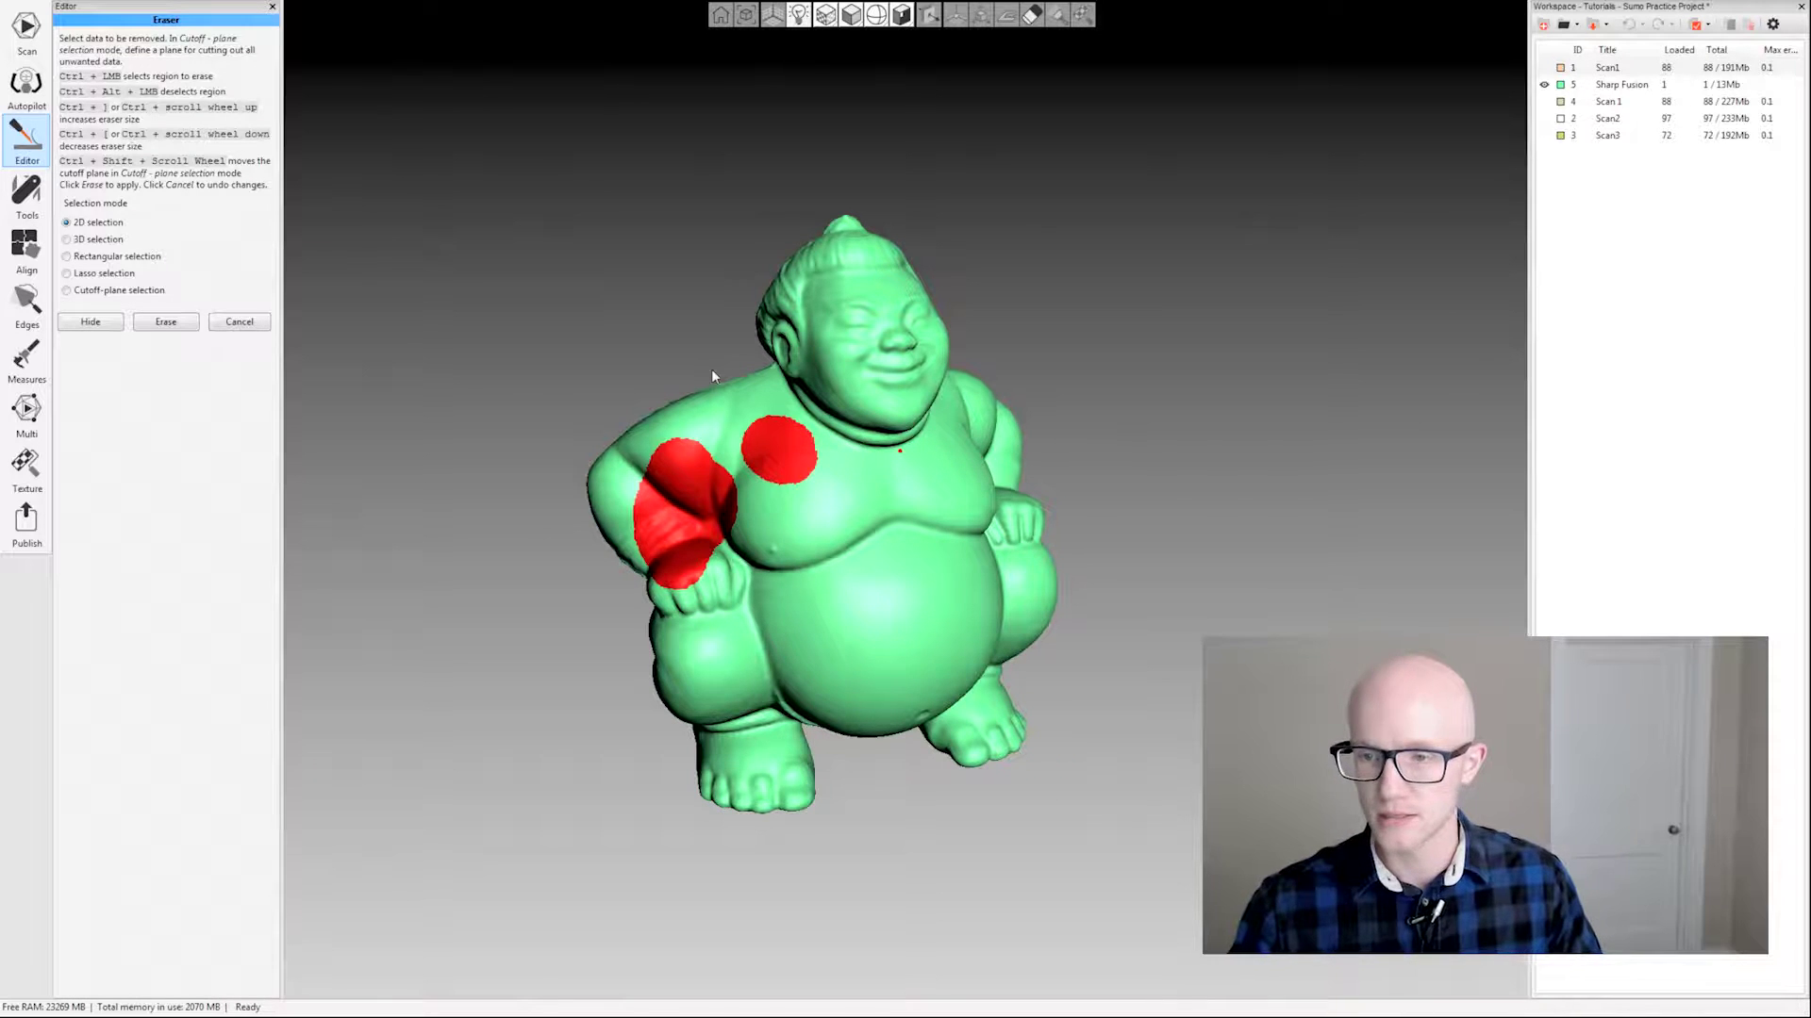
drag(711, 370, 964, 747)
drag(848, 765, 909, 938)
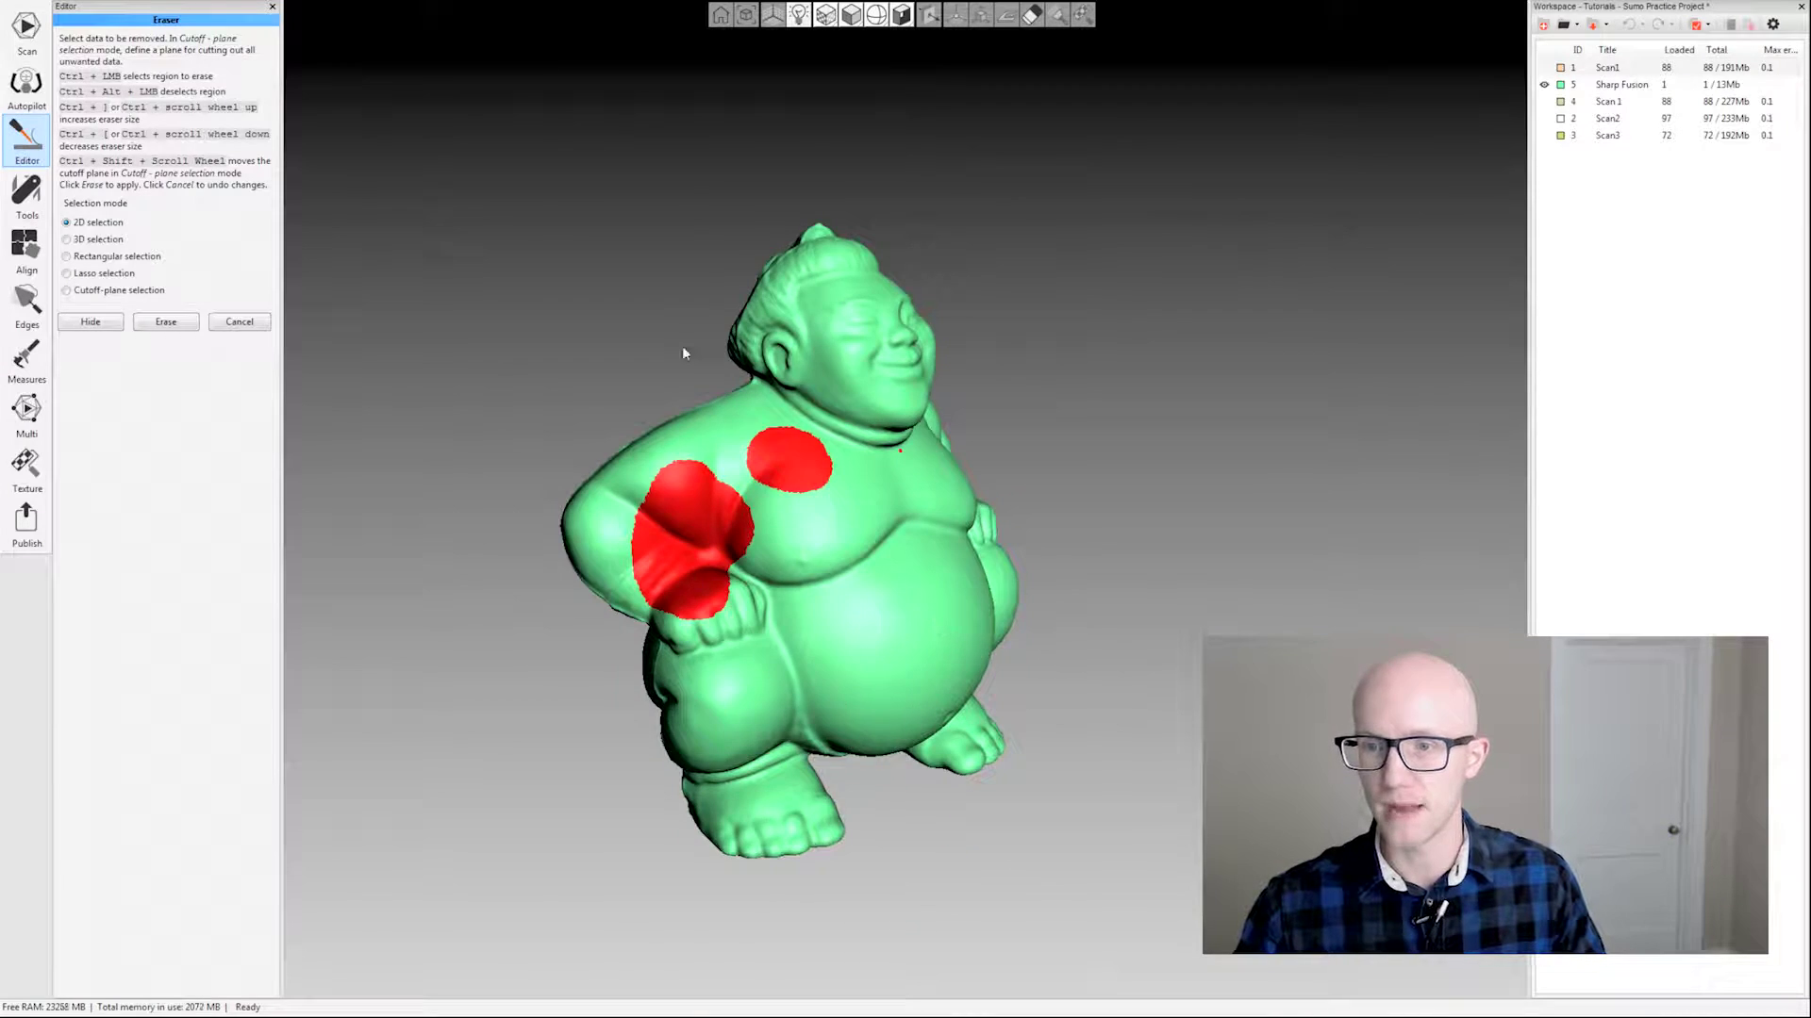
mouse_move(684, 353)
mouse_down()
mouse_move(1123, 509)
mouse_move(1006, 490)
mouse_move(1112, 505)
mouse_move(1089, 530)
mouse_up()
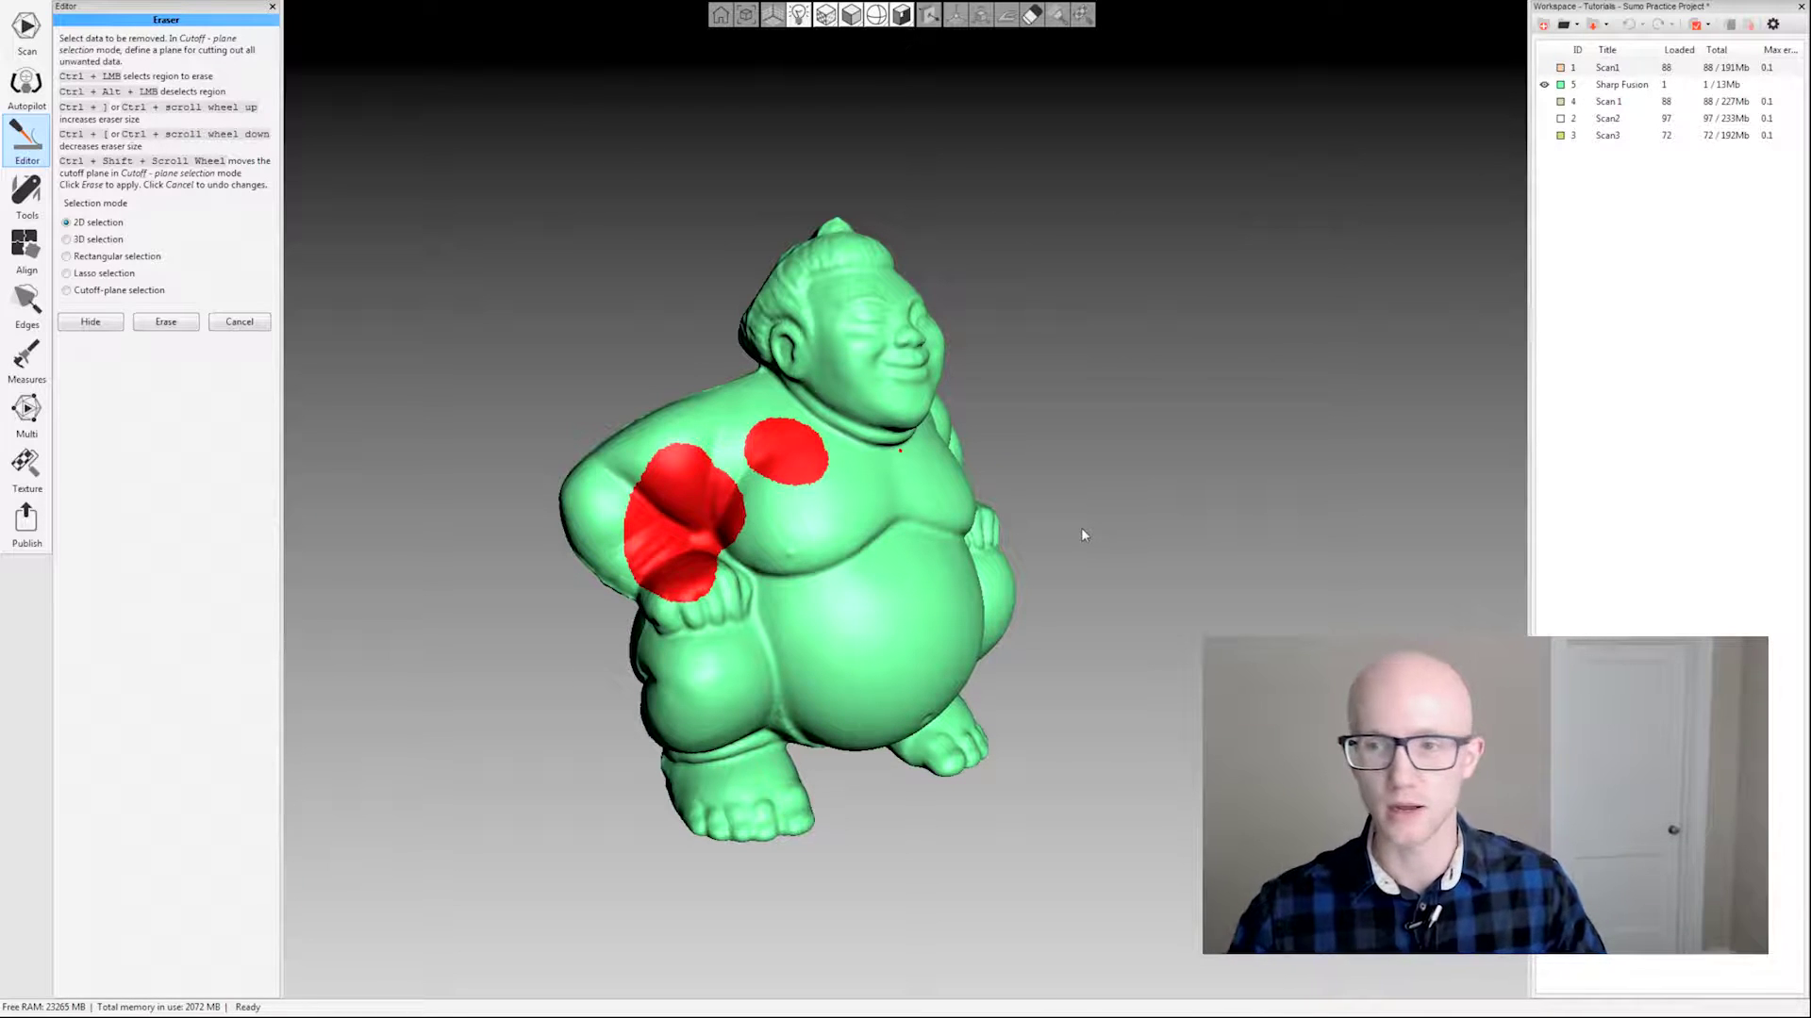
mouse_move(760, 484)
ctrl+mouse_down()
mouse_move(742, 456)
mouse_move(762, 564)
mouse_move(787, 460)
ctrl+mouse_up()
mouse_move(709, 539)
ctrl+mouse_down()
mouse_move(1107, 416)
mouse_move(1100, 513)
mouse_move(1235, 614)
mouse_move(1063, 635)
mouse_move(1023, 617)
mouse_move(1117, 609)
mouse_move(778, 488)
ctrl+mouse_up()
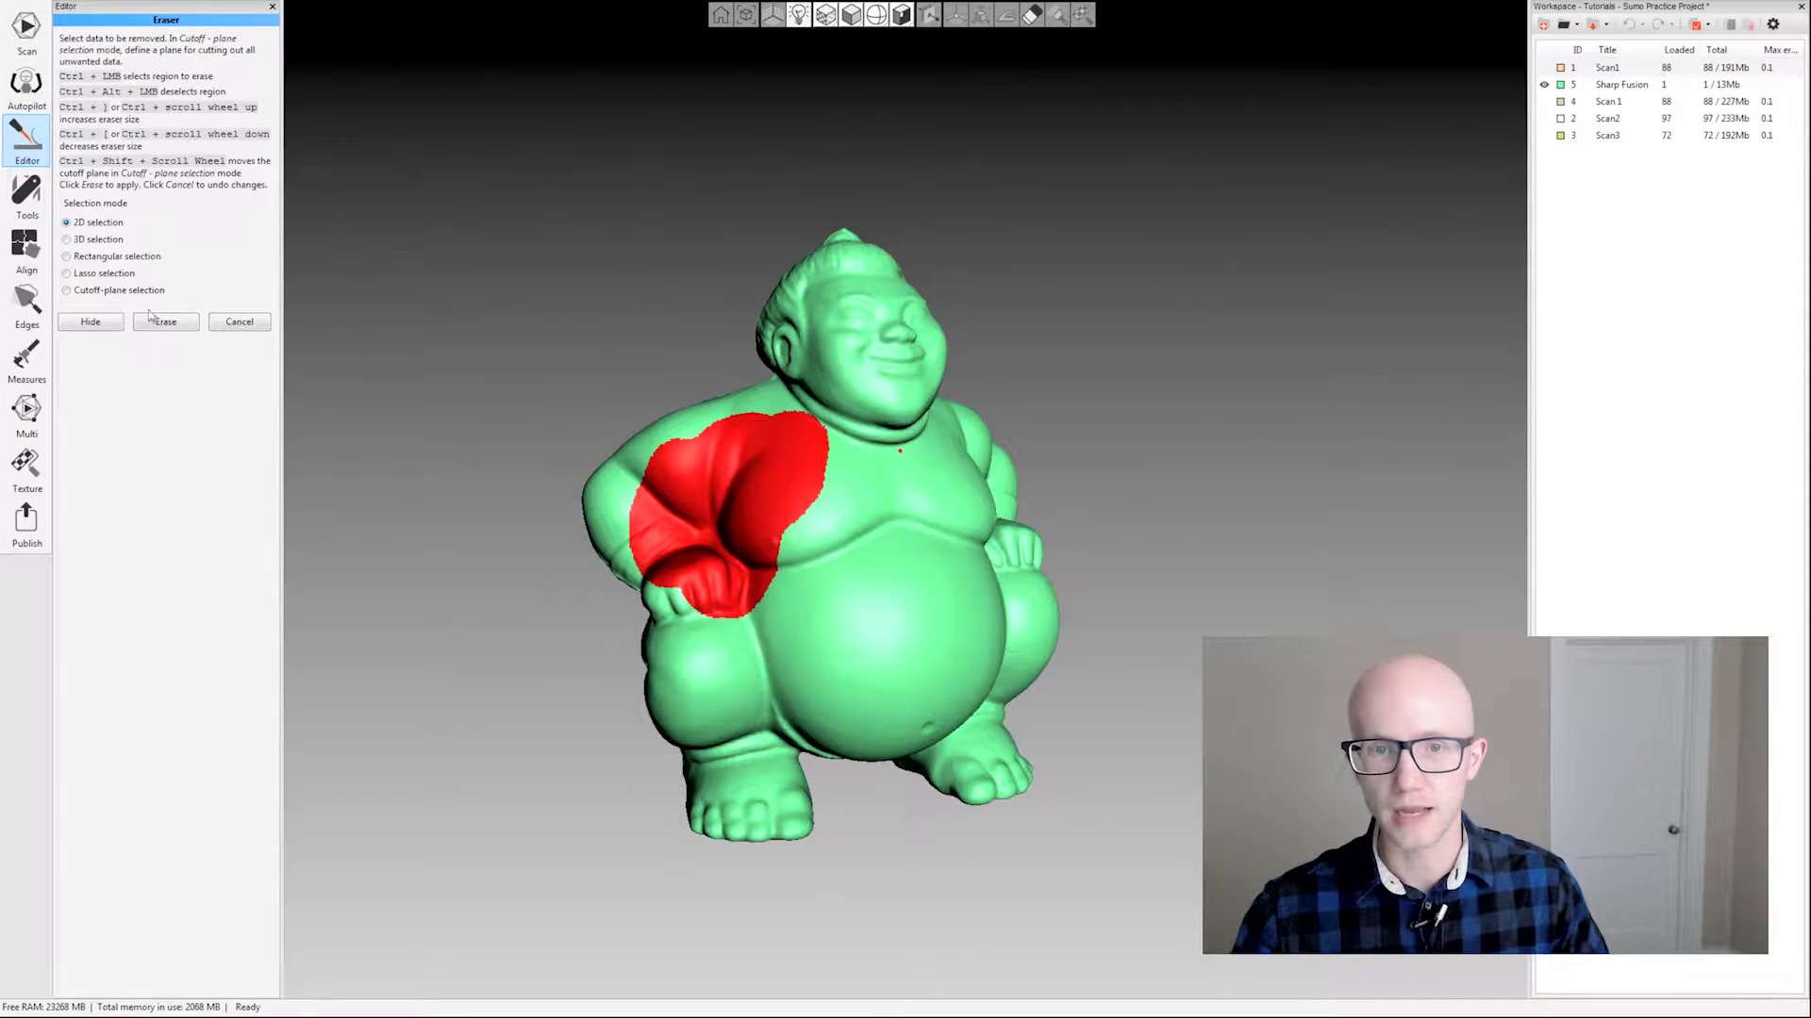
drag(421, 340, 490, 377)
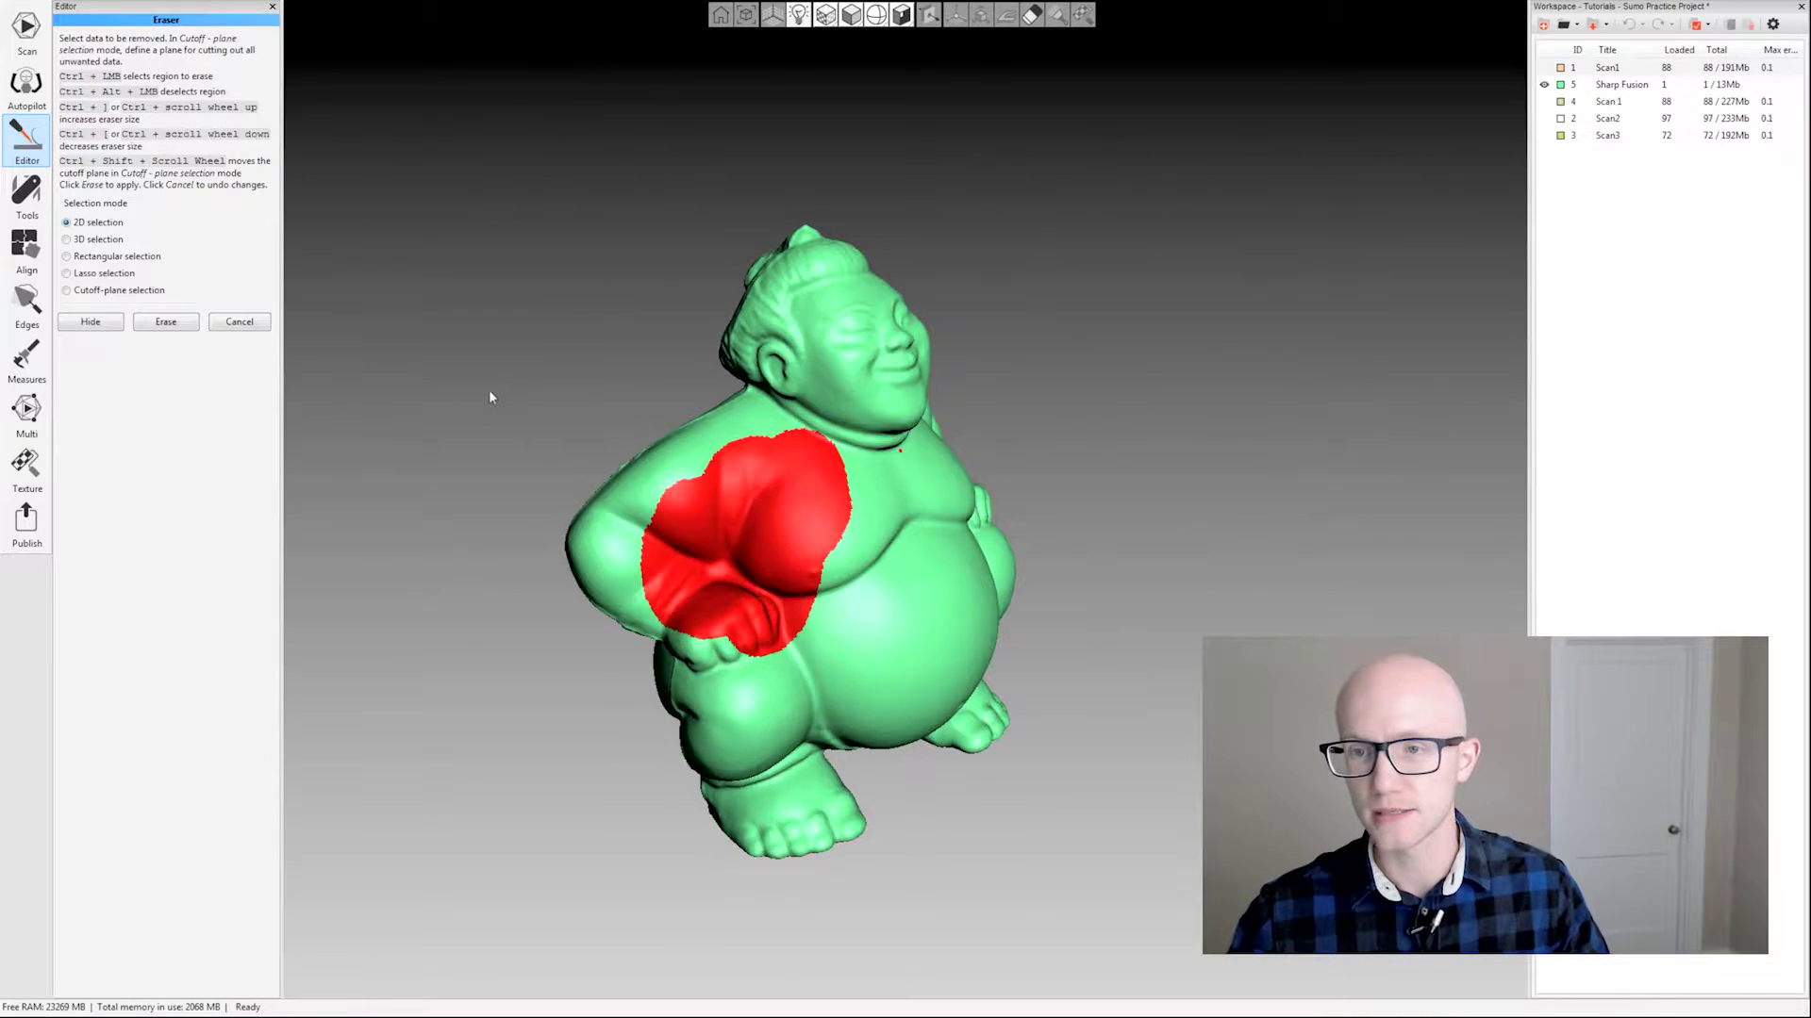
- Hide the selected chest and arm region and inspect the model from several angles
click(90, 323)
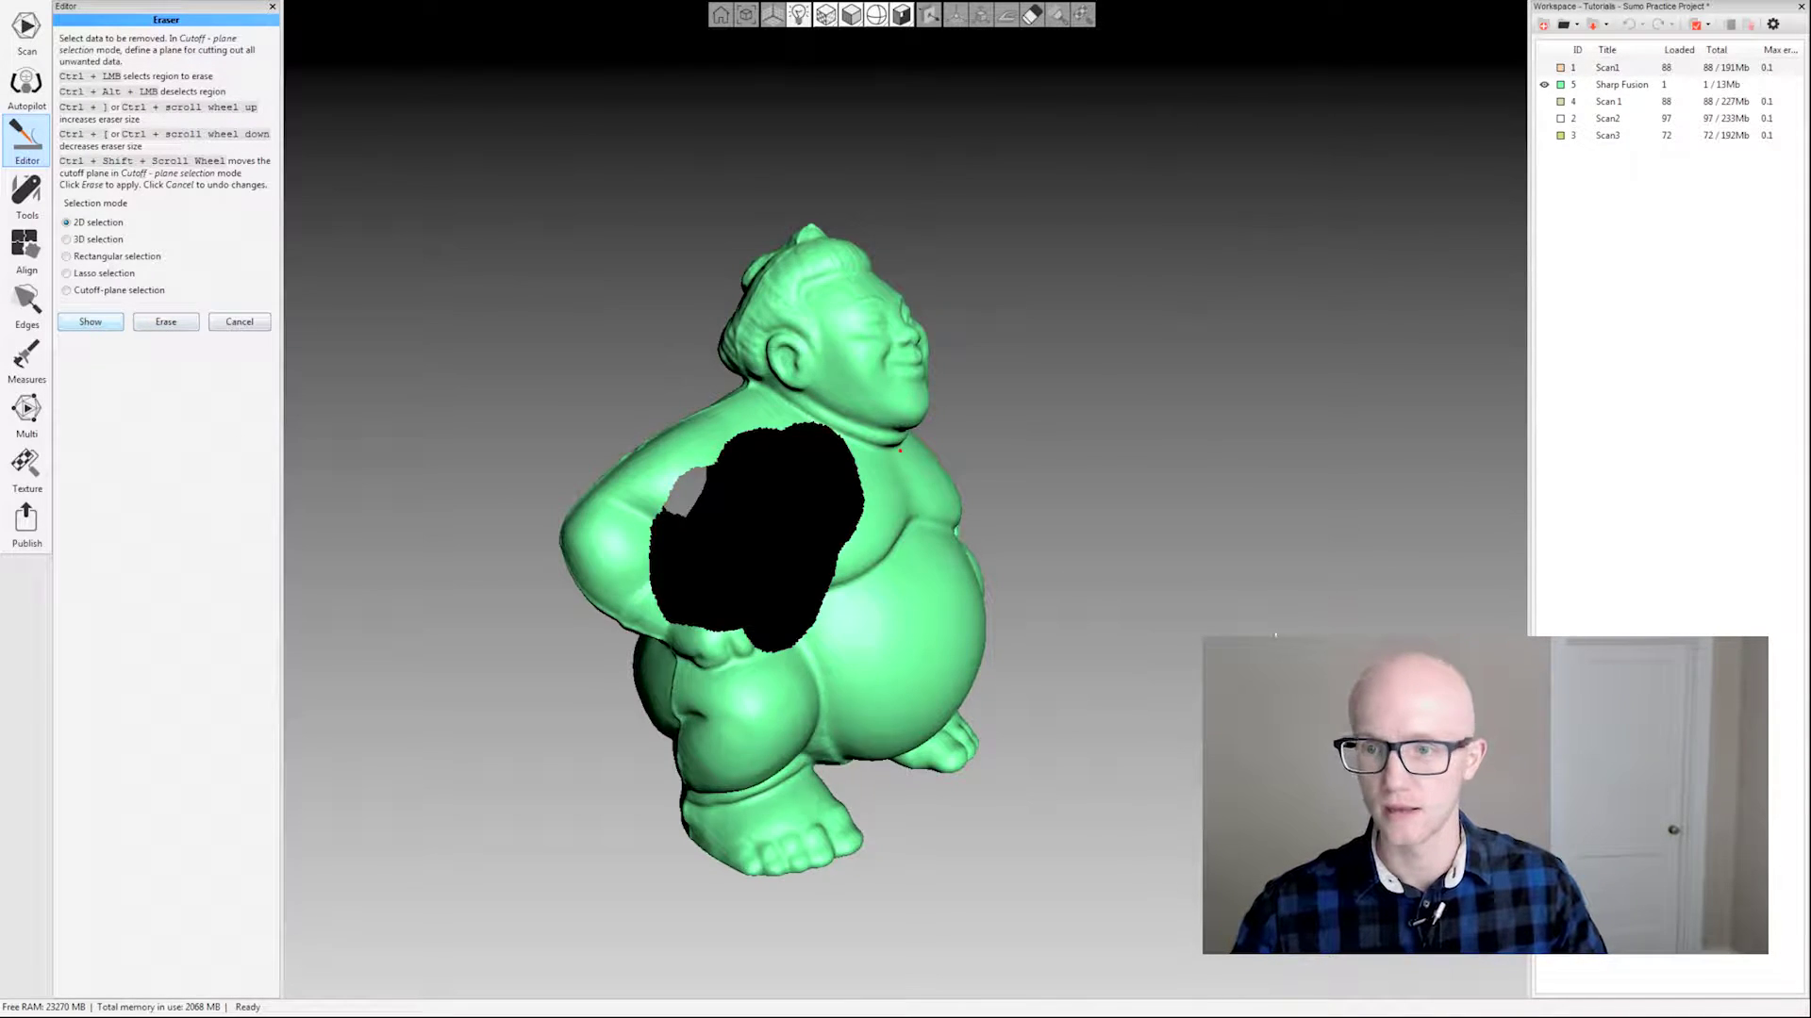
drag(1275, 635, 1162, 536)
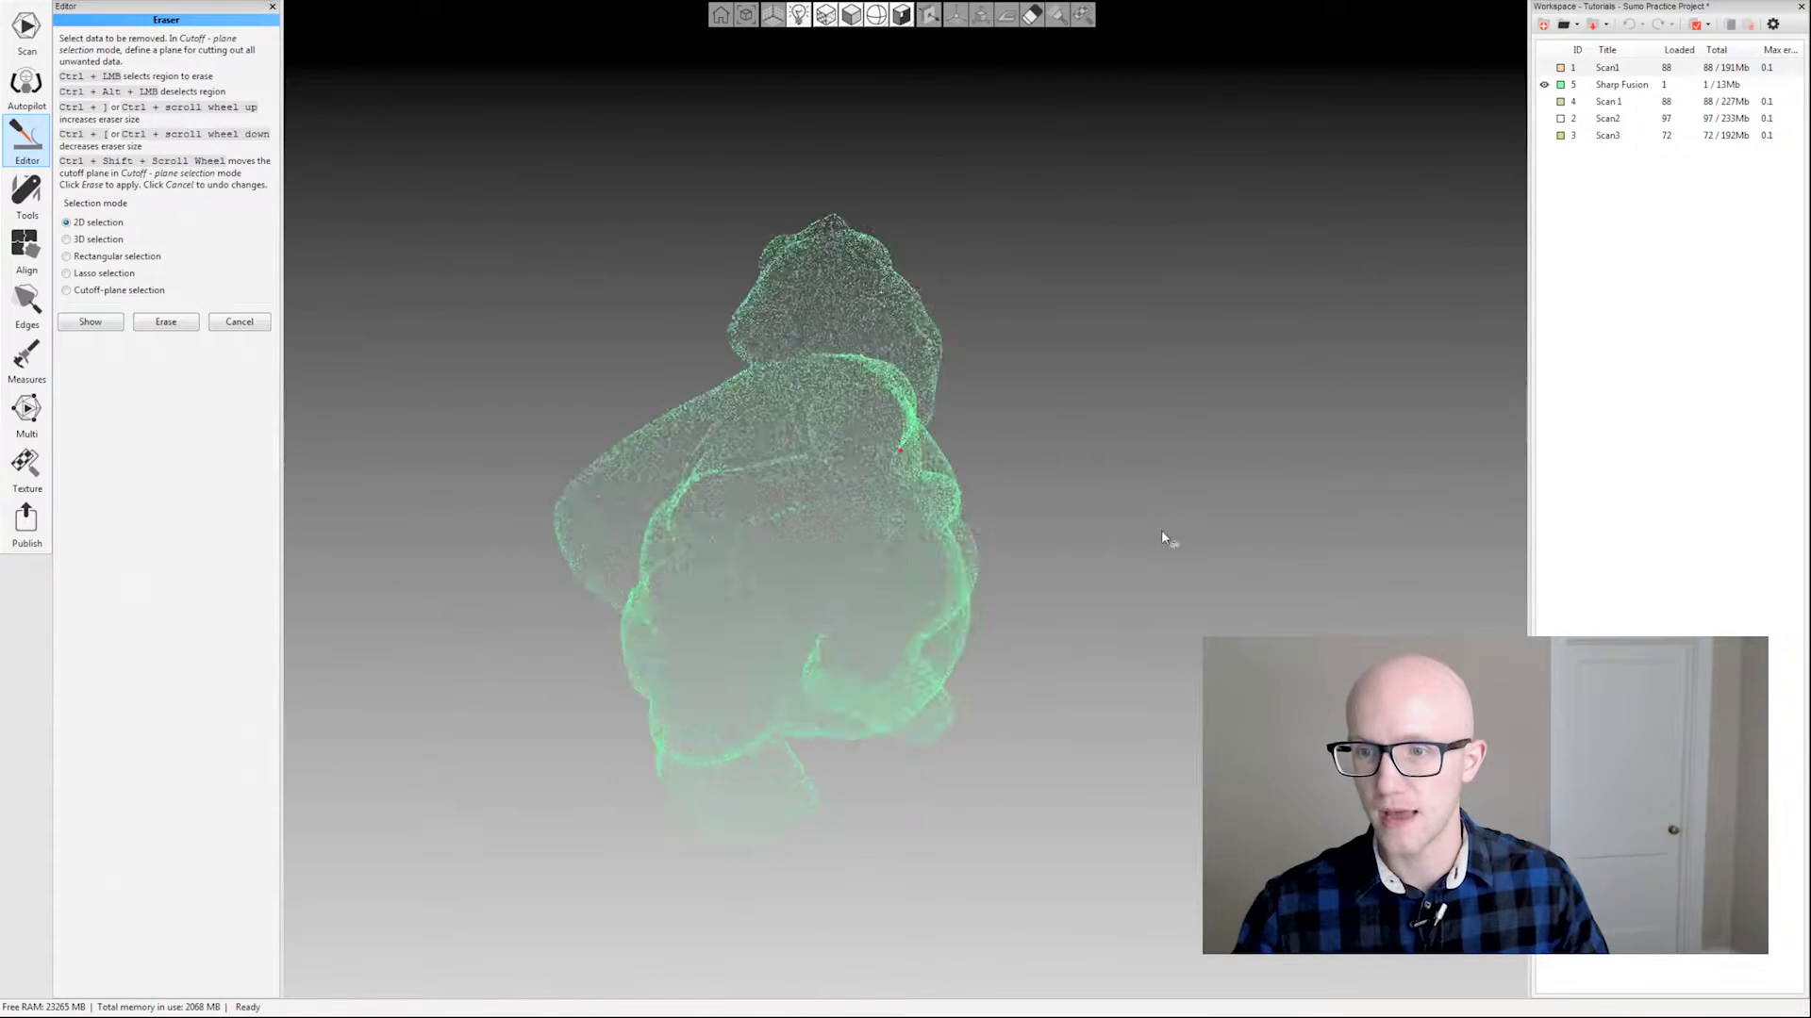
drag(968, 506, 1120, 529)
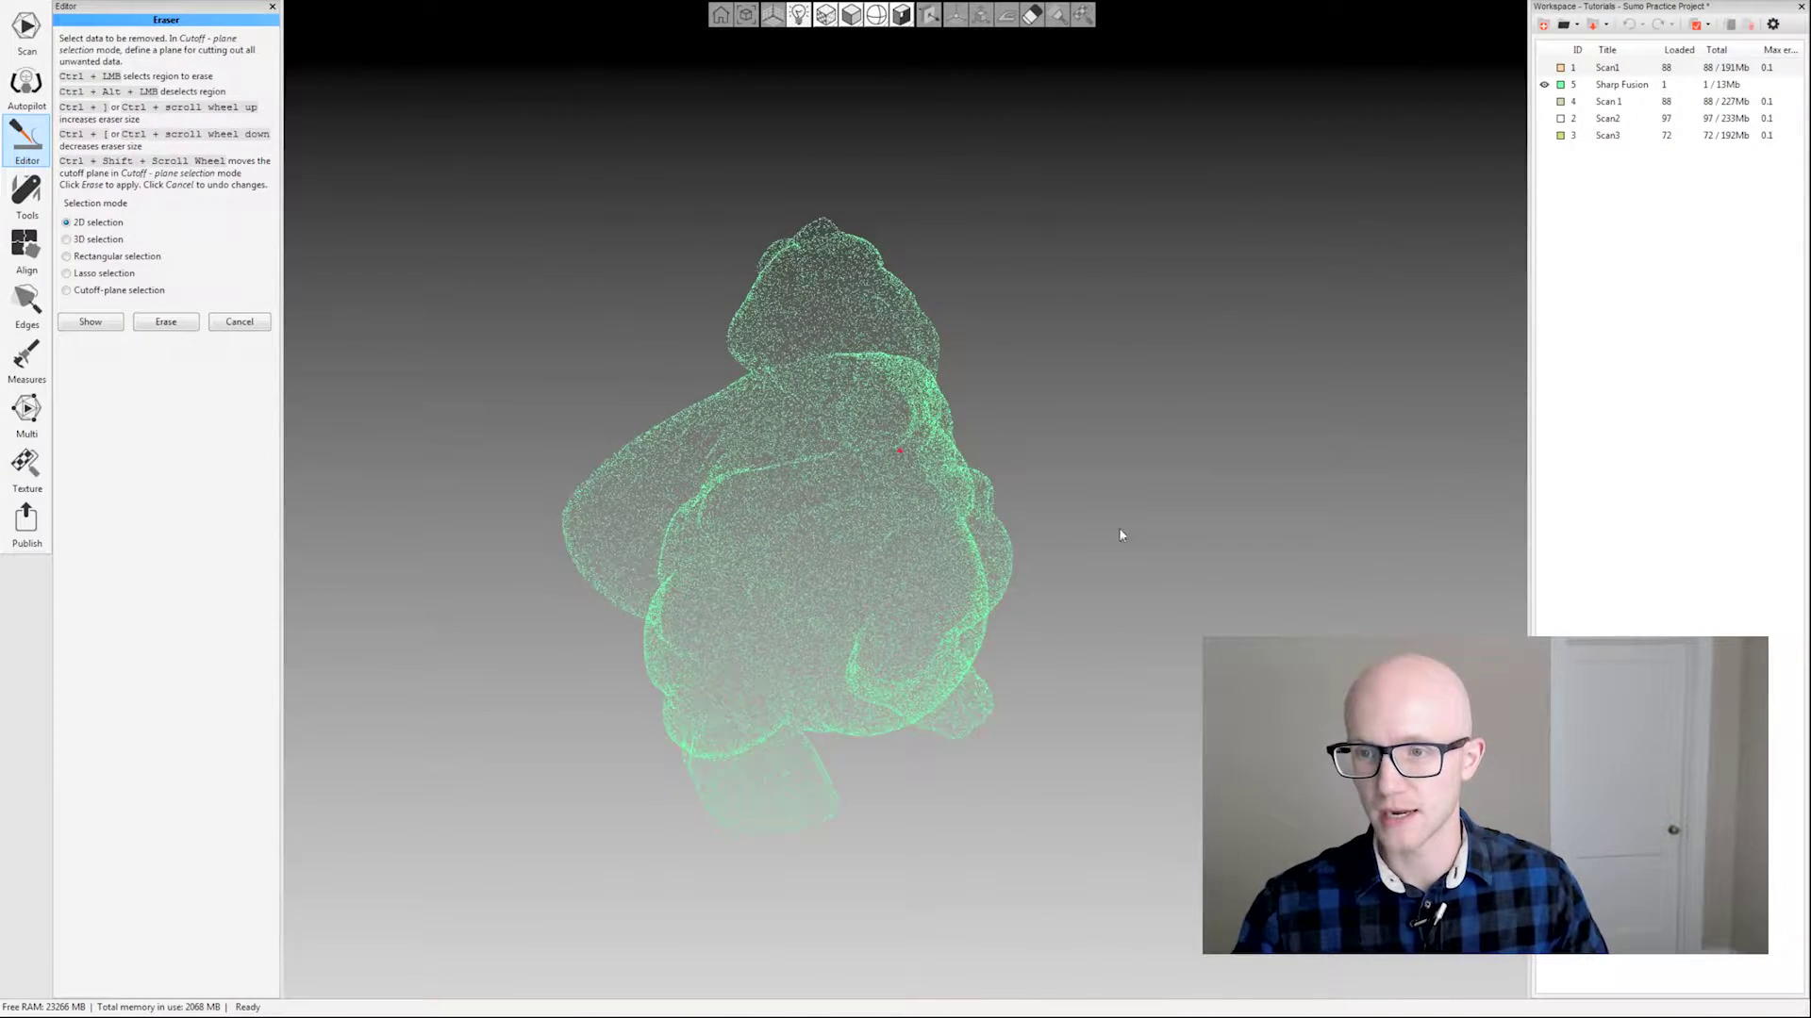
- Brush a strip along the chest edge of the hidden region, down to the thigh, and erase it
drag(562, 392, 1277, 598)
mouse_move(834, 464)
ctrl+mouse_down()
mouse_move(786, 620)
mouse_move(872, 583)
ctrl+mouse_up()
drag(411, 332, 464, 369)
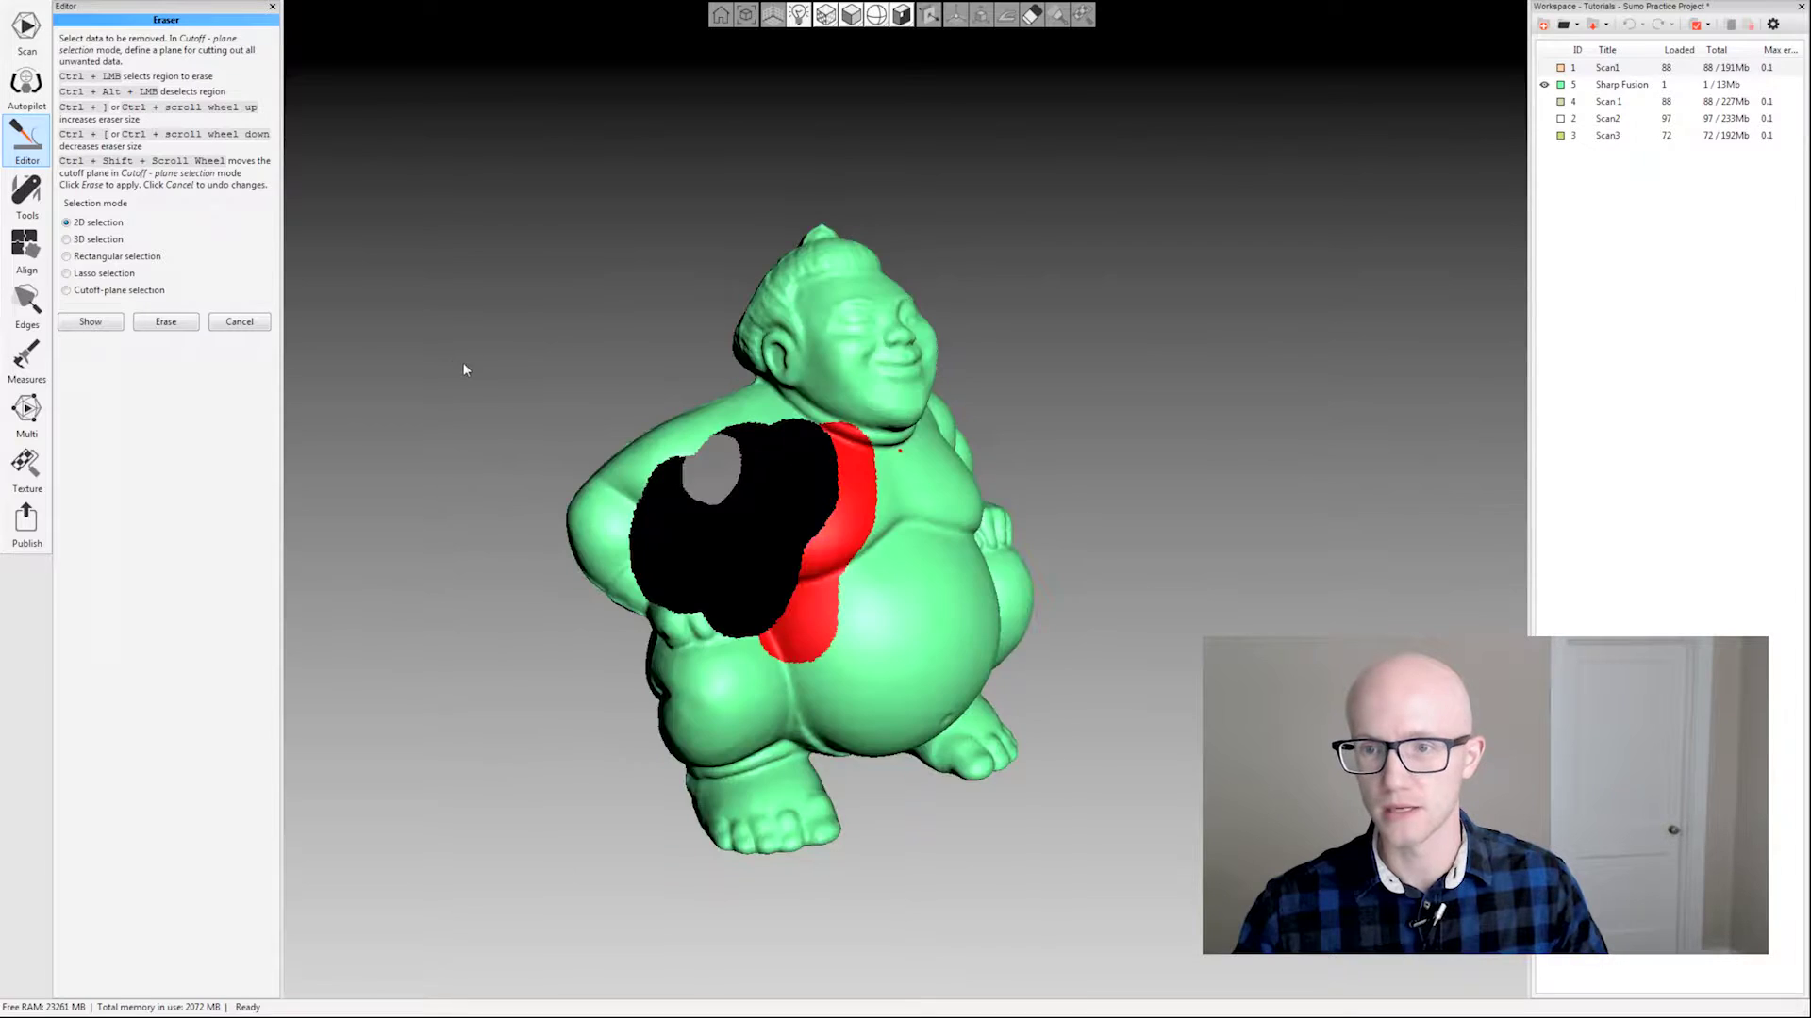
click(166, 321)
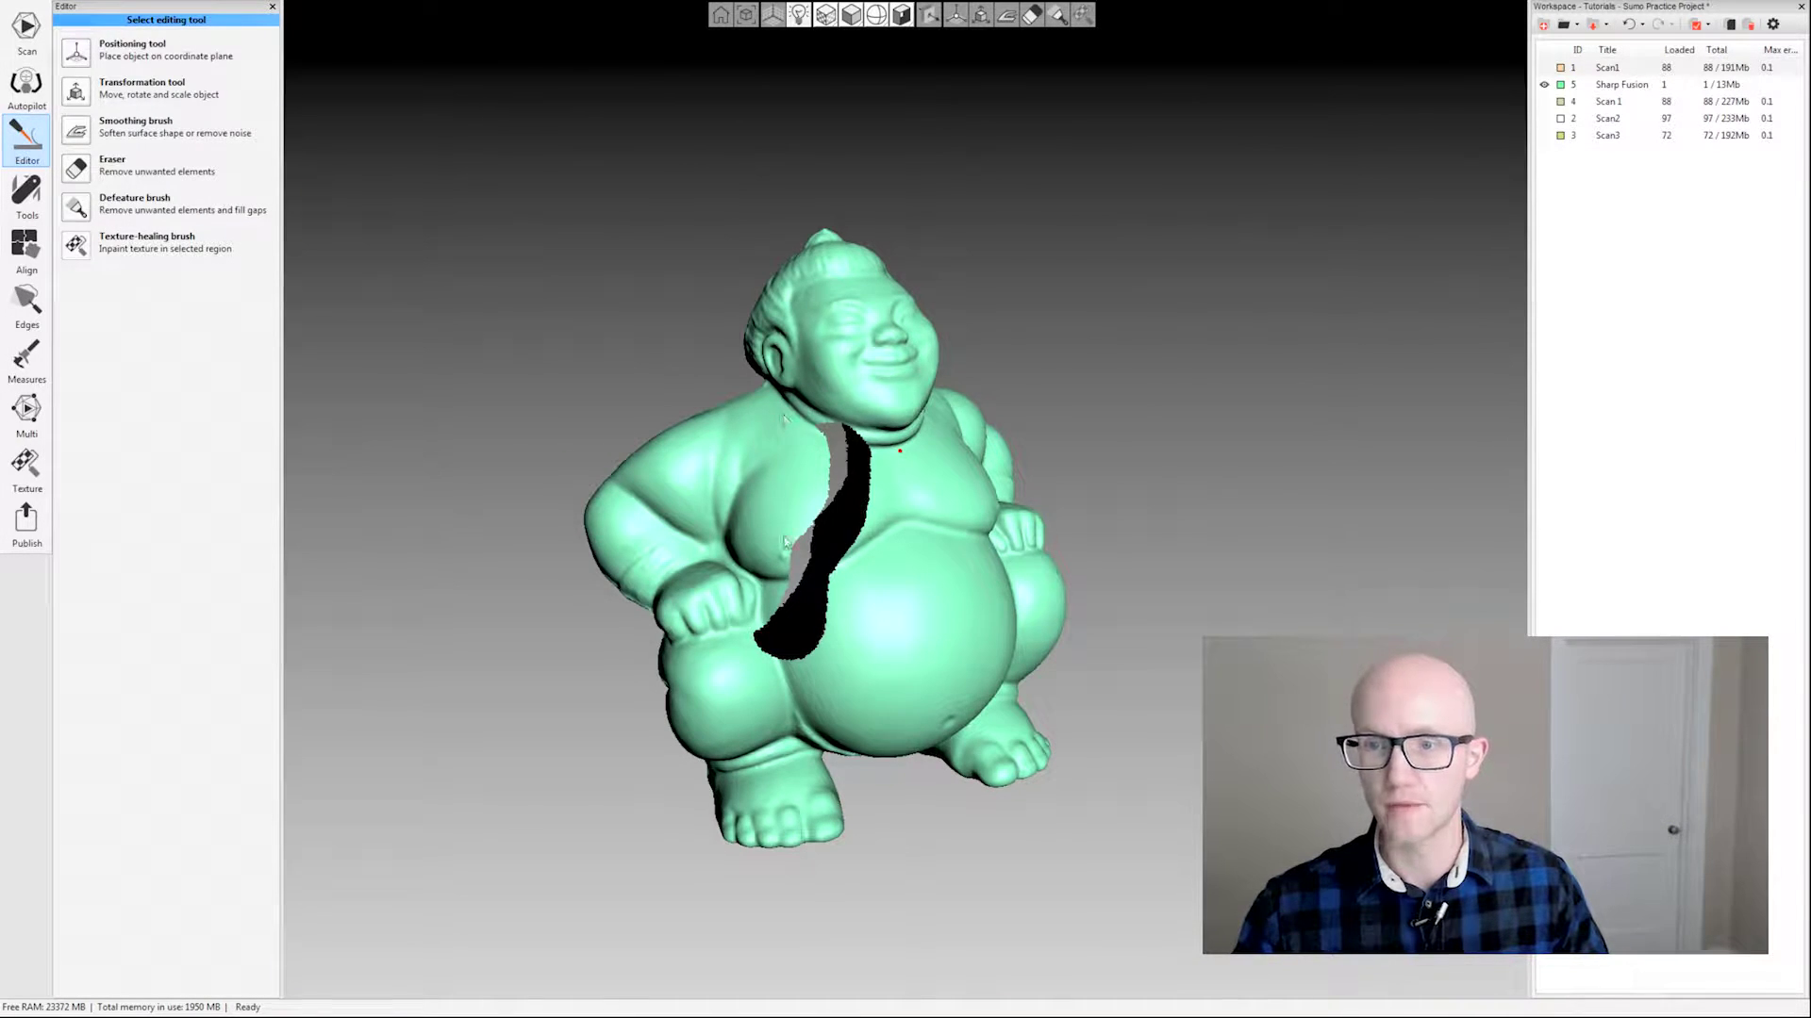
- Inspect the gap across the chest and undo the strip erasure
drag(716, 559, 811, 618)
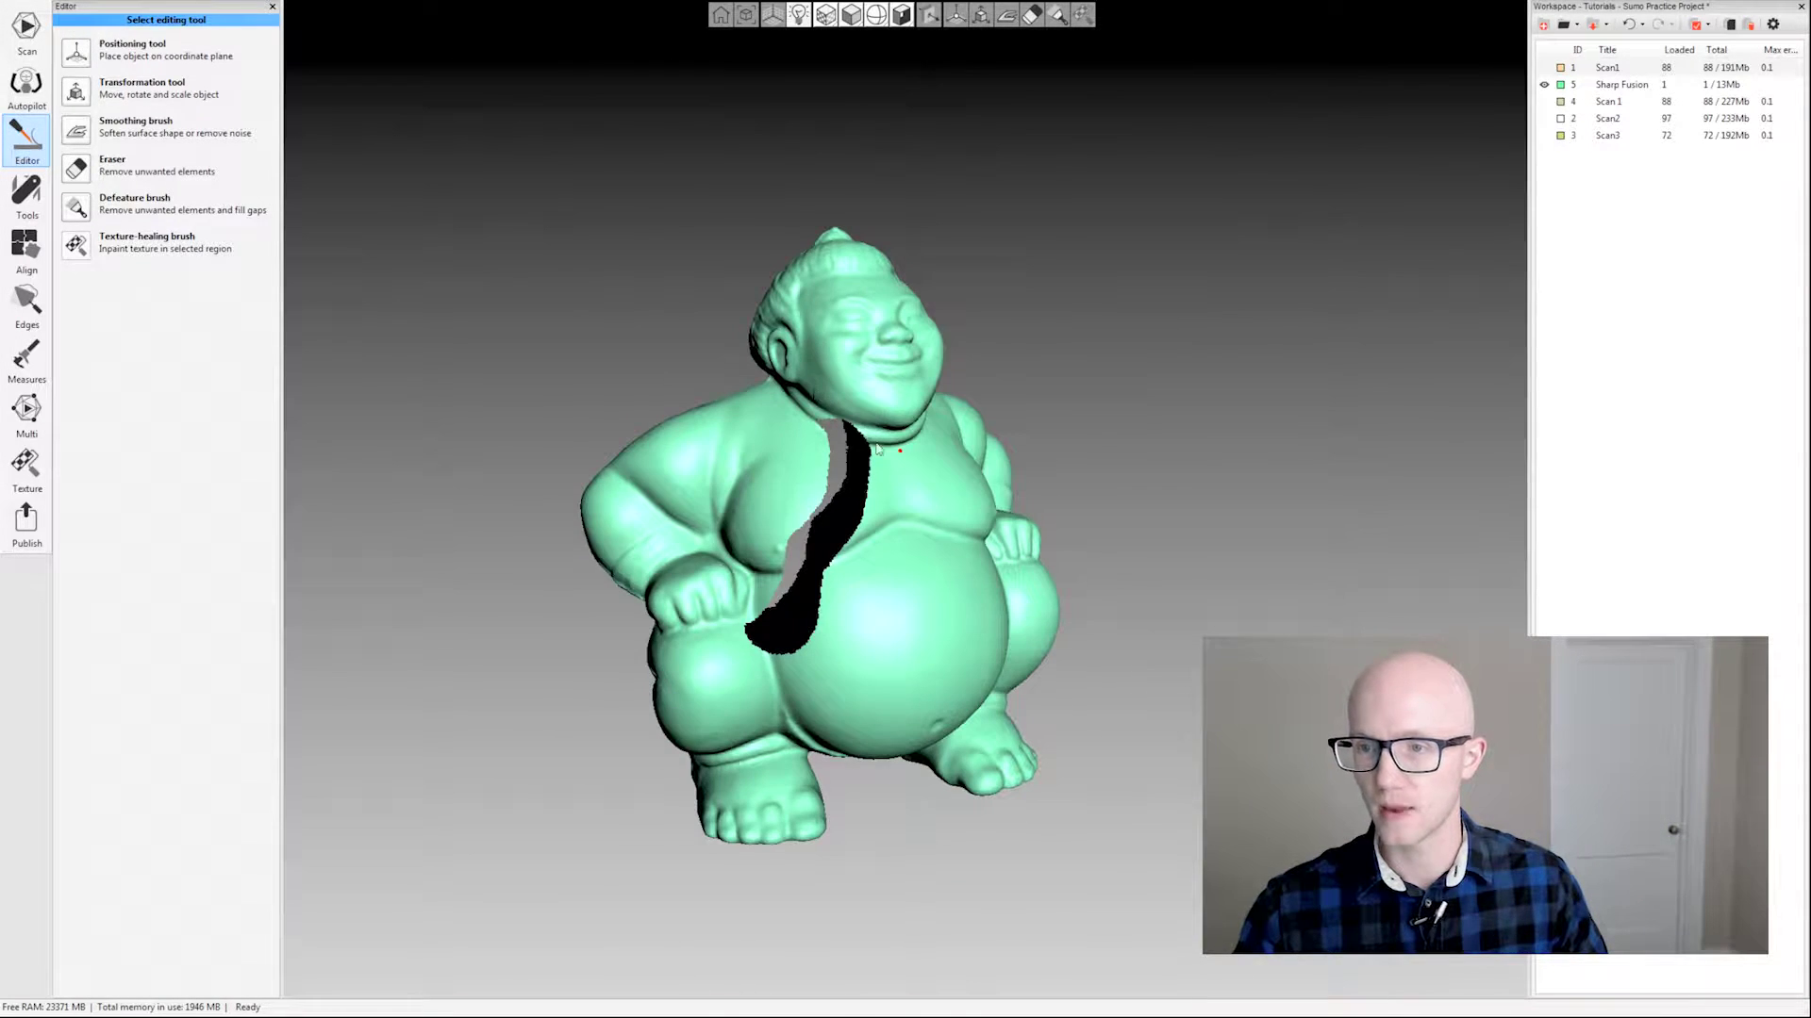
drag(756, 593, 836, 412)
drag(848, 698, 832, 435)
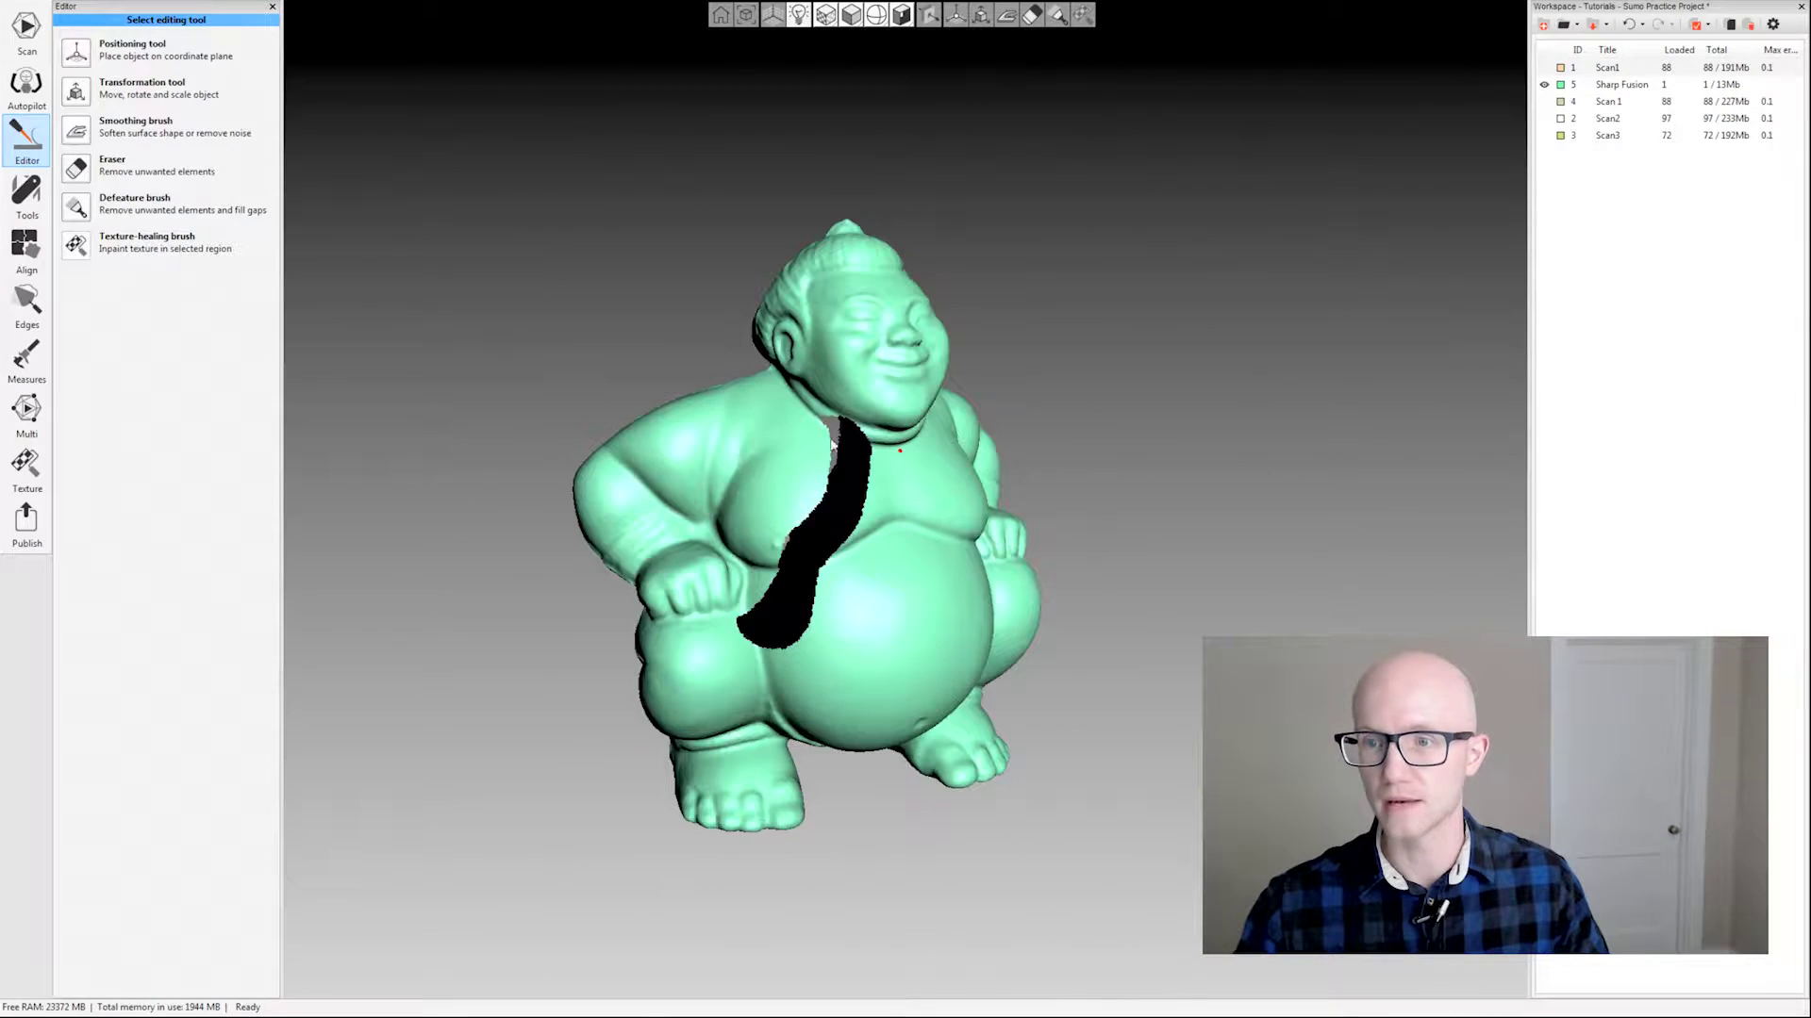
drag(707, 608, 844, 405)
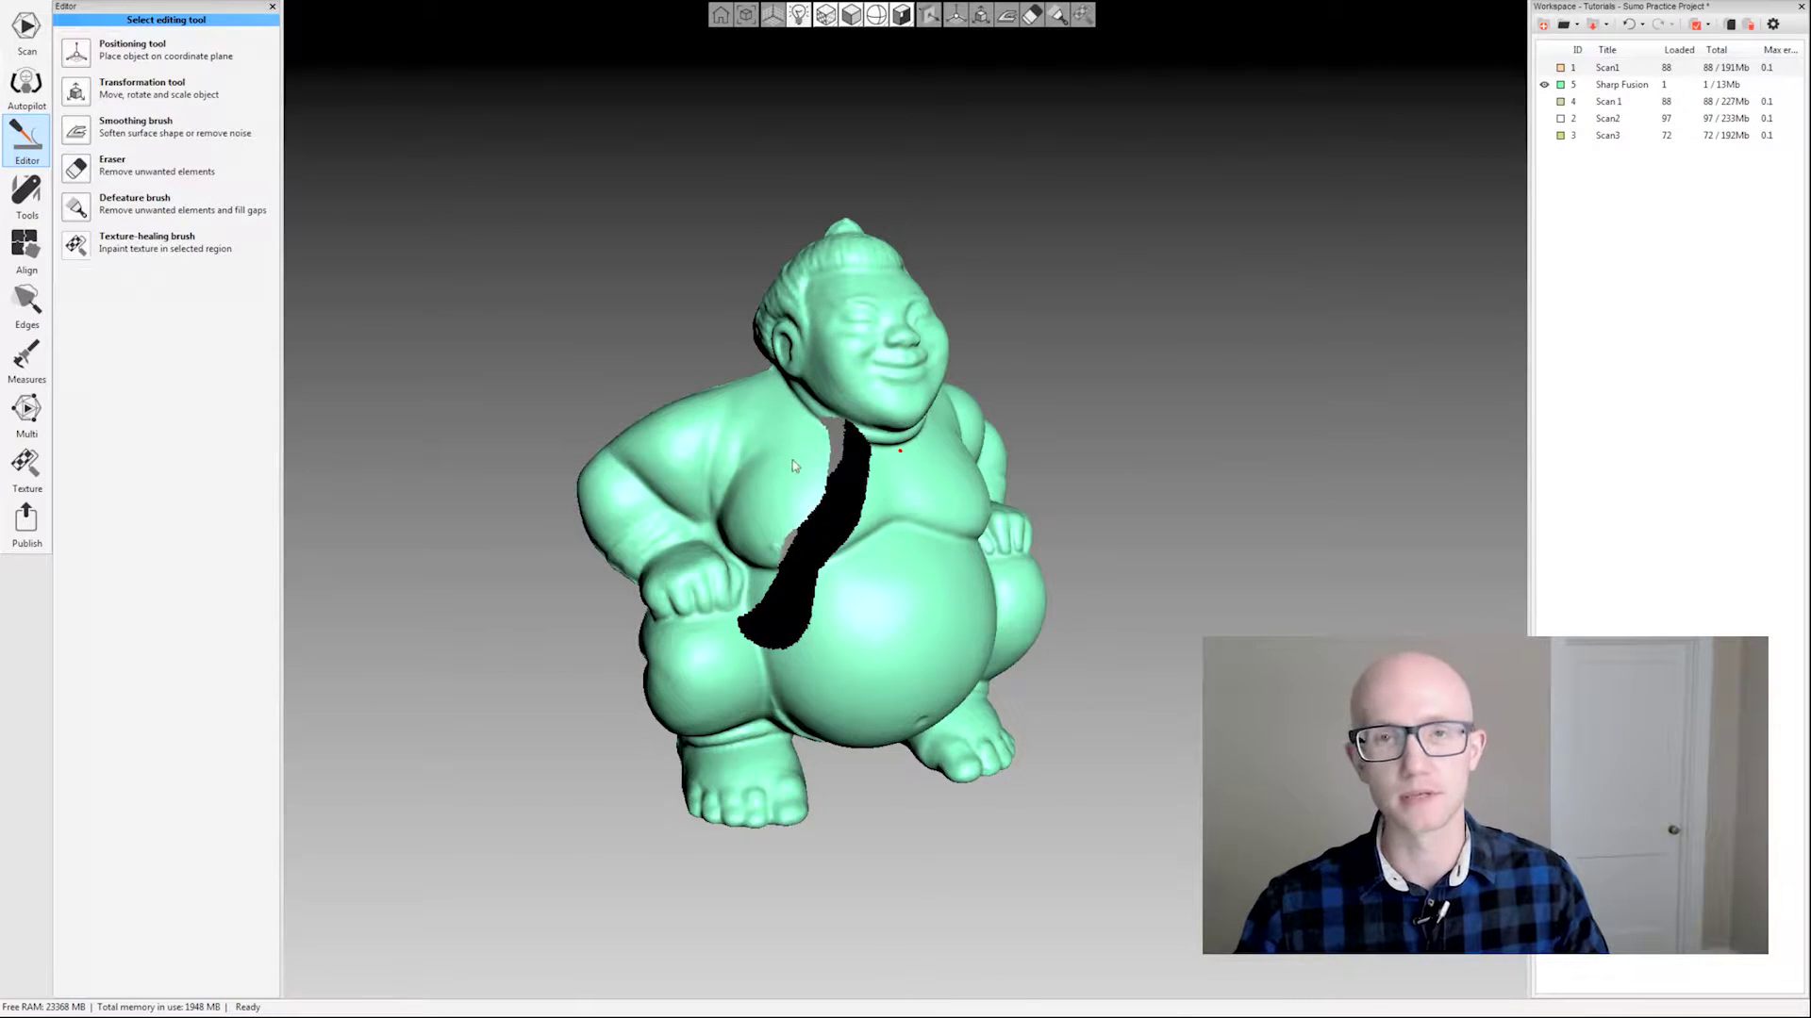
drag(797, 466, 797, 547)
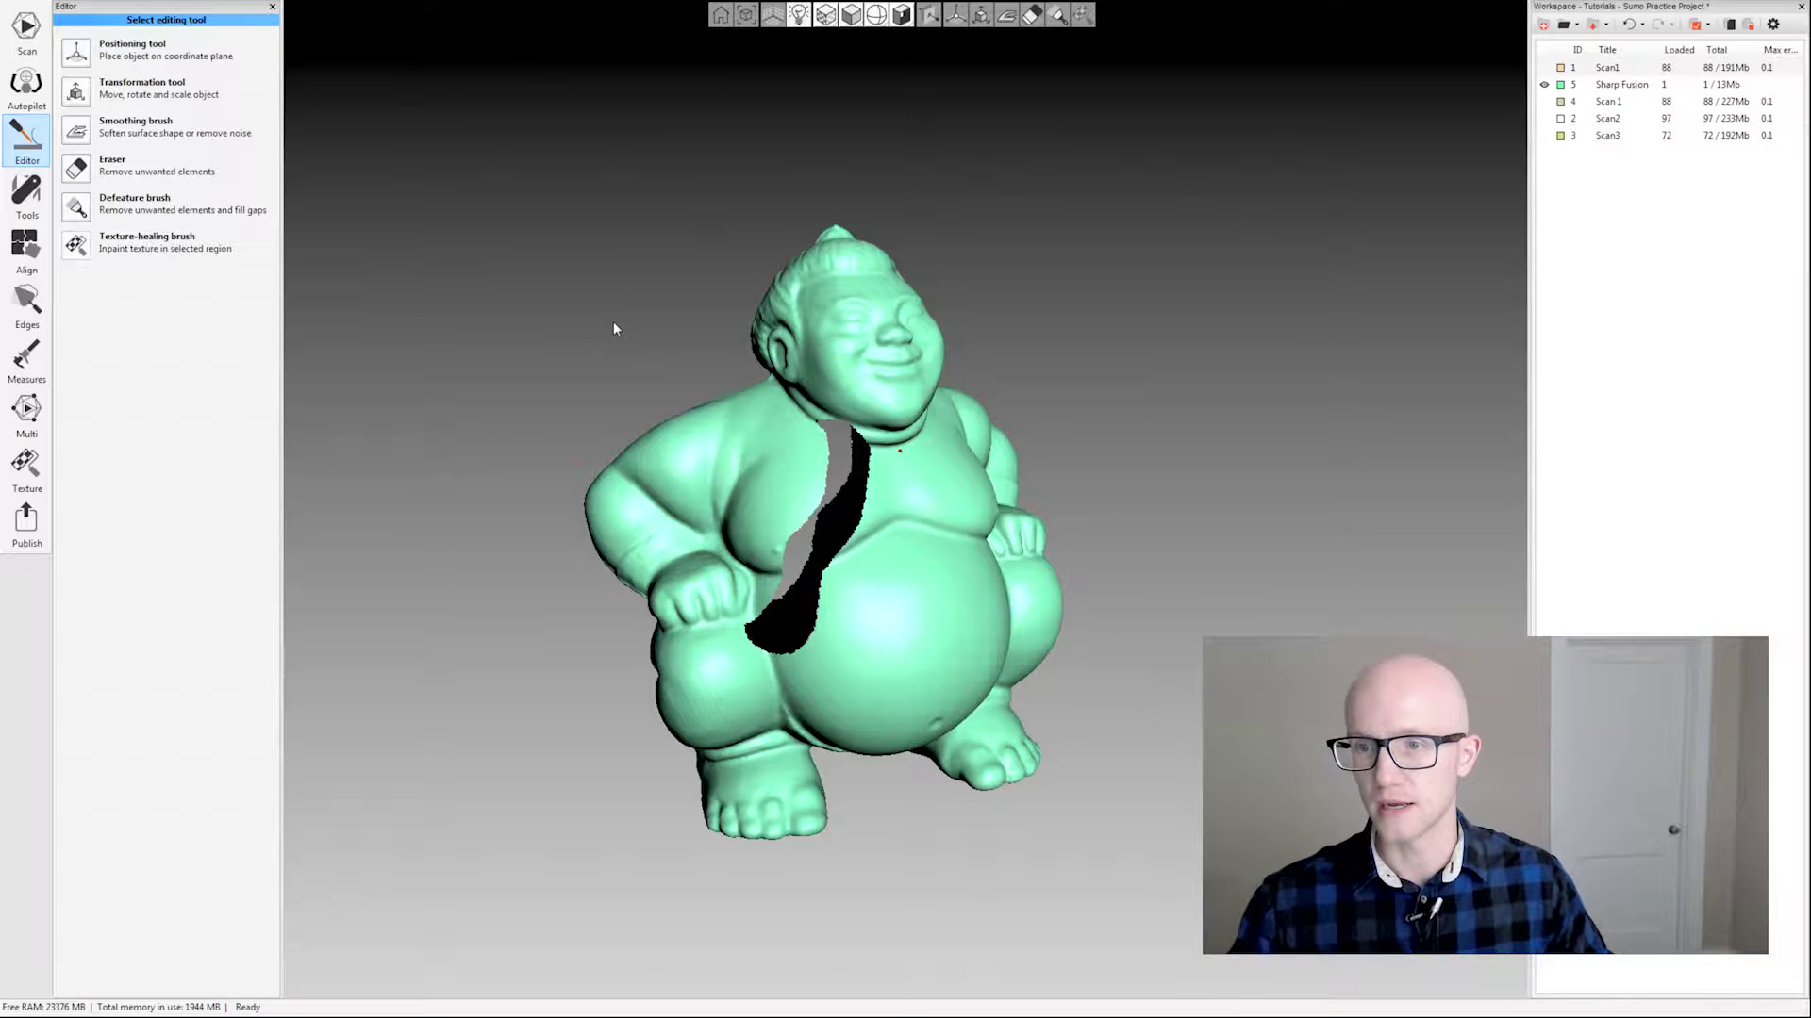
key(ctrl+z)
drag(604, 320, 598, 319)
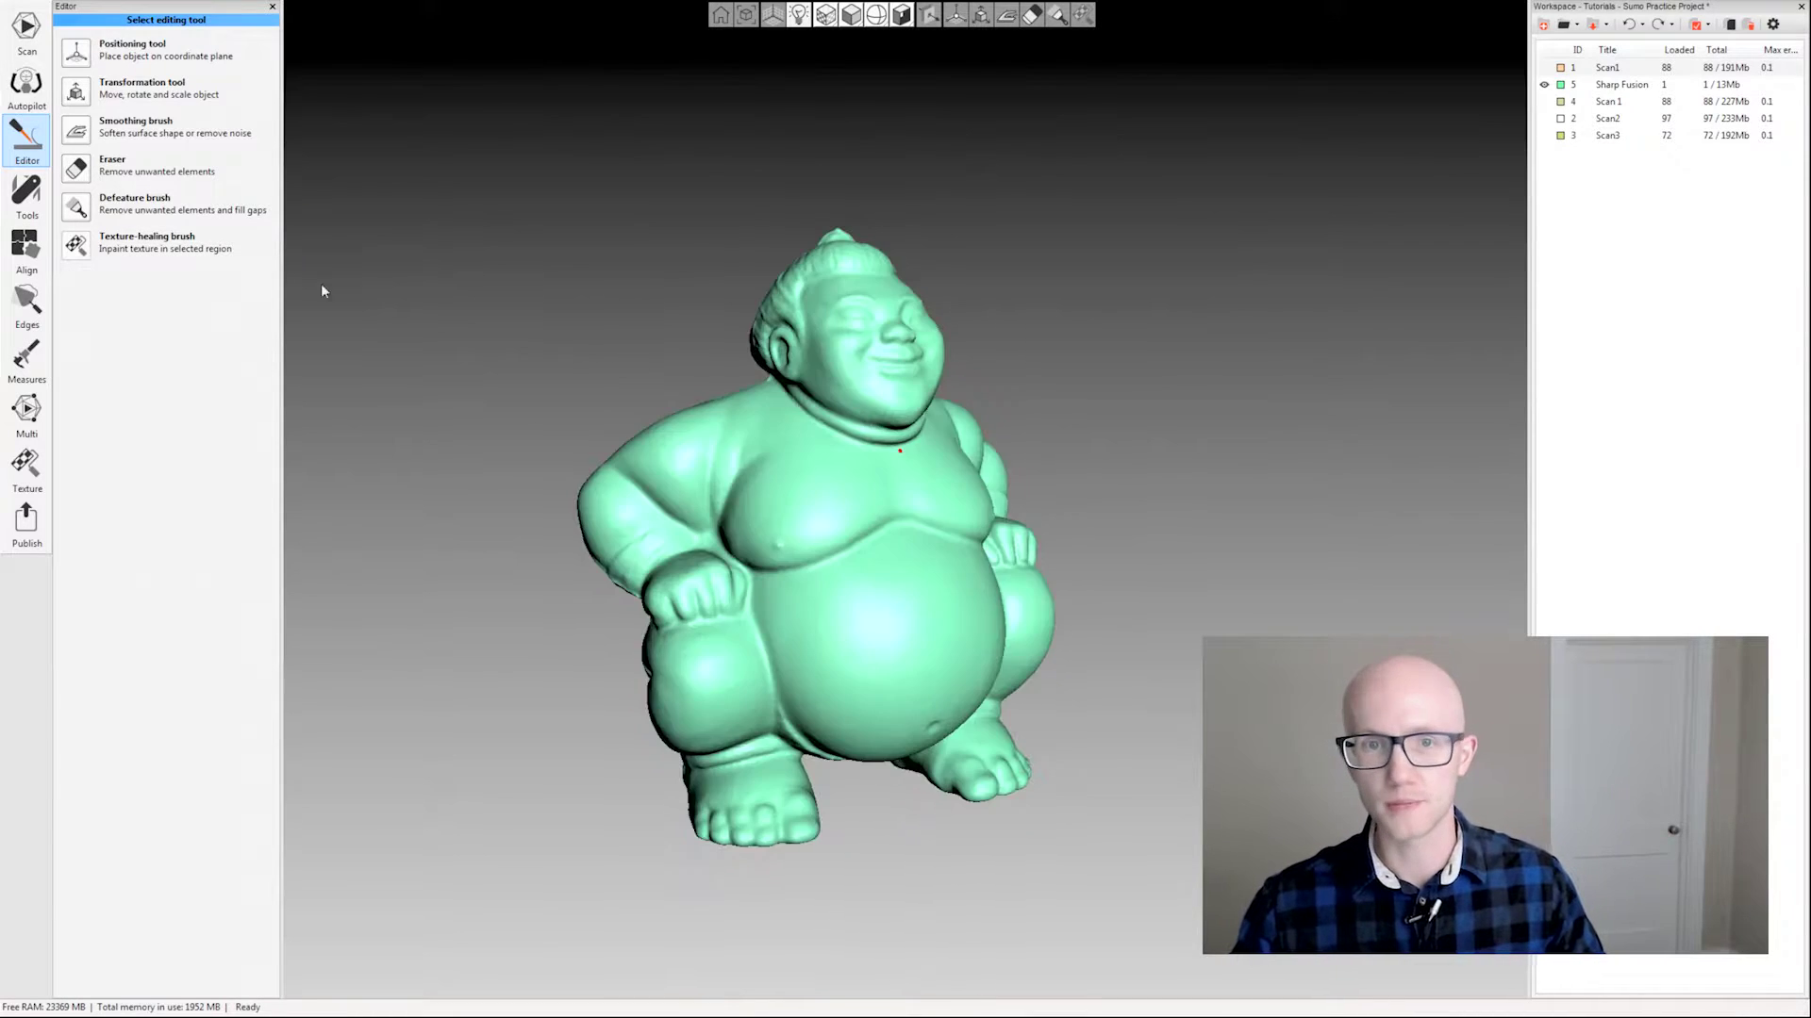
- Reopen the Eraser, brush over the figure's face in 2D selection mode, and check the selection from the side
click(81, 173)
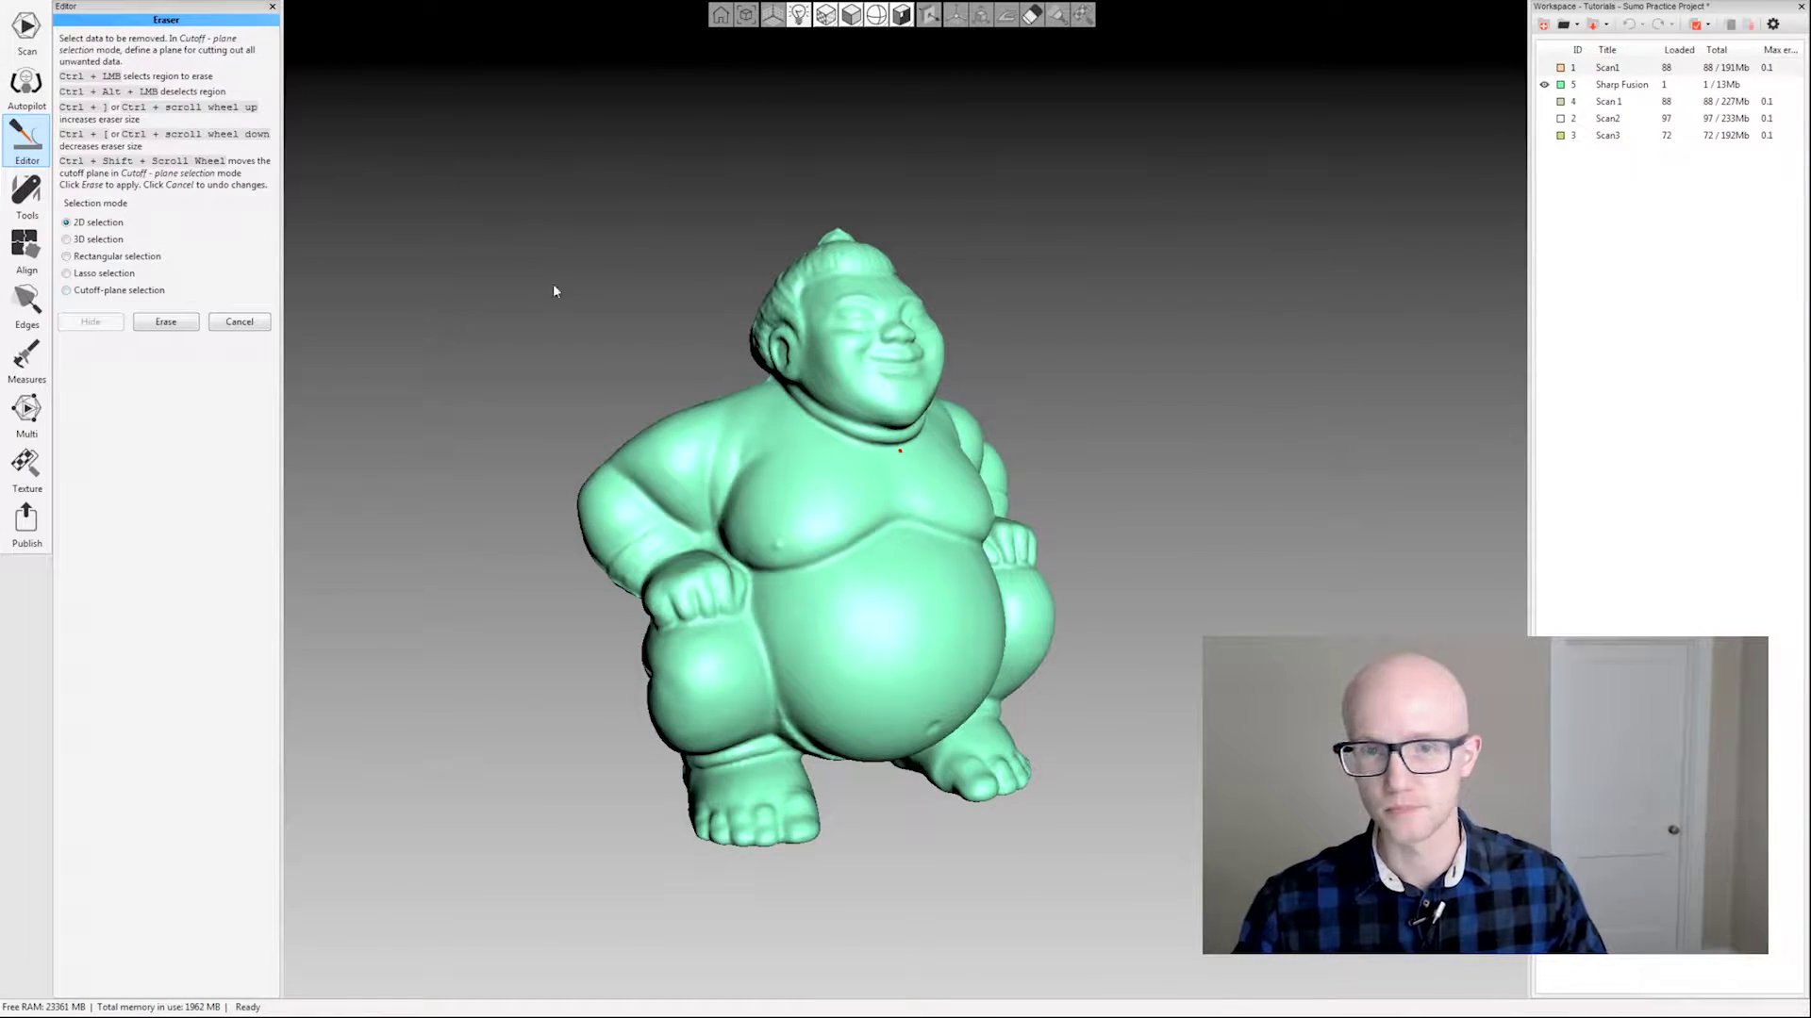
mouse_move(552, 283)
mouse_down()
mouse_move(428, 315)
mouse_move(590, 342)
mouse_move(505, 295)
mouse_up()
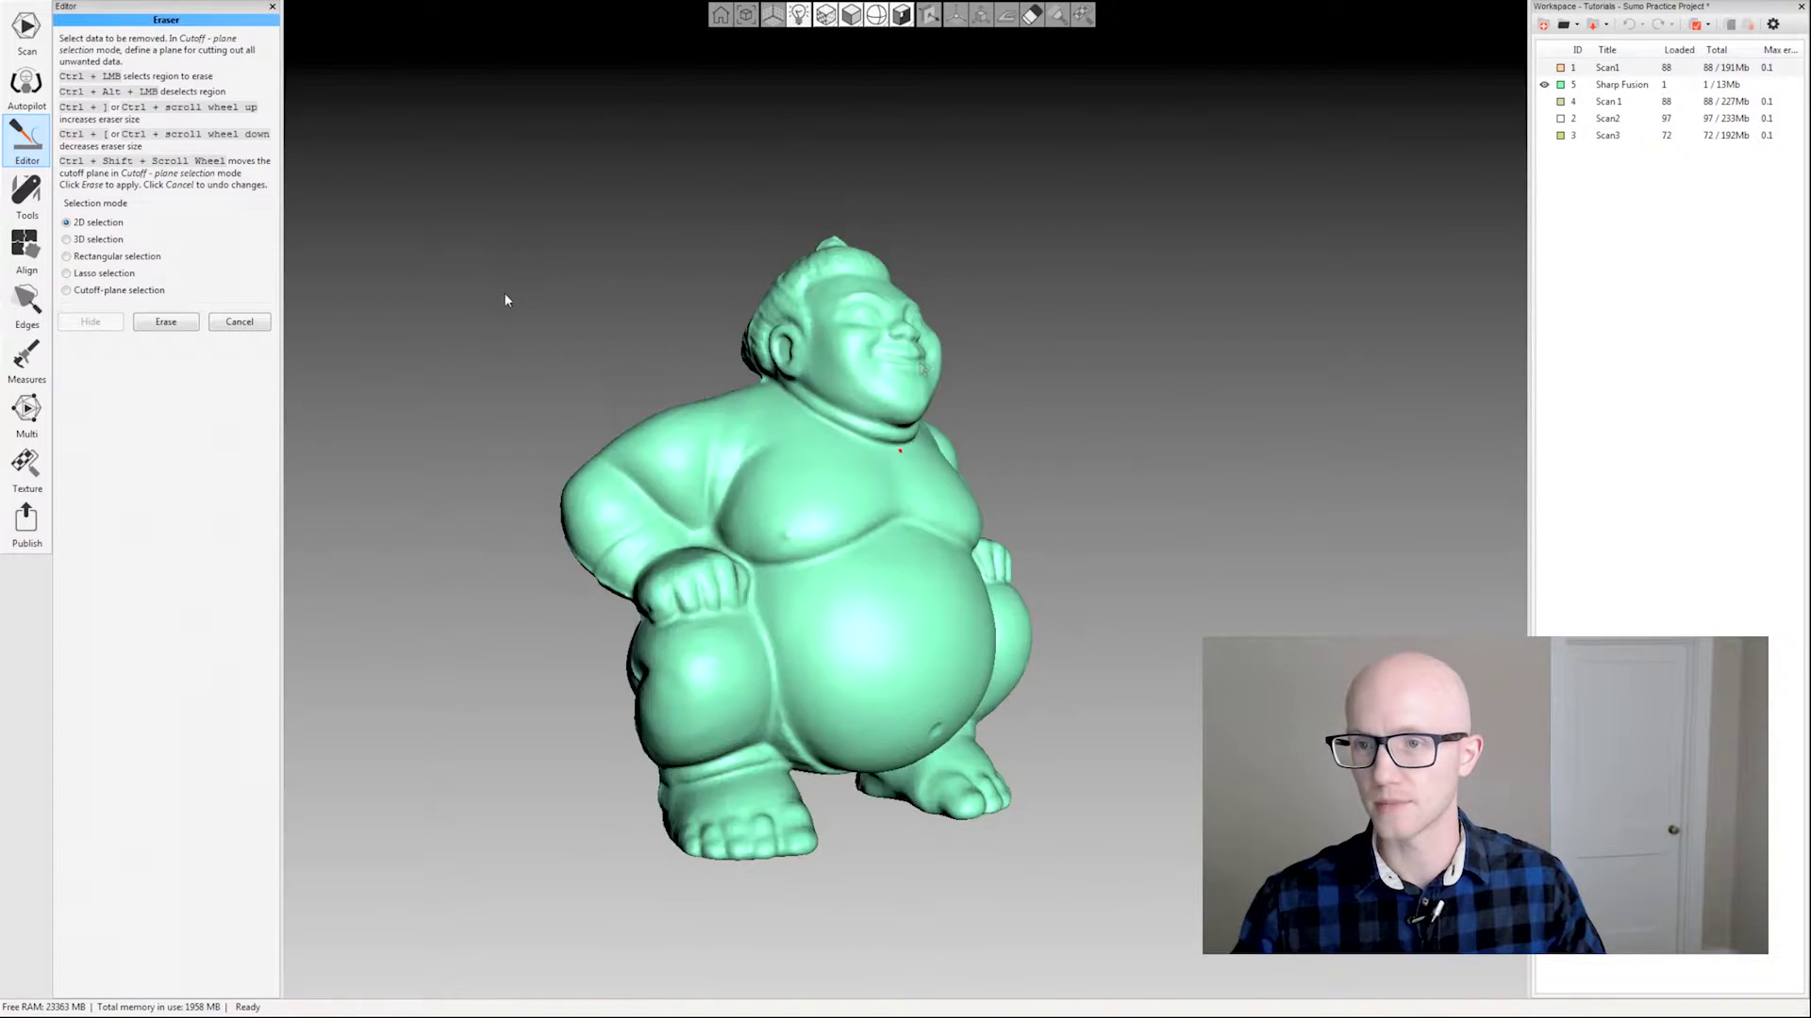
ctrl+click(877, 368)
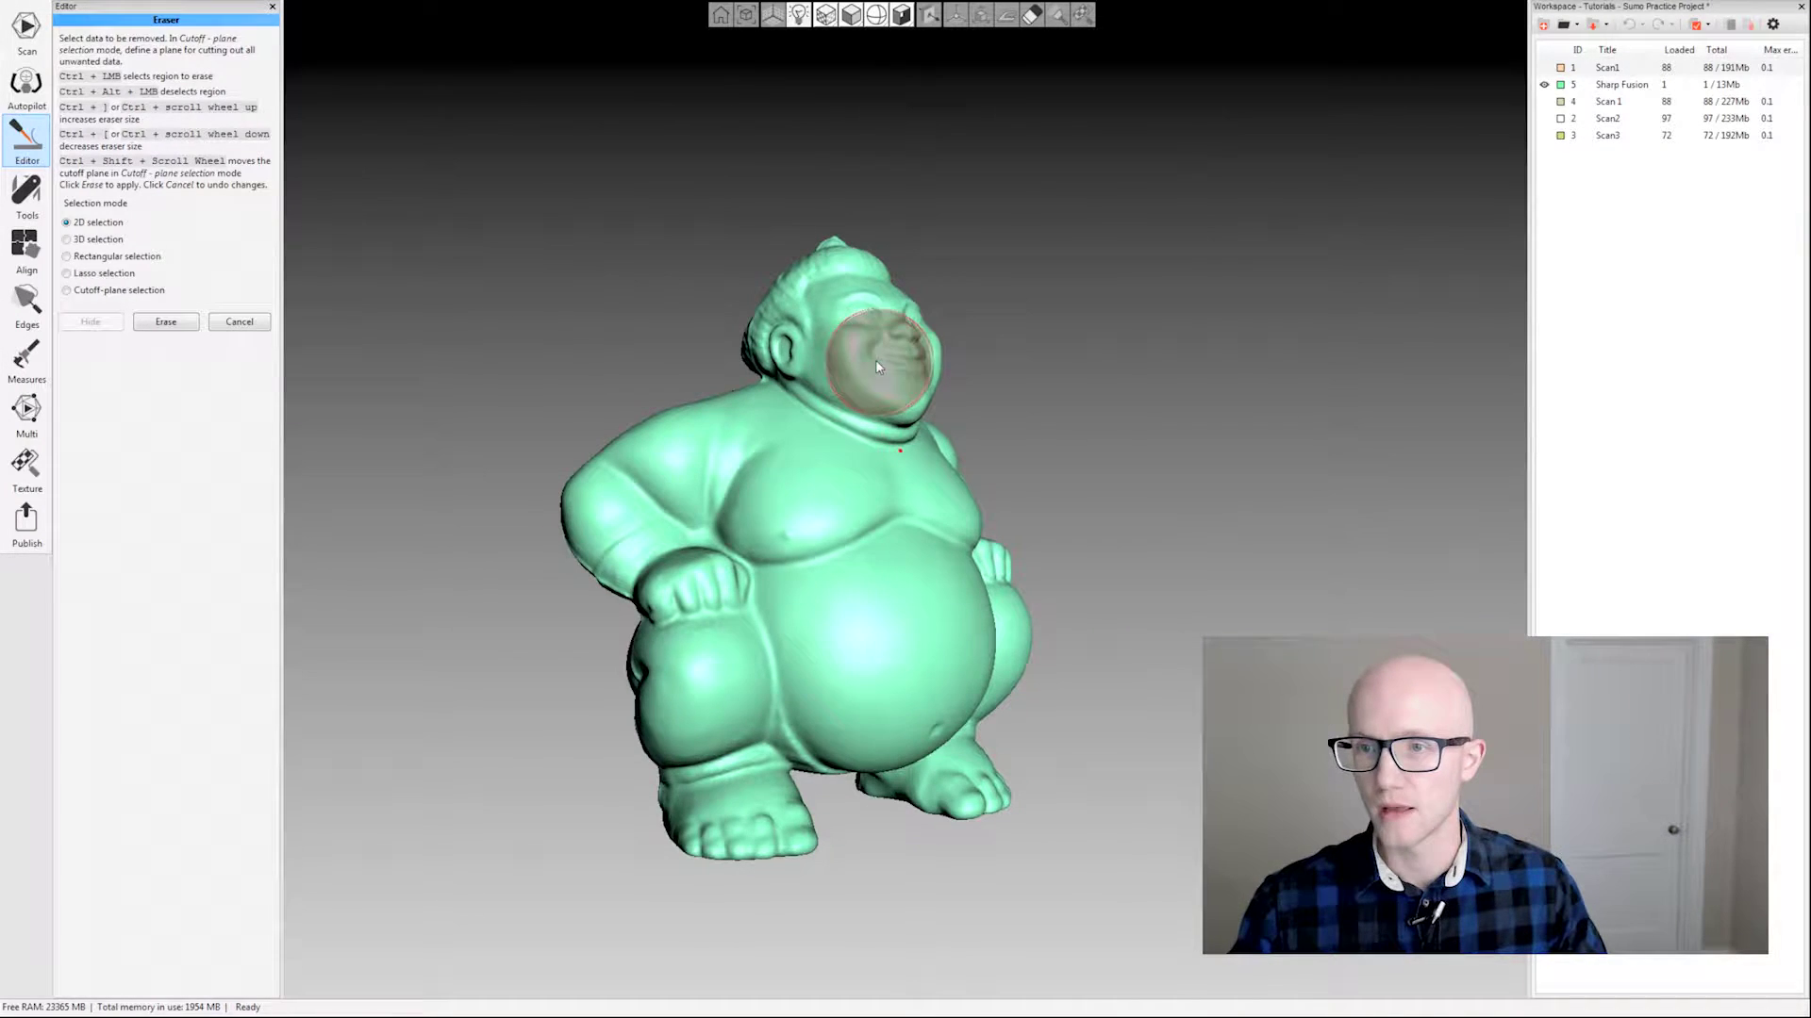
mouse_move(855, 356)
ctrl+mouse_down()
mouse_move(756, 274)
mouse_move(1192, 420)
mouse_move(1052, 343)
mouse_move(867, 362)
ctrl+mouse_up()
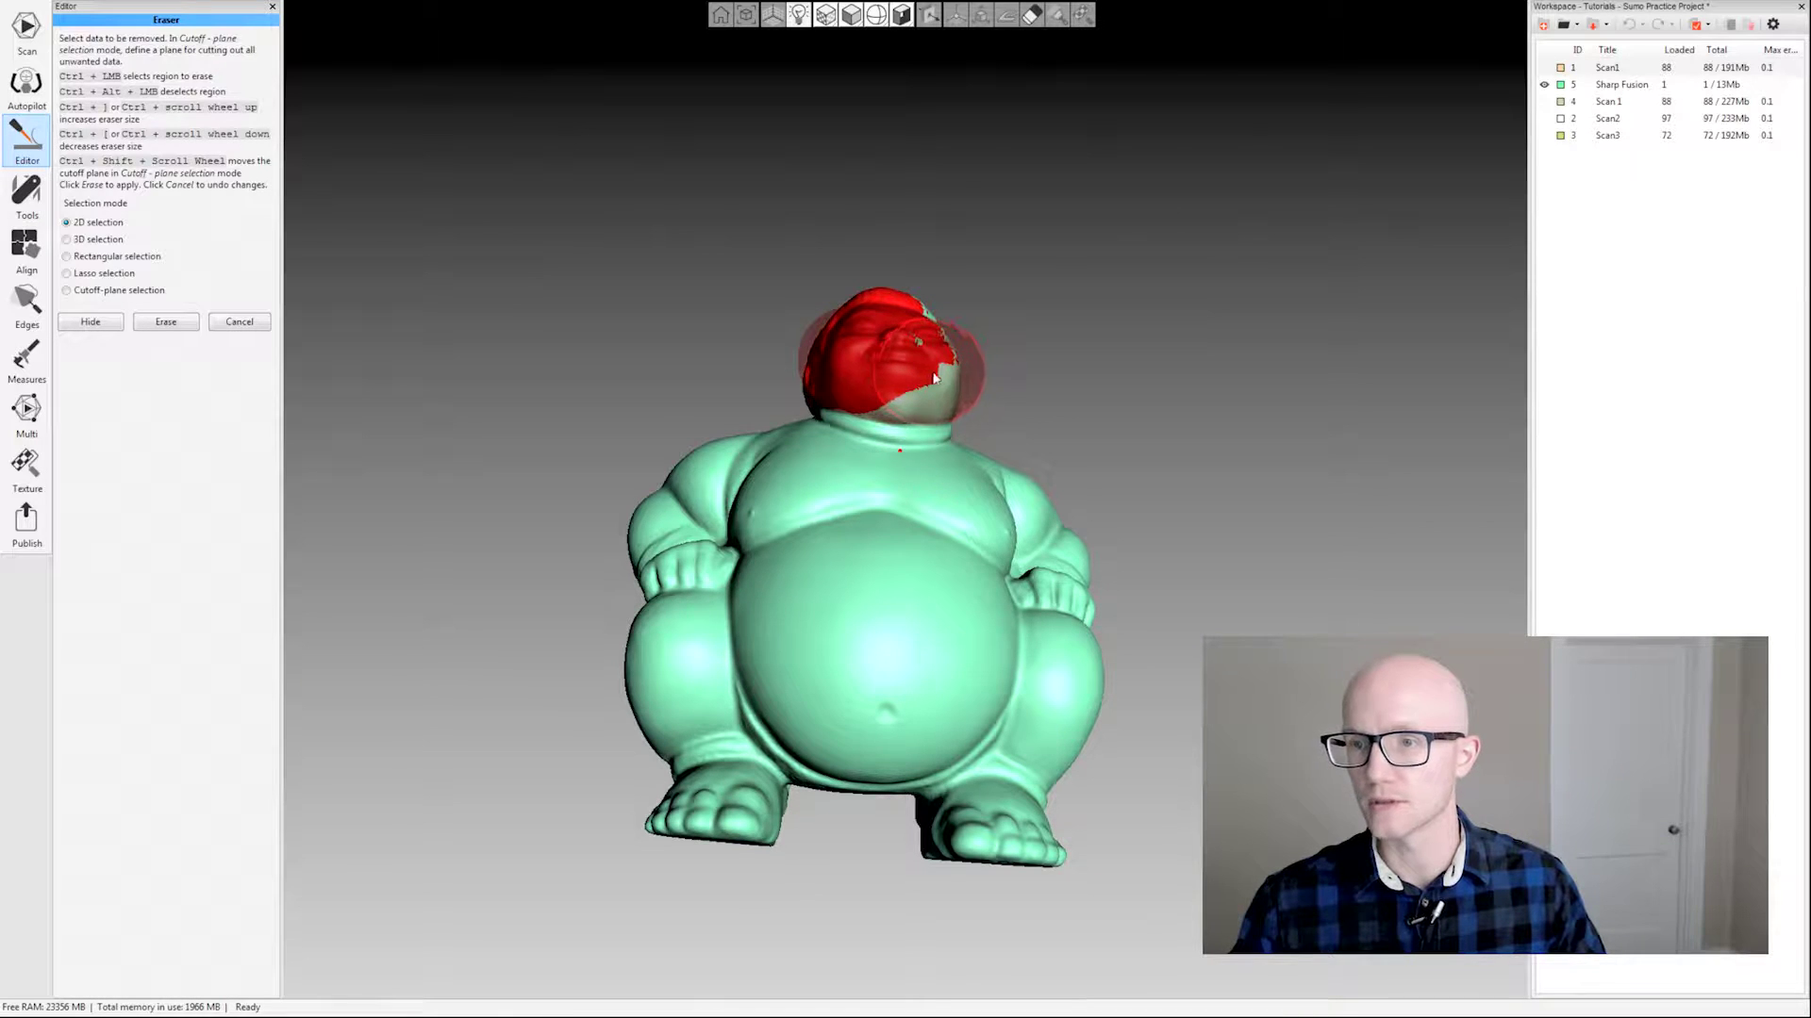
drag(1188, 437, 962, 613)
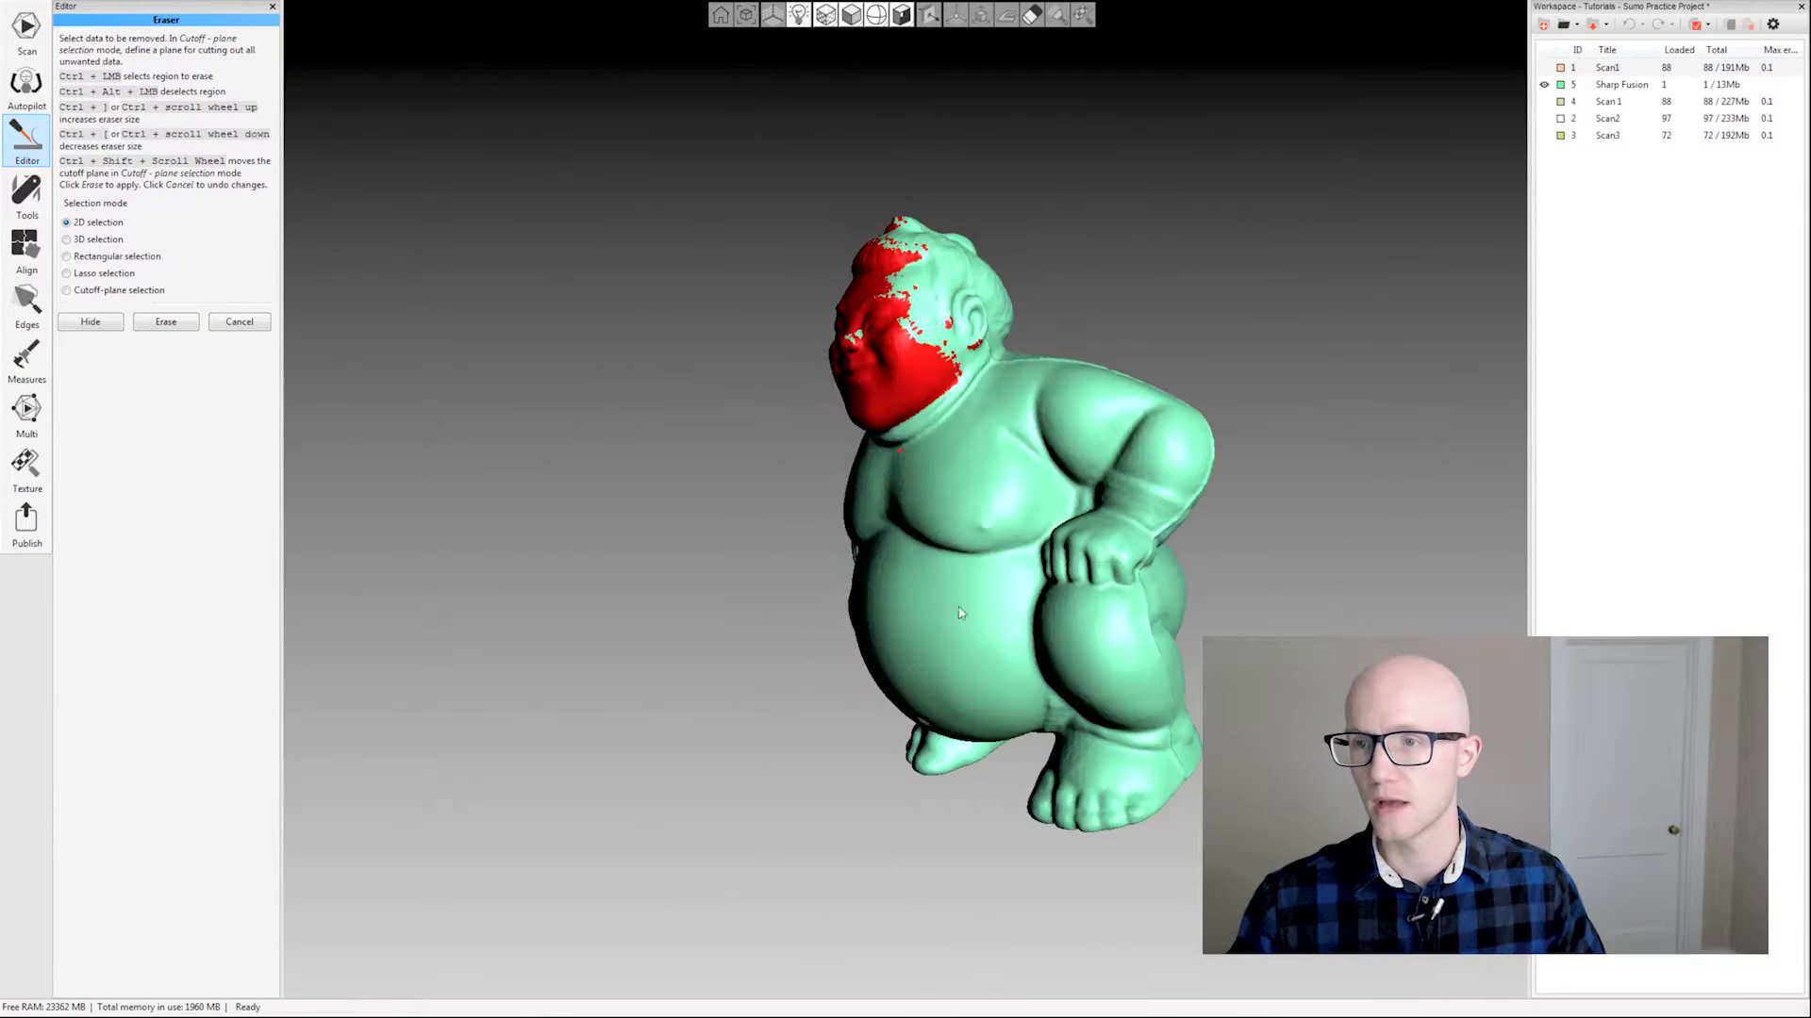
- Turn selecting through the model back on and brush over the figure's entire head
drag(1094, 141, 1045, 283)
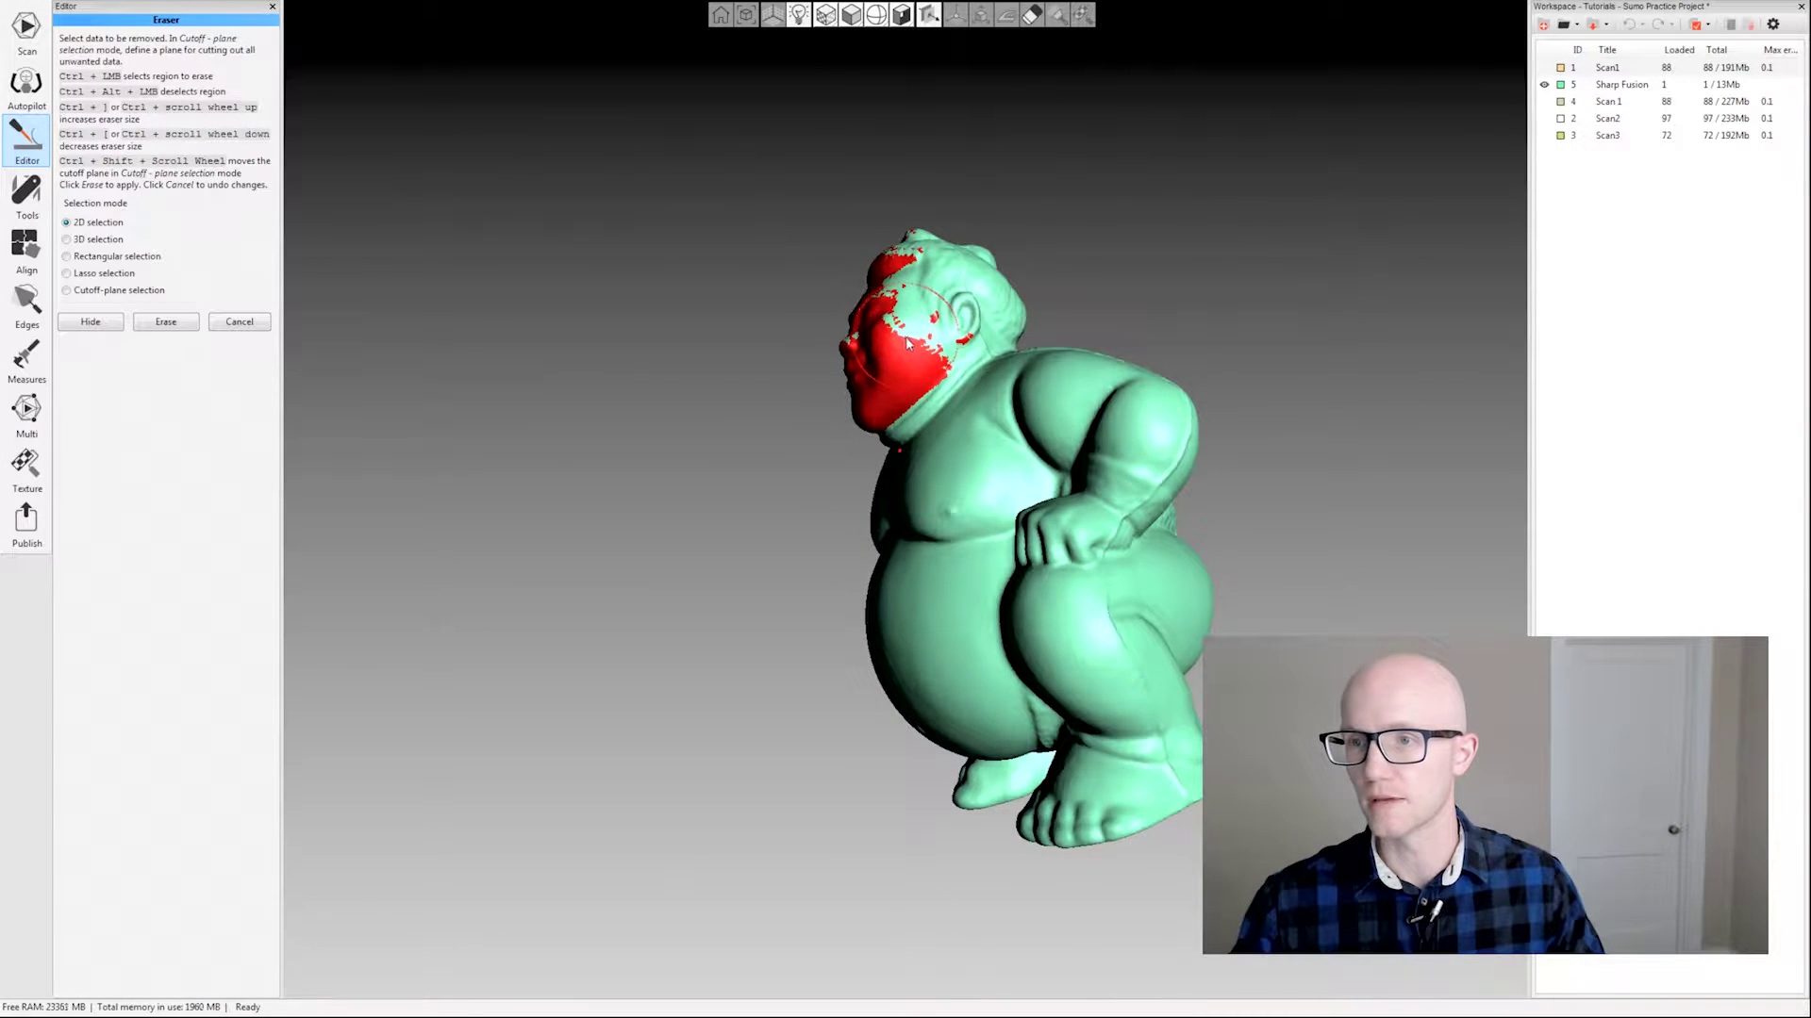
mouse_move(906, 337)
ctrl+mouse_down()
mouse_move(967, 233)
mouse_move(892, 300)
mouse_move(1031, 280)
mouse_move(879, 342)
ctrl+mouse_up()
drag(711, 392, 968, 348)
drag(783, 232, 739, 221)
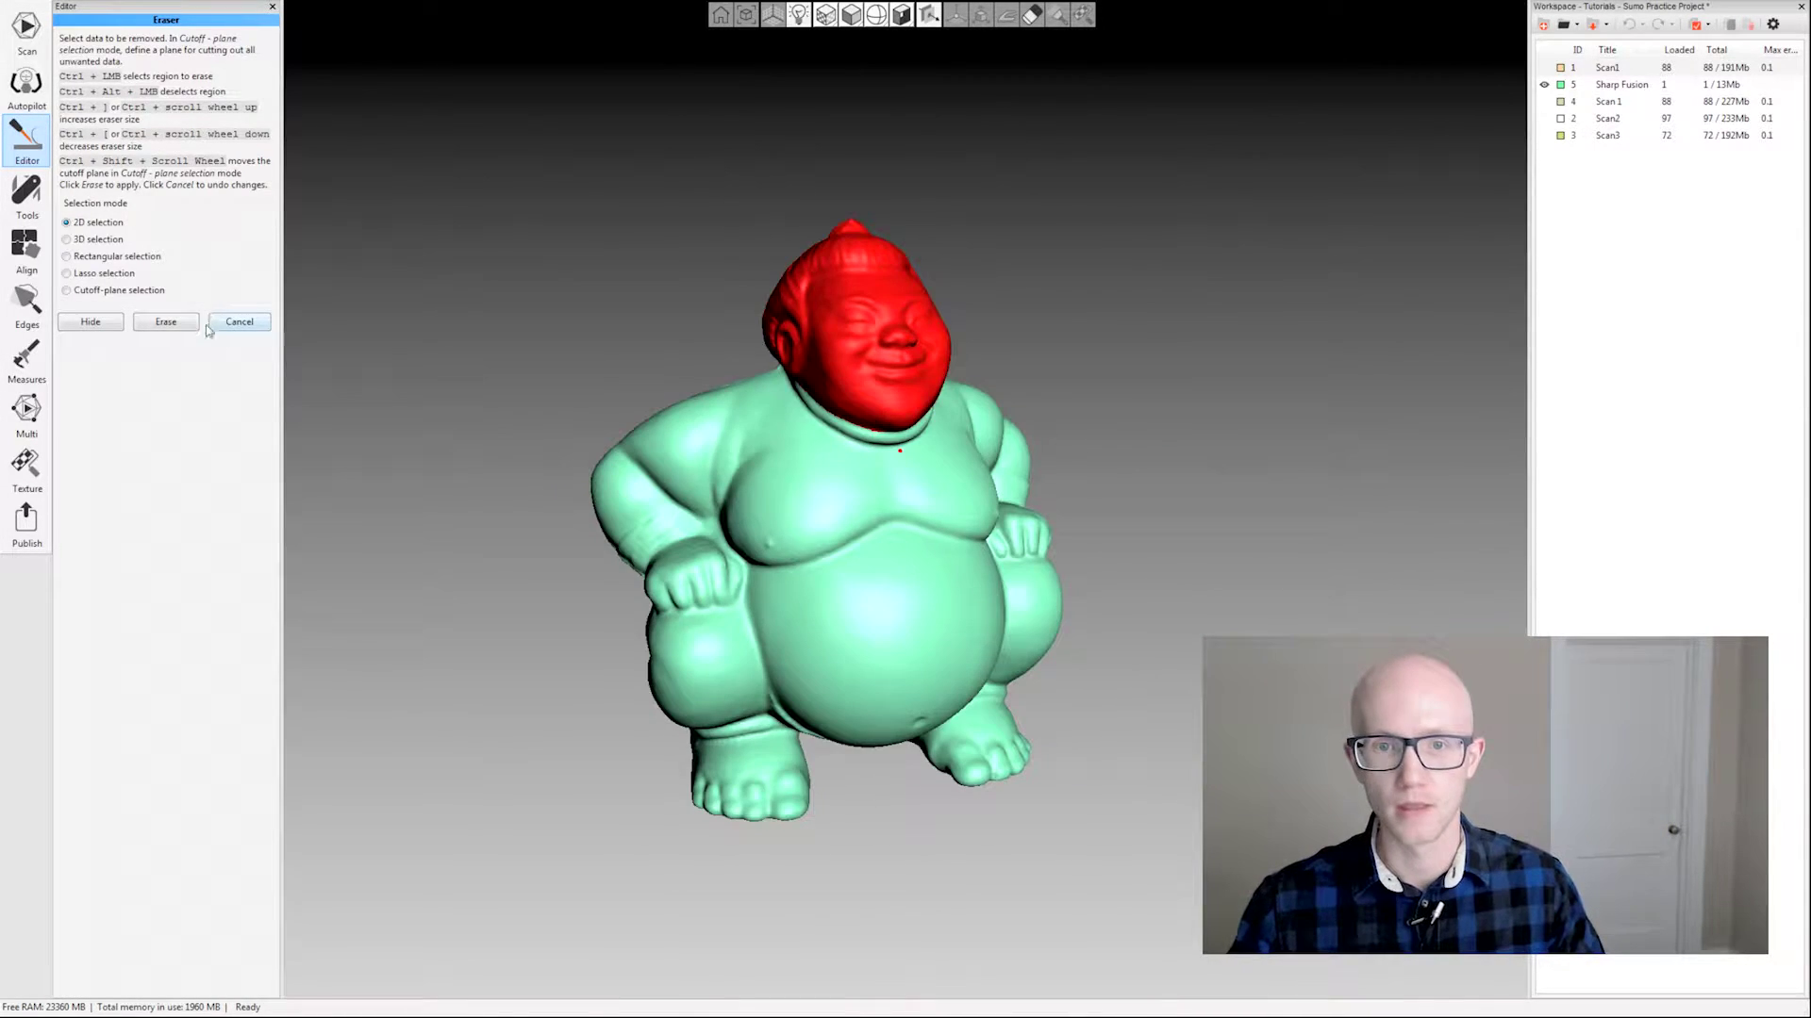
- Hide the selected head and keep the Eraser in 2D selection mode
click(92, 324)
mouse_move(754, 528)
mouse_down()
mouse_move(1104, 626)
mouse_move(607, 598)
mouse_move(709, 247)
mouse_move(873, 226)
mouse_move(884, 281)
mouse_up()
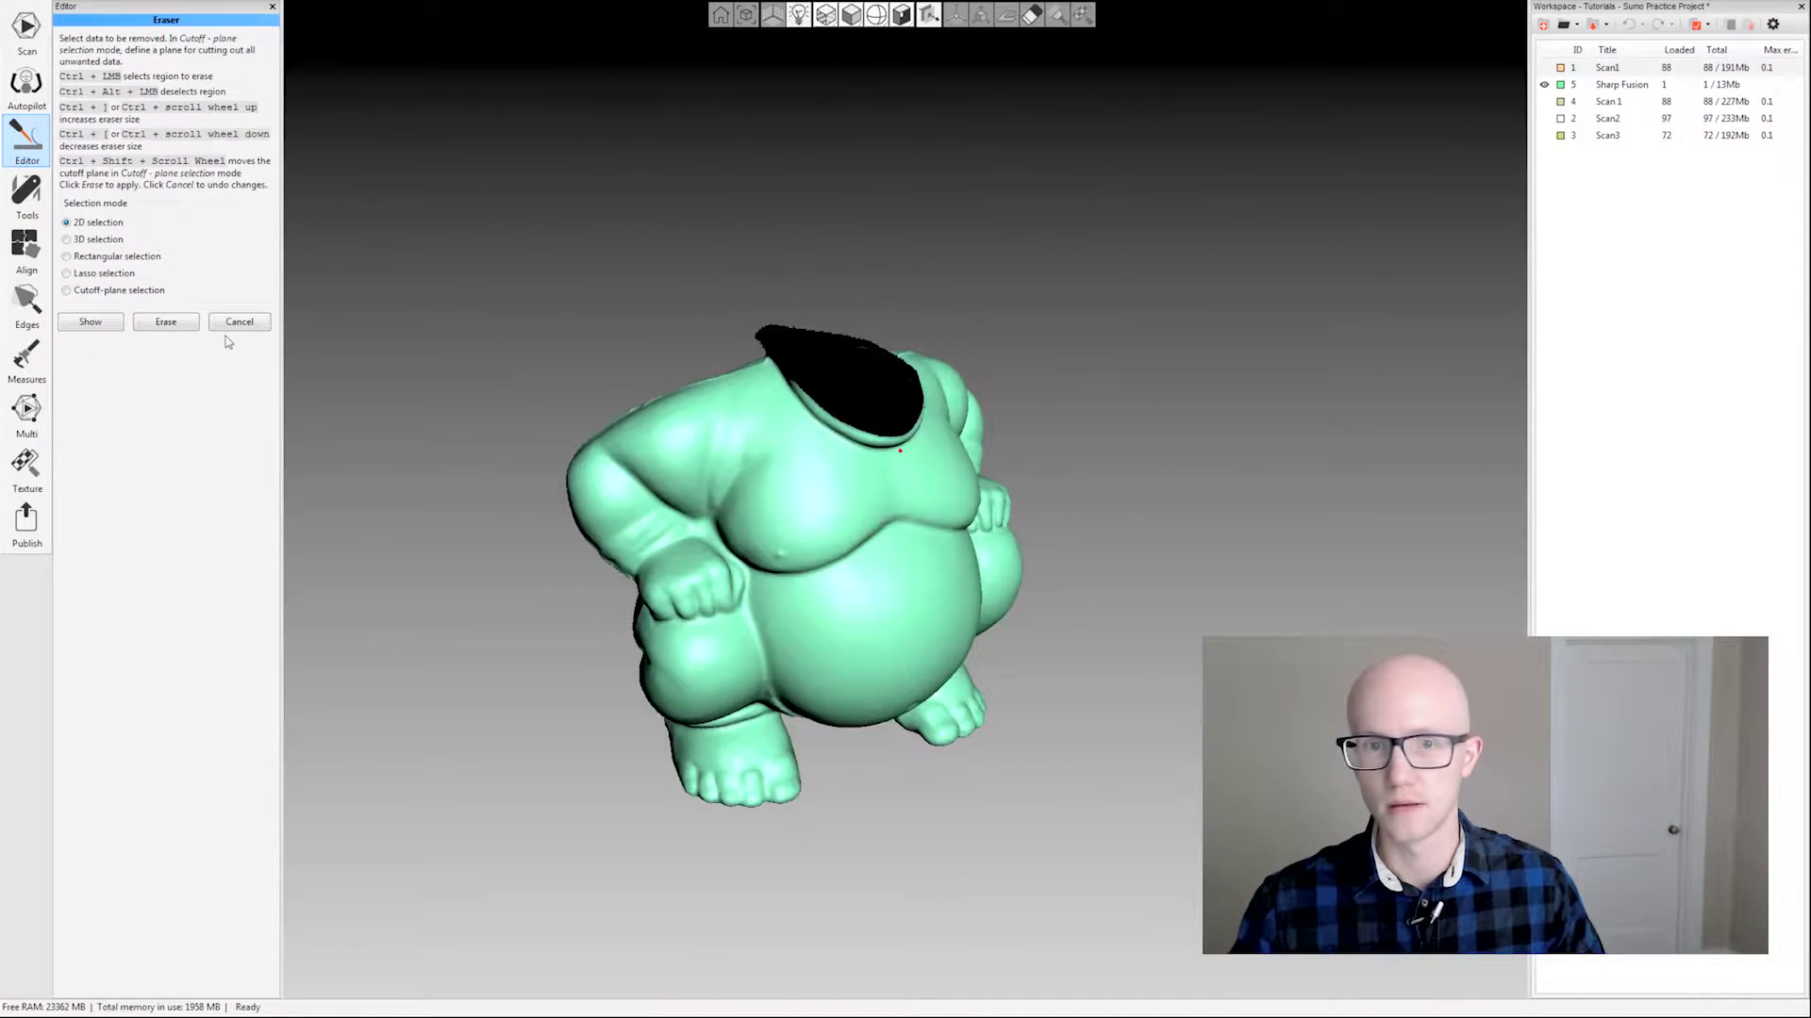
click(68, 225)
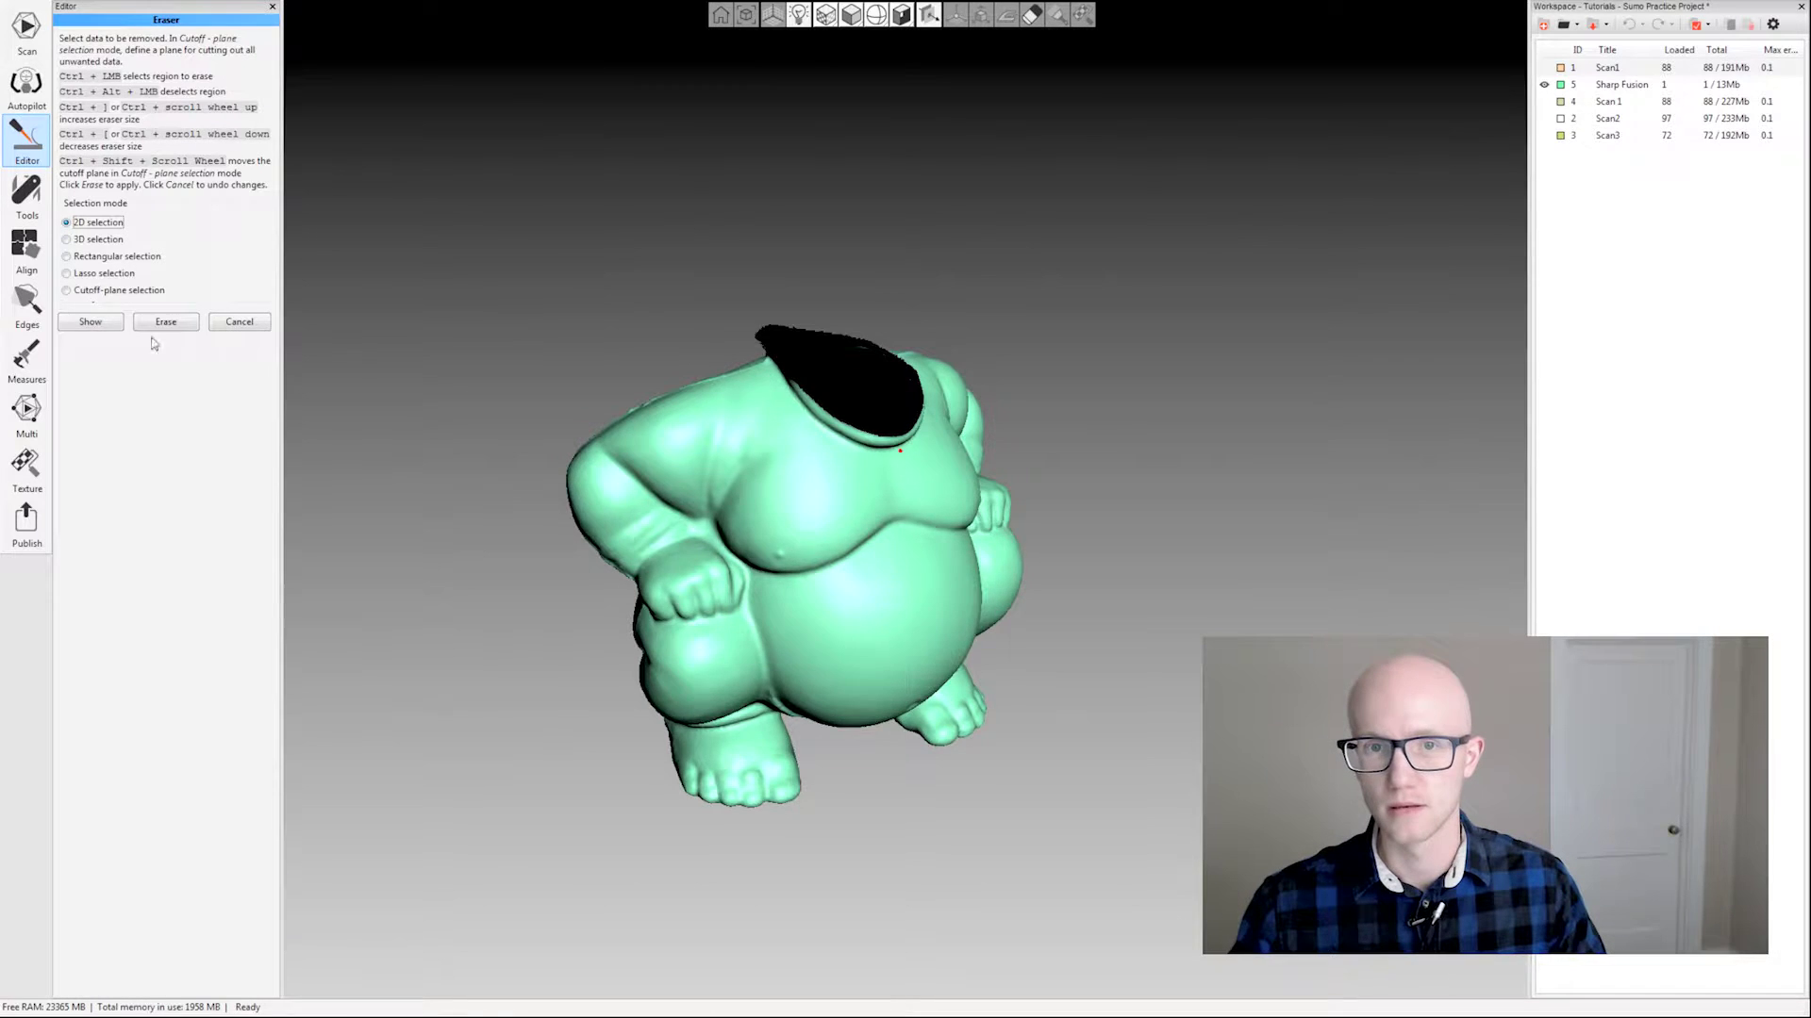
- Brush a zigzag selection across the torso and legs and erase the selected surface
drag(396, 326, 420, 300)
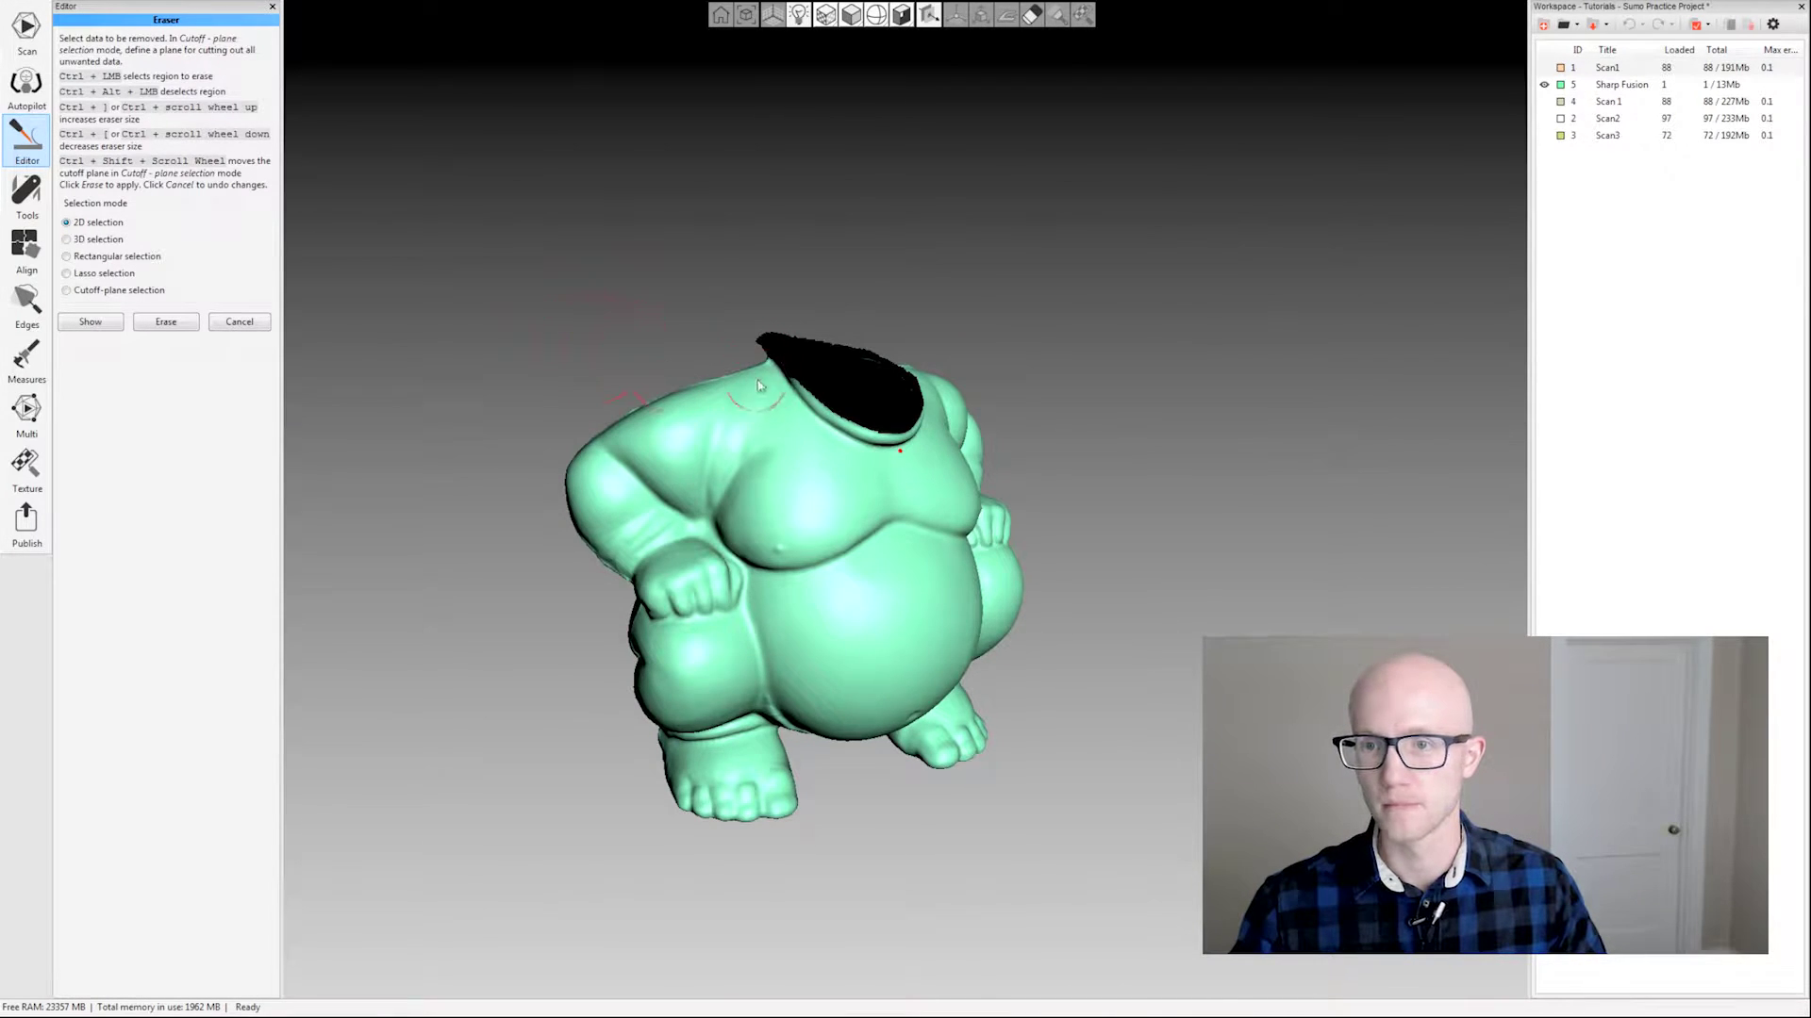
mouse_move(754, 354)
ctrl+mouse_down()
mouse_move(766, 332)
mouse_move(927, 404)
mouse_move(698, 486)
mouse_move(787, 631)
mouse_move(962, 745)
ctrl+mouse_up()
click(168, 322)
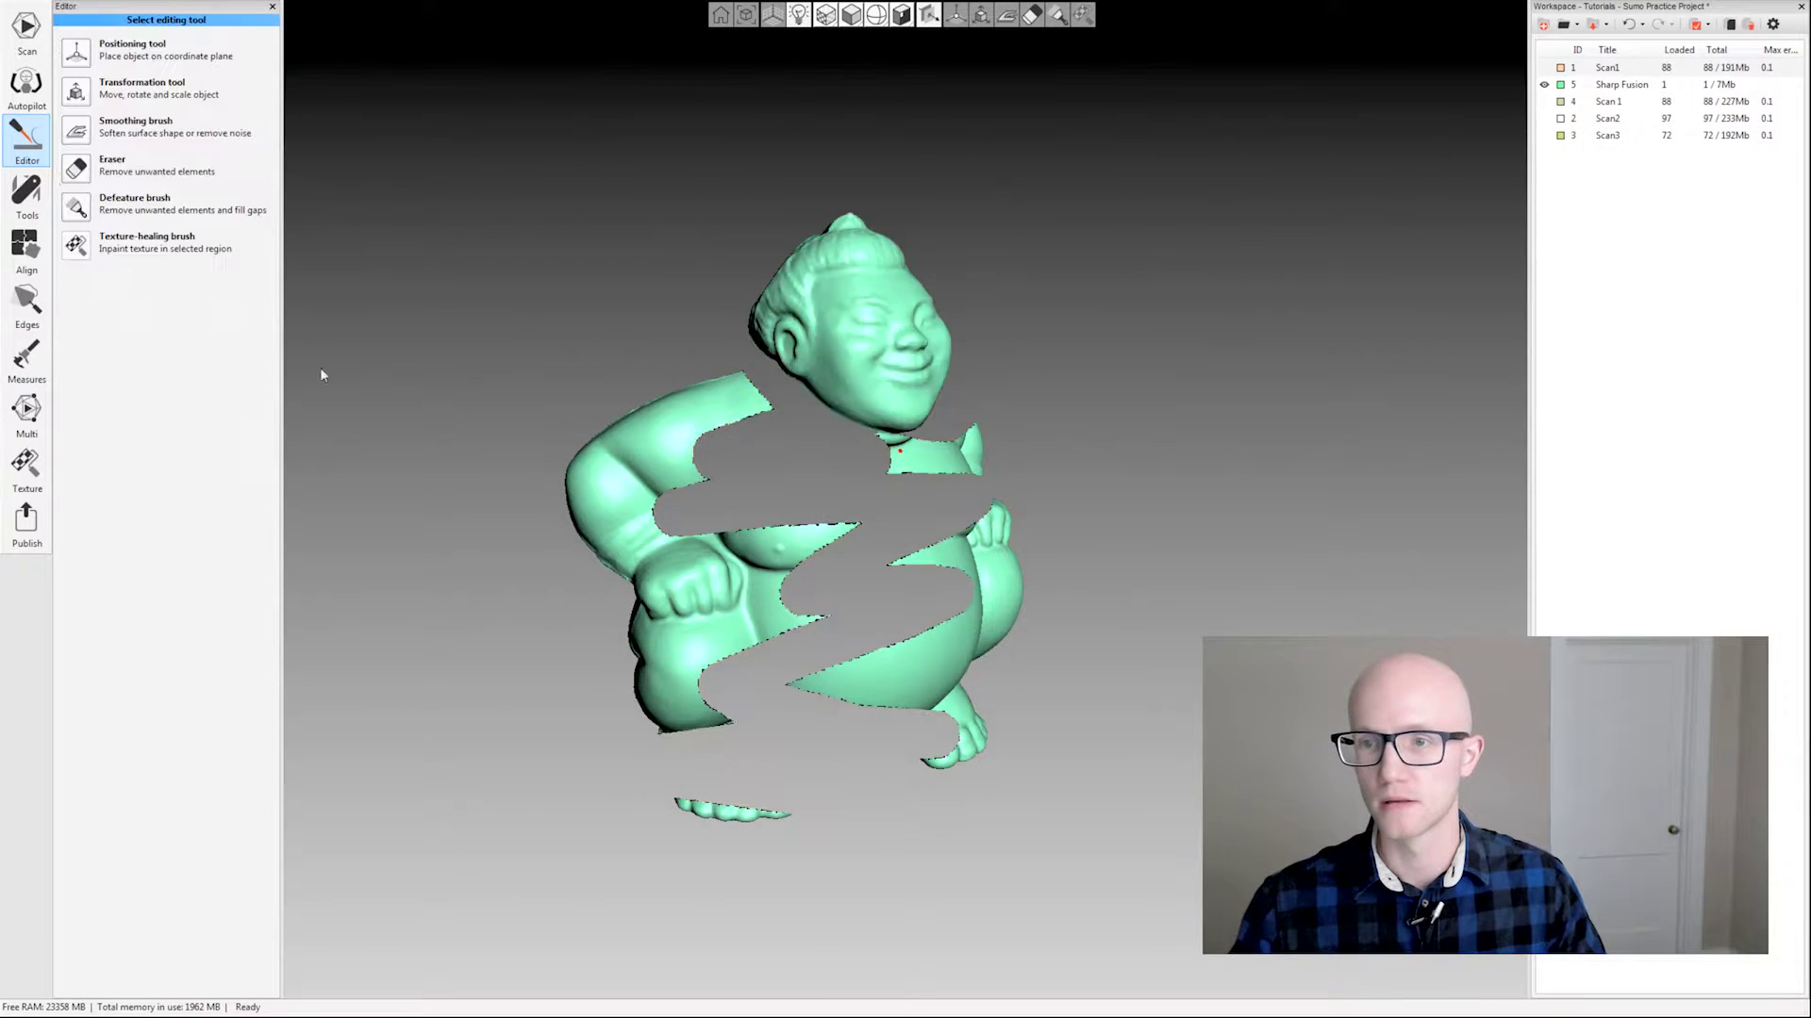
- Inspect the remaining pieces of the figure and undo the zigzag erasure
mouse_move(1160, 476)
mouse_down()
mouse_move(1226, 372)
mouse_move(953, 476)
mouse_up()
drag(596, 498, 621, 294)
drag(1028, 479, 968, 521)
key(ctrl+z)
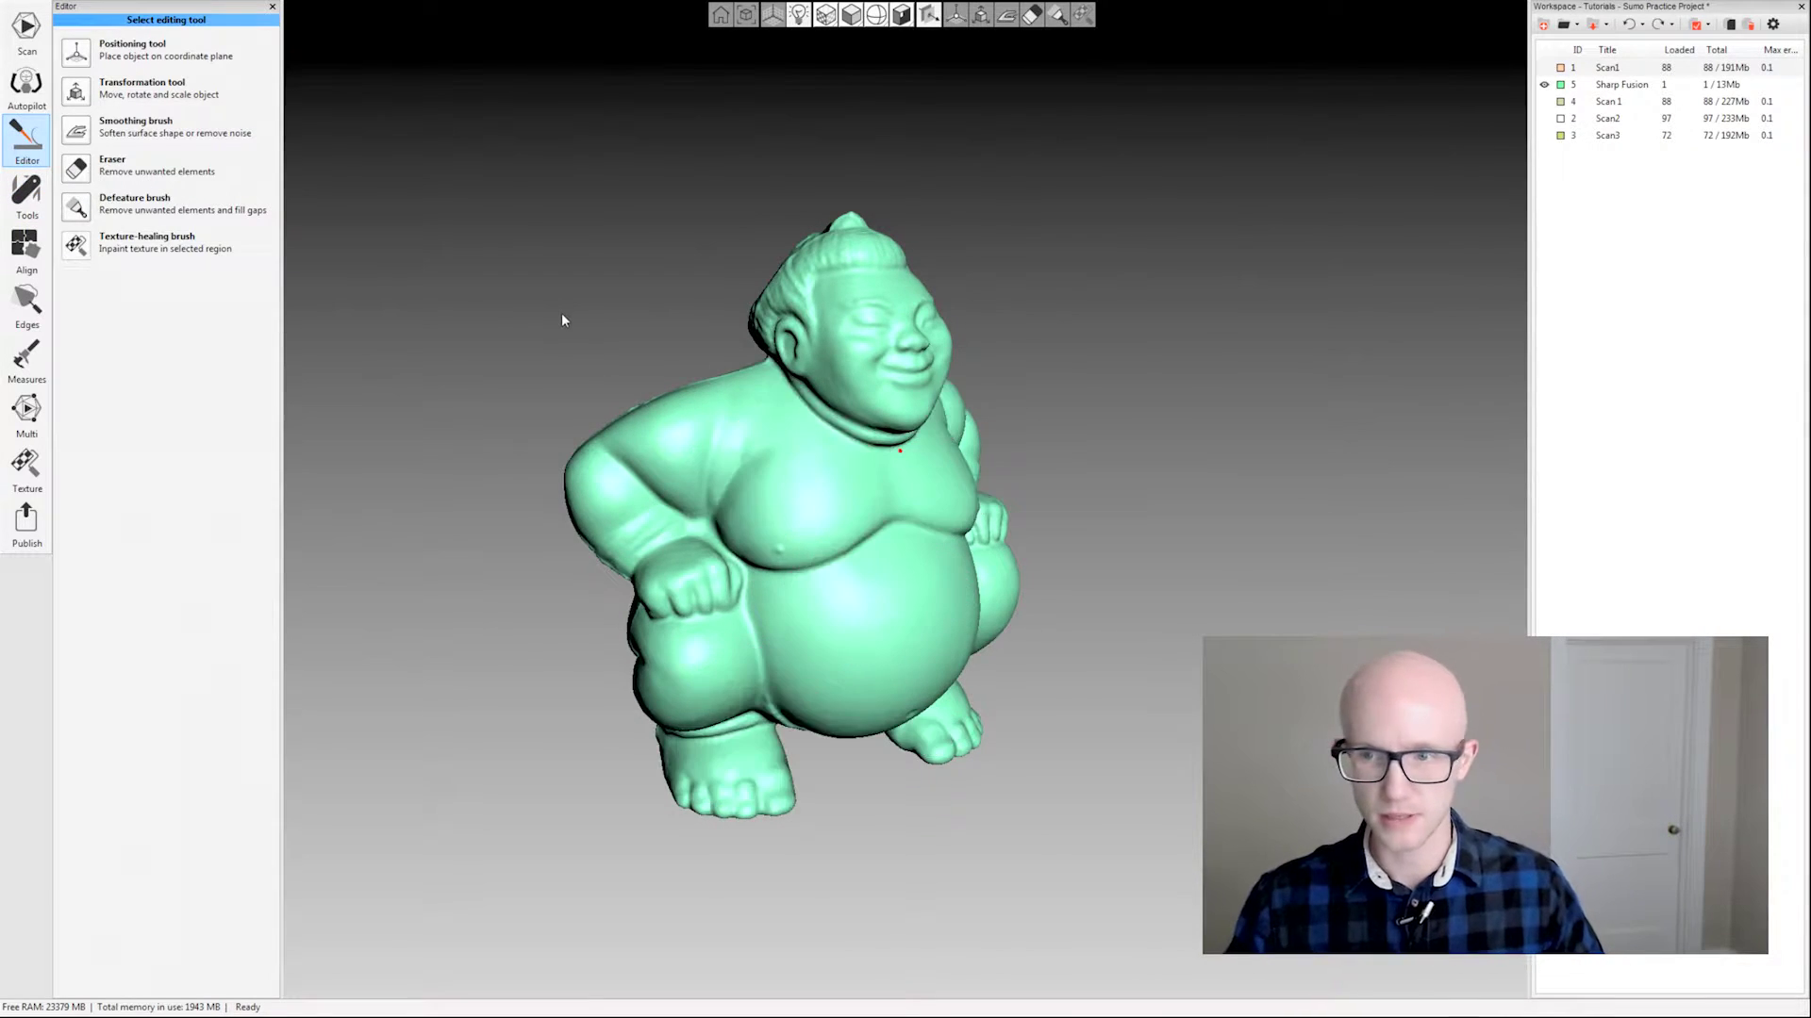
- Start the Eraser on the full figure and set it to 3D selection mode
drag(613, 357, 892, 521)
drag(716, 371, 667, 314)
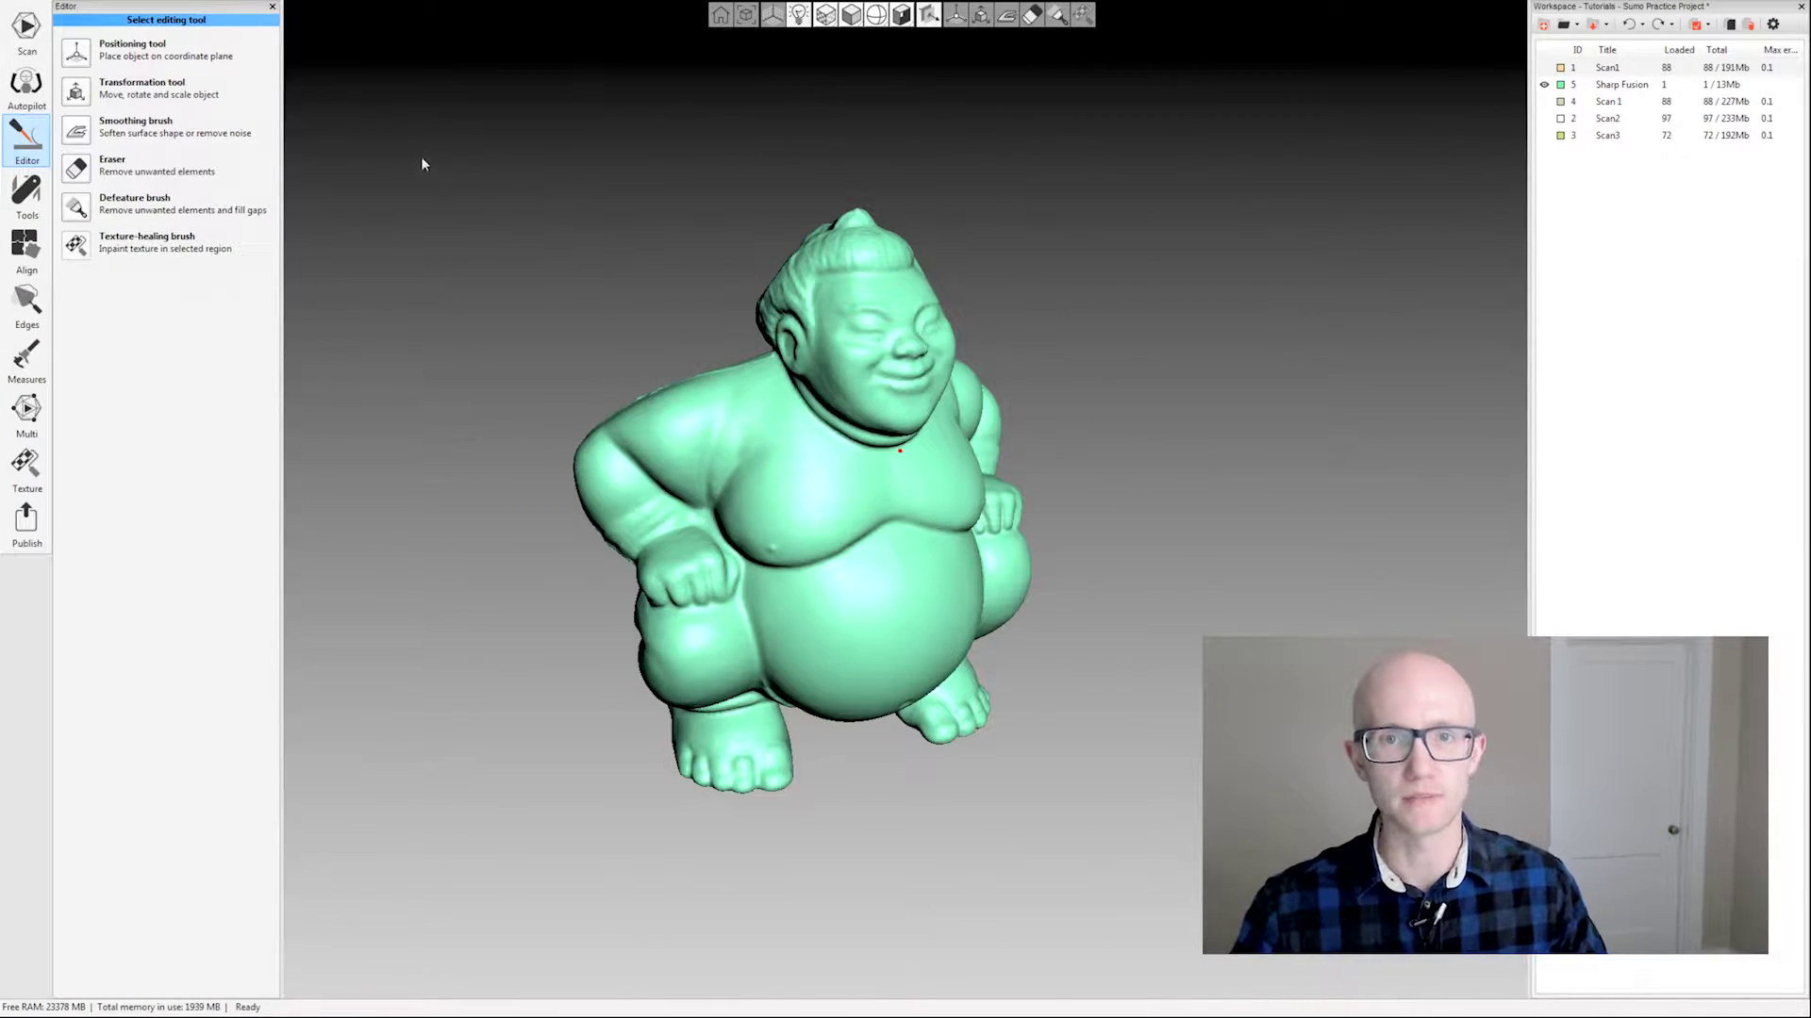
click(77, 171)
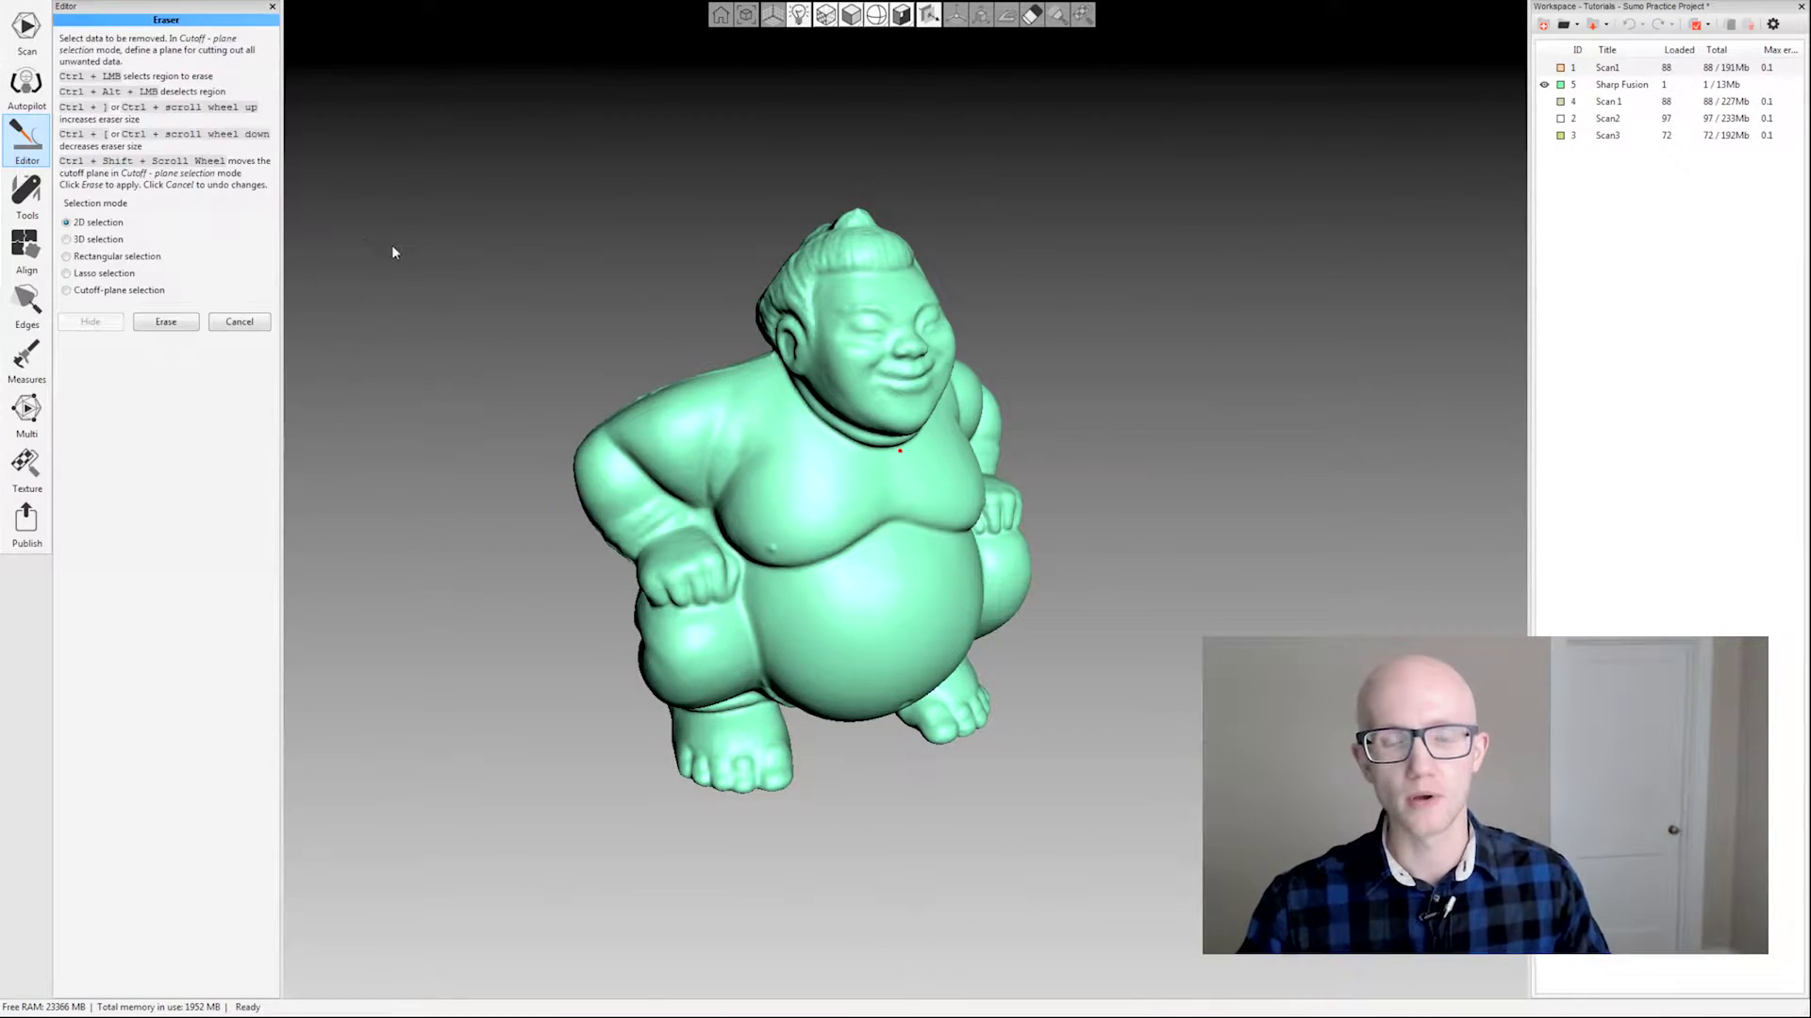
drag(532, 345, 517, 342)
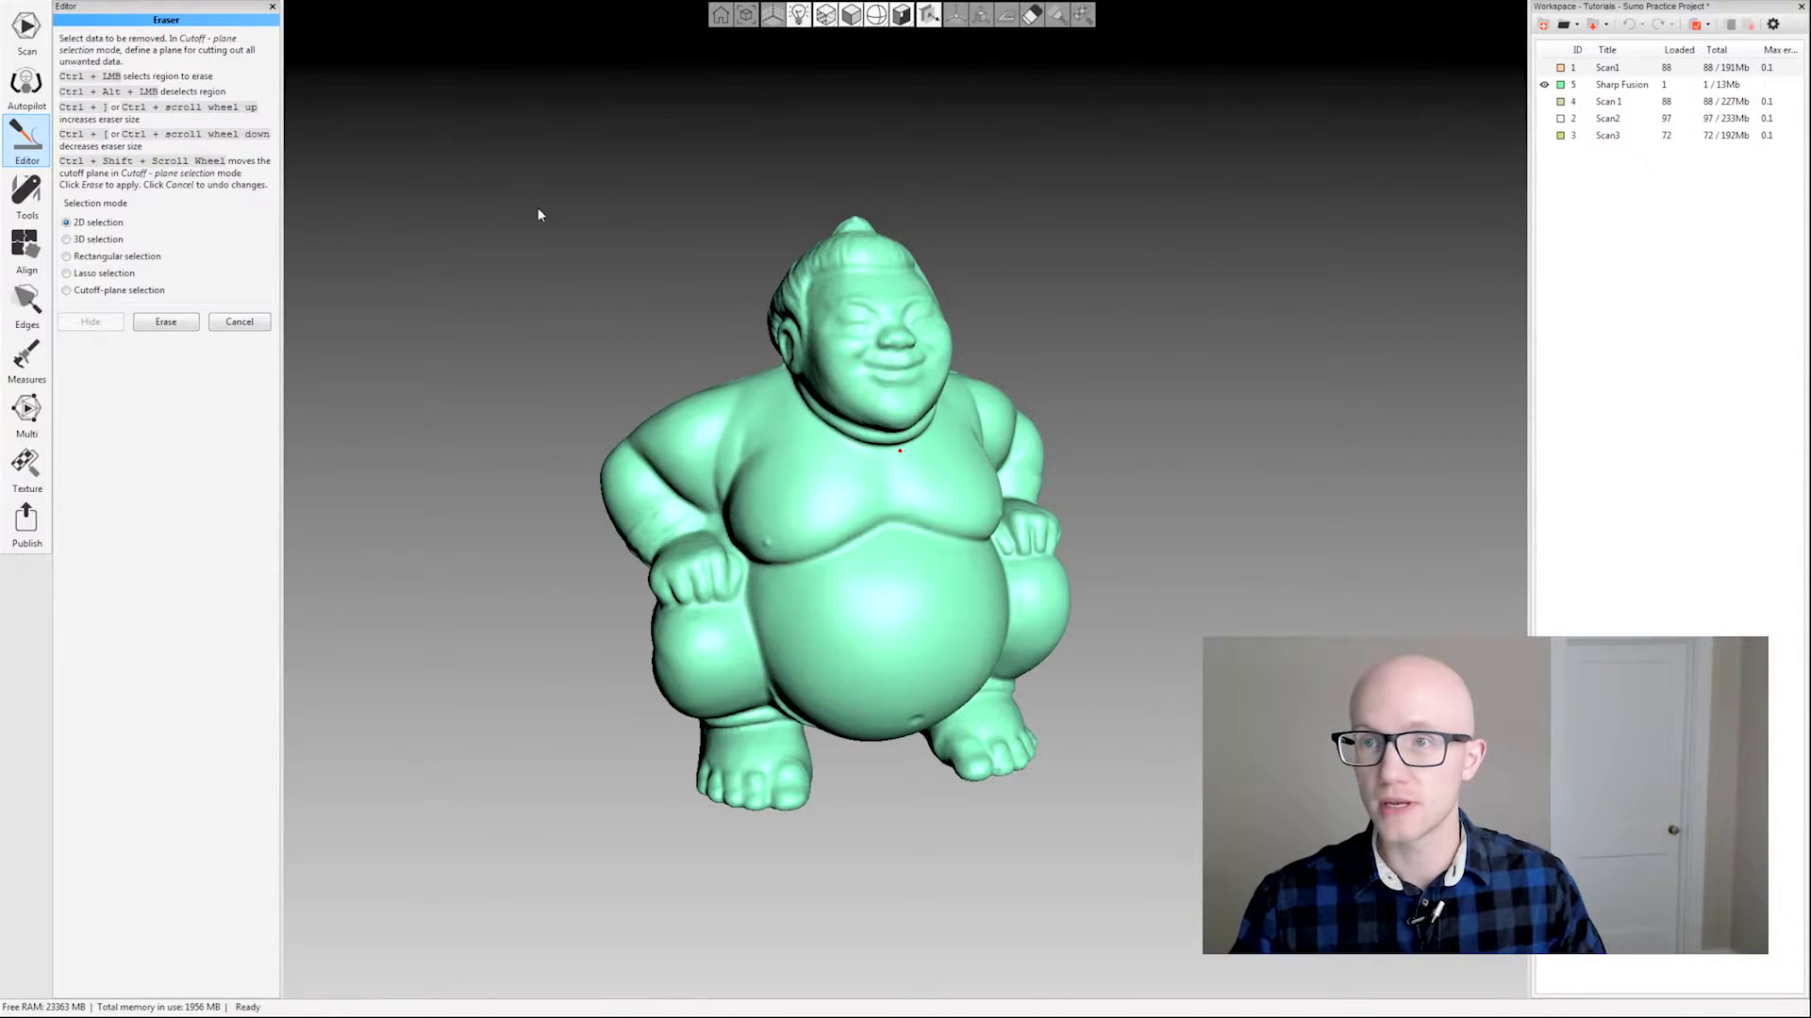
drag(540, 215, 932, 76)
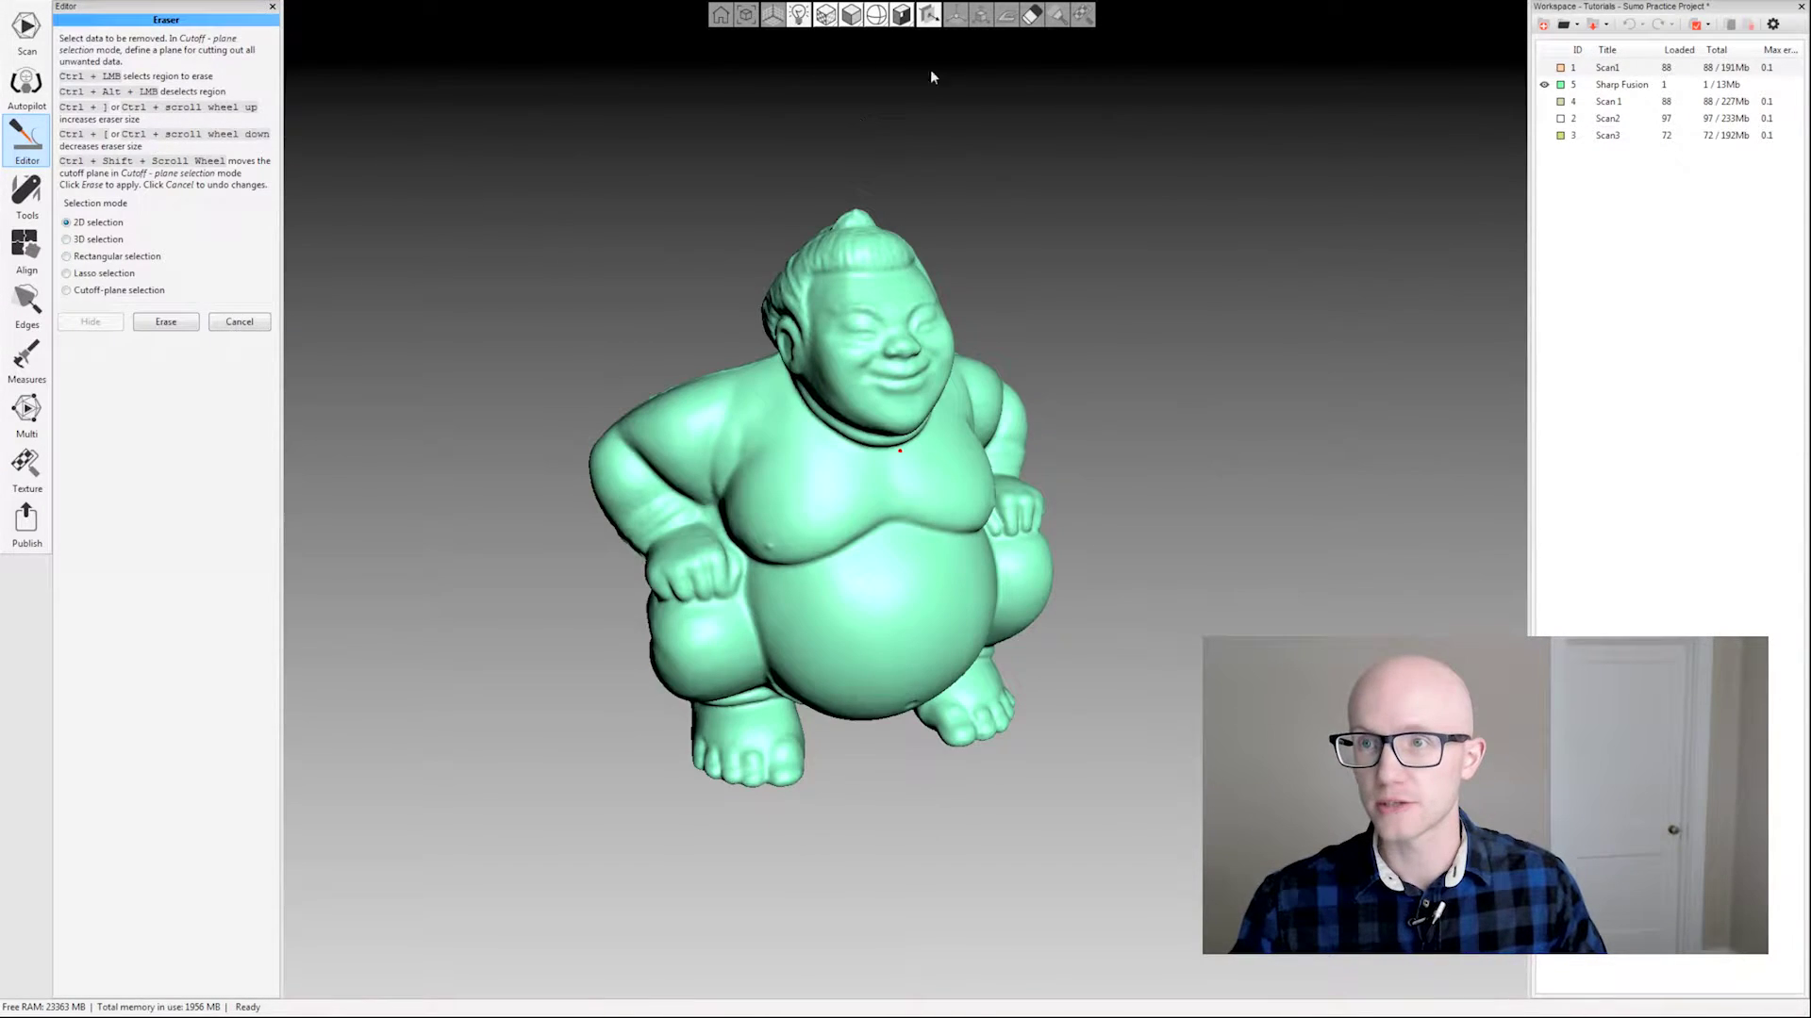
click(928, 16)
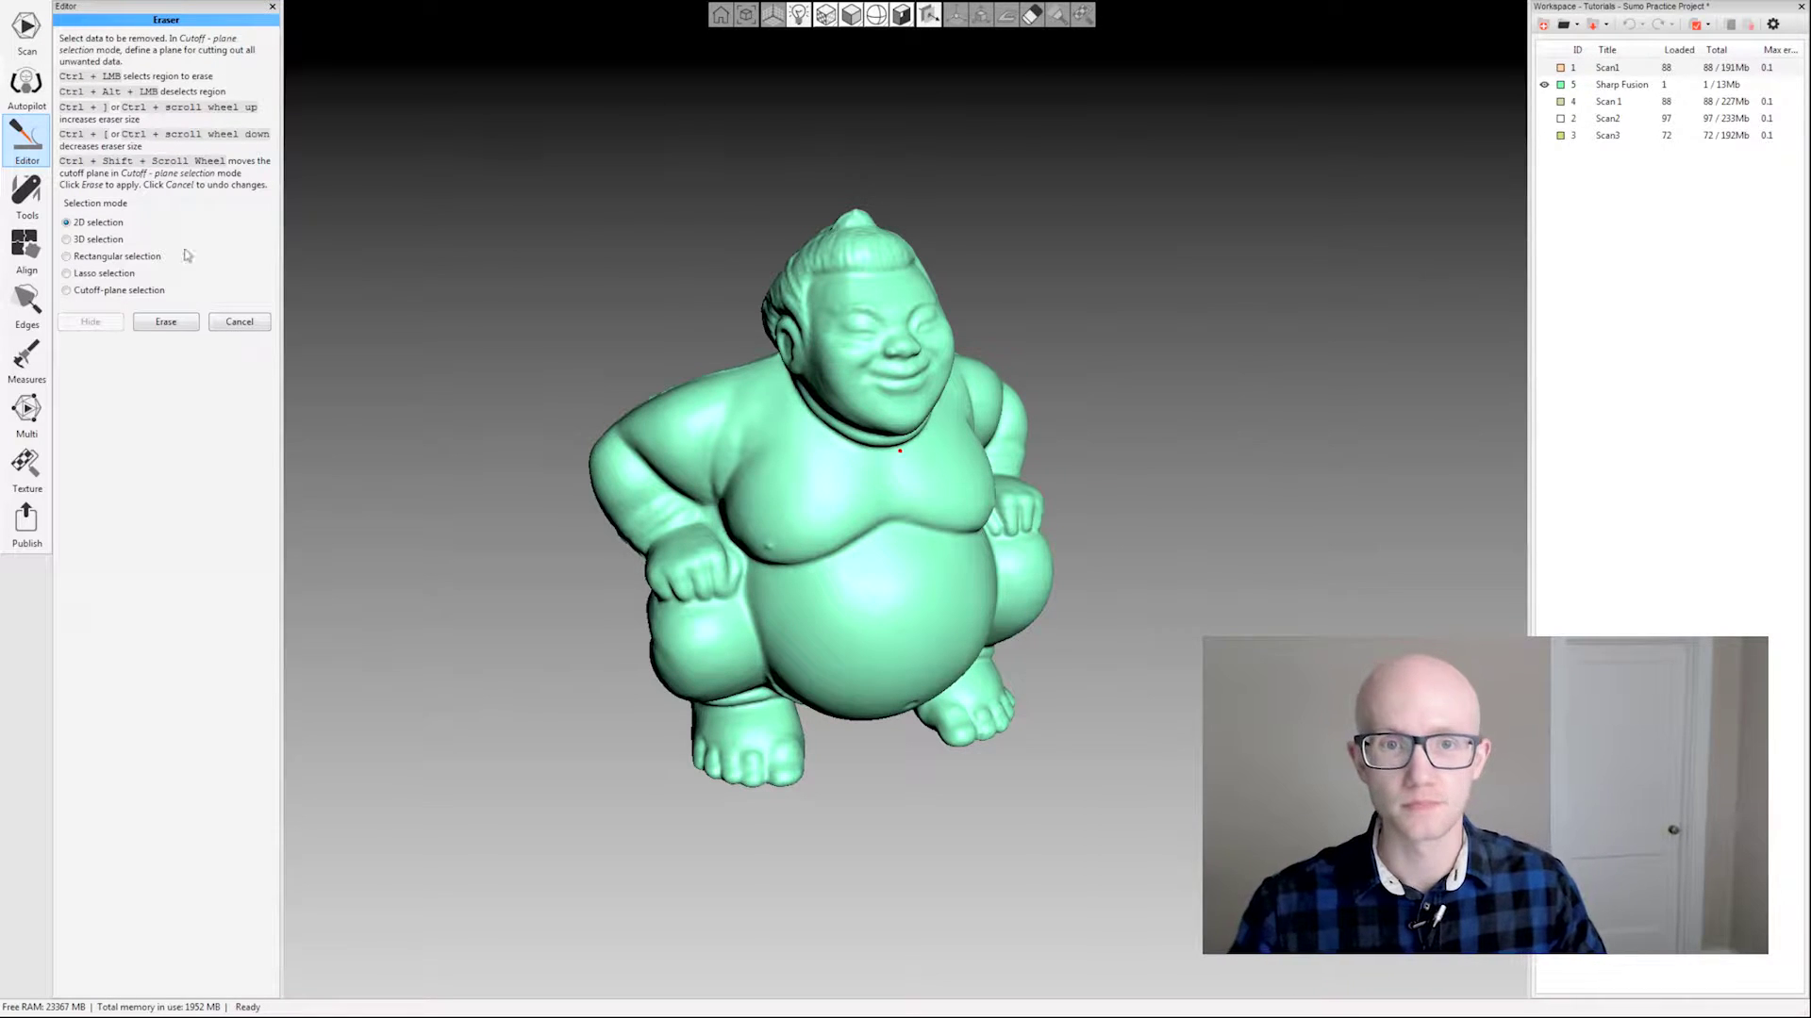
click(87, 246)
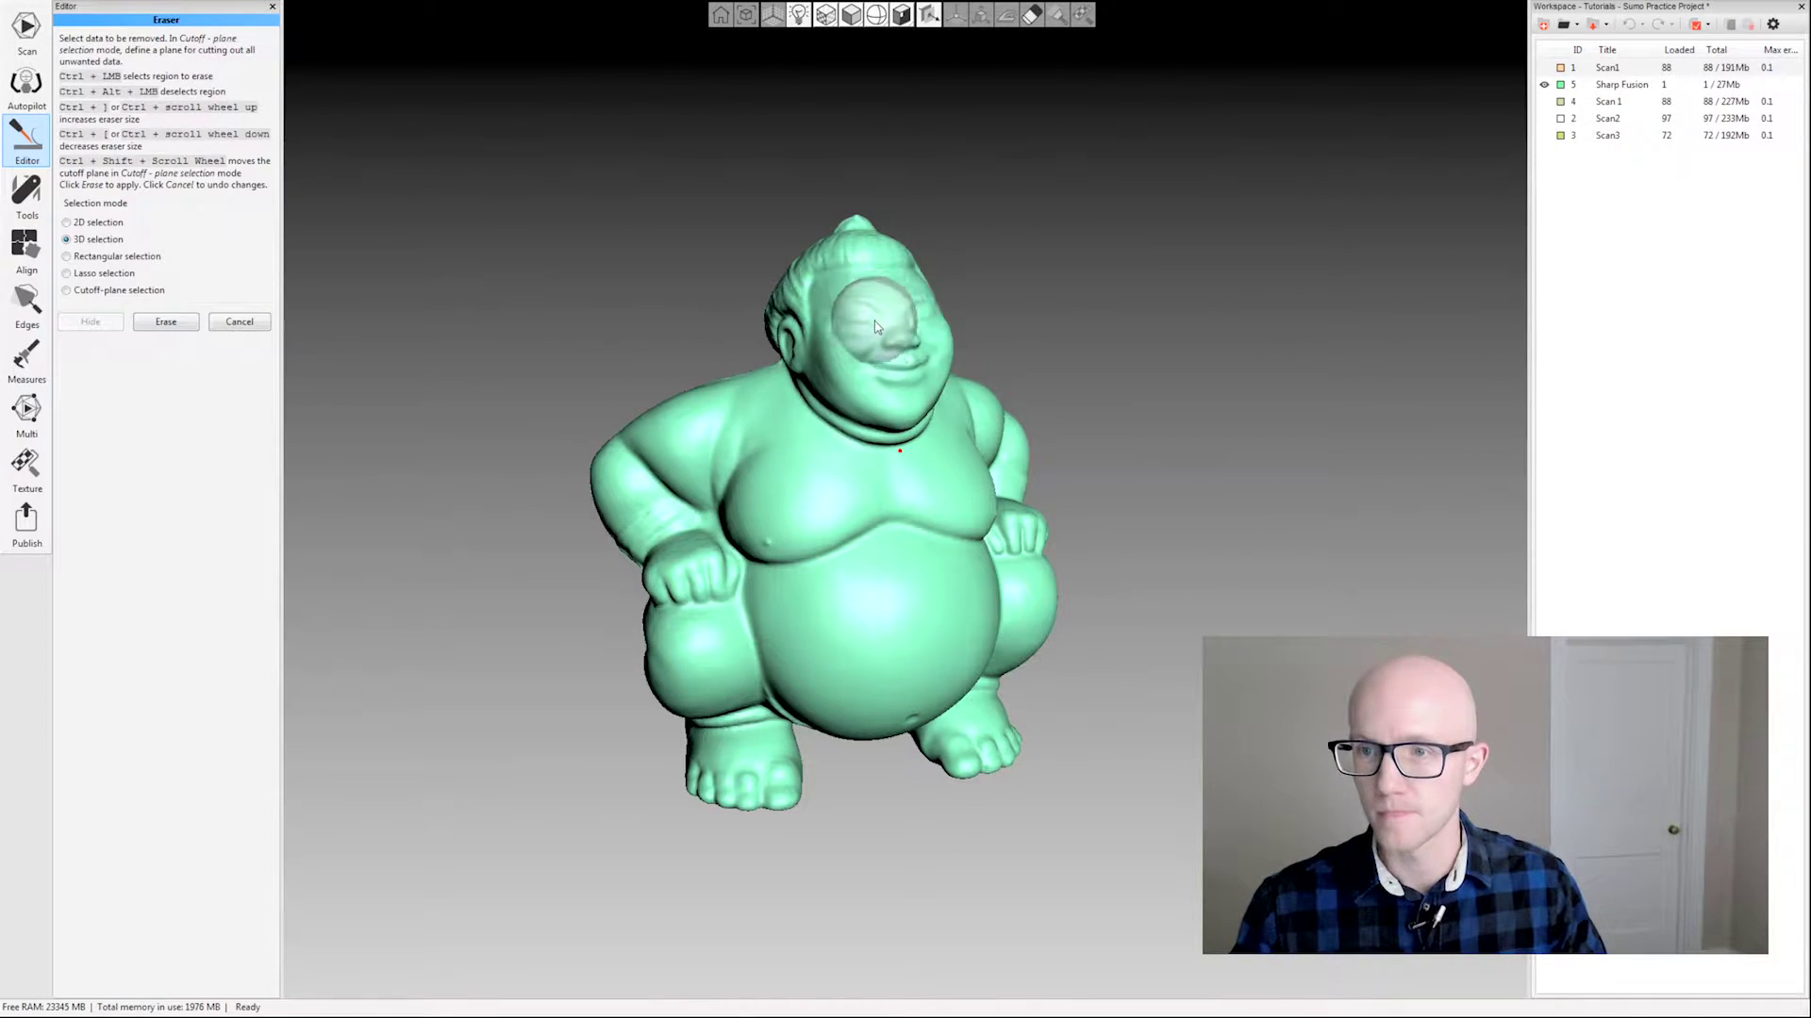
- Enlarge the 3D selection sphere and select the figure's head from above and from the front
ctrl+scroll(873, 339, up, 5)
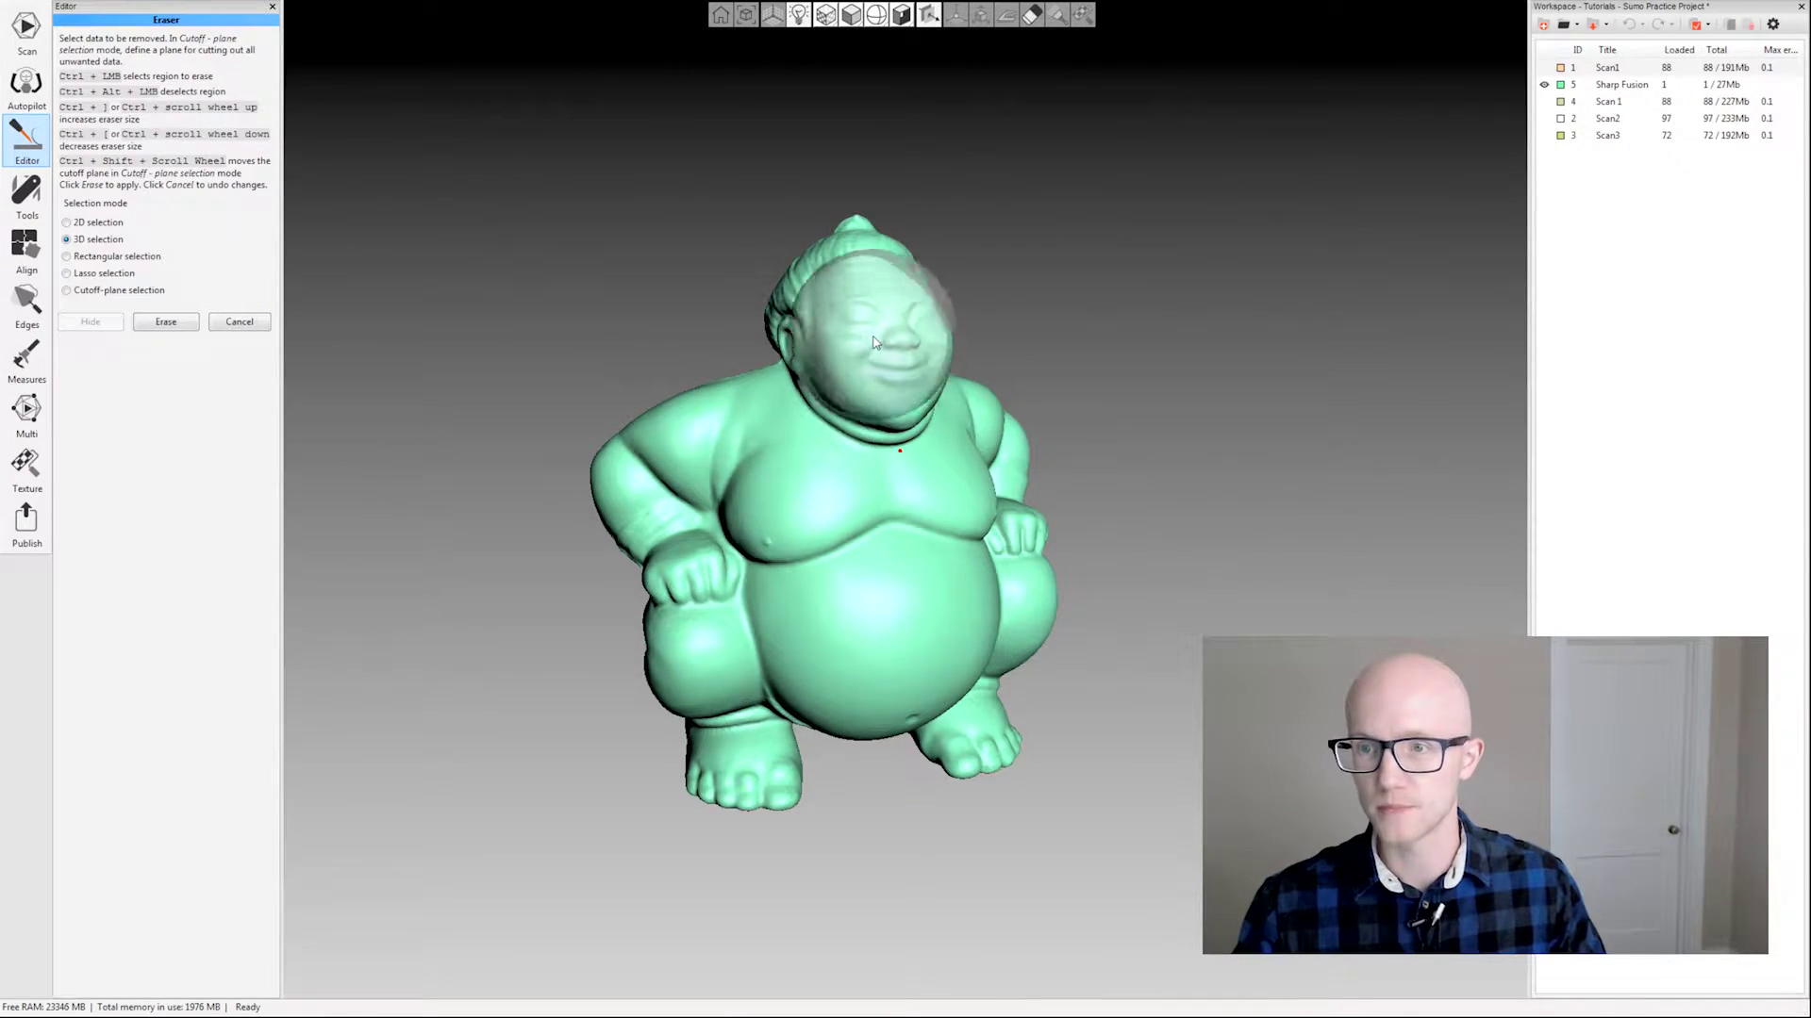
ctrl+scroll(873, 342, up, 3)
mouse_move(873, 341)
mouse_down()
mouse_move(1028, 252)
mouse_move(1099, 477)
mouse_up()
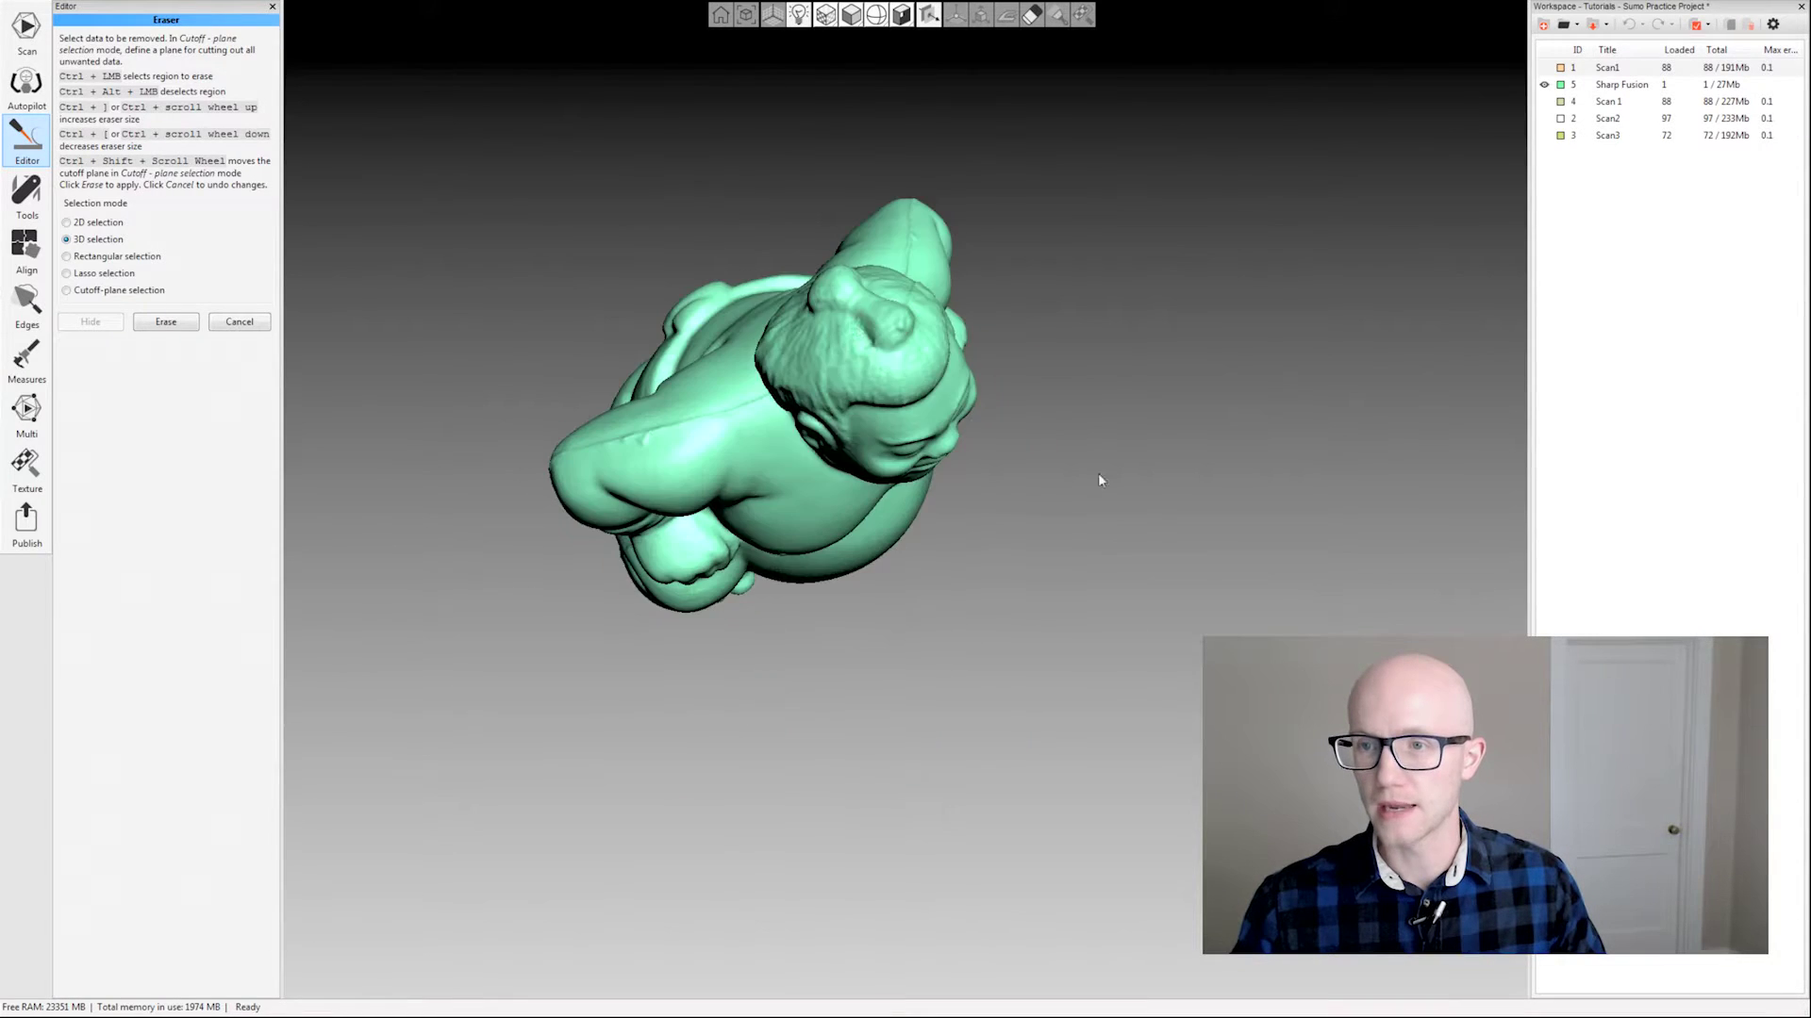
ctrl+click(885, 369)
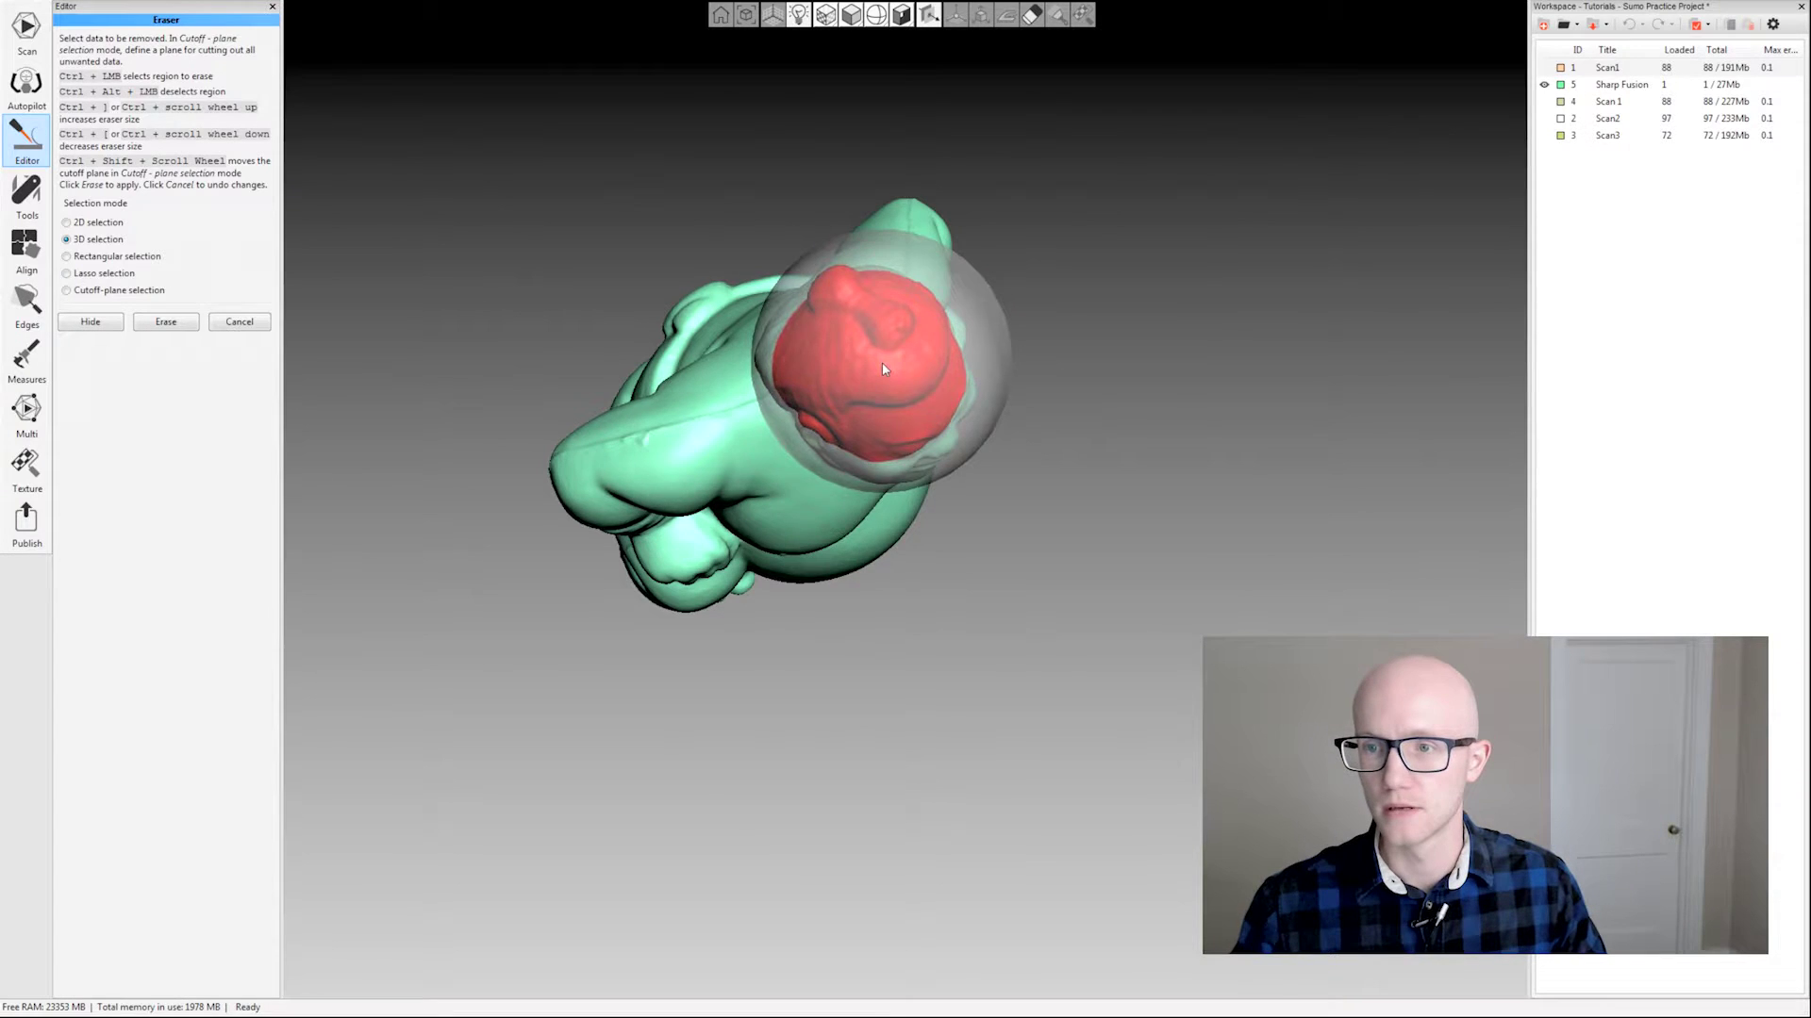
drag(1117, 640, 1045, 421)
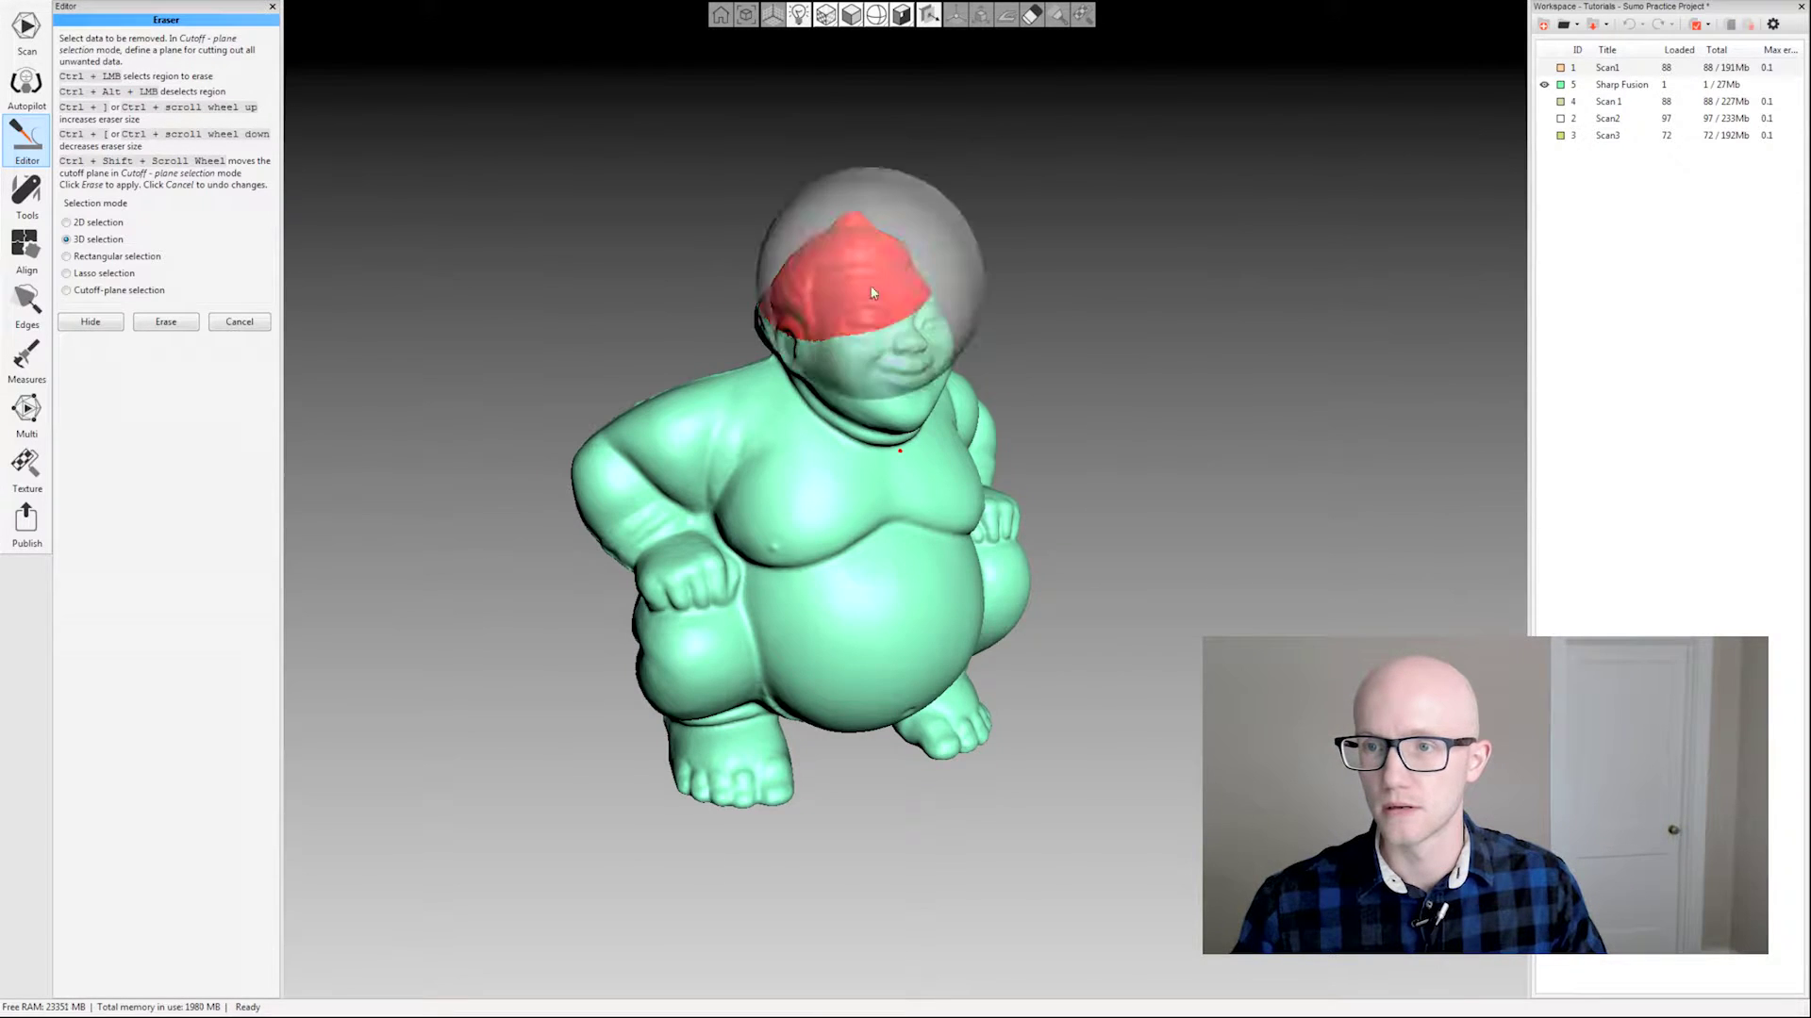
ctrl+click(877, 372)
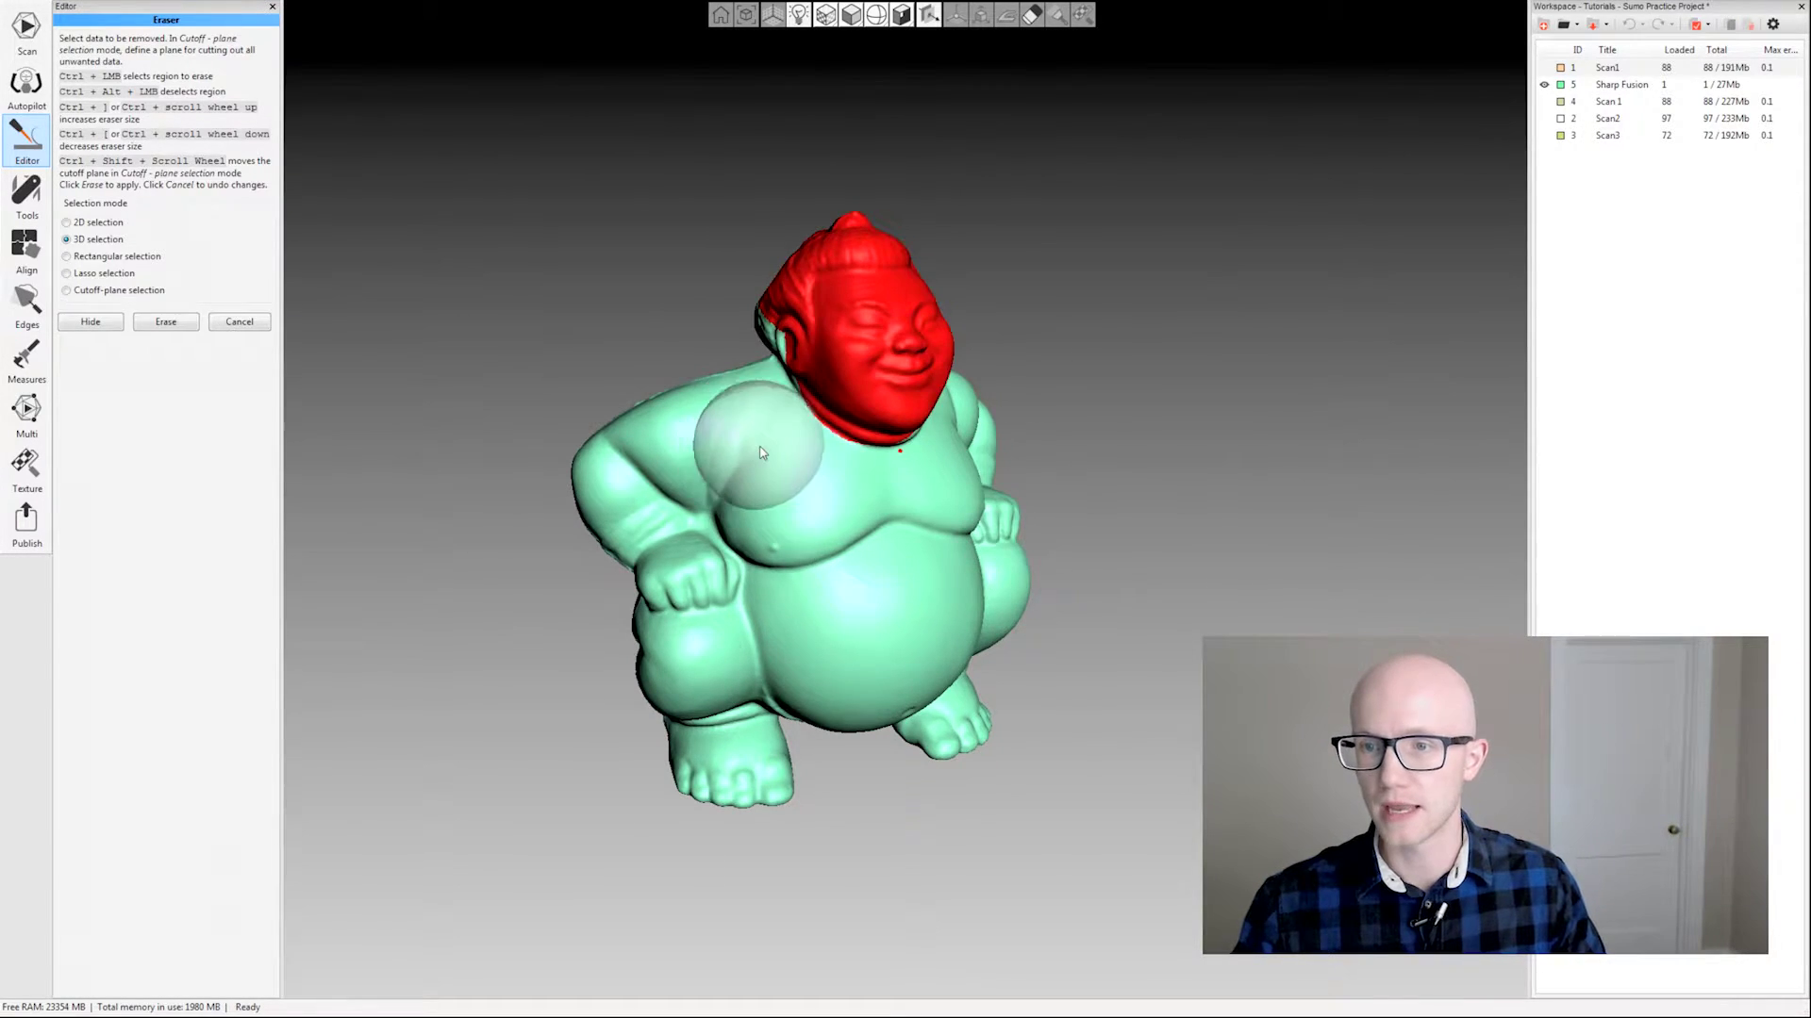
- Brush a strip from the chest past the hand to the thigh with a smaller sphere, and erase and restore the selection
ctrl+drag(760, 433, 705, 526)
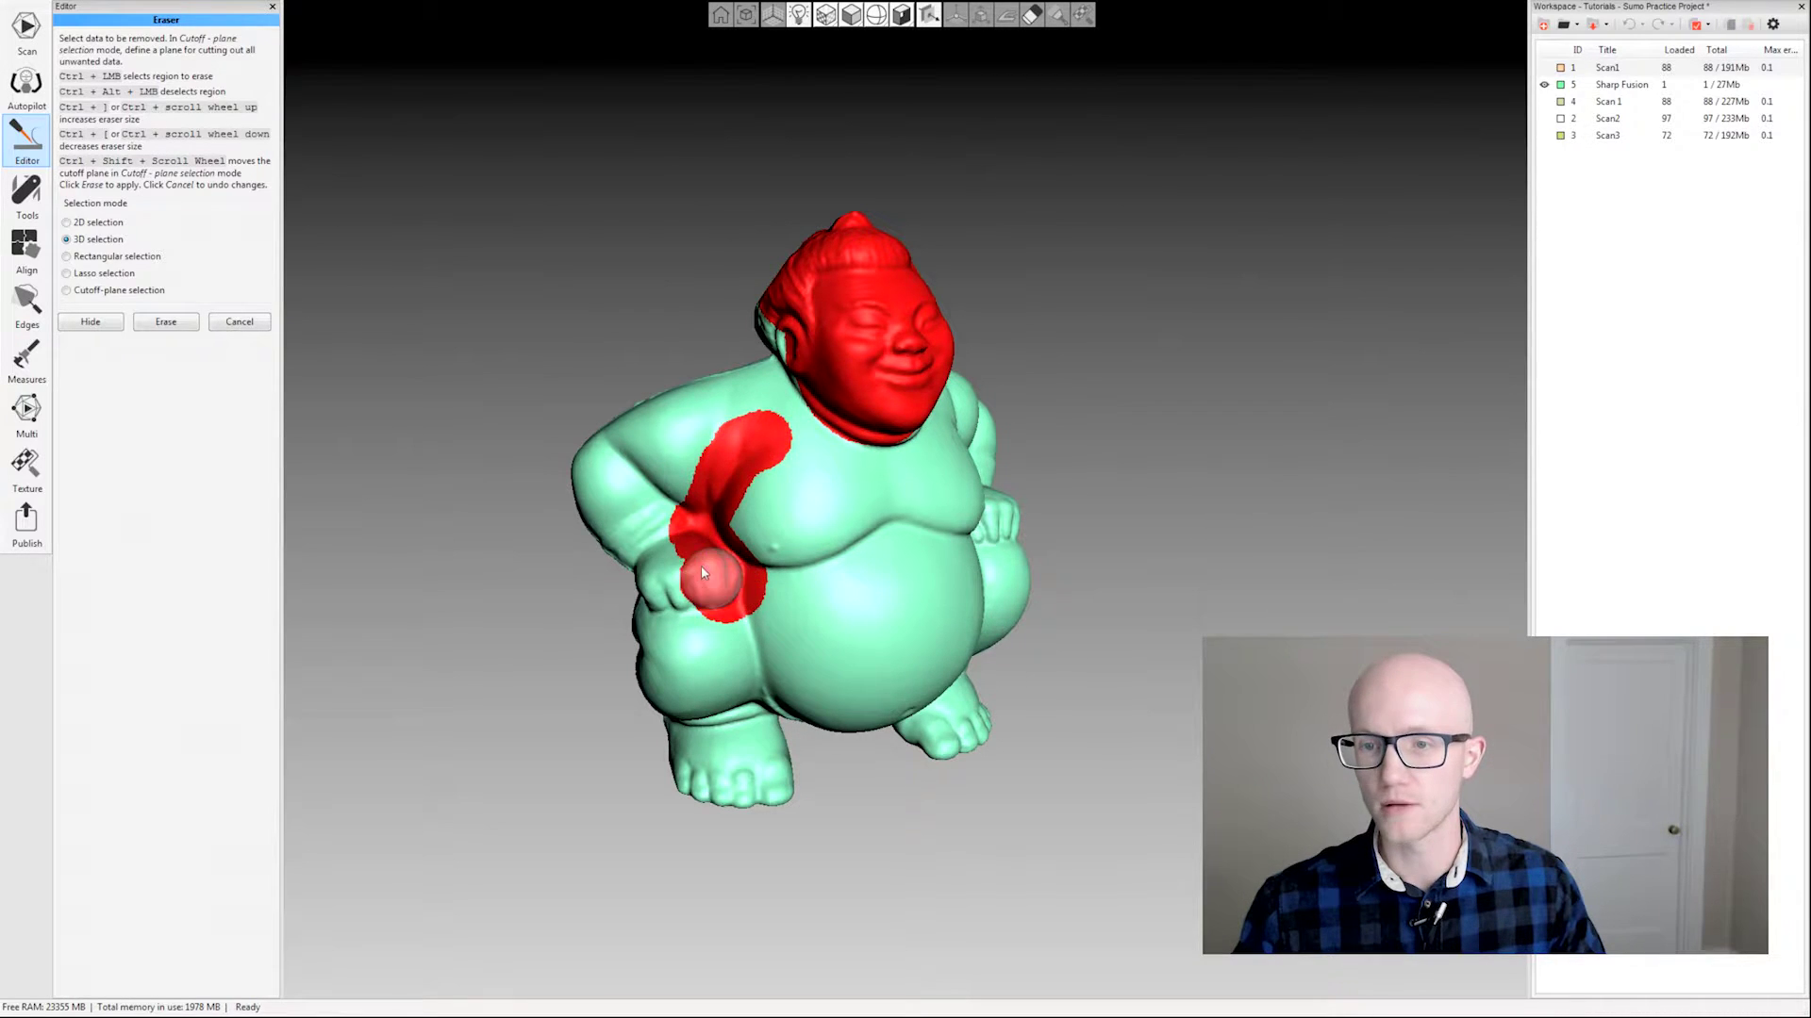
mouse_move(737, 589)
ctrl+mouse_down()
mouse_move(760, 676)
mouse_move(703, 703)
ctrl+mouse_up()
drag(1167, 401, 943, 359)
click(166, 322)
mouse_move(1128, 513)
mouse_down()
mouse_move(1314, 454)
mouse_move(1147, 428)
mouse_move(632, 275)
mouse_move(641, 252)
mouse_up()
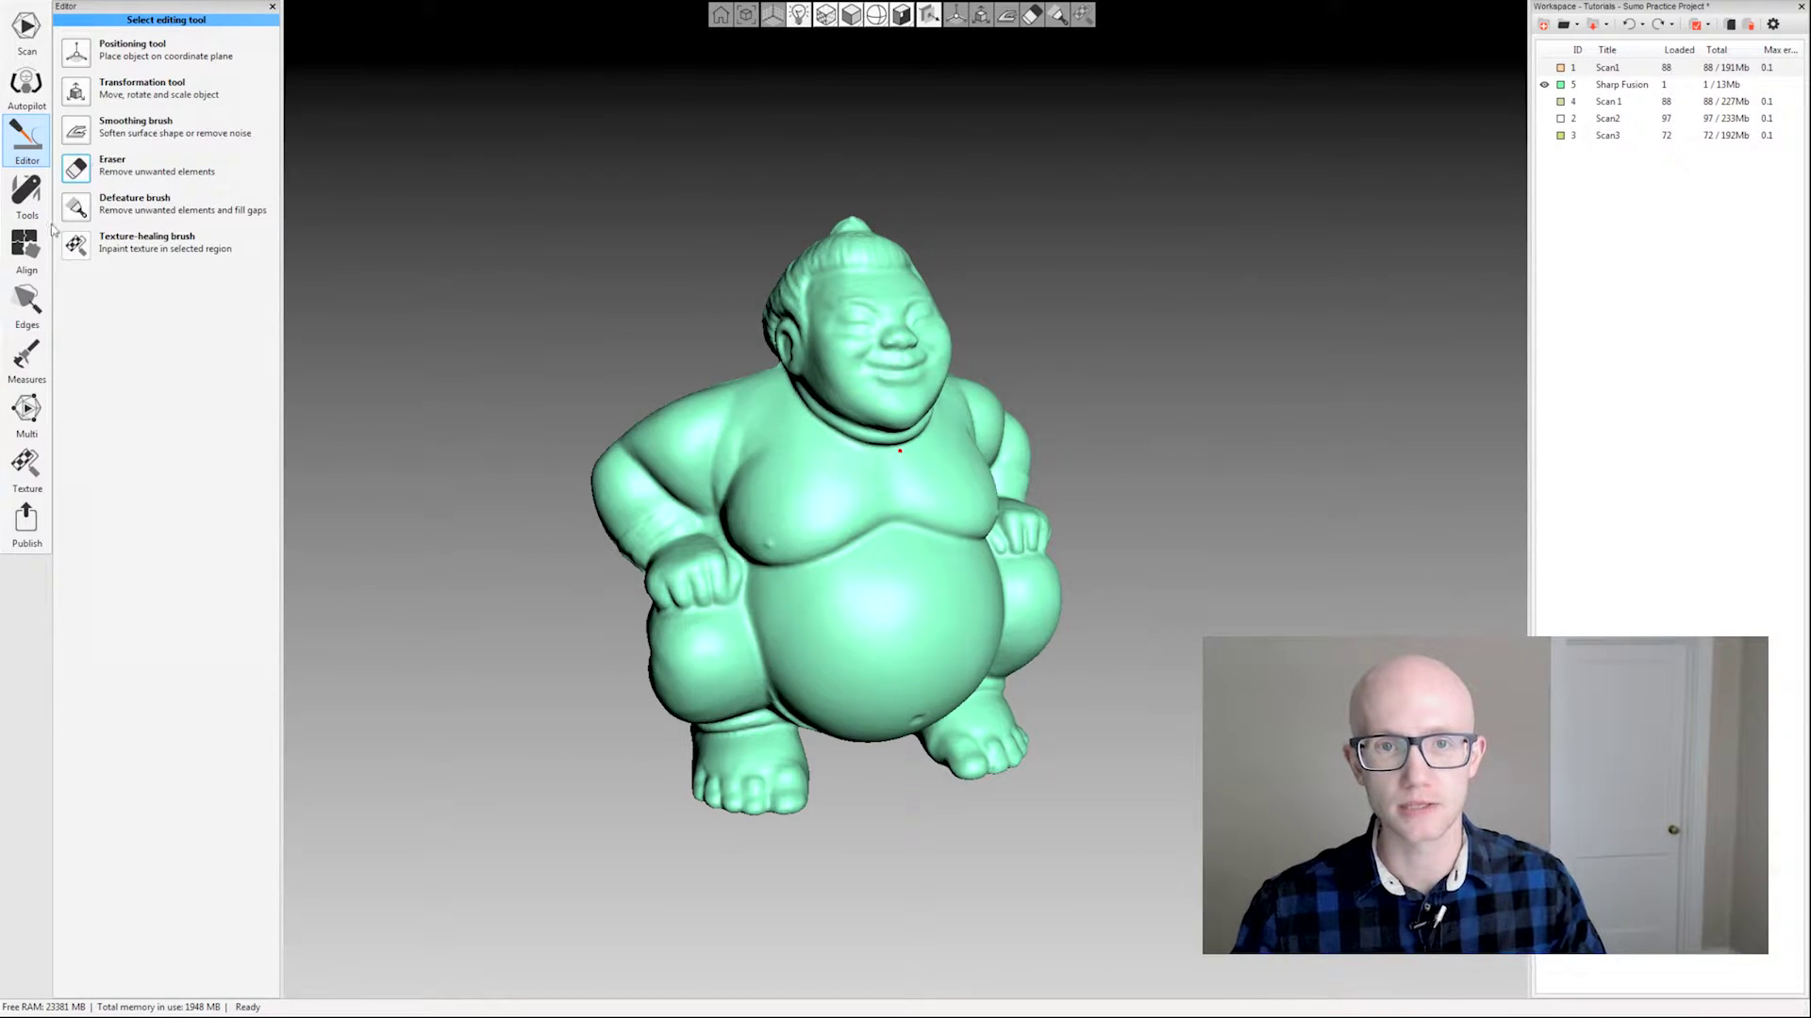
- Restart the Eraser in rectangular selection mode and select the figure's lower body from the belly down
click(77, 170)
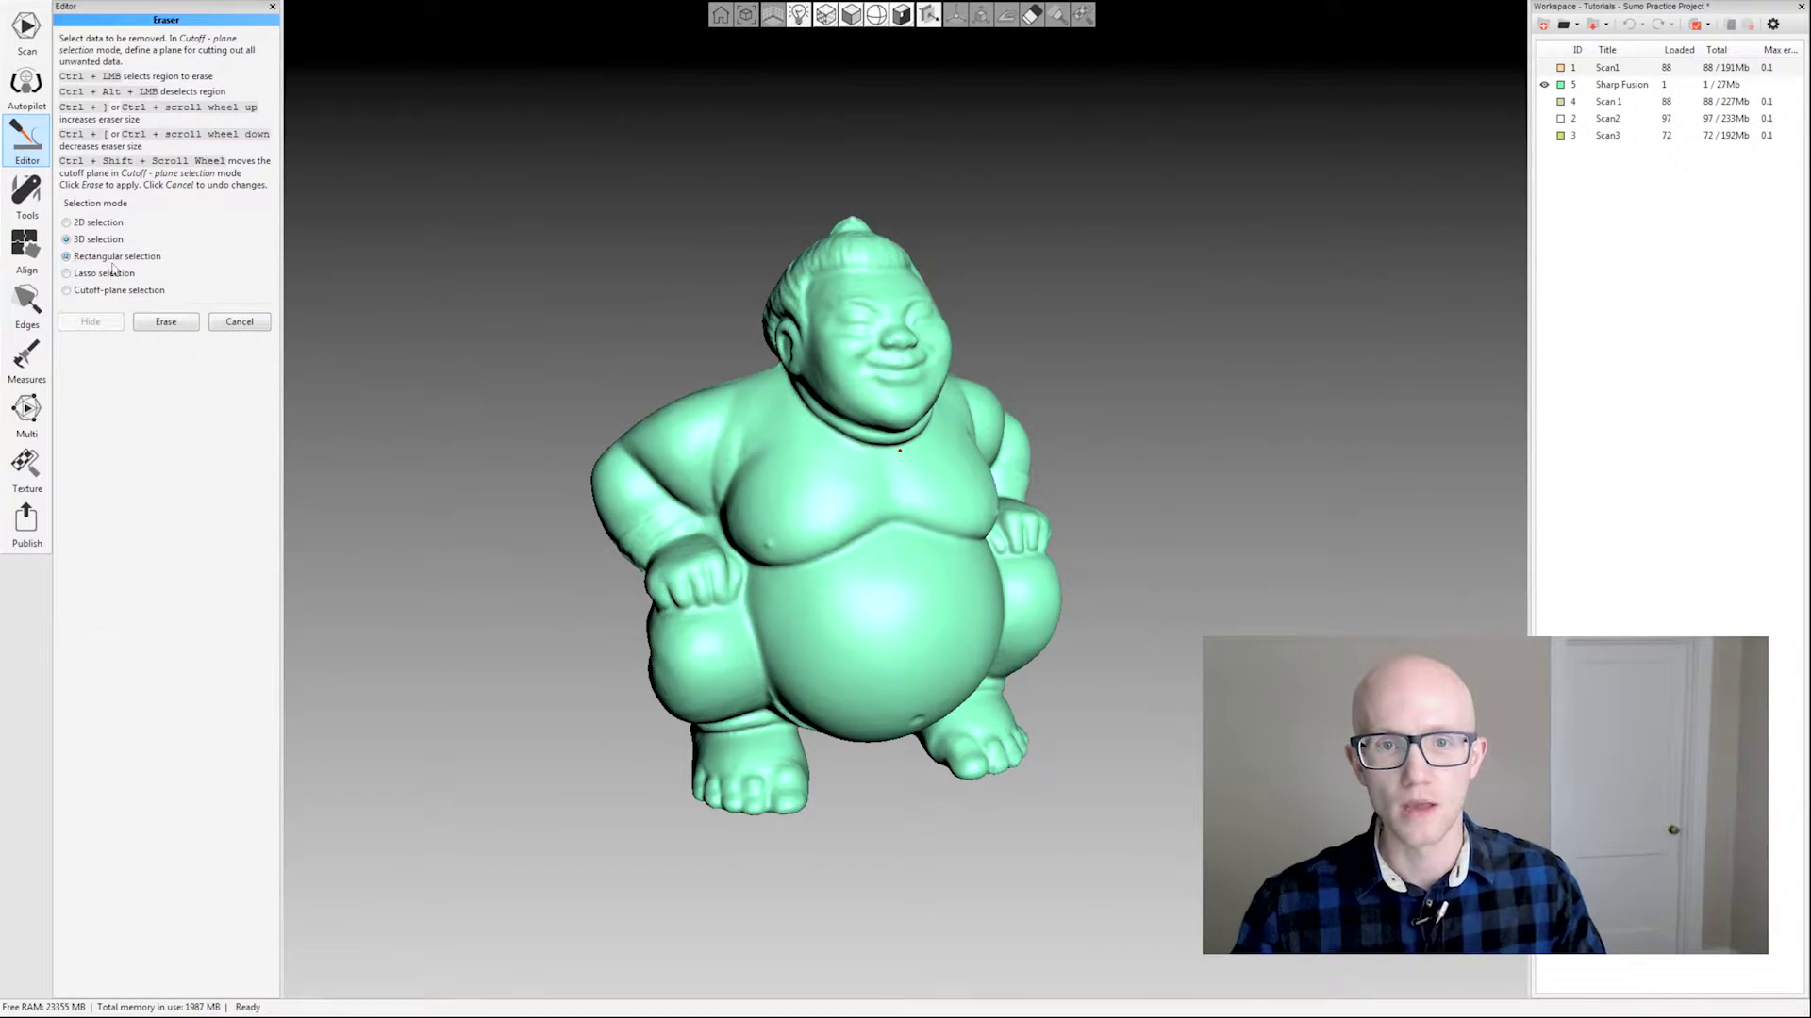
mouse_move(1129, 713)
mouse_down()
mouse_move(1059, 651)
mouse_move(1134, 552)
mouse_move(1144, 610)
mouse_up()
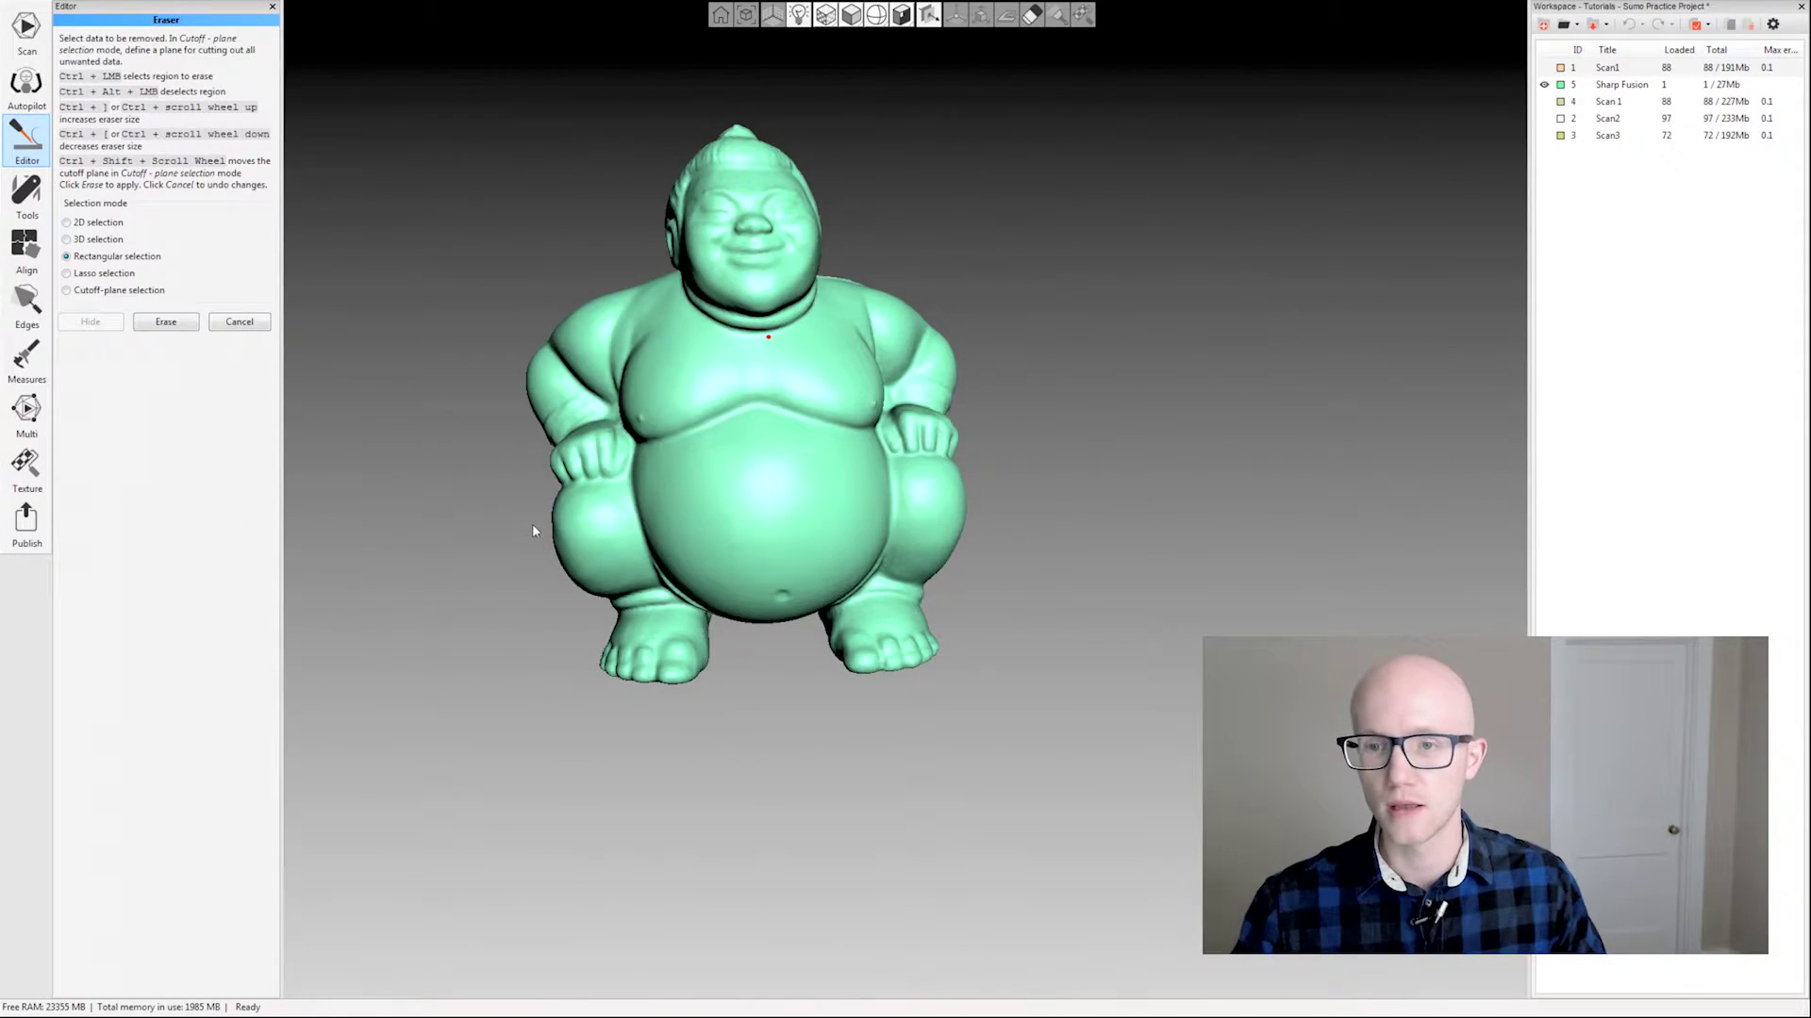
mouse_move(422, 455)
mouse_down()
mouse_move(469, 562)
mouse_move(472, 506)
mouse_move(1061, 809)
mouse_up()
drag(1059, 731, 925, 797)
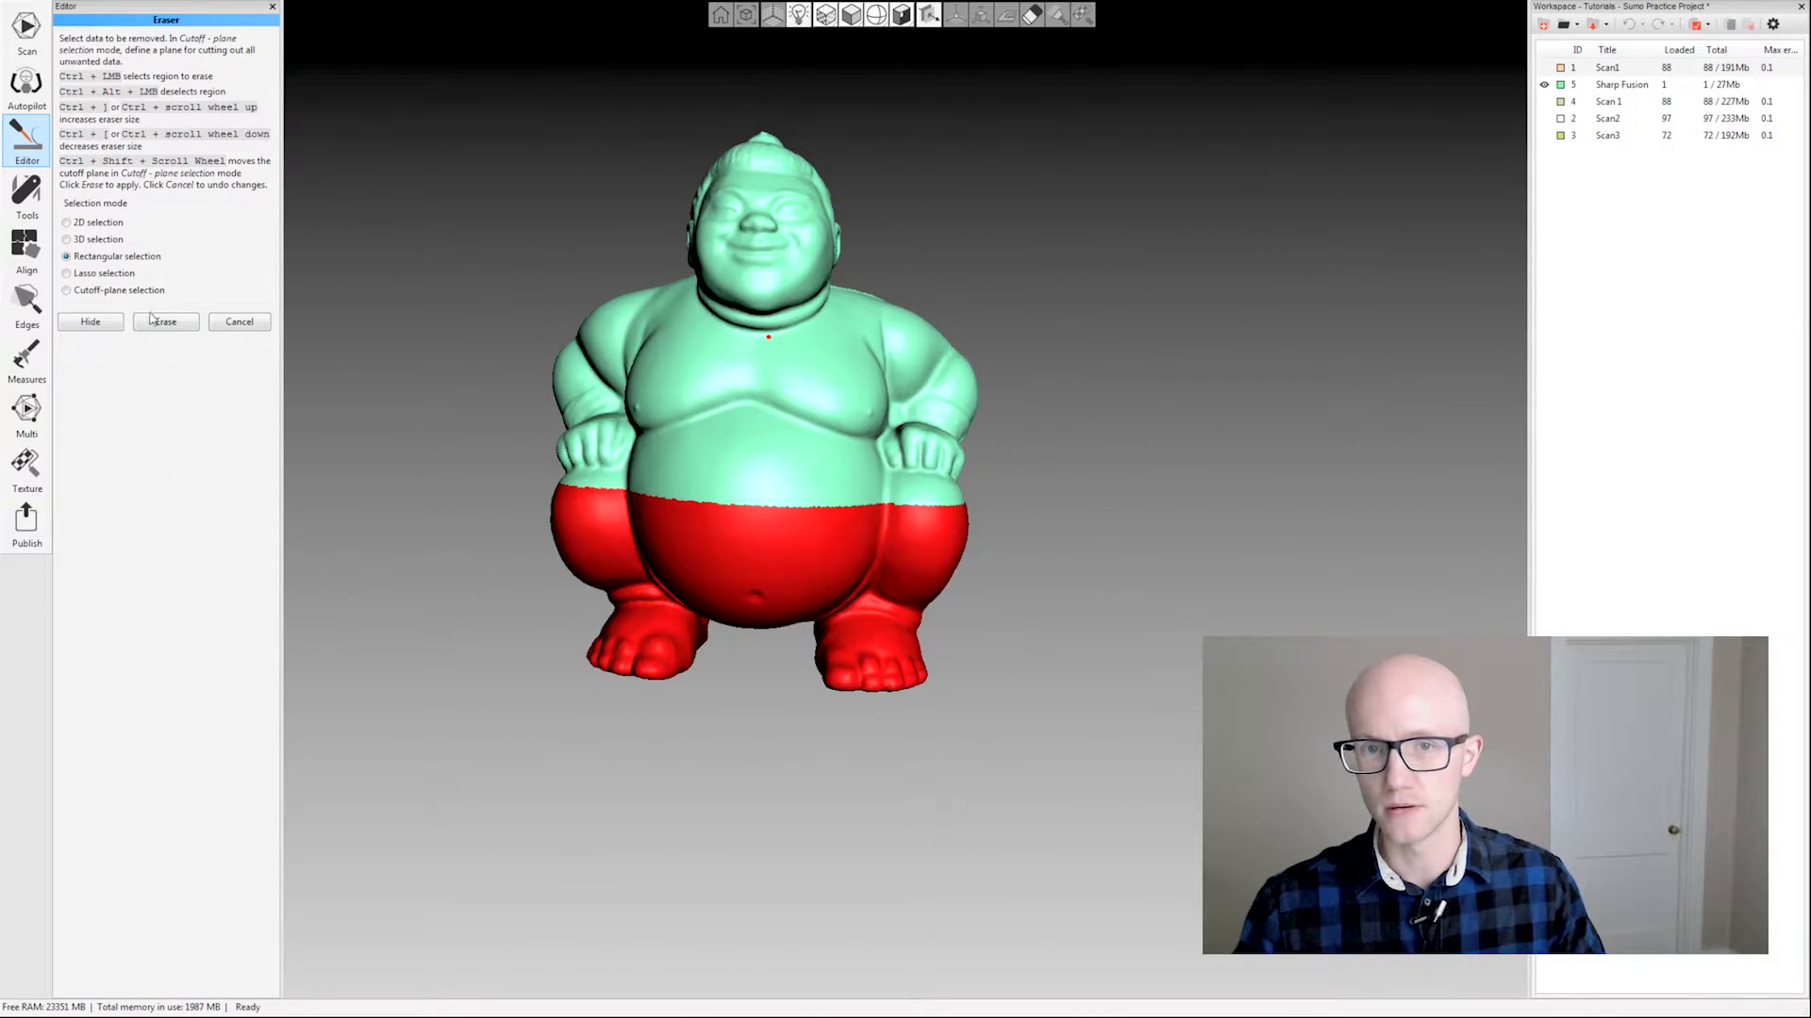
- Erase the rectangular selection of the lower body and undo the erasure
click(161, 322)
mouse_move(705, 752)
mouse_down()
mouse_move(998, 630)
mouse_move(981, 675)
mouse_move(1013, 735)
mouse_move(1009, 679)
mouse_up()
key(ctrl+z)
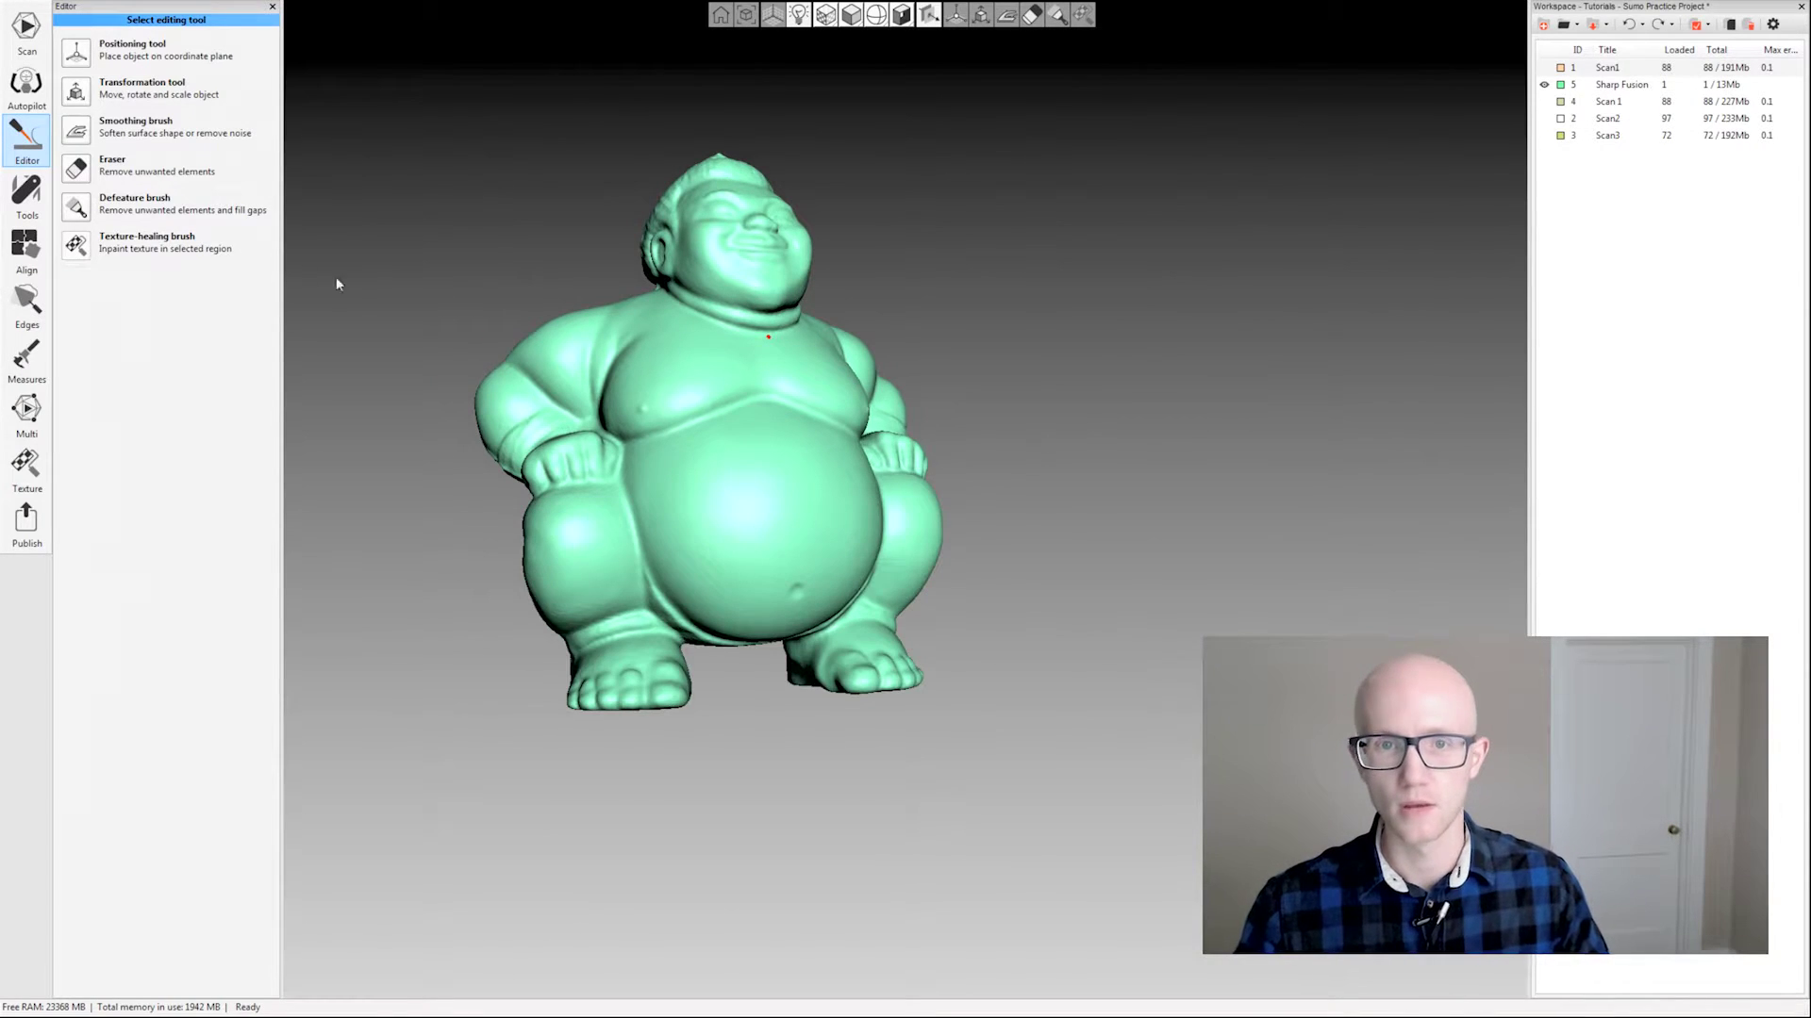
- Restart the Eraser in lasso selection mode and lasso both of the figure's feet
click(88, 179)
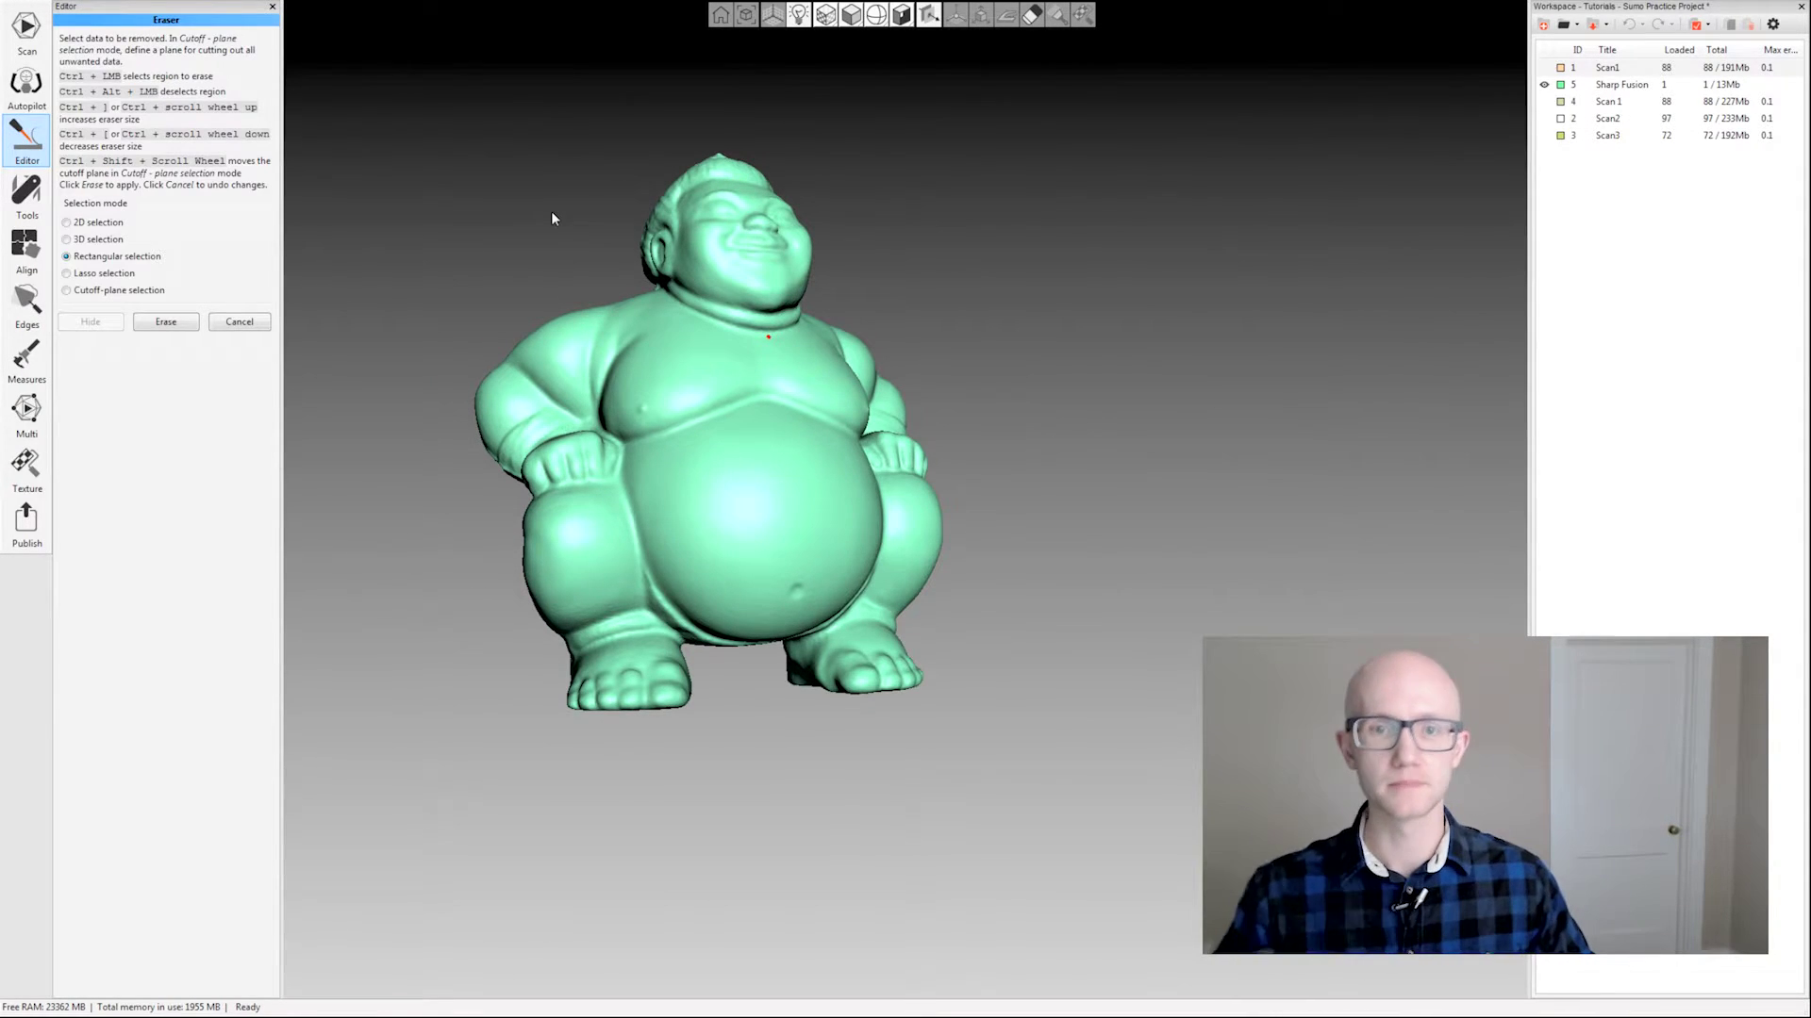
click(67, 274)
drag(1098, 356, 1111, 415)
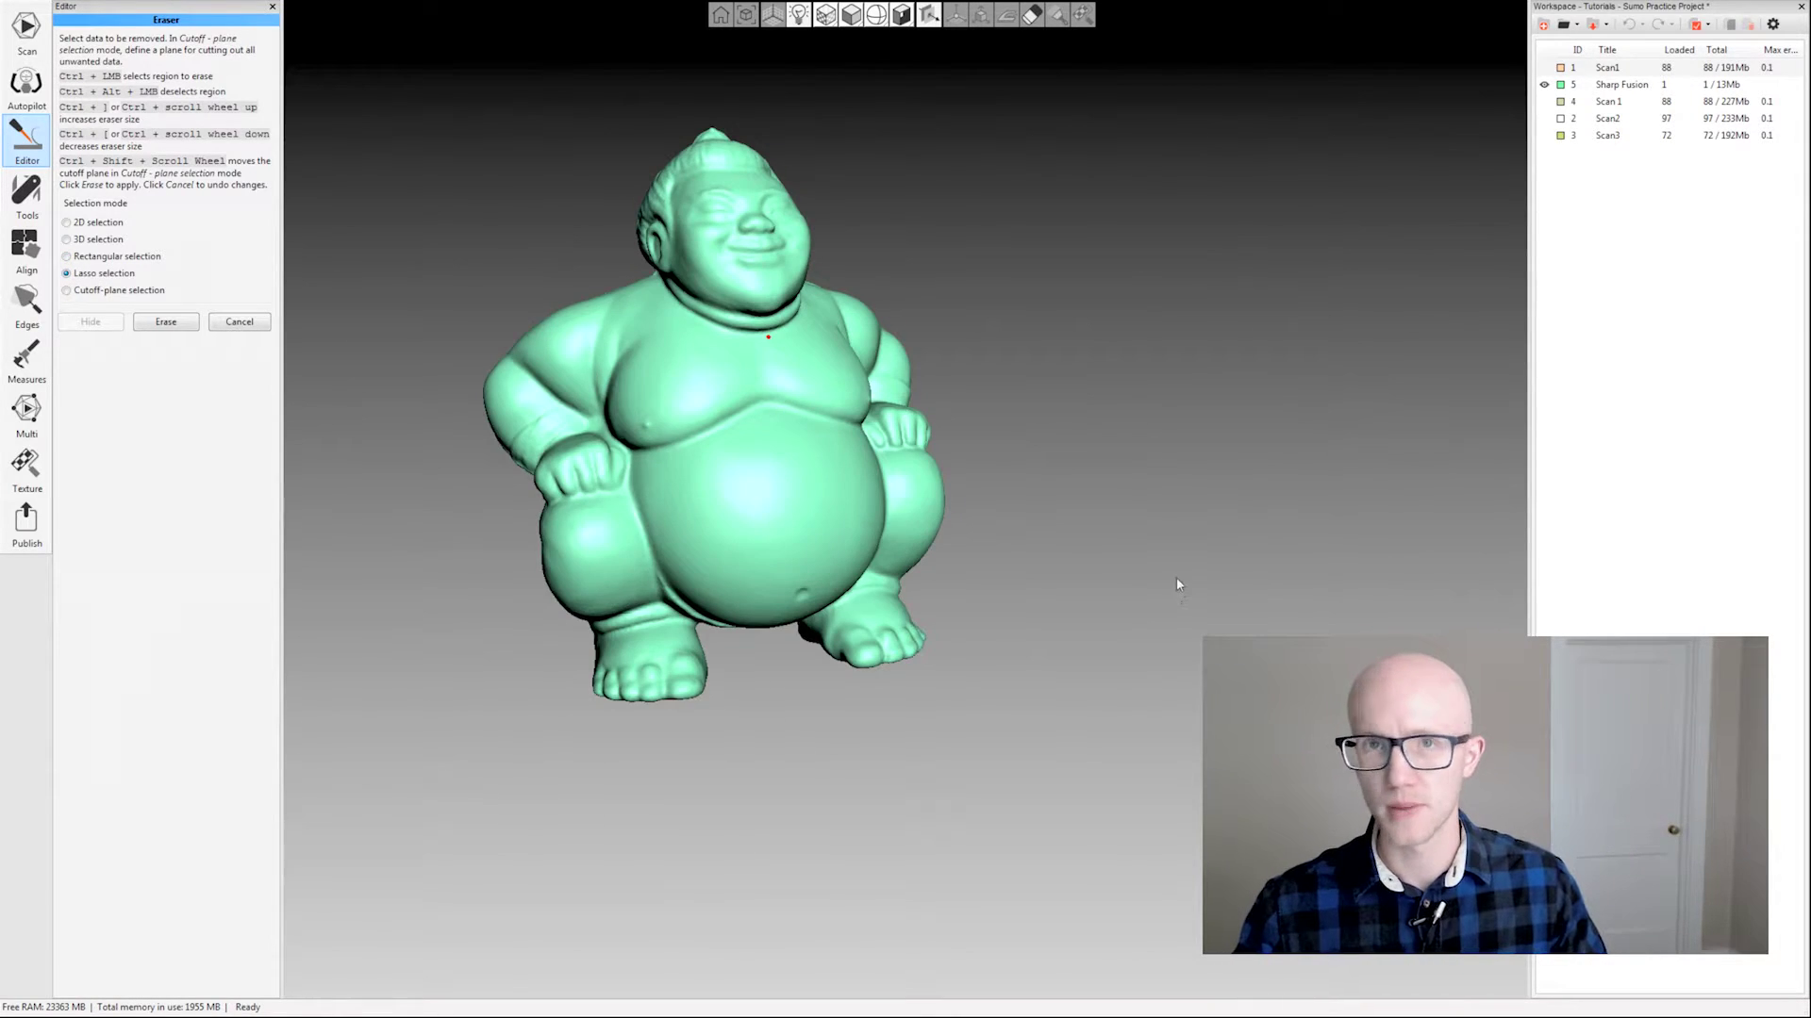
drag(1176, 579, 1151, 637)
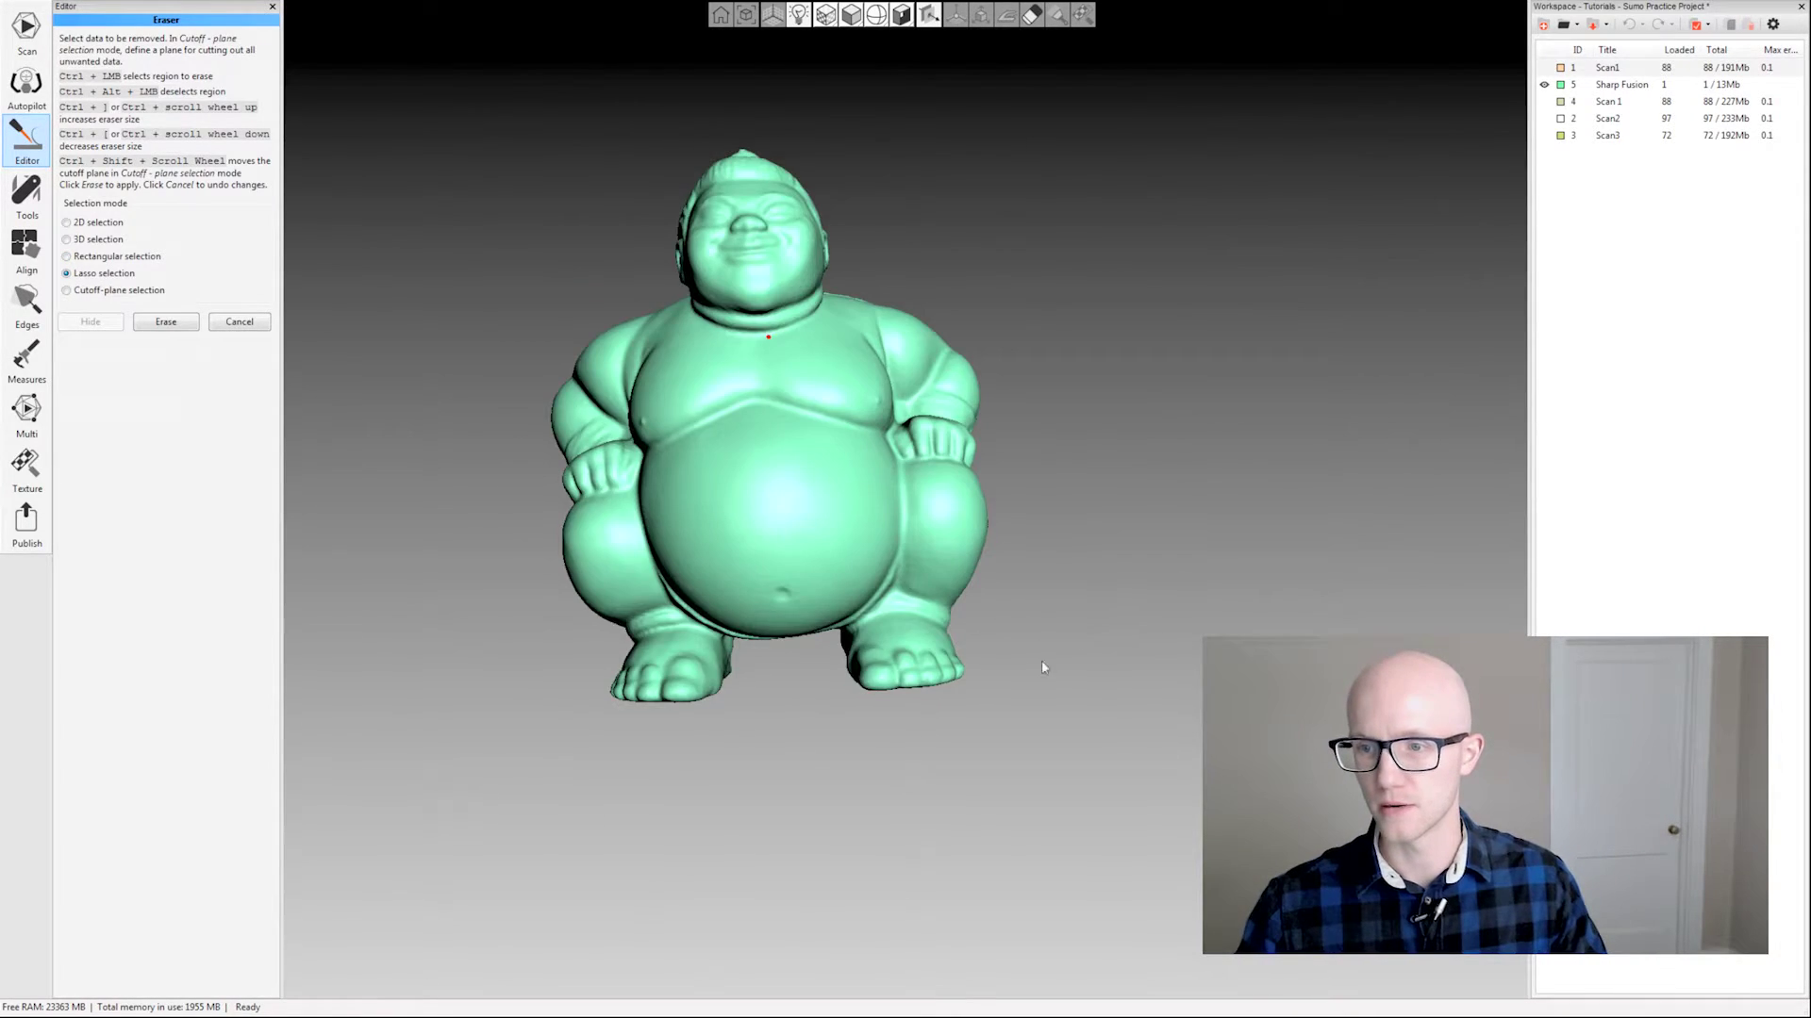
drag(1042, 667, 1075, 681)
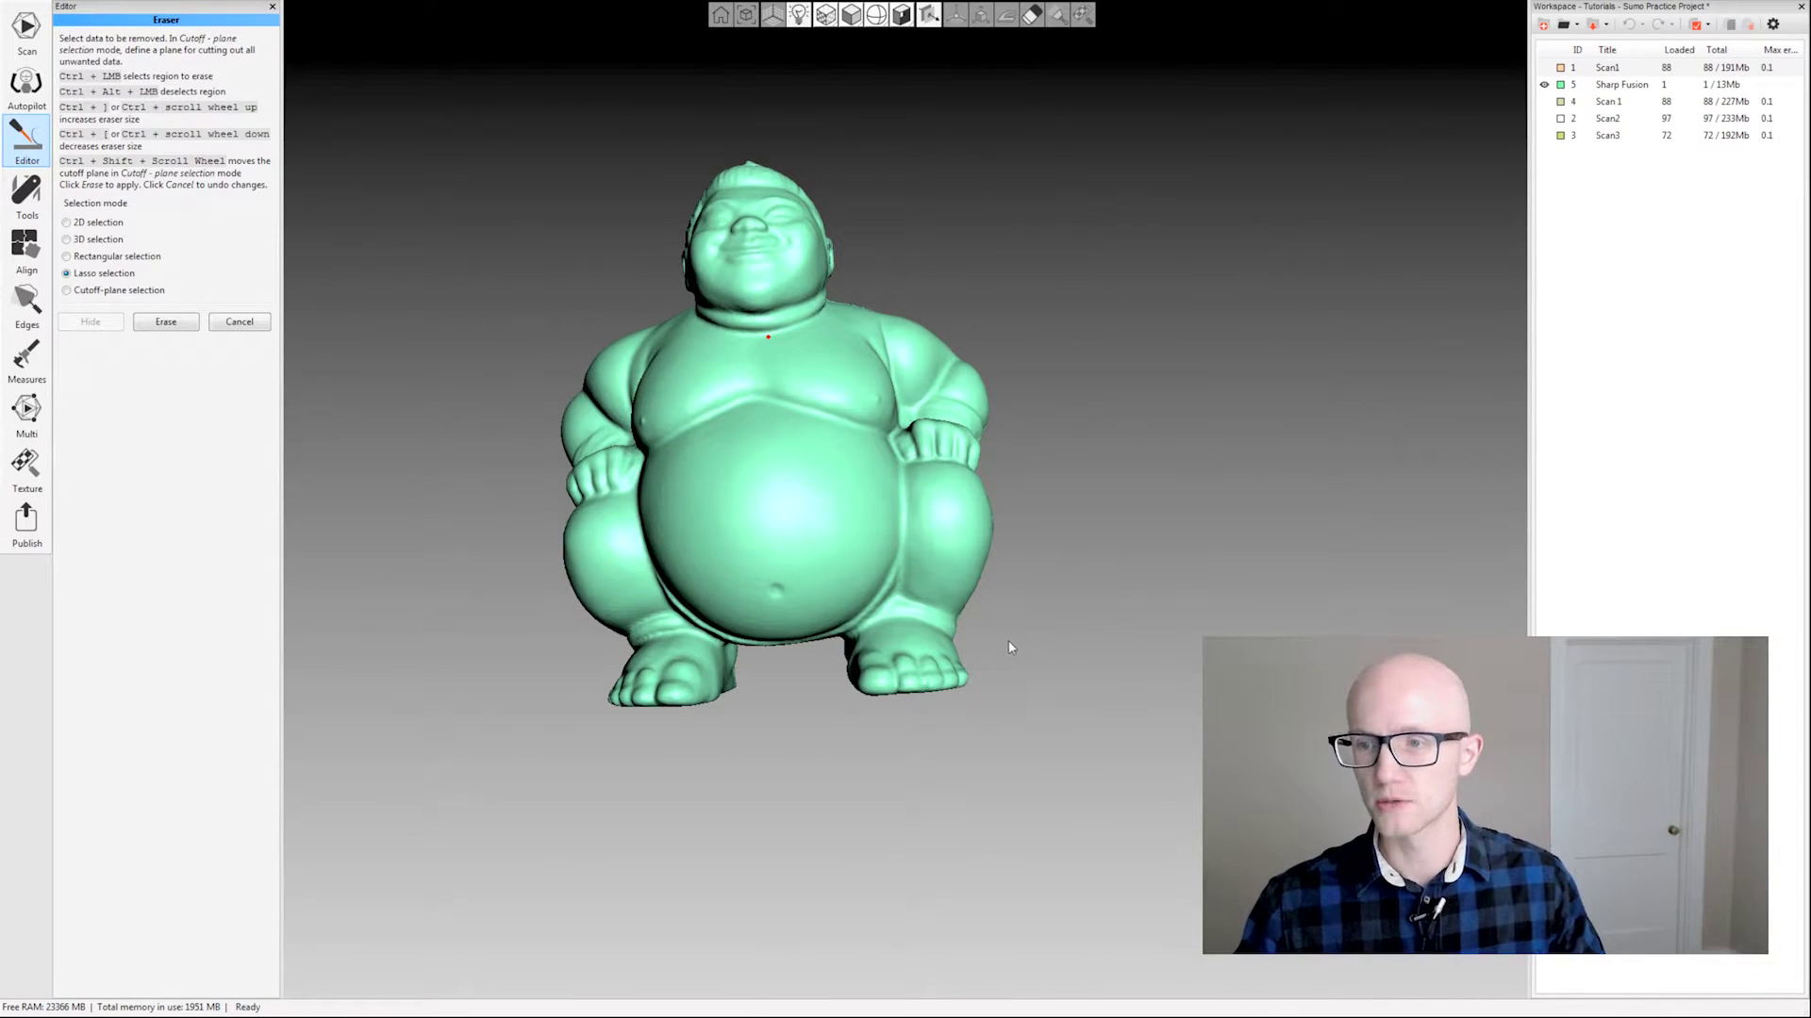
ctrl+drag(854, 761, 1019, 783)
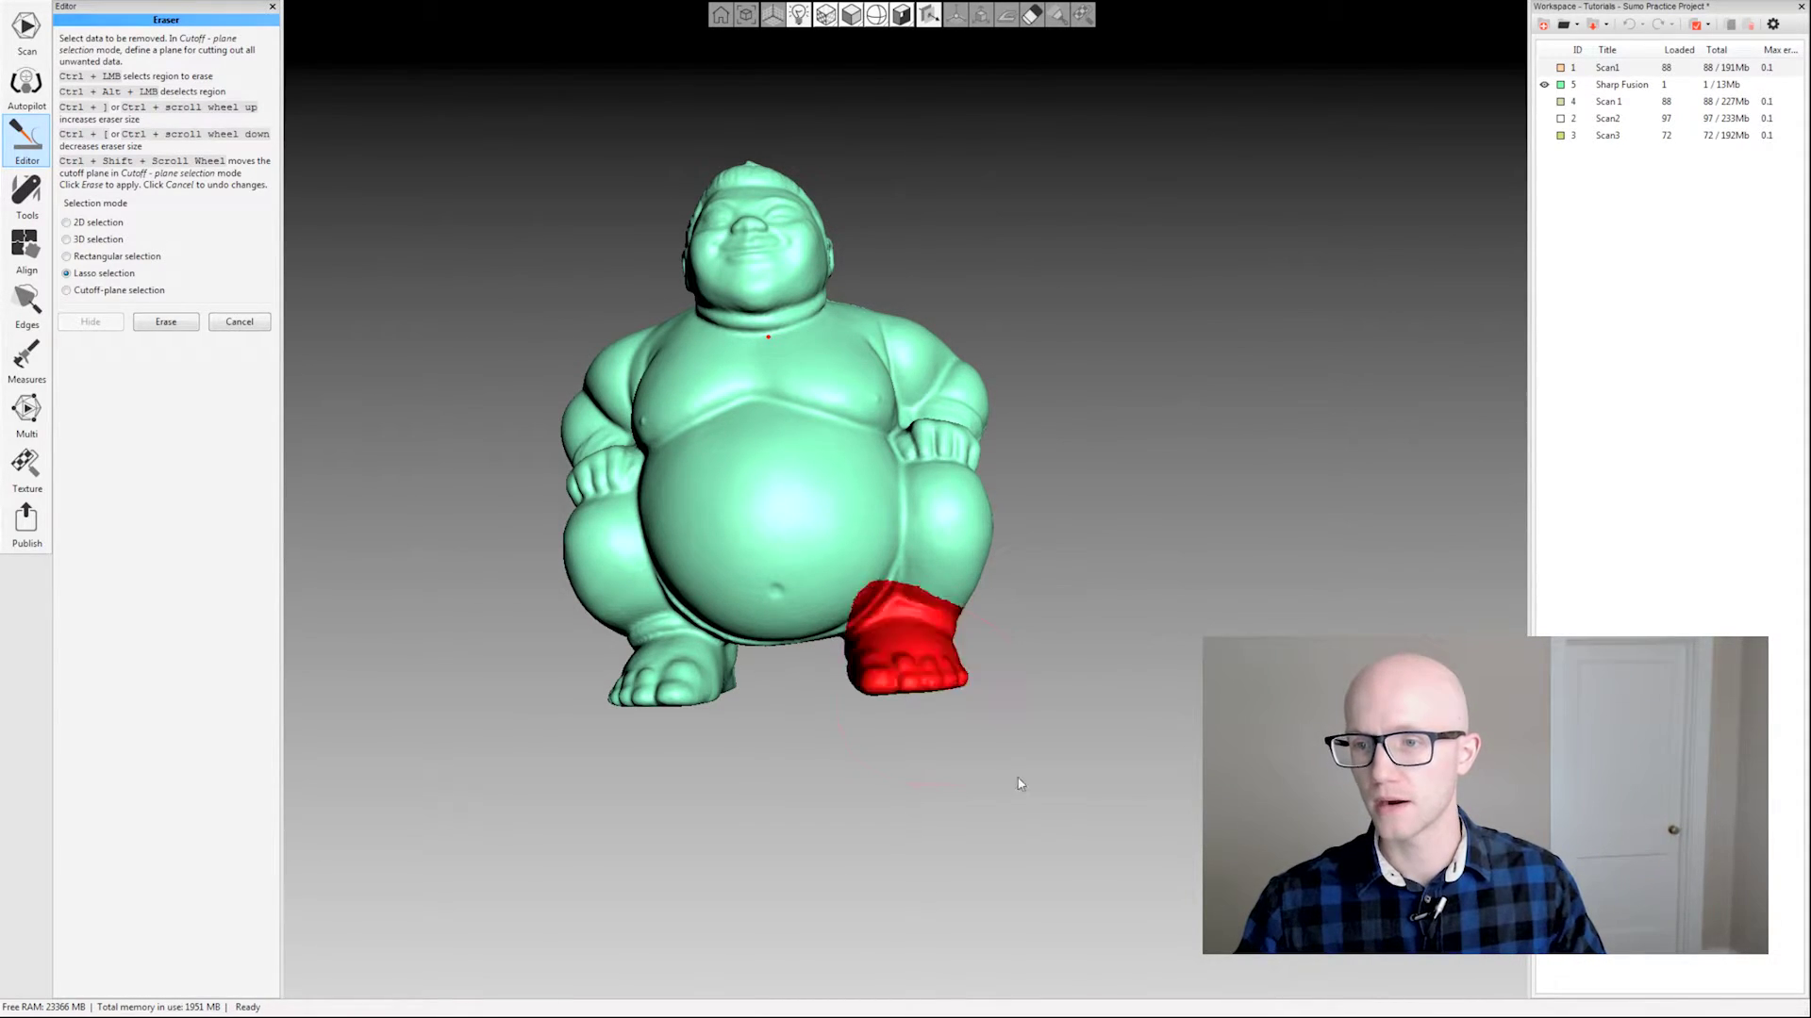
ctrl+drag(732, 655, 588, 648)
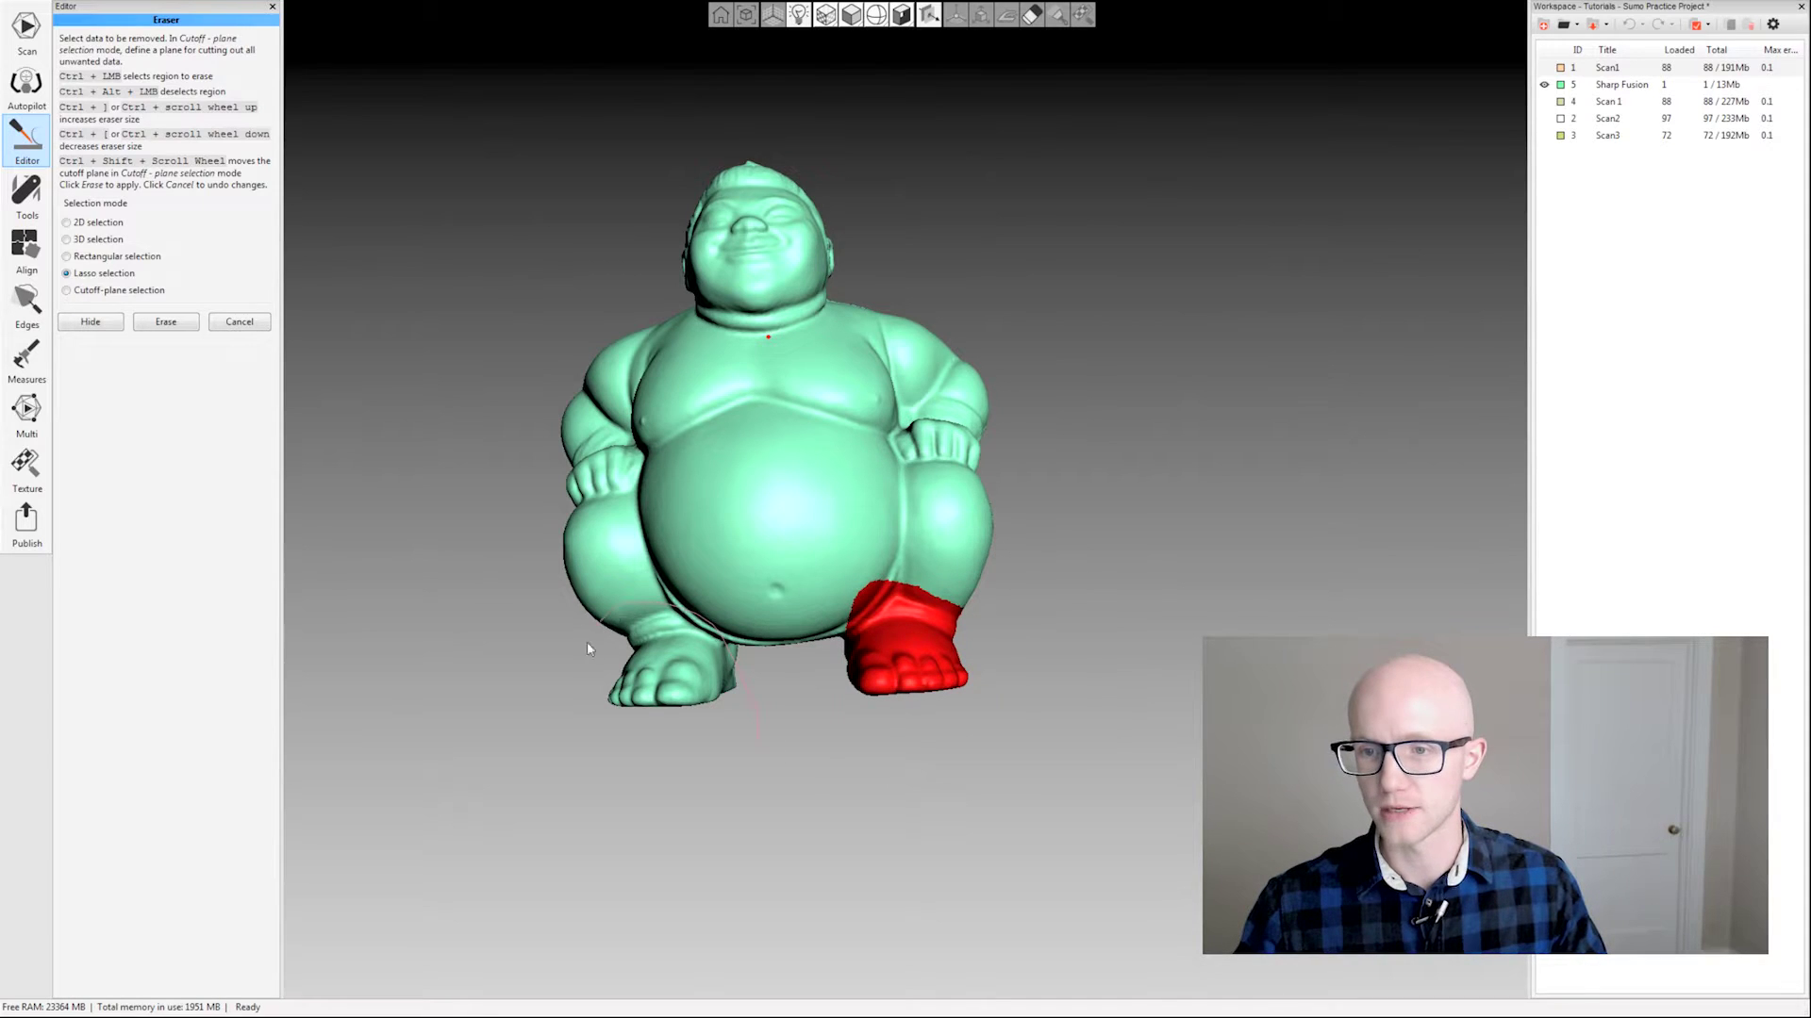
mouse_move(571, 740)
ctrl+mouse_down()
mouse_move(926, 778)
mouse_move(1081, 752)
ctrl+mouse_up()
drag(759, 845, 1059, 755)
drag(863, 790, 779, 777)
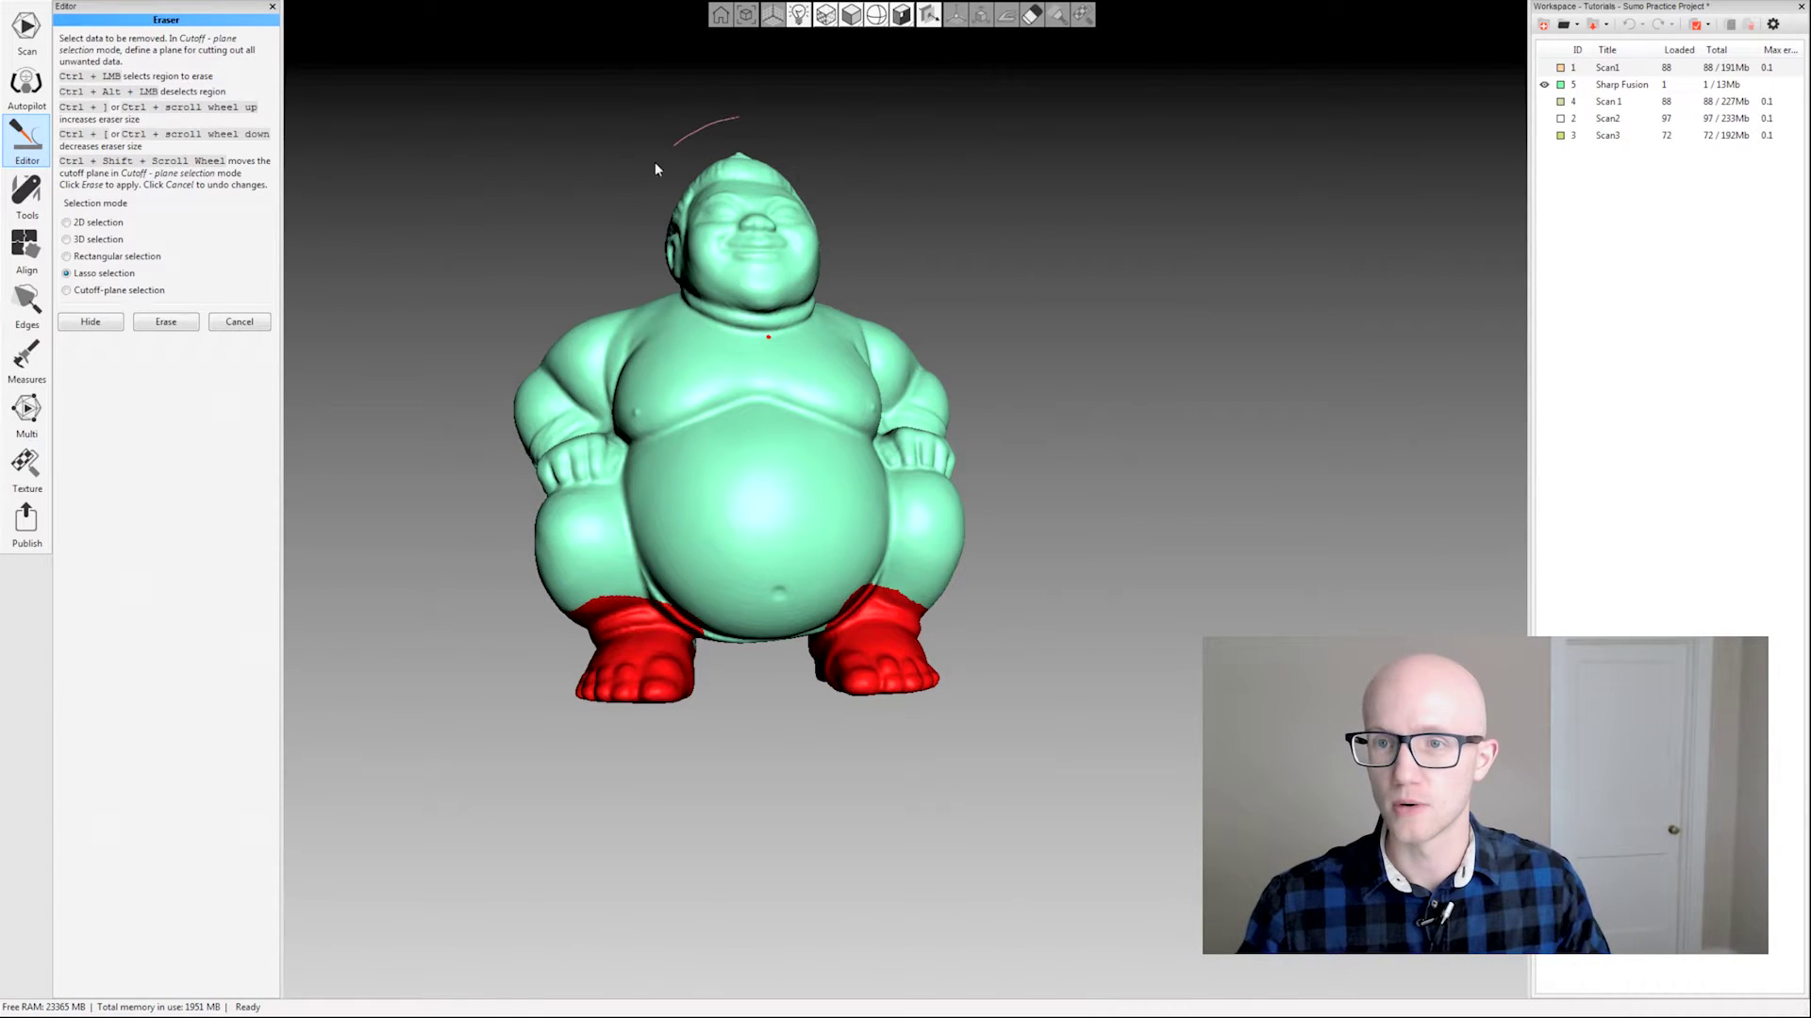
- Add the figure's head to the lasso selection and cancel the Eraser without erasing
ctrl+drag(830, 307, 681, 119)
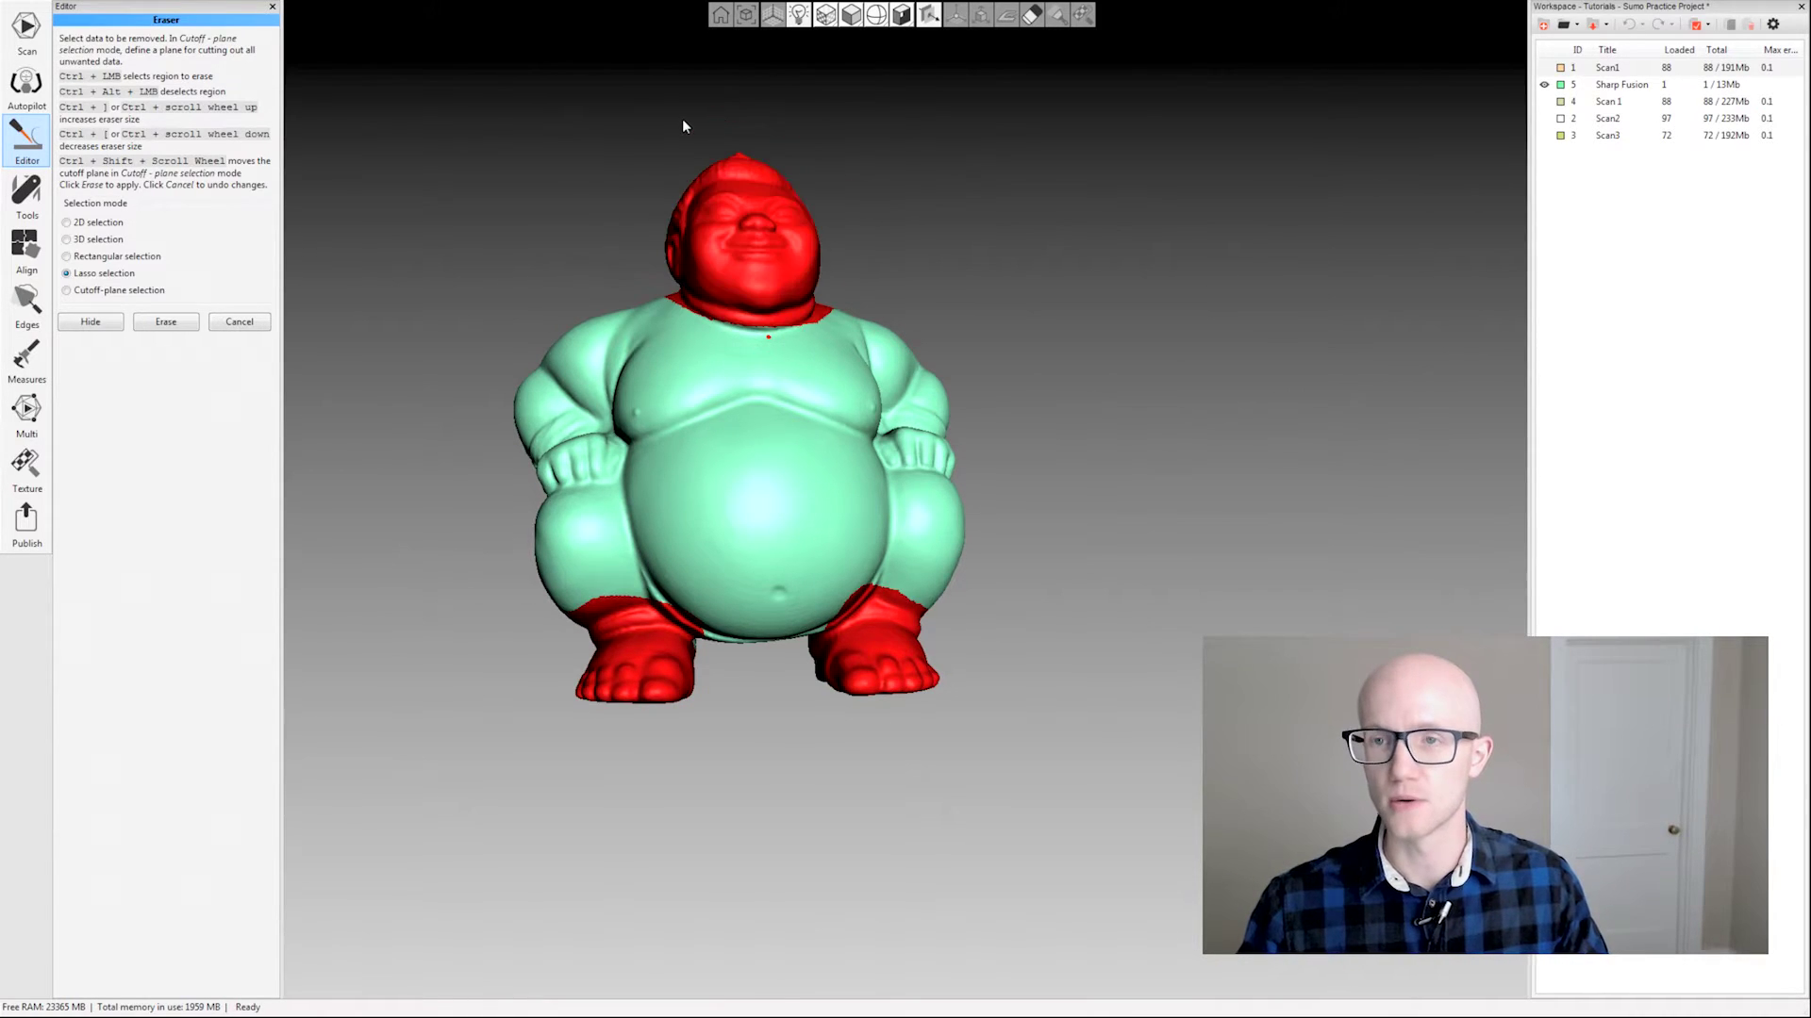
drag(1101, 311, 1041, 374)
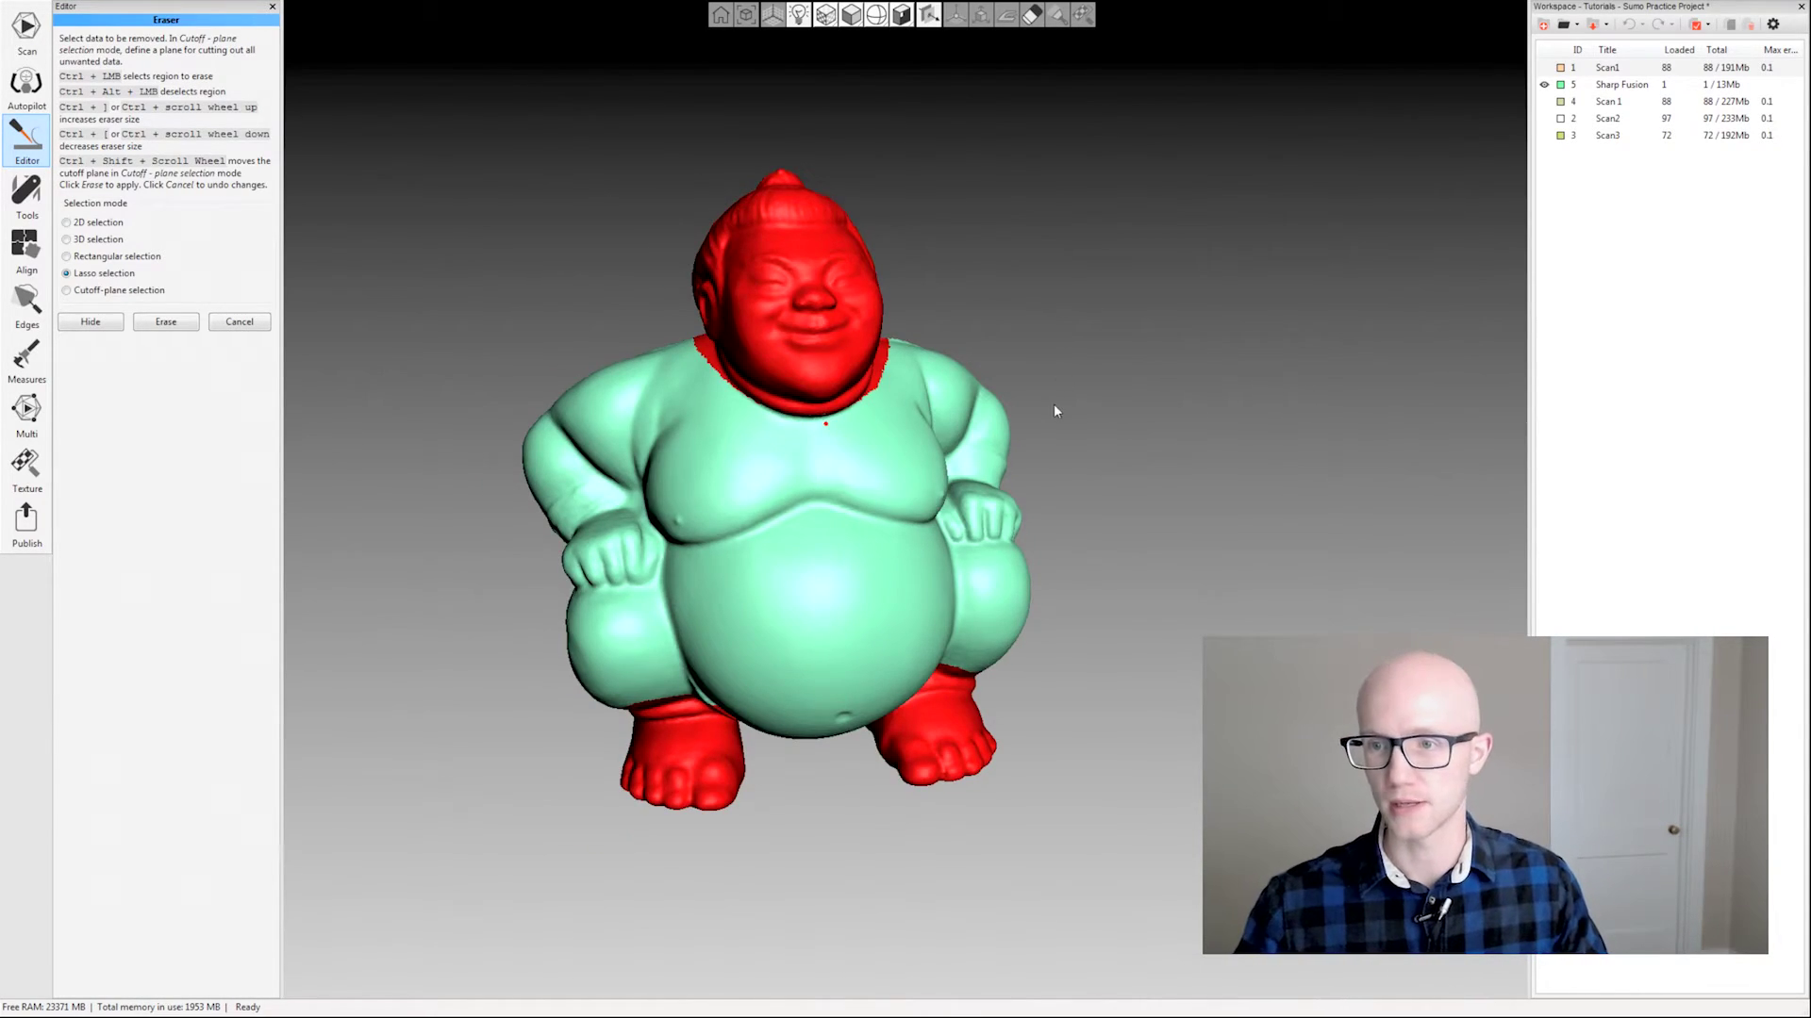
drag(1155, 558, 1136, 537)
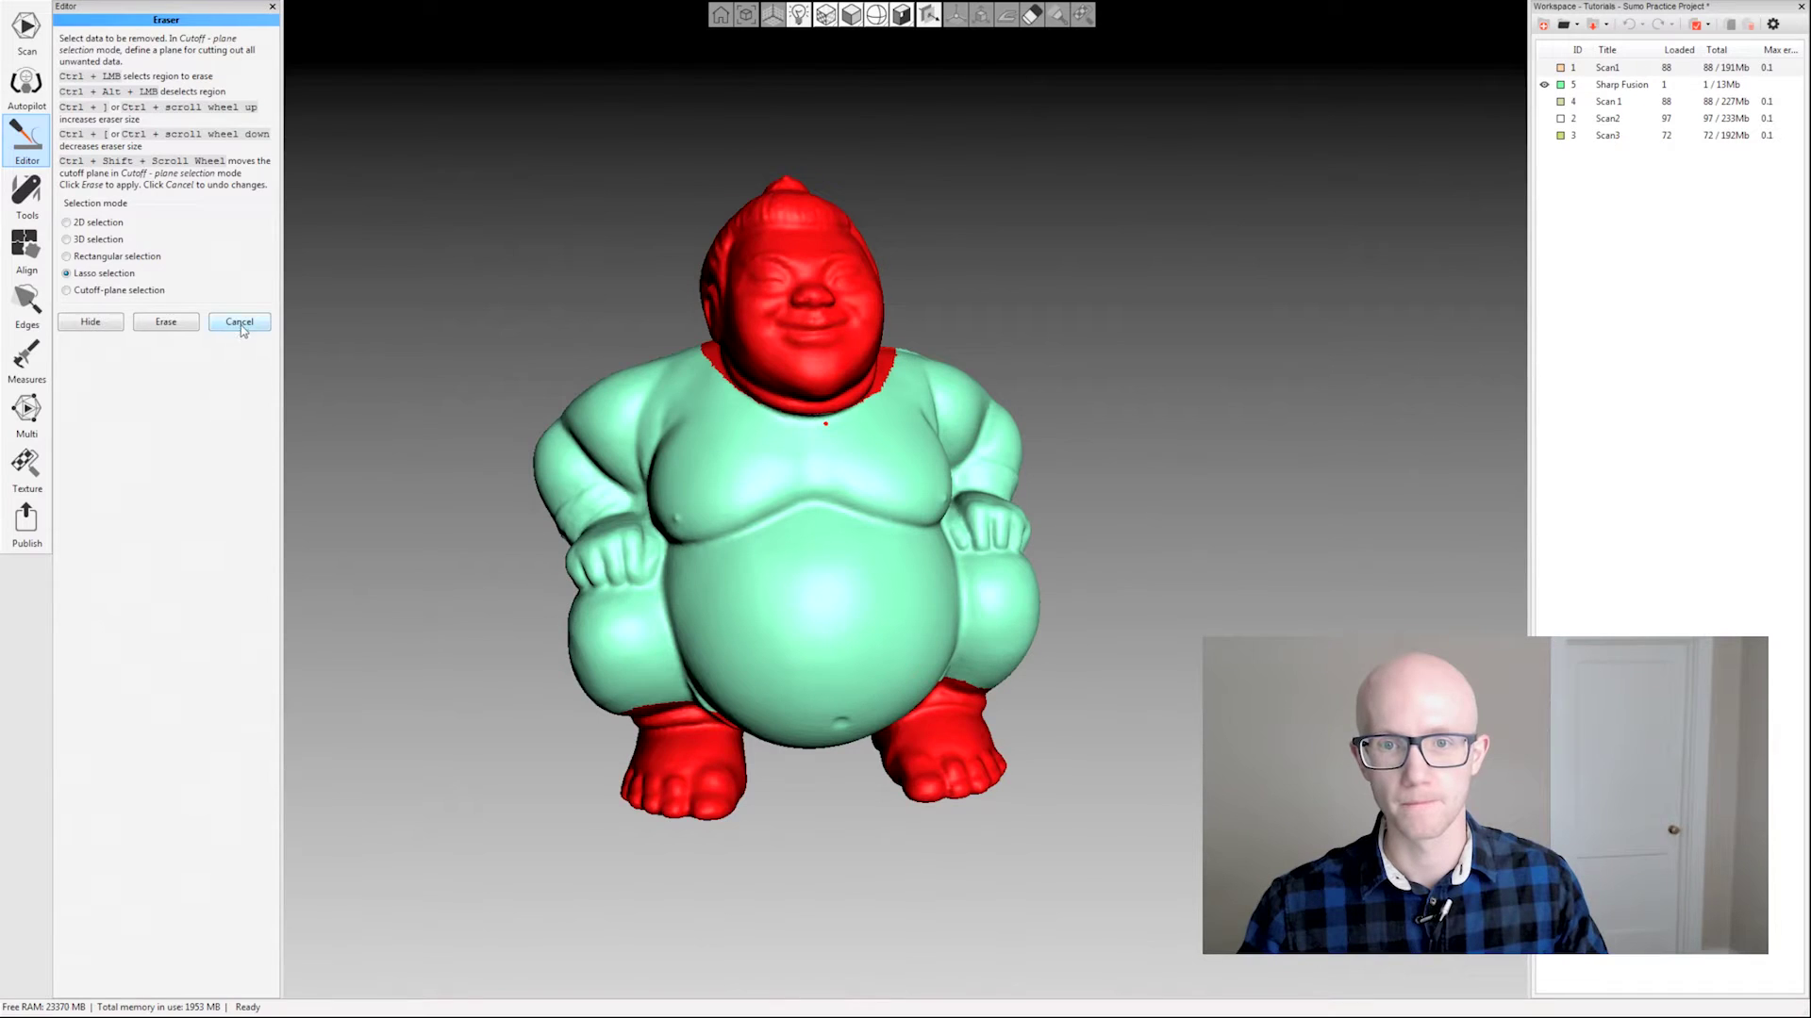
click(239, 322)
- Reopen the Eraser, keeping lasso selection mode, and view the whole figure from the front
click(91, 176)
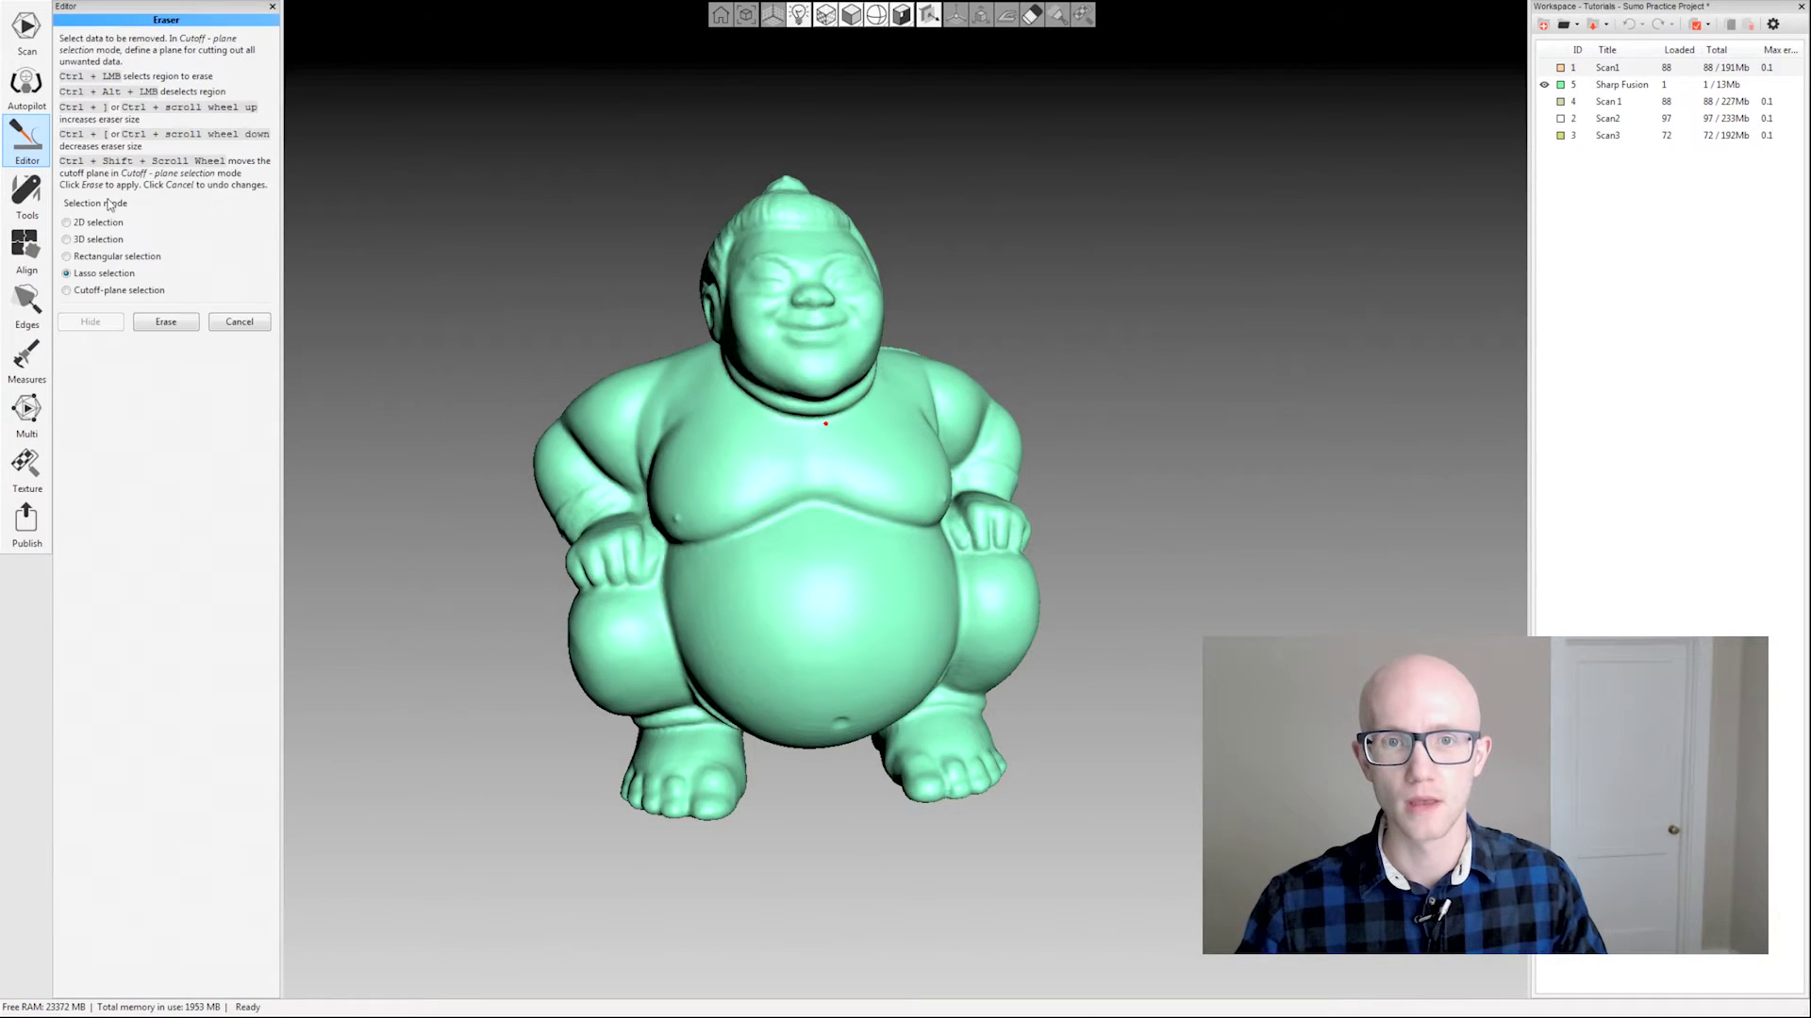
mouse_move(292, 271)
mouse_down()
mouse_move(475, 209)
mouse_move(443, 222)
mouse_up()
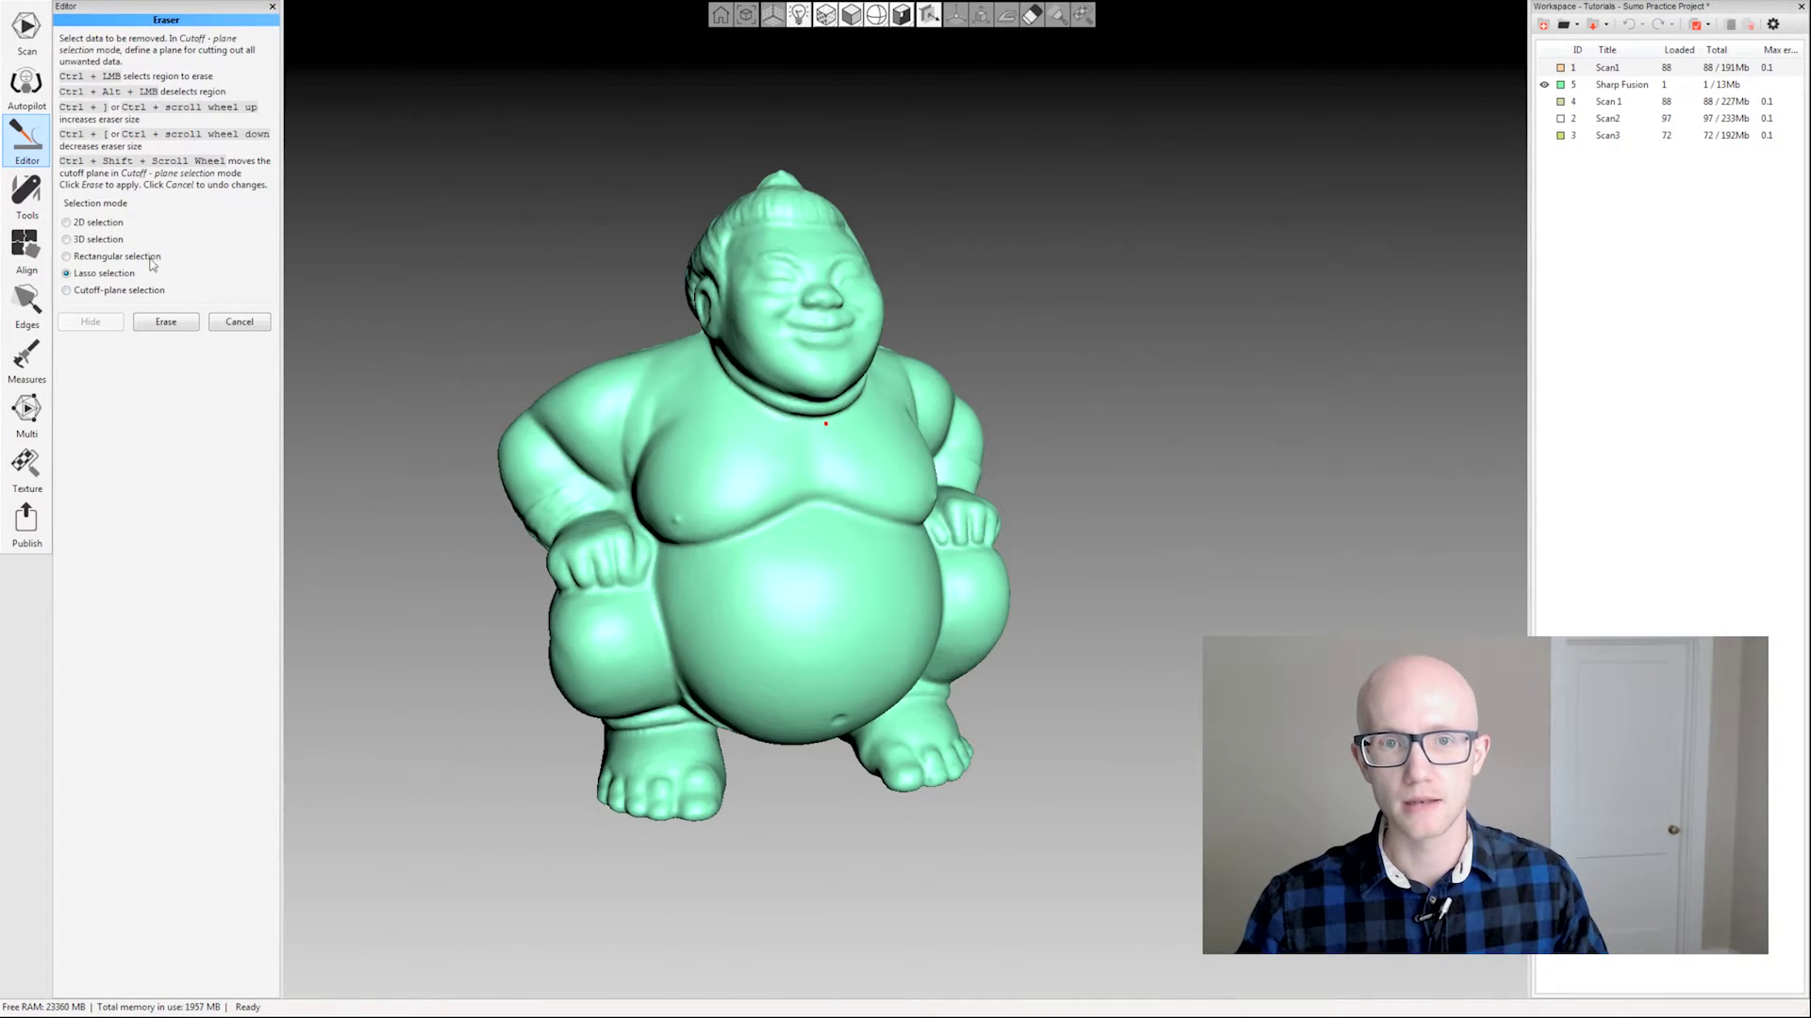
click(93, 225)
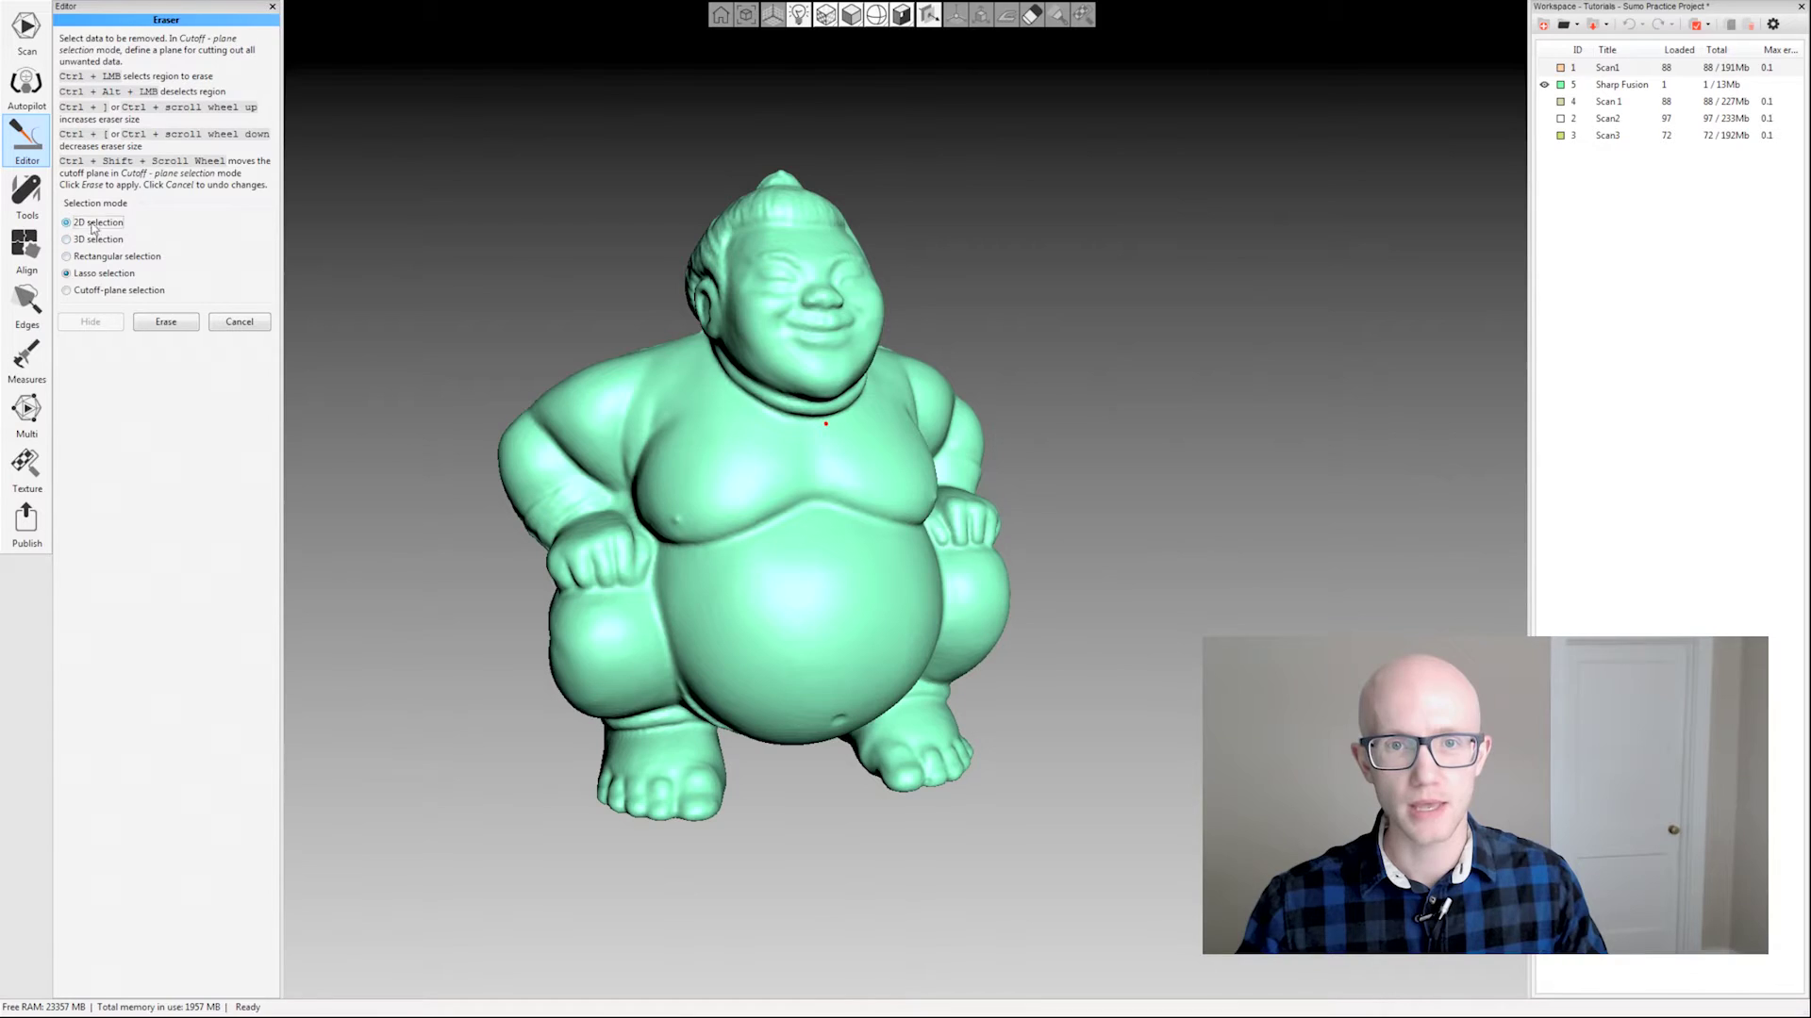
click(104, 273)
mouse_move(584, 433)
mouse_down()
mouse_move(781, 502)
mouse_move(759, 552)
mouse_up()
scroll(757, 556, up, 4)
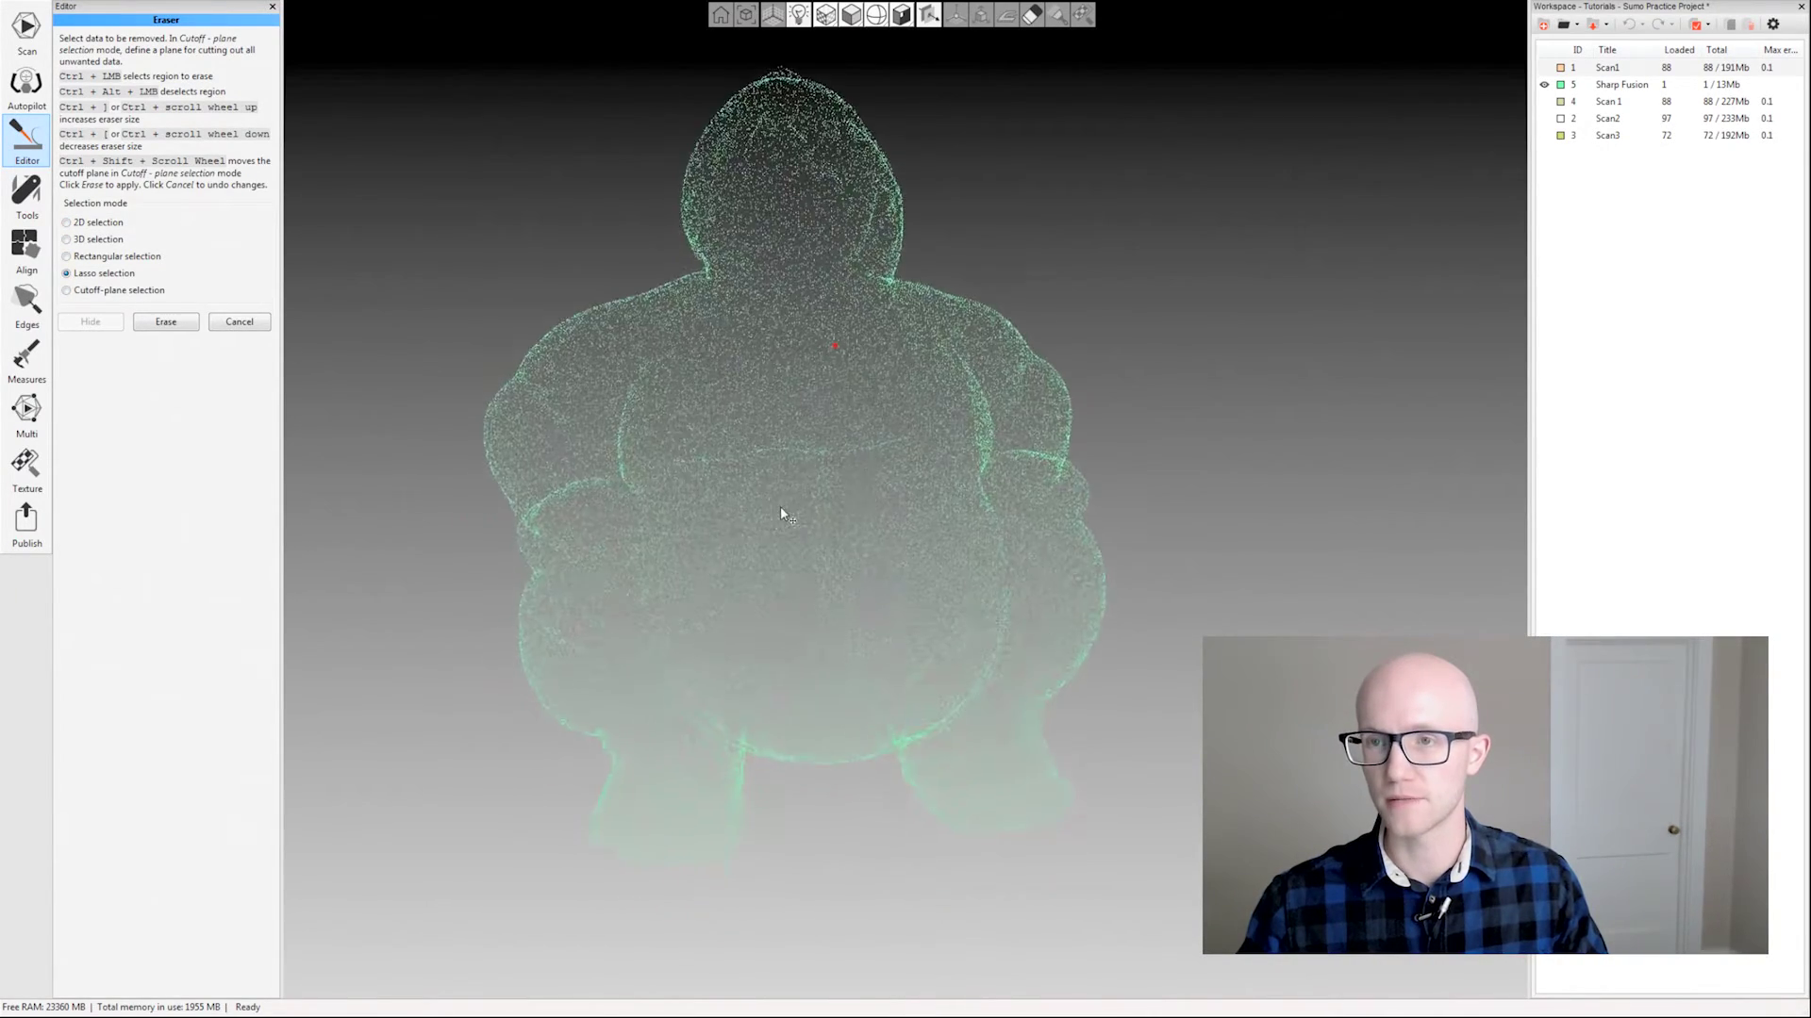
scroll(811, 516, down, 2)
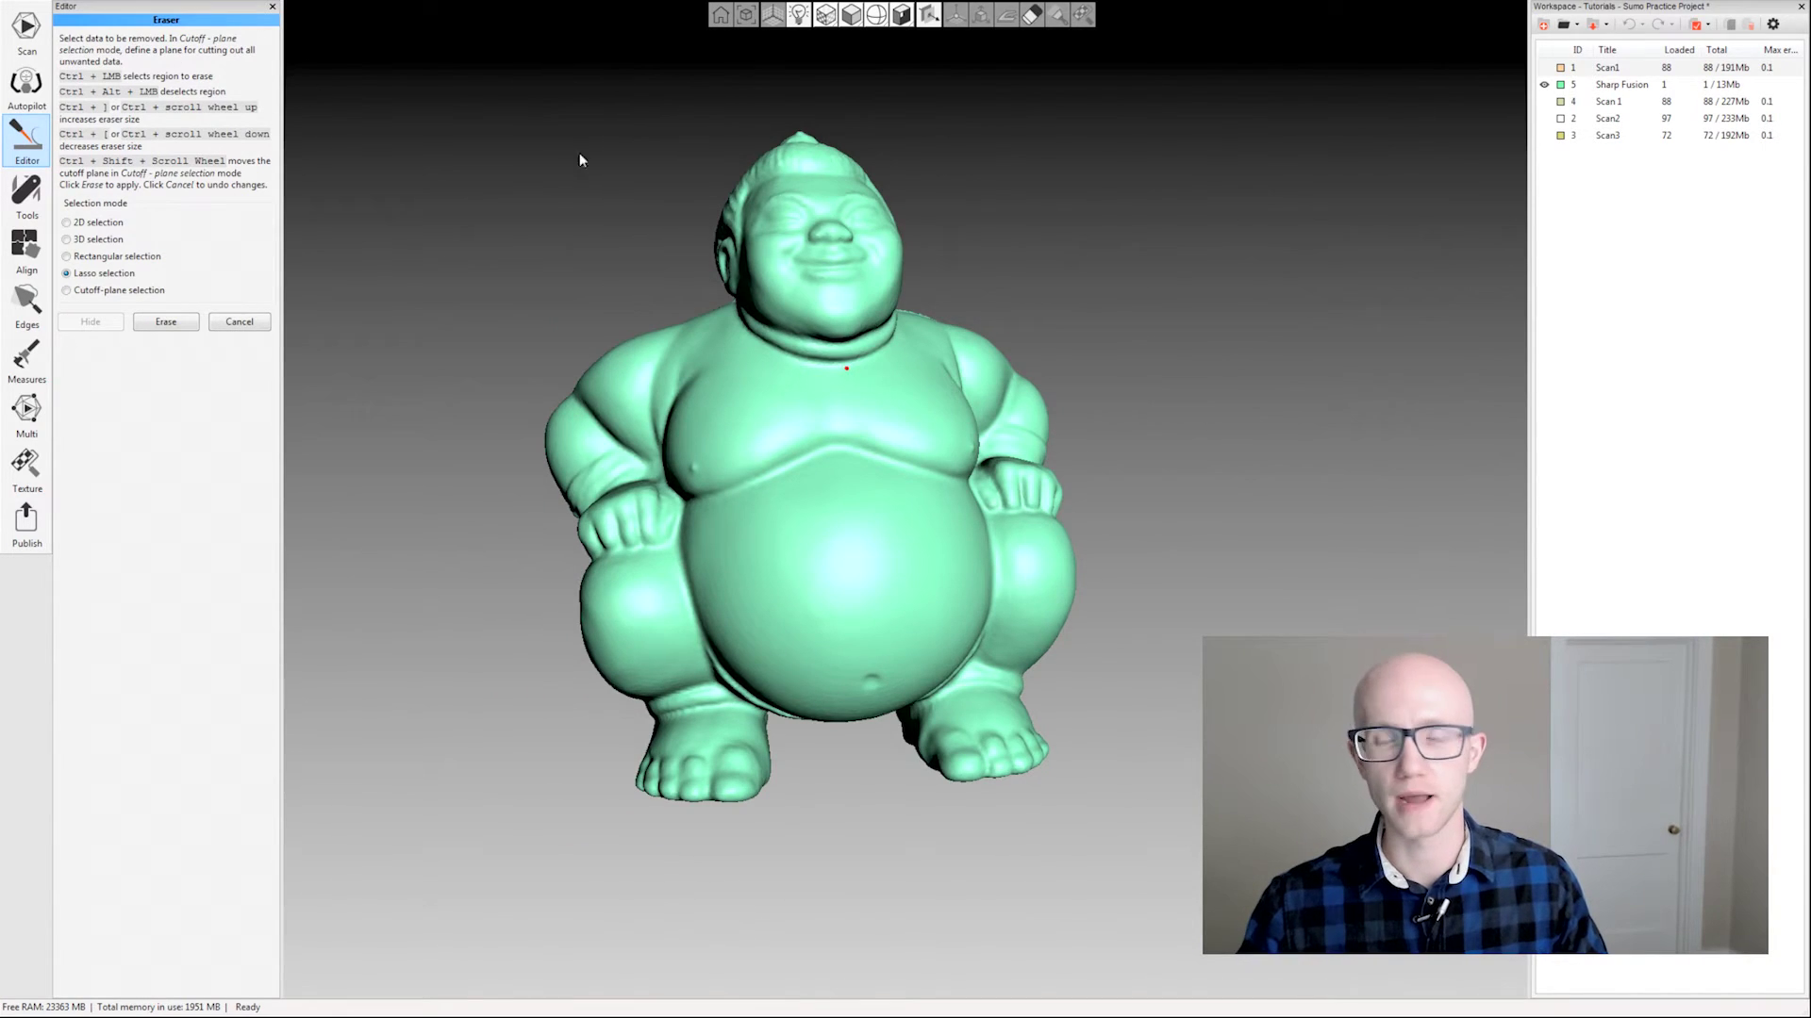
- Switch the 3D view to orthogonal projection and inspect the figure from the front and side
right_click(68, 5)
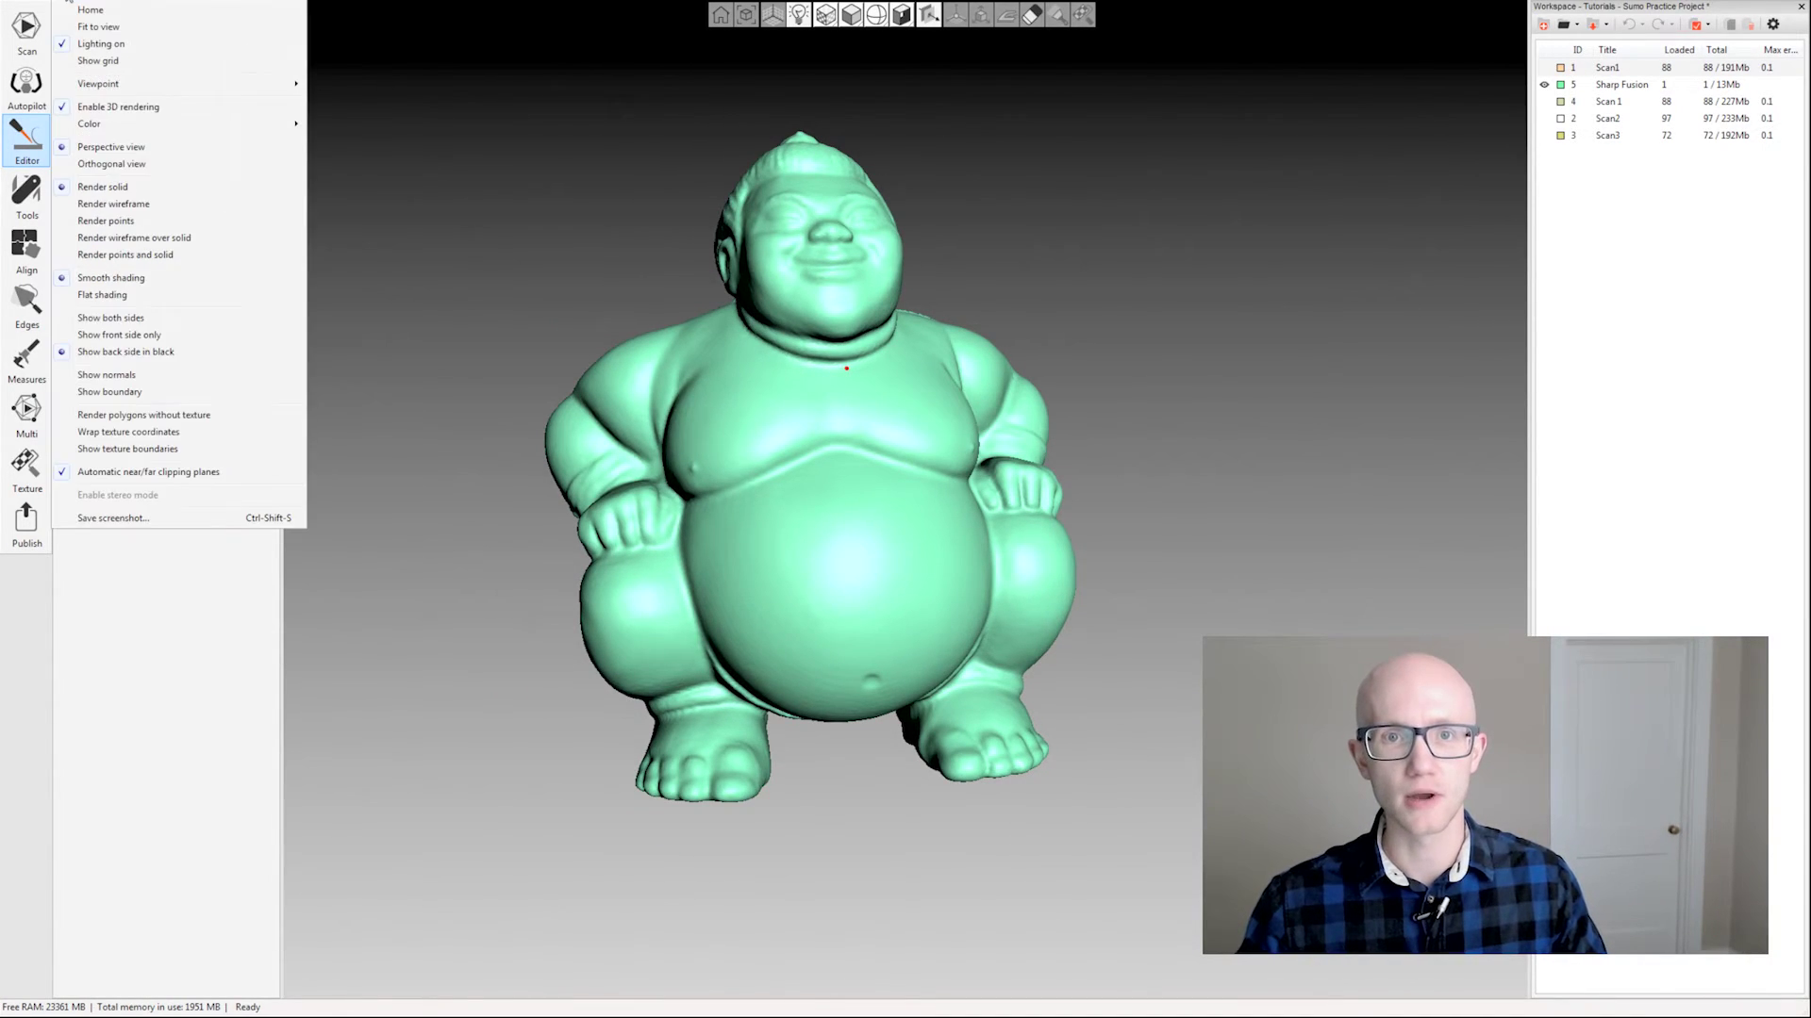
click(126, 162)
scroll(726, 415, up, 3)
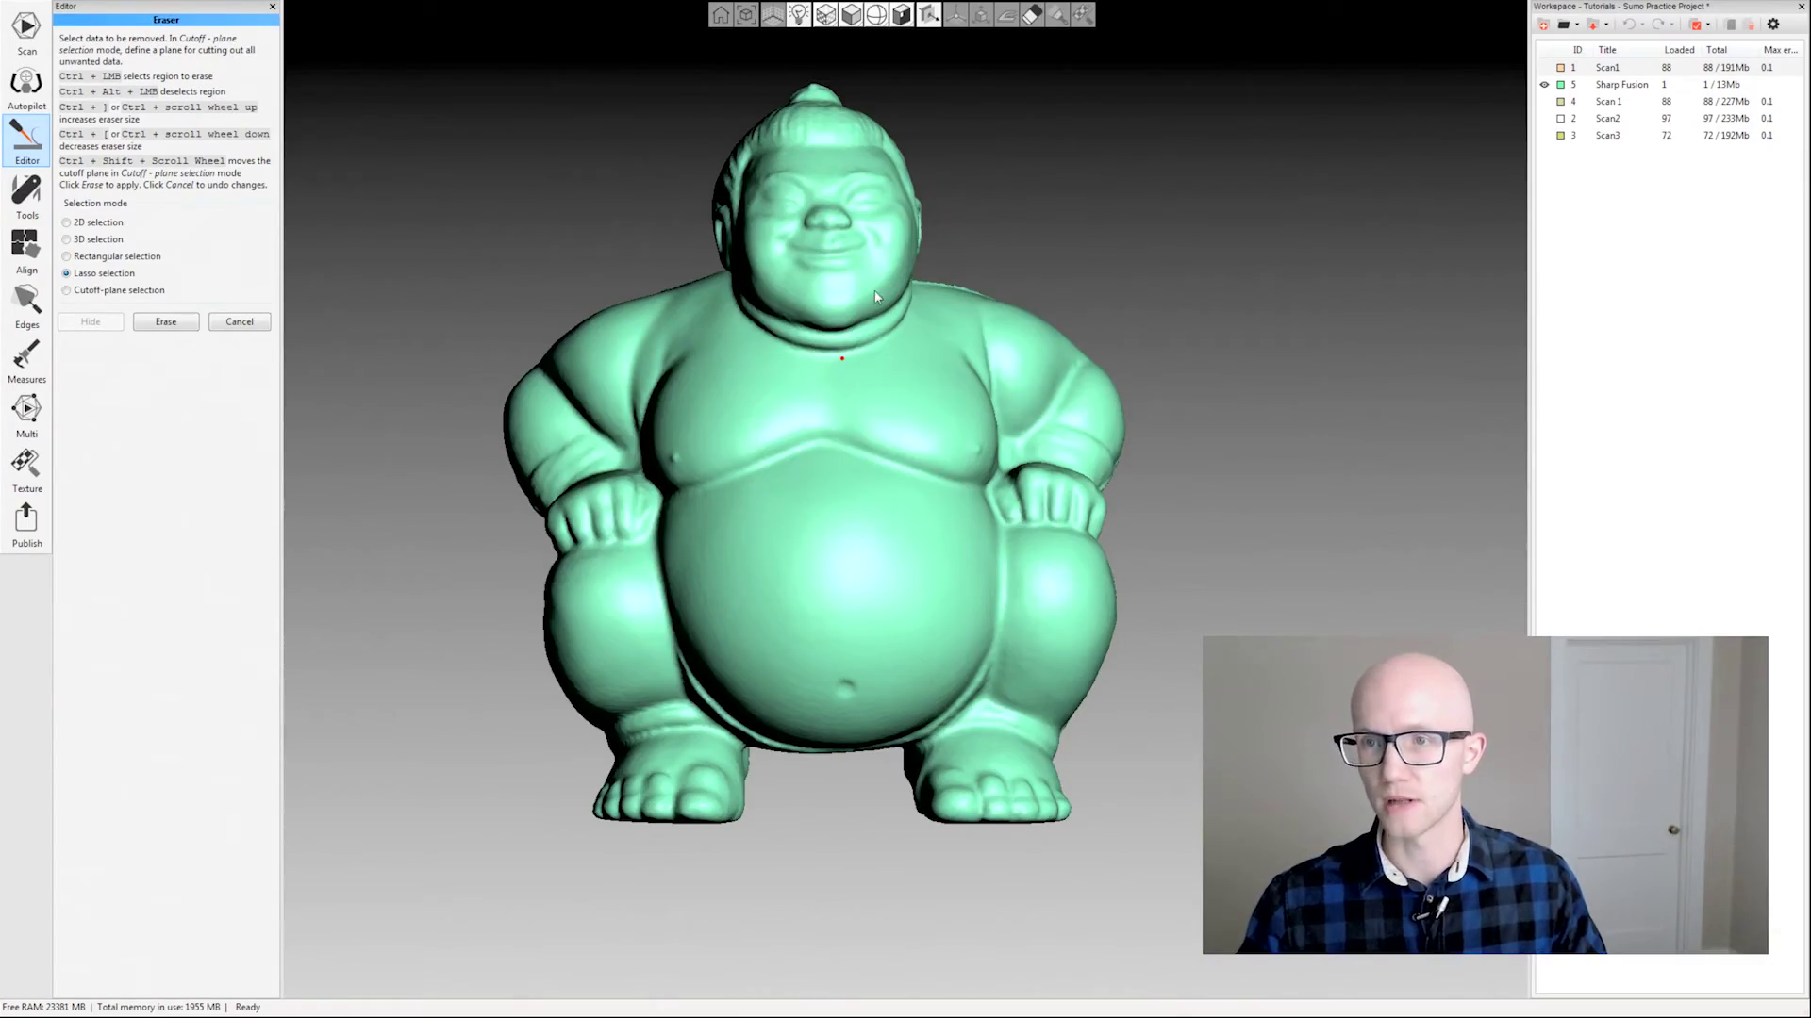
mouse_move(939, 596)
mouse_down()
mouse_move(938, 570)
mouse_move(938, 590)
mouse_up()
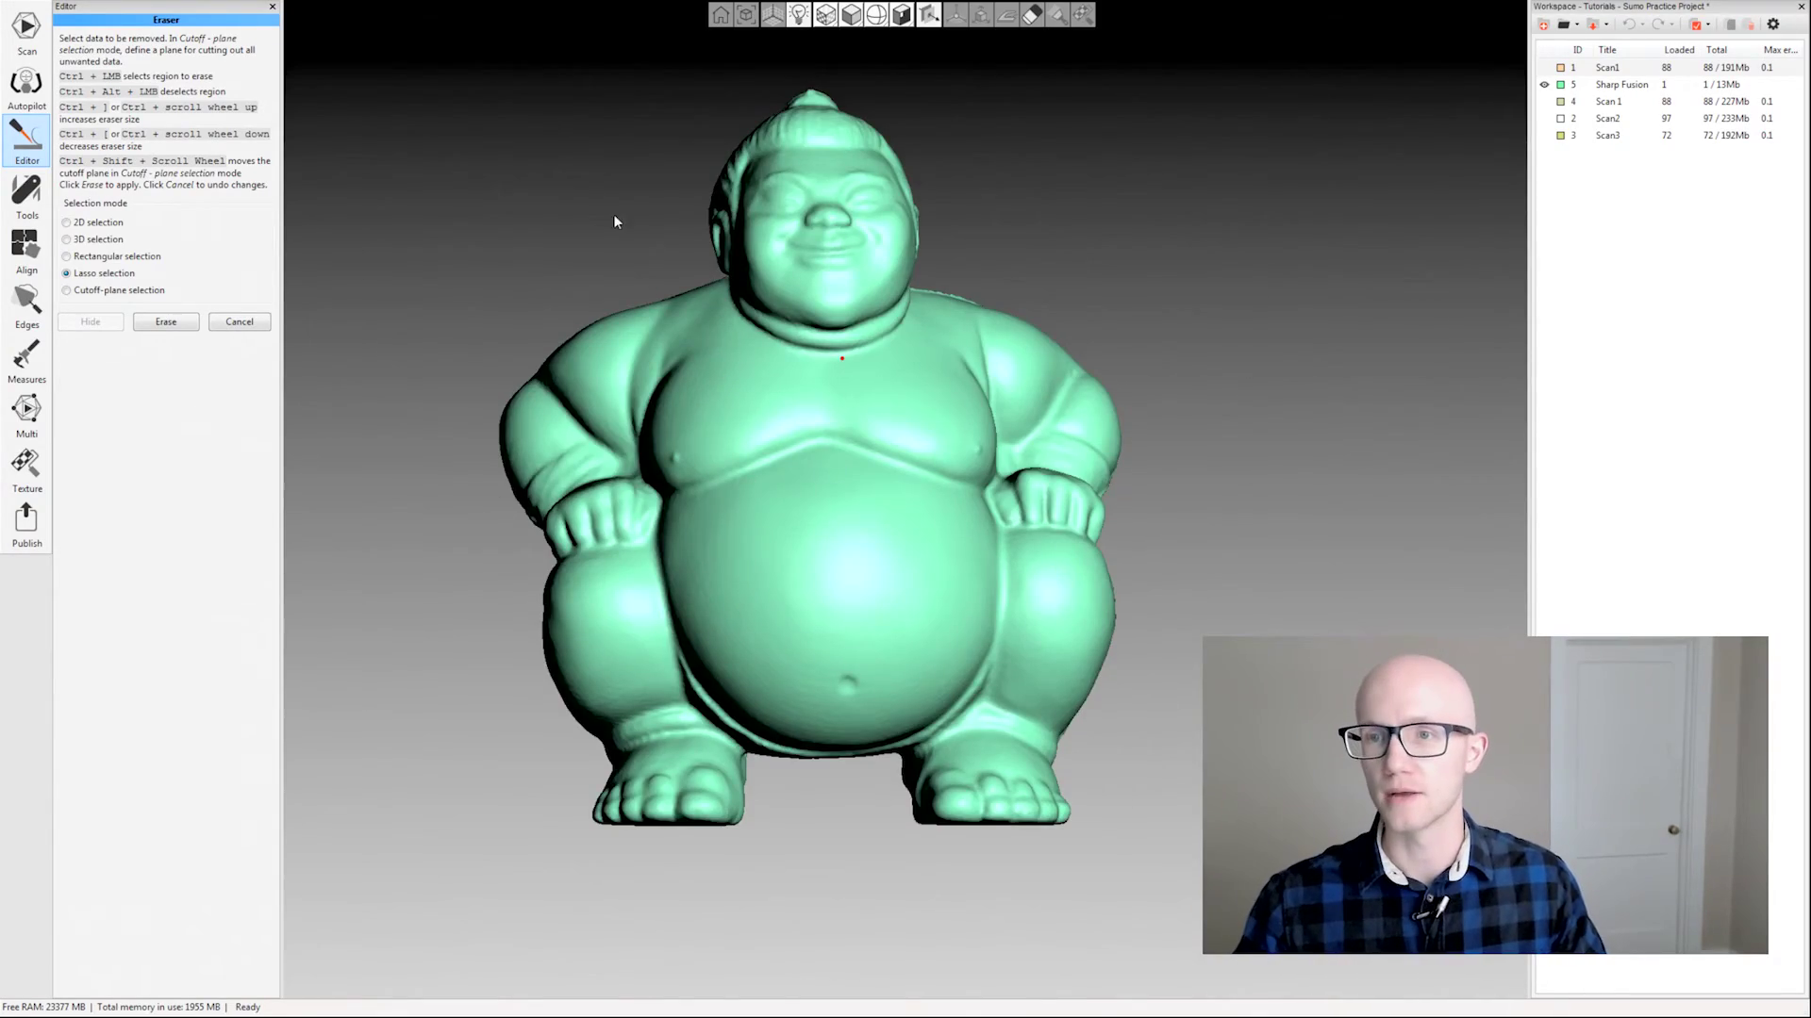
drag(614, 222, 703, 254)
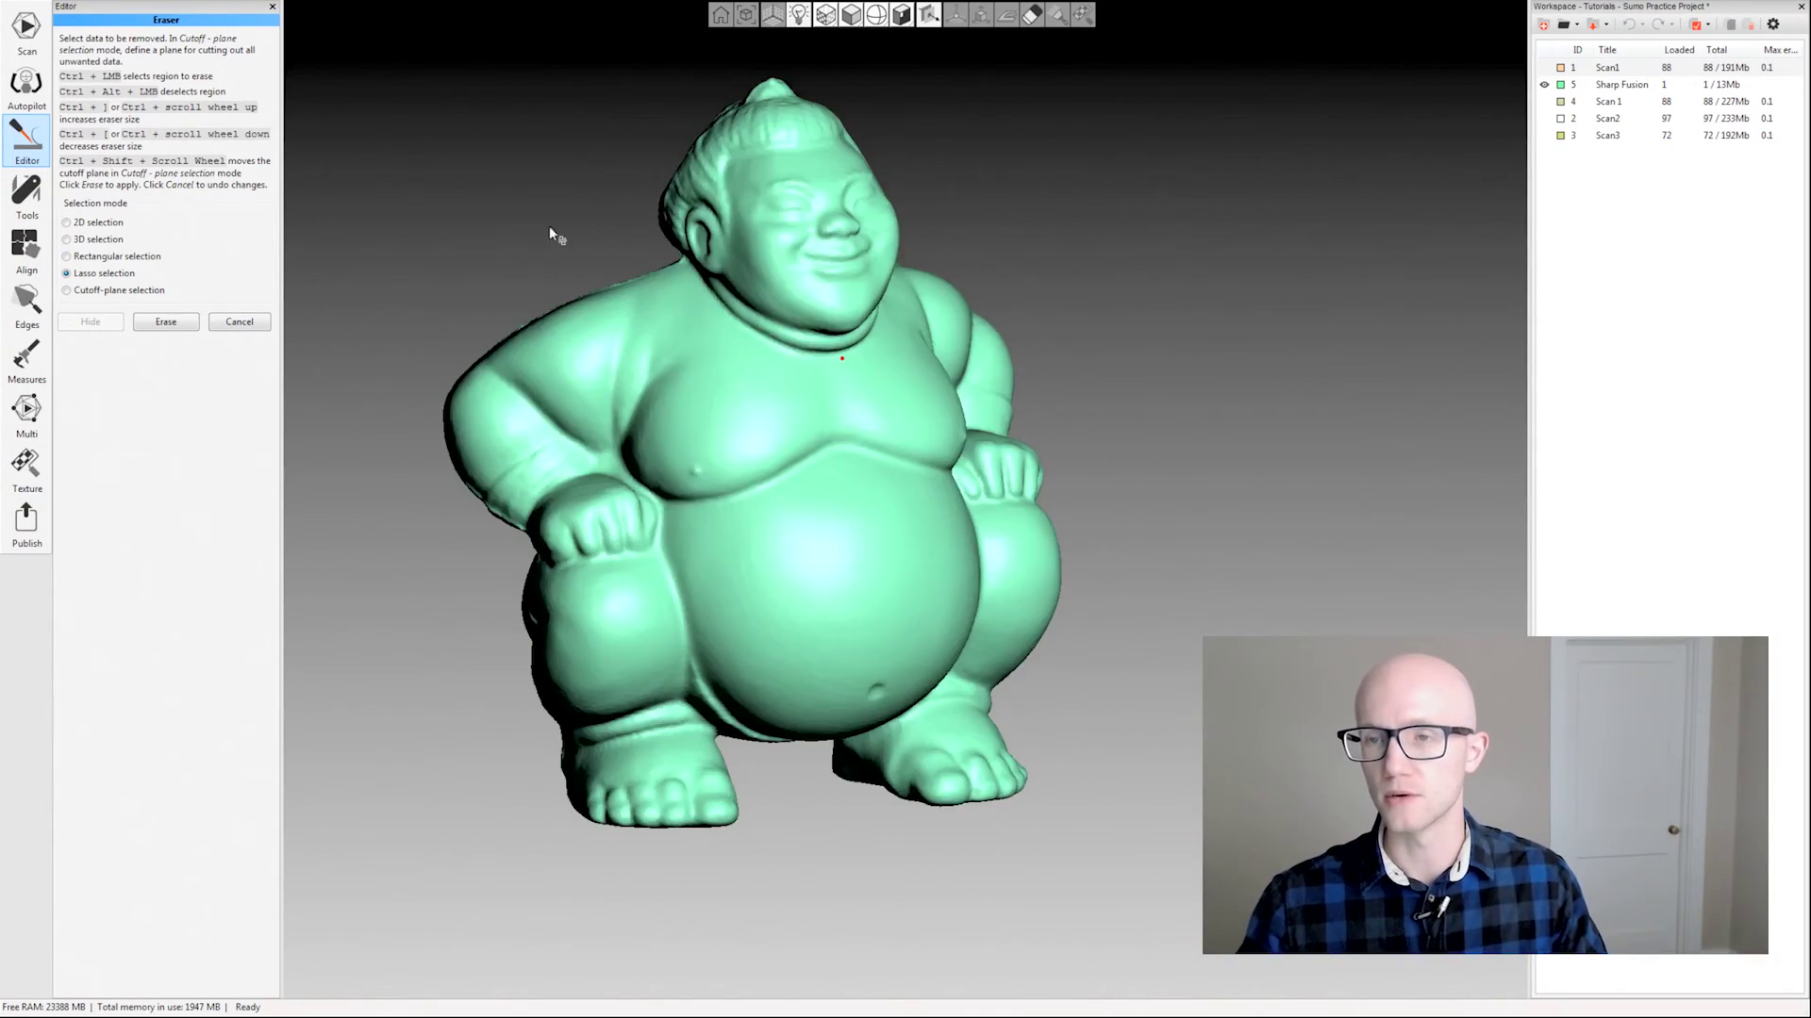
mouse_move(550, 229)
mouse_down()
mouse_move(614, 270)
mouse_move(635, 259)
mouse_move(562, 214)
mouse_move(577, 216)
mouse_move(623, 267)
mouse_up()
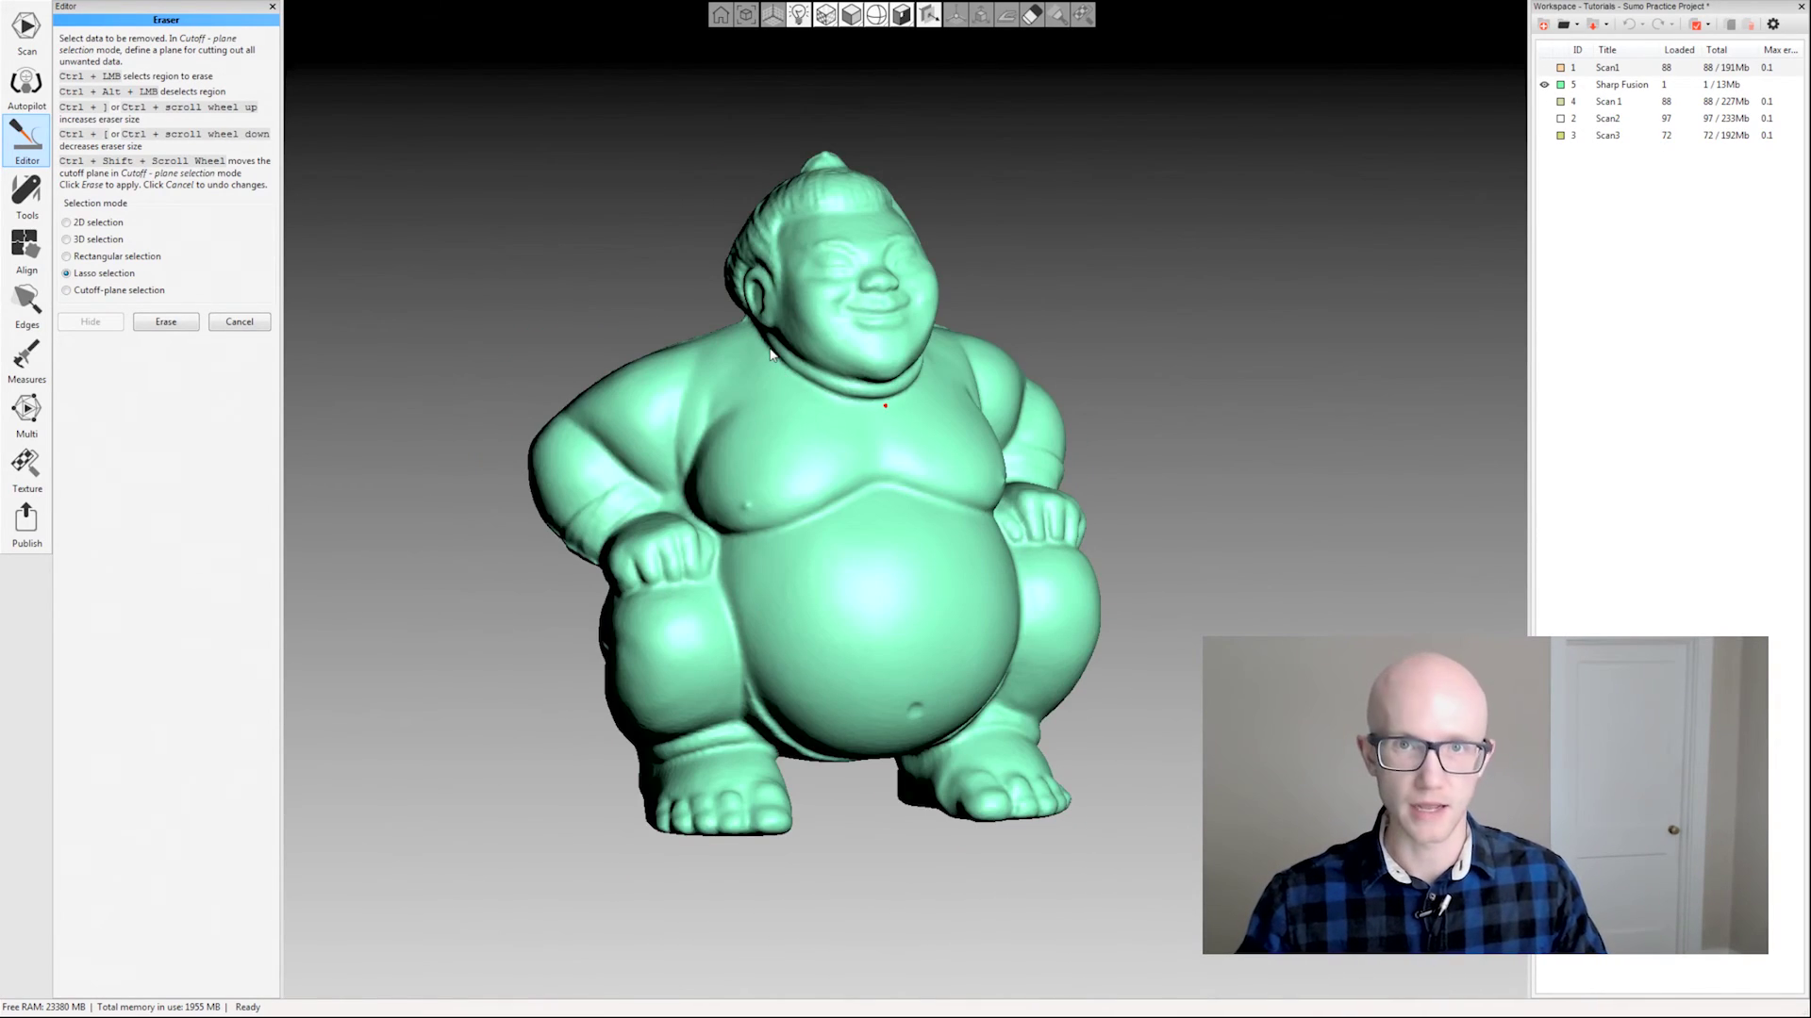